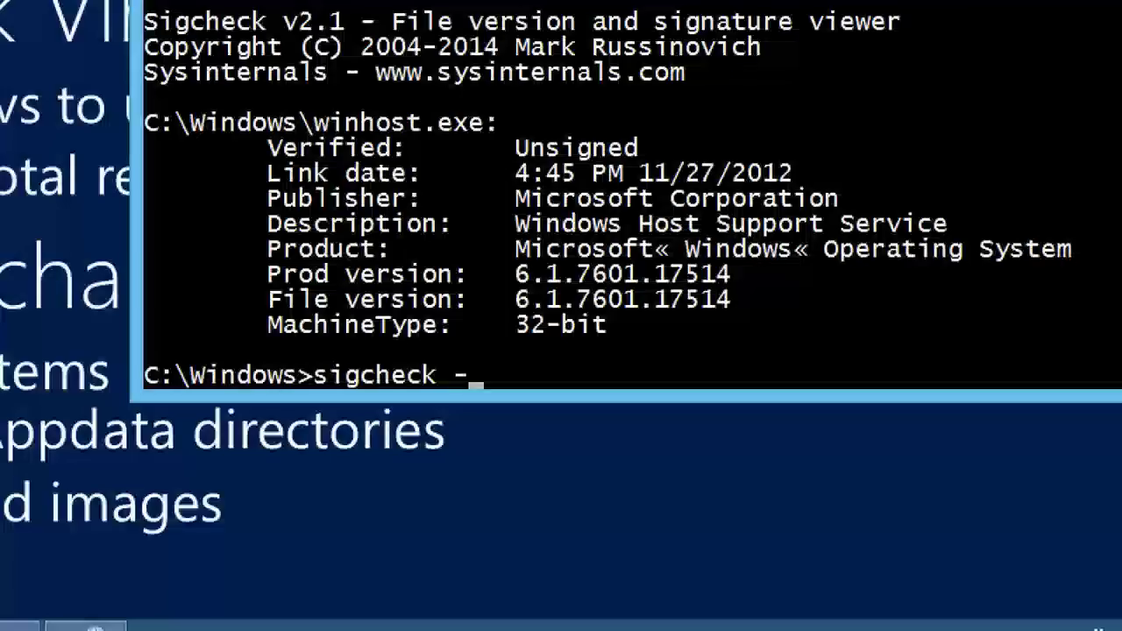
# Run sigcheck -e -vr * in C:\Windows to check its executables against VirusTotal and open their reports
pyautogui.write('-e -vr *')
pyautogui.press('Return')
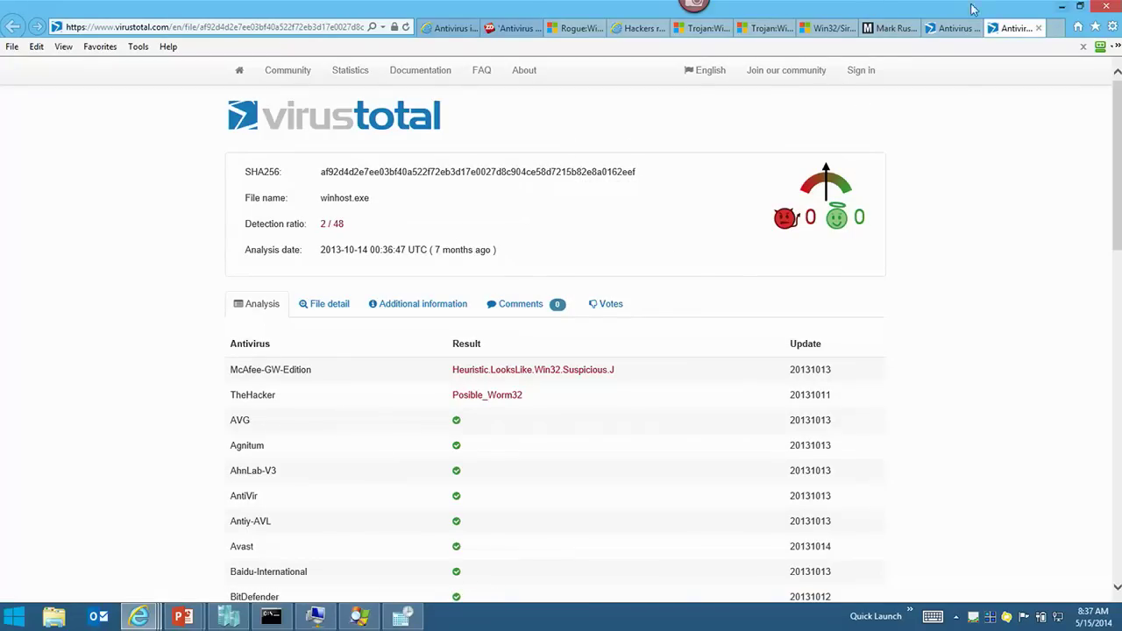
# Show the VirusTotal report for tmp1c3.tmp and mark its file name on screen
pyautogui.click(953, 28)
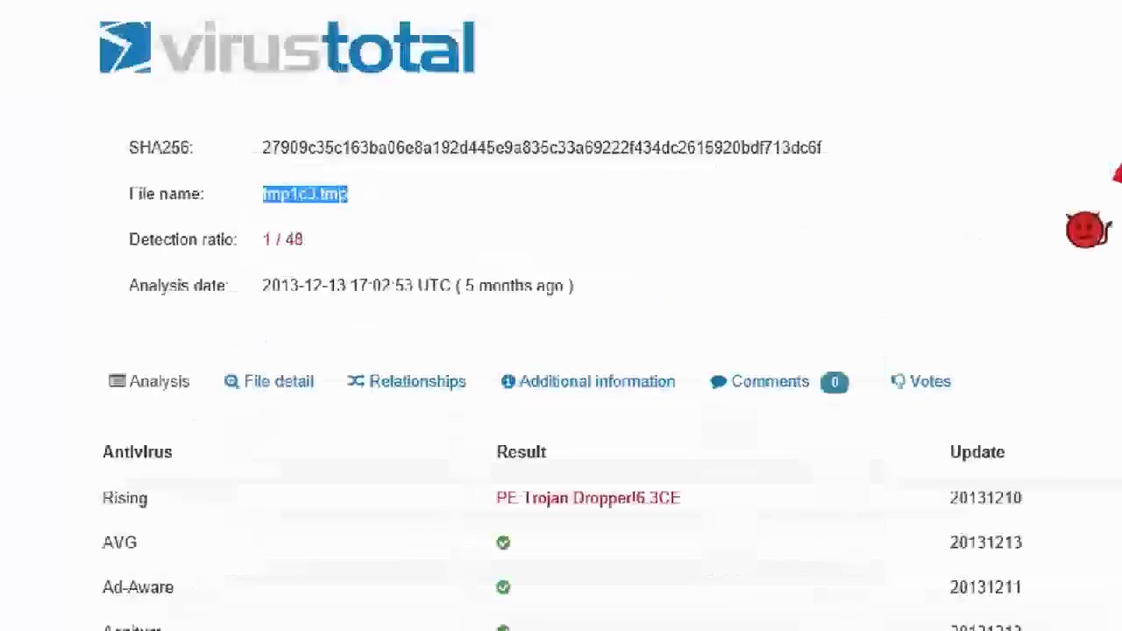
pyautogui.moveTo(390, 178); pyautogui.dragTo(488, 145)
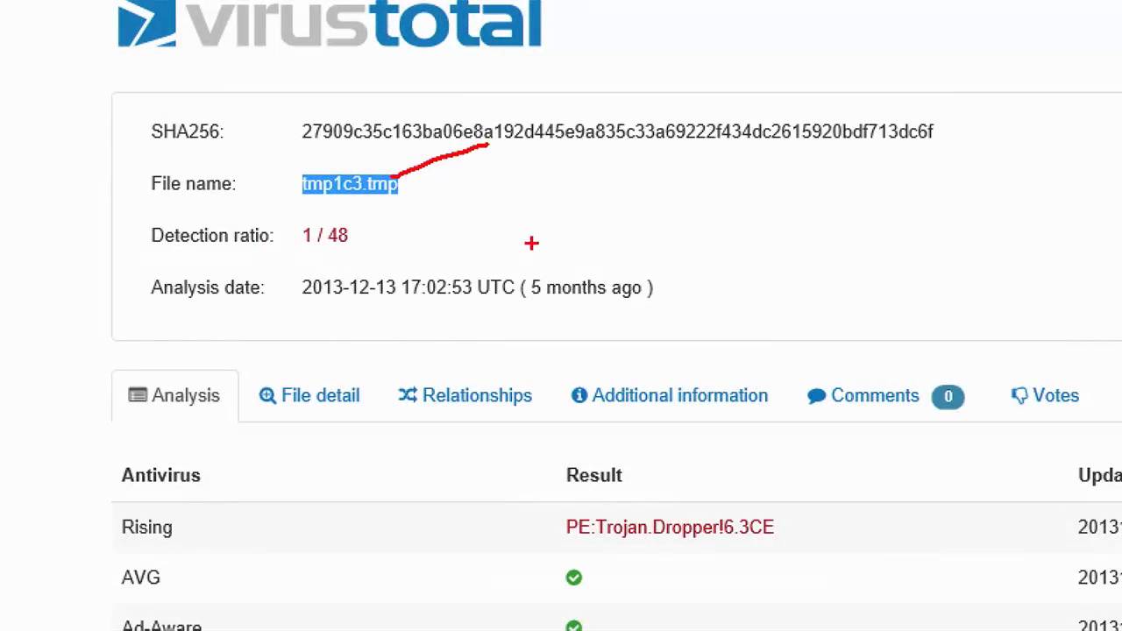
# Switch to the Command Prompt and highlight un_dext.exe in the Sigcheck output
pyautogui.click(271, 616)
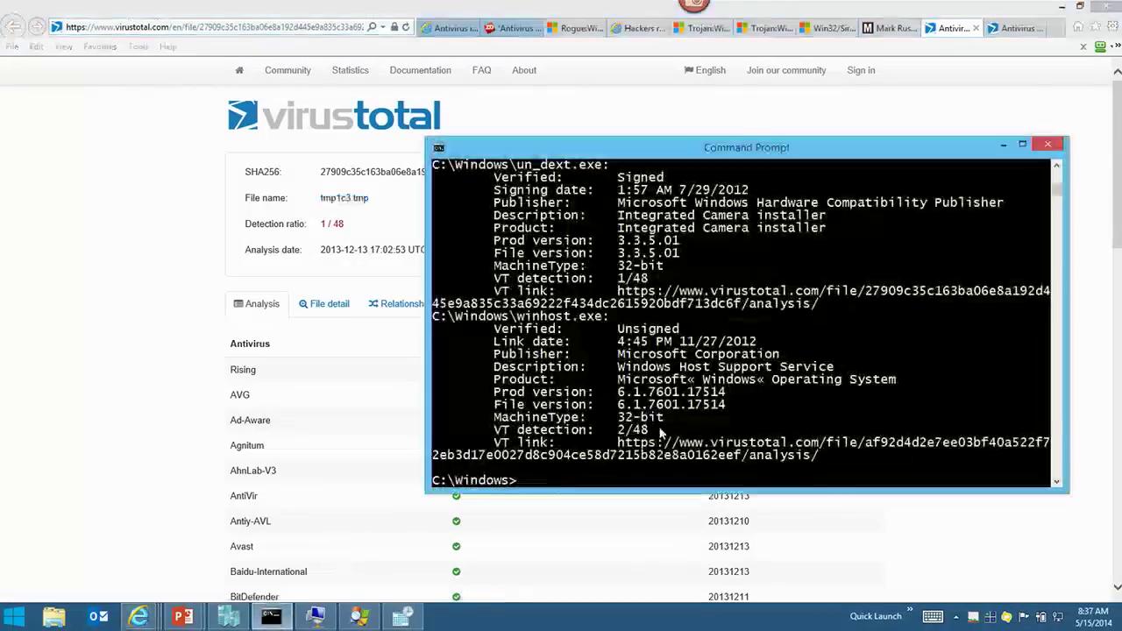
pyautogui.scroll(1, 669, 375)
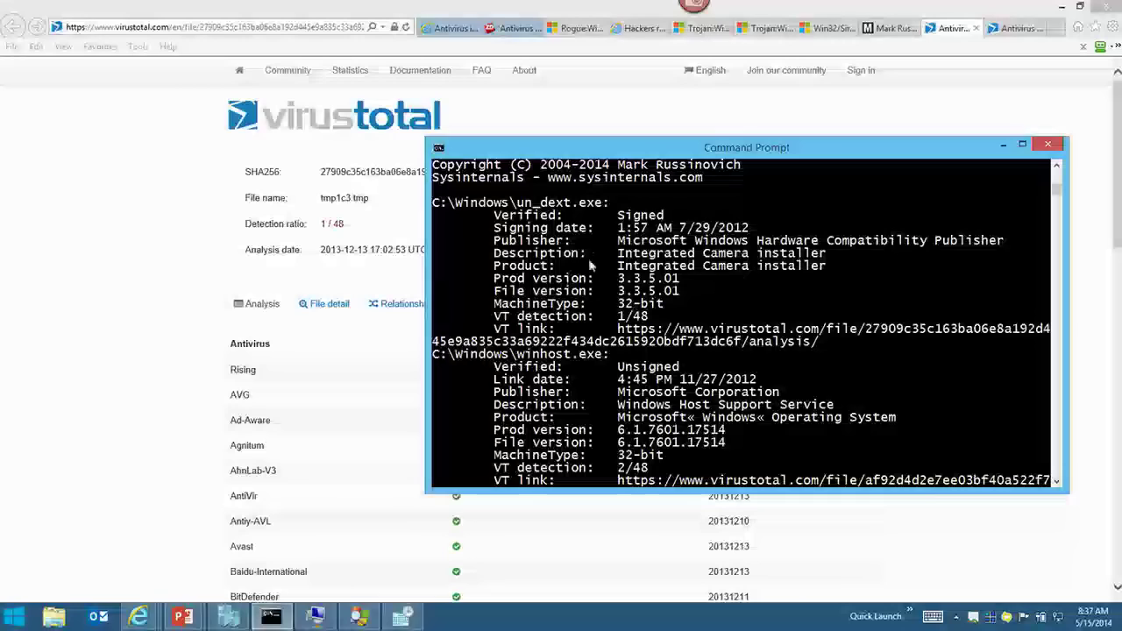
pyautogui.moveTo(517, 202)
pyautogui.mouseDown()
pyautogui.moveTo(615, 214)
pyautogui.moveTo(745, 173)
pyautogui.mouseUp()
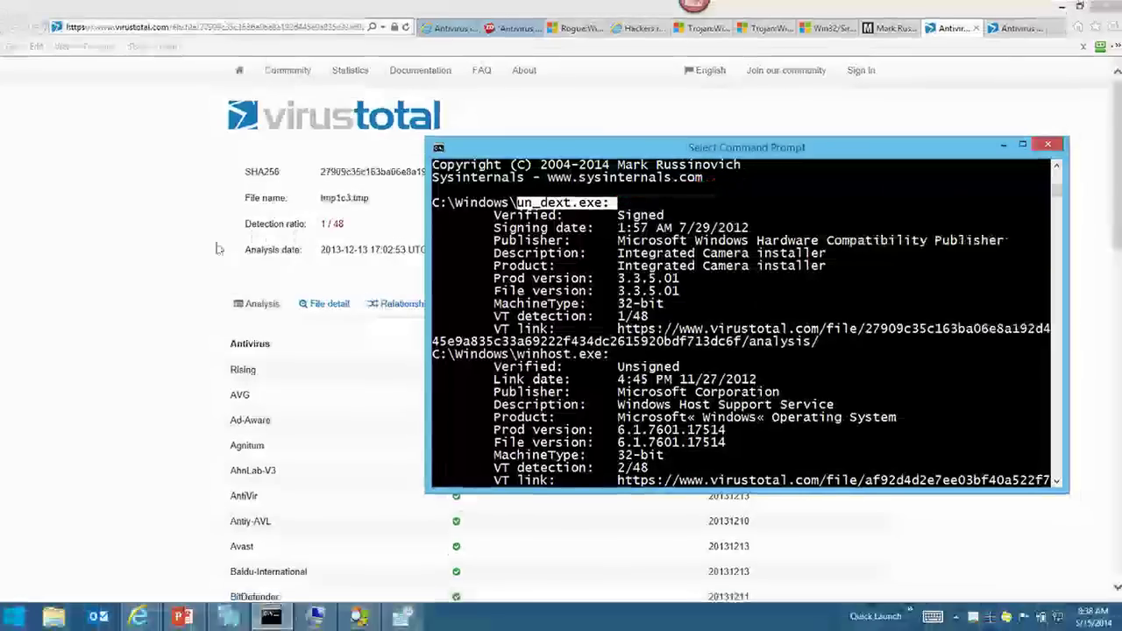
# Return to the tmp1c3.tmp VirusTotal report and mark the Rising antivirus entry and its detection result
pyautogui.click(215, 304)
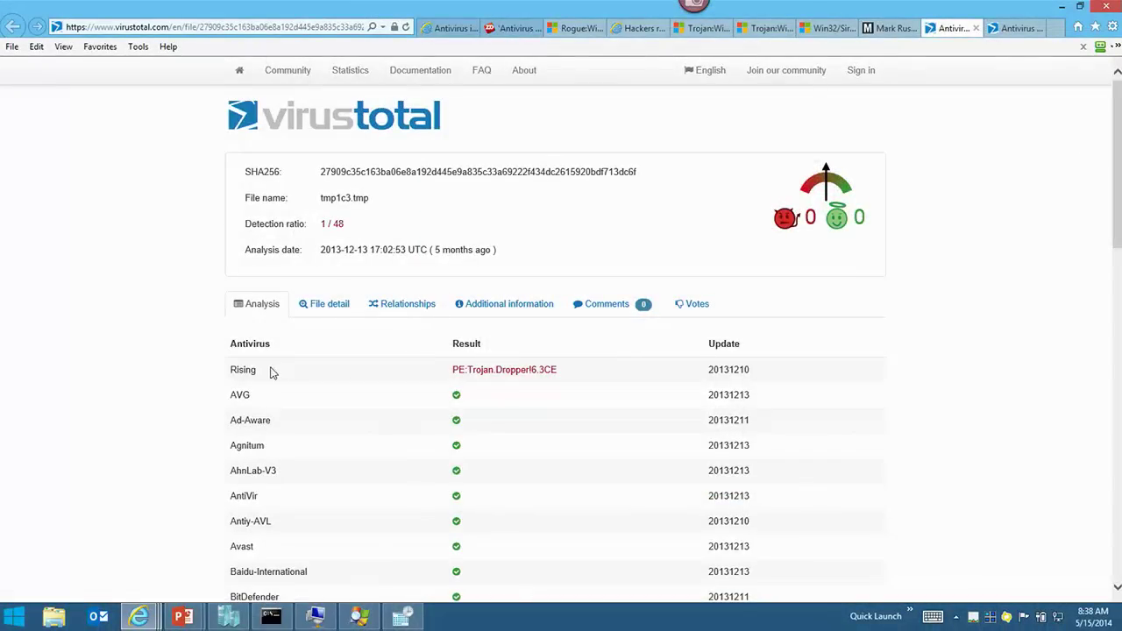
pyautogui.moveTo(254, 371); pyautogui.dragTo(462, 285)
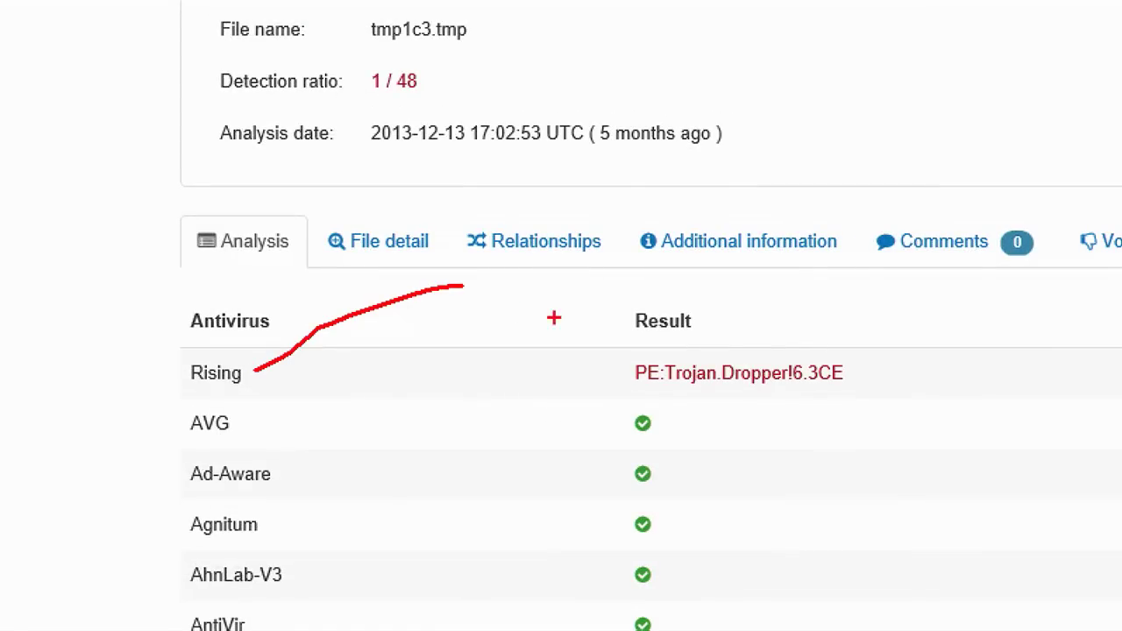
pyautogui.moveTo(798, 355); pyautogui.dragTo(933, 298)
pyautogui.press('Escape')
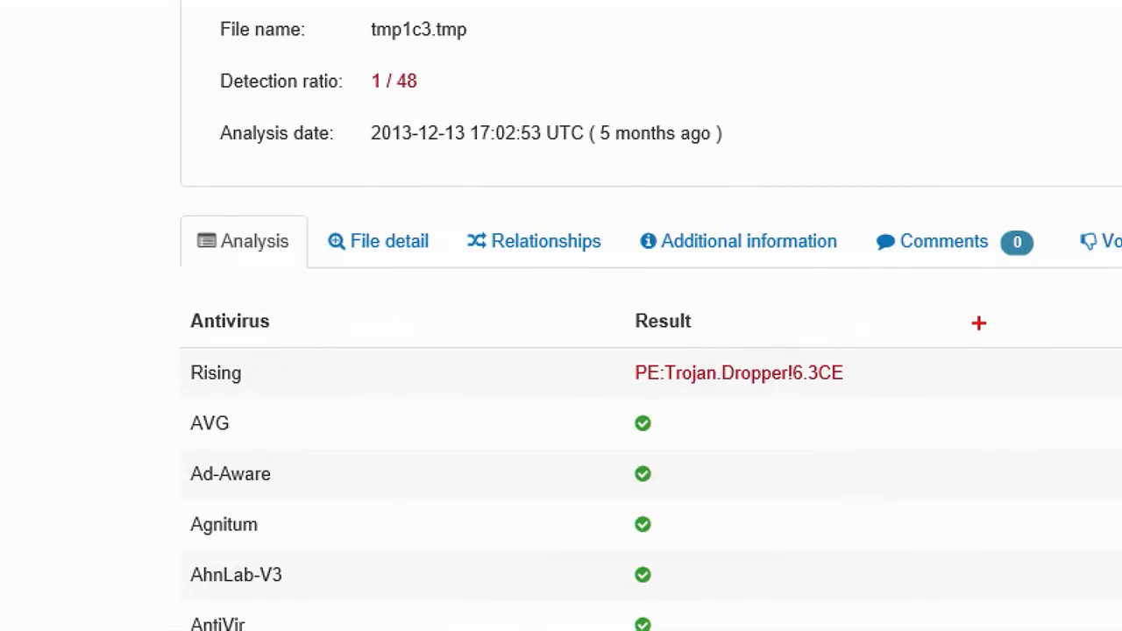
# Clear the text selection in the Command Prompt, and return to the slideshow to show the Strings slide
pyautogui.hotkey('alt', 'Tab')
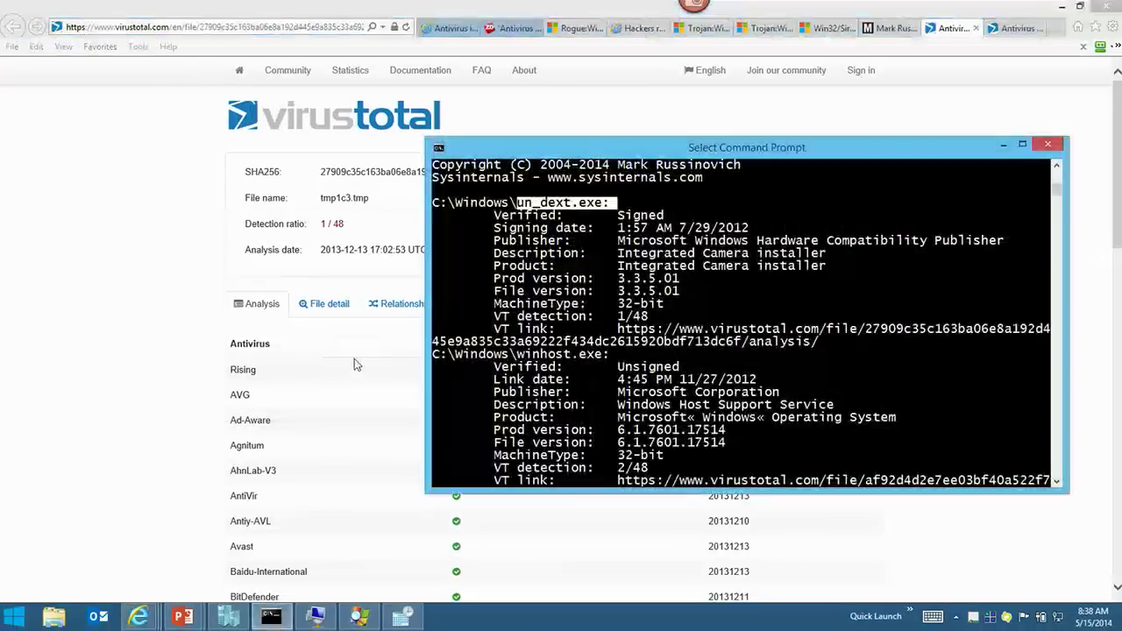
pyautogui.rightClick(459, 343)
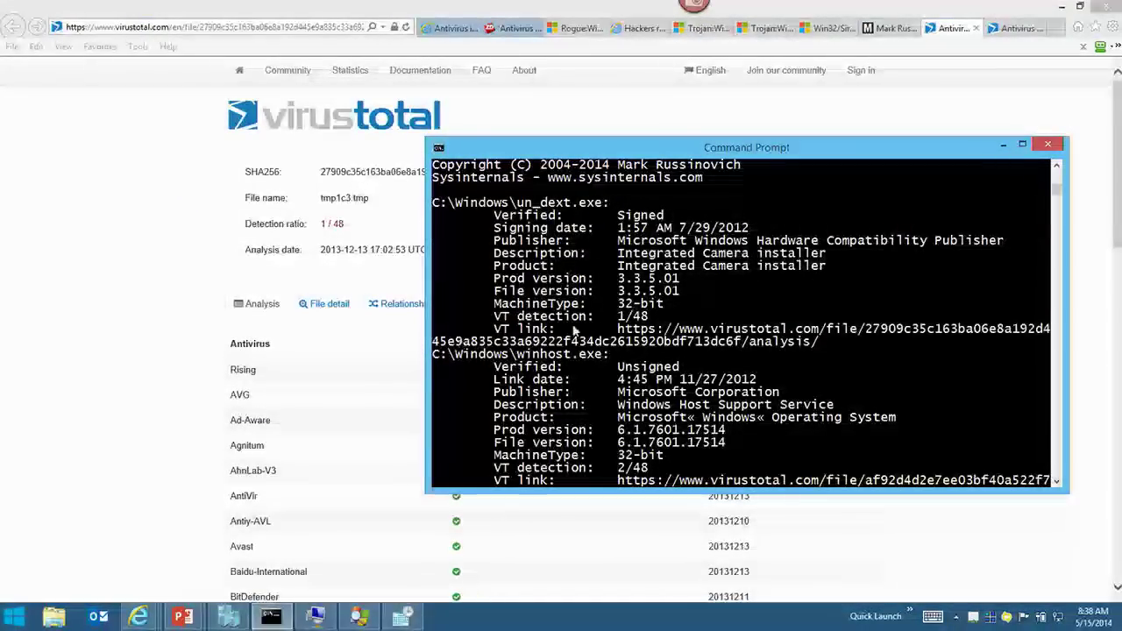
pyautogui.hotkey('alt', 'Tab')
pyautogui.press('Right')
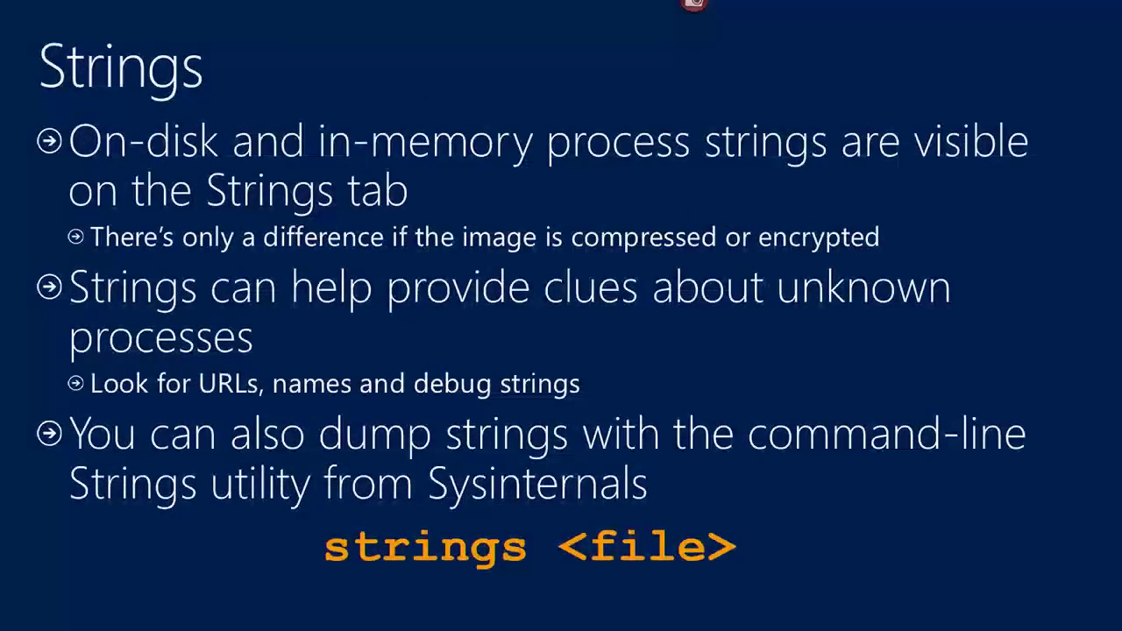
# Switch to Process Explorer, examine the image and memory strings of the first winhost.exe under explorer.exe, and close its properties
pyautogui.hotkey('alt', 'Tab')
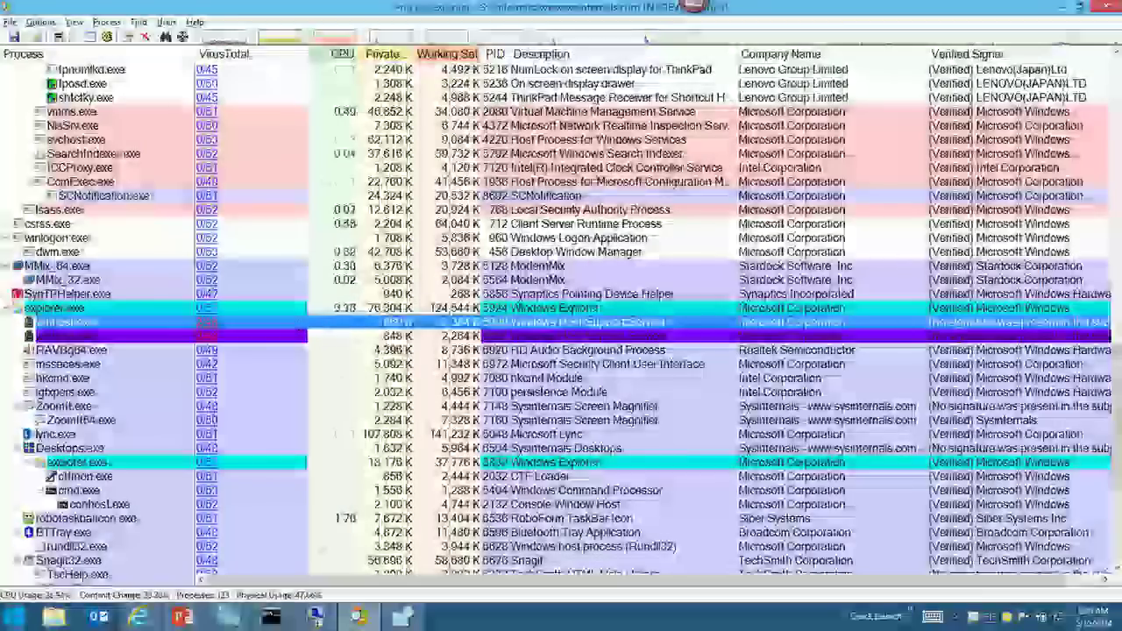
pyautogui.doubleClick(544, 322)
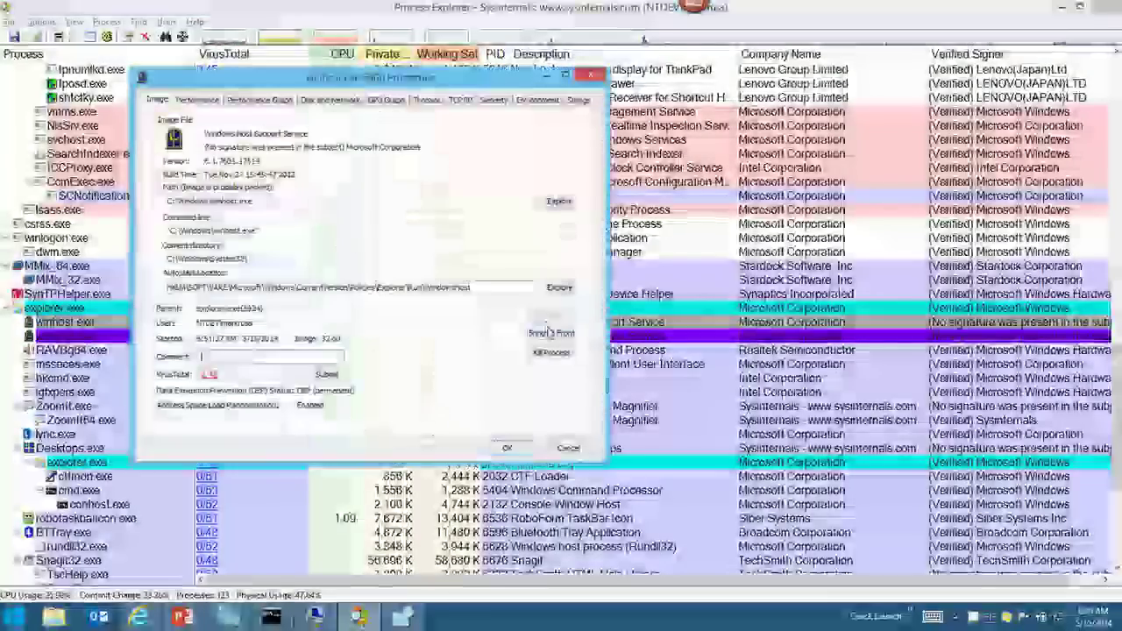
pyautogui.click(580, 101)
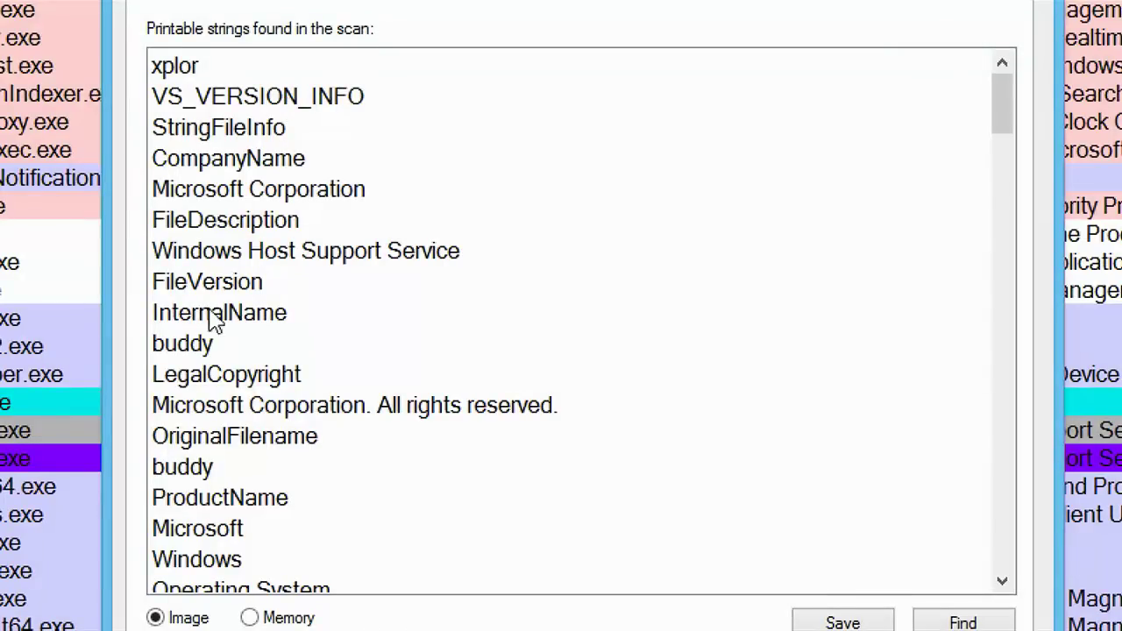
pyautogui.click(251, 619)
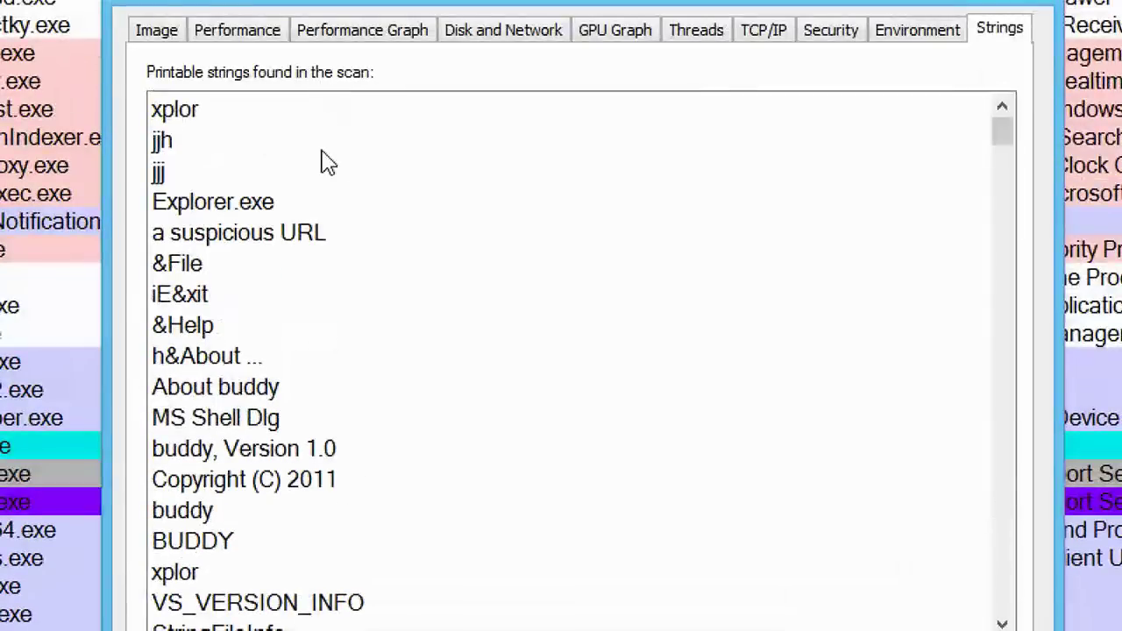
pyautogui.click(321, 151)
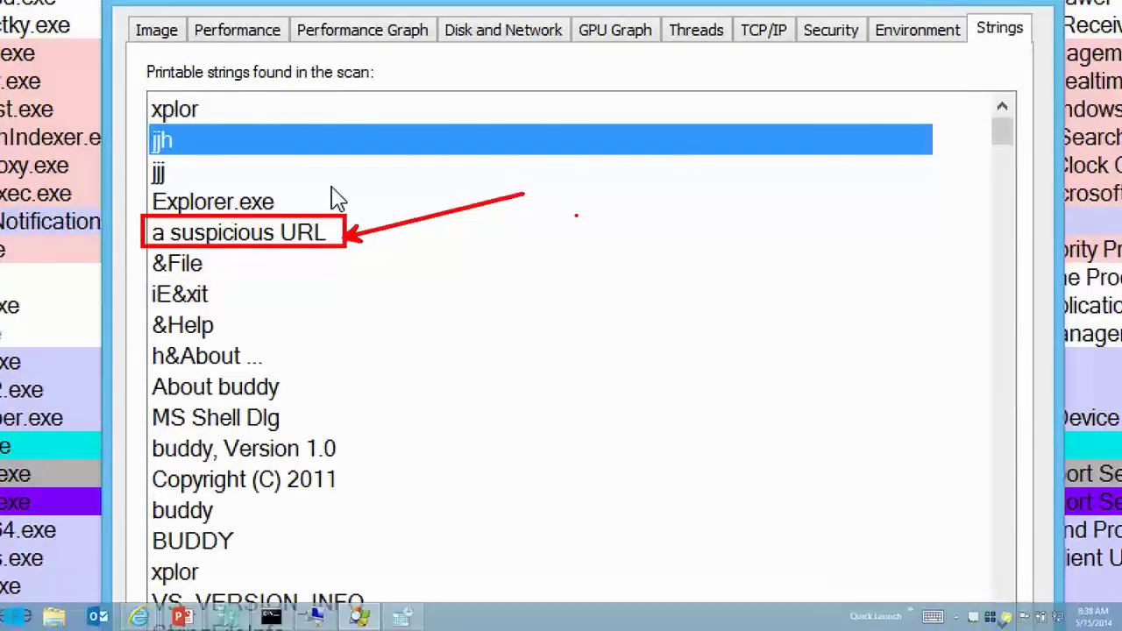
pyautogui.click(548, 360)
pyautogui.press('Escape')
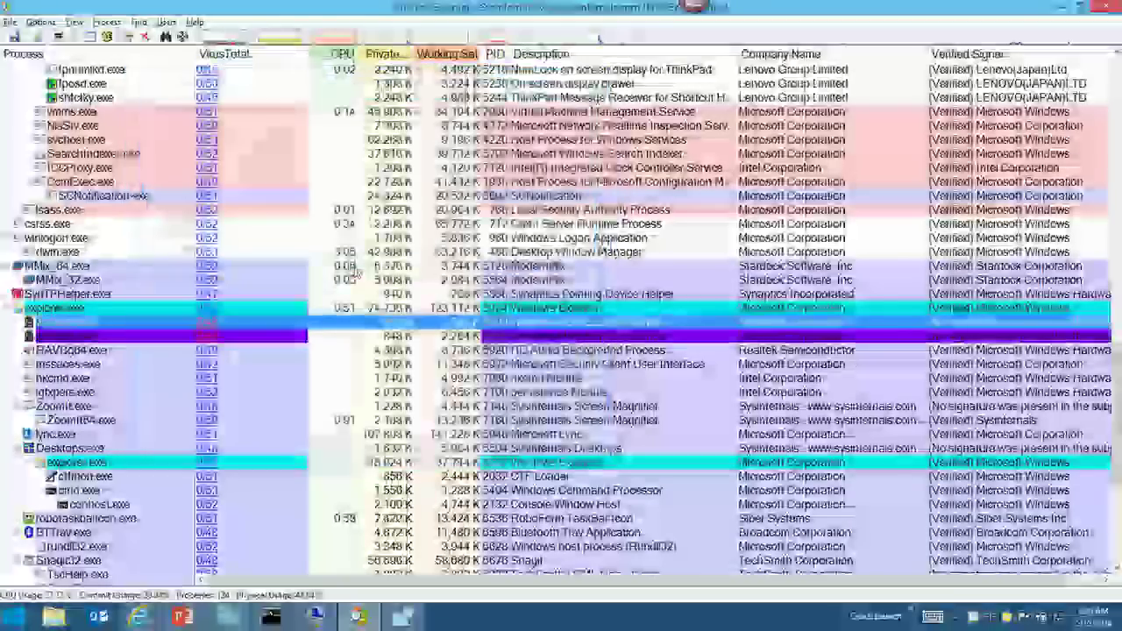
# Return to the slideshow and advance to the slide titled The DLL View
pyautogui.hotkey('alt', 'Tab')
pyautogui.hotkey('alt', 'Tab')
pyautogui.hotkey('alt', 'Tab')
pyautogui.hotkey('alt', 'Tab')
pyautogui.hotkey('alt', 'Tab')
pyautogui.hotkey('alt', 'Tab')
pyautogui.hotkey('alt', 'Tab')
pyautogui.hotkey('alt', 'Tab')
pyautogui.hotkey('alt', 'Tab')
pyautogui.hotkey('alt', 'Tab')
pyautogui.hotkey('alt', 'Tab')
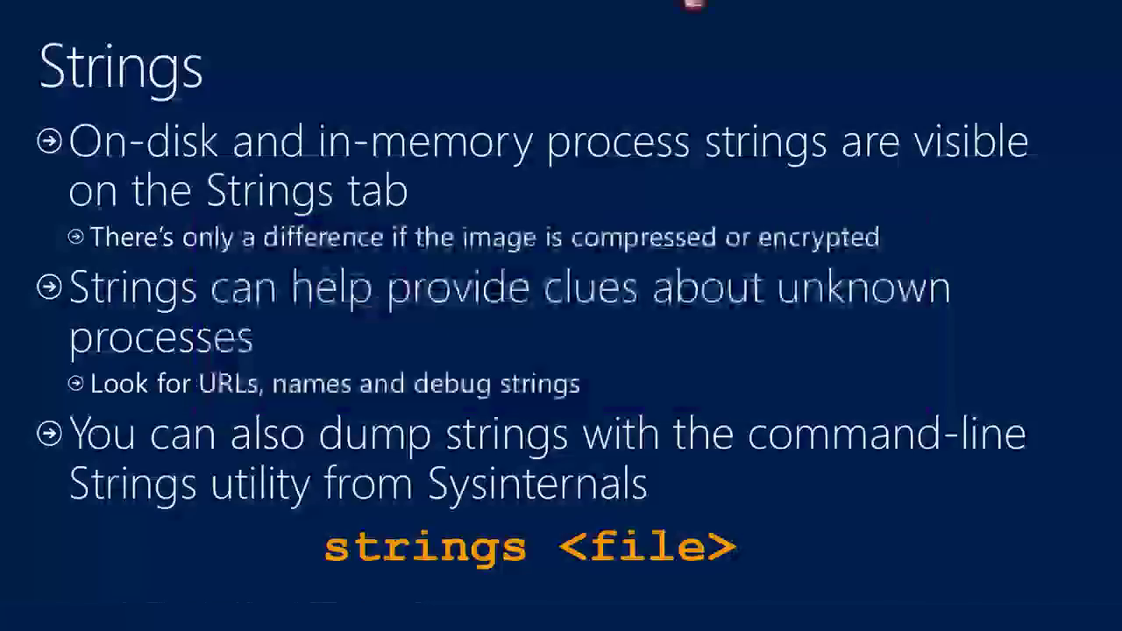
pyautogui.click(526, 544)
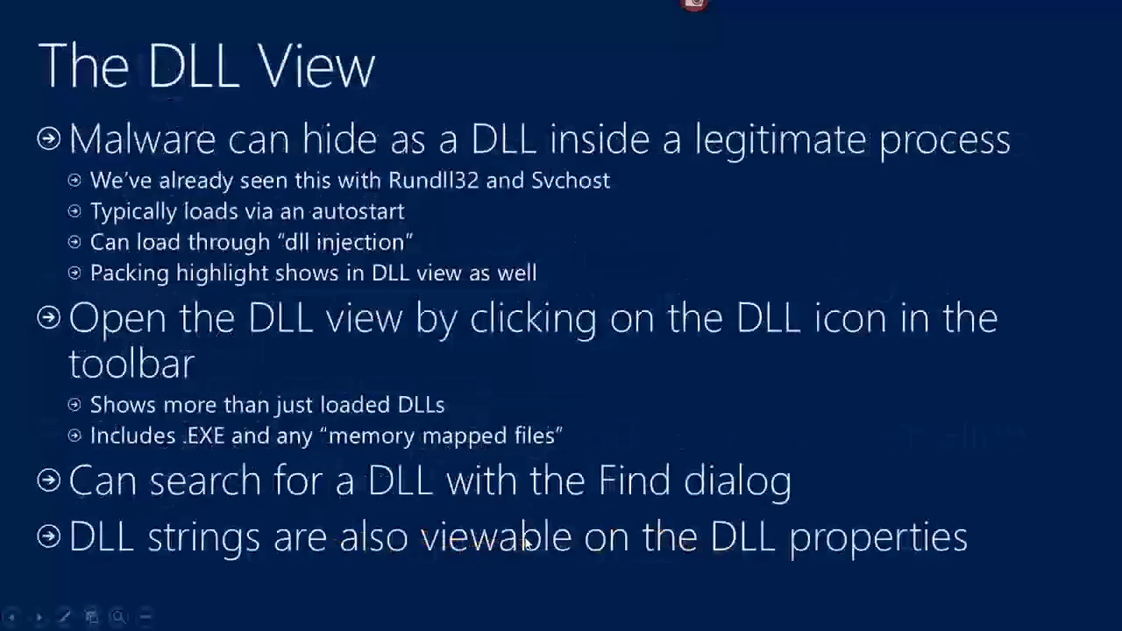
# Switch to Process Explorer, select the first winhost.exe process and display its loaded DLLs
pyautogui.hotkey('alt', 'Tab')
pyautogui.hotkey('alt', 'Tab')
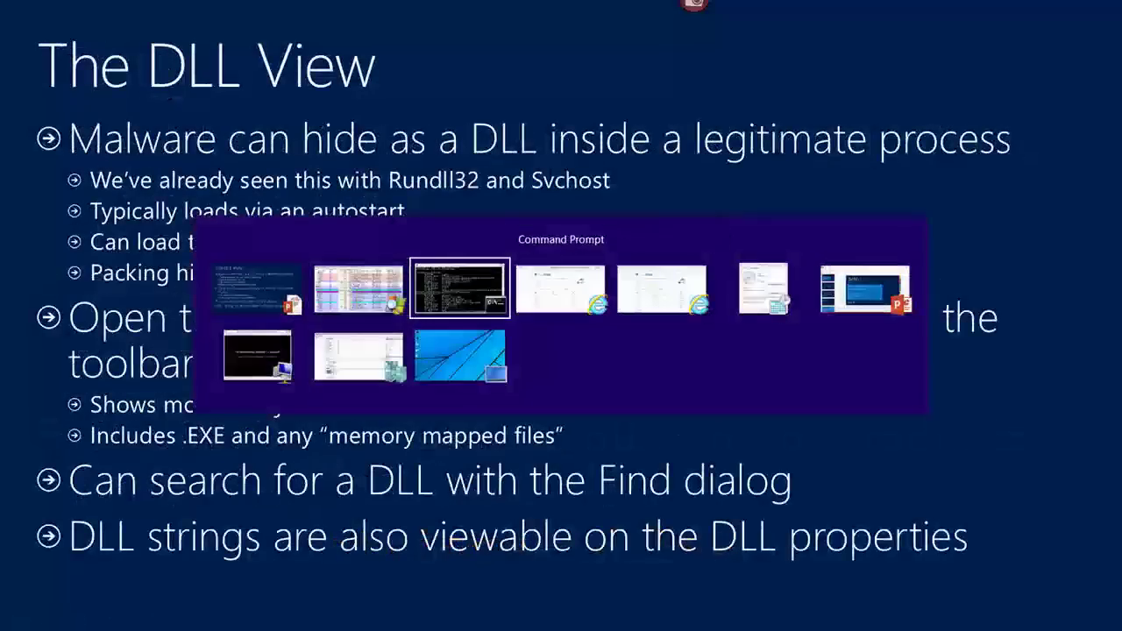
pyautogui.click(368, 293)
pyautogui.click(325, 321)
pyautogui.hotkey('ctrl', 'd')
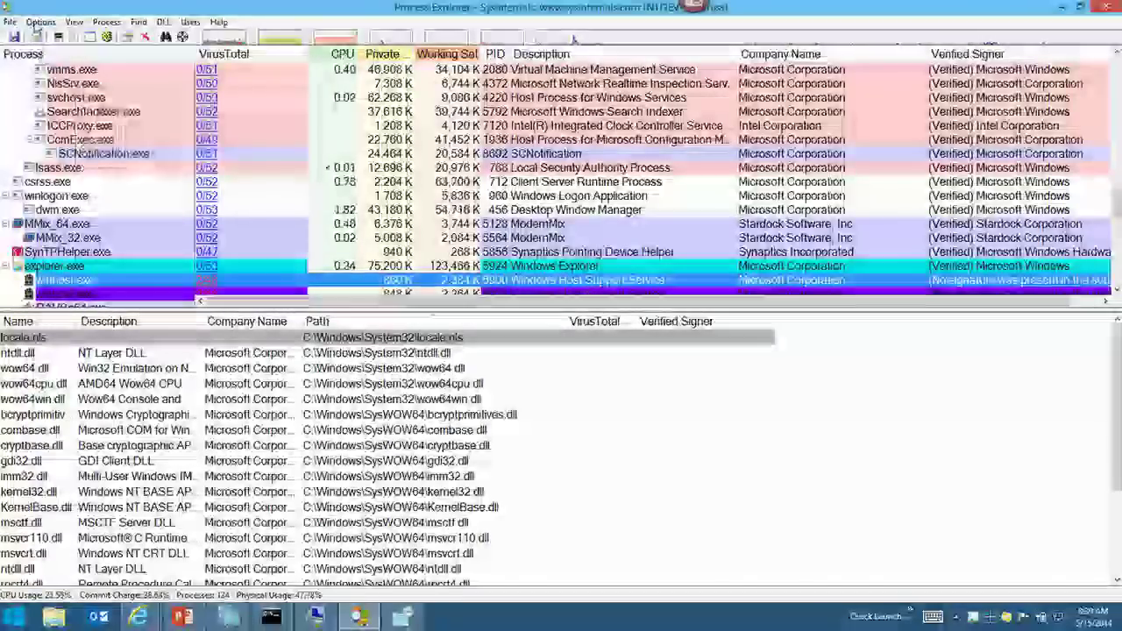
# Select the second winhost.exe process and fit the VirusTotal column in the DLL view to its contents
pyautogui.scroll(-3, 491, 188)
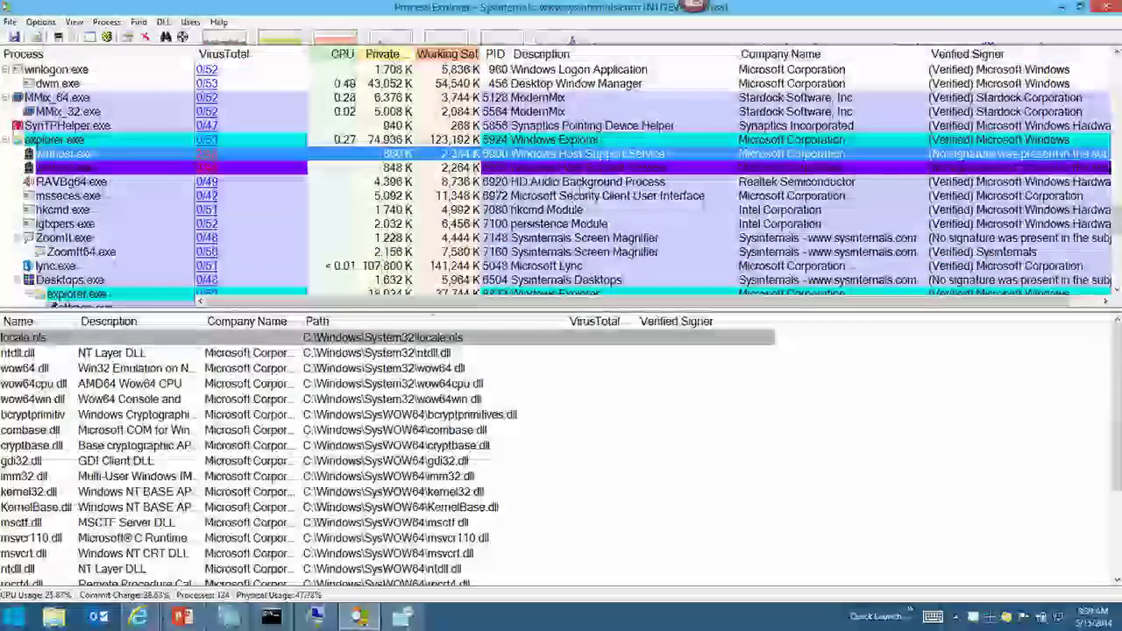
pyautogui.click(552, 167)
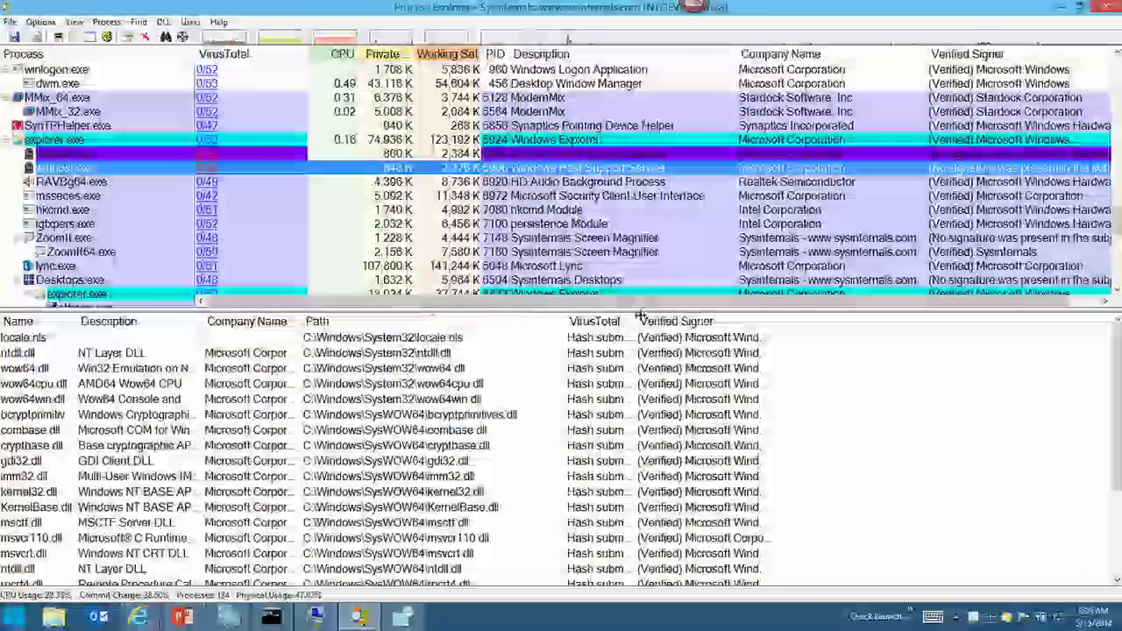
pyautogui.doubleClick(637, 321)
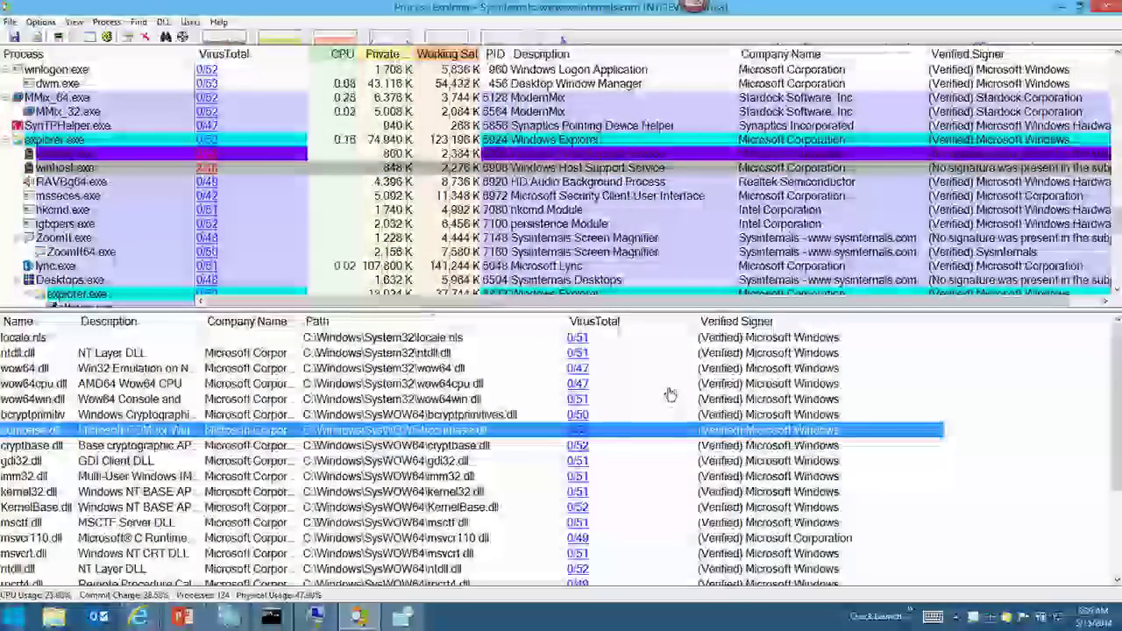
# Open the properties of the winhost.exe module in the DLL view and show its strings
pyautogui.scroll(-3, 676, 401)
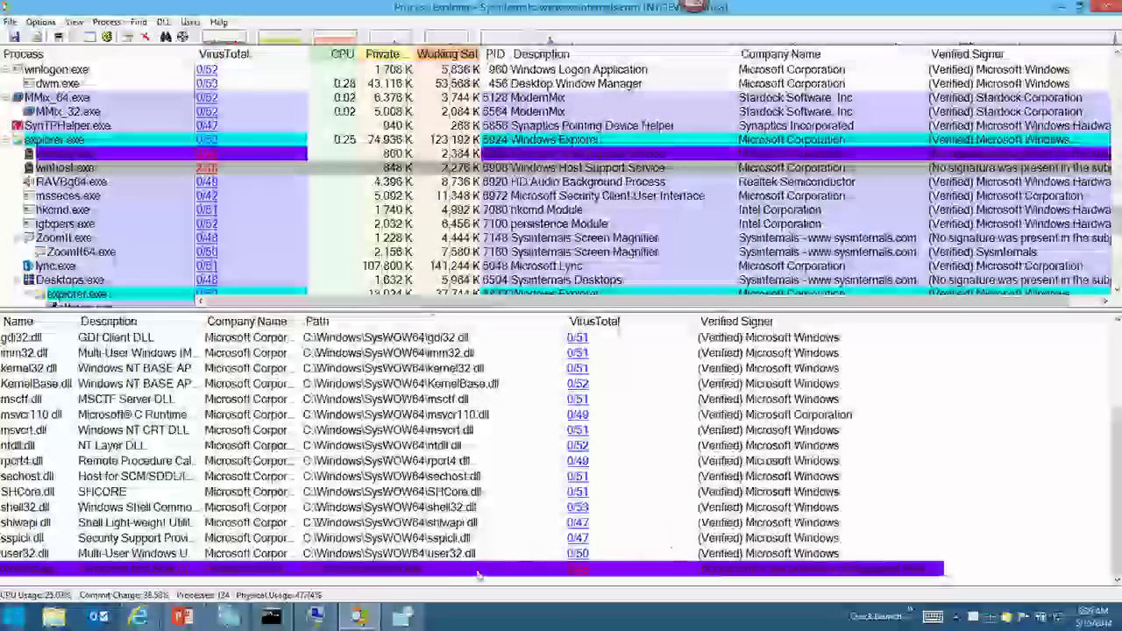
pyautogui.doubleClick(519, 569)
pyautogui.click(85, 60)
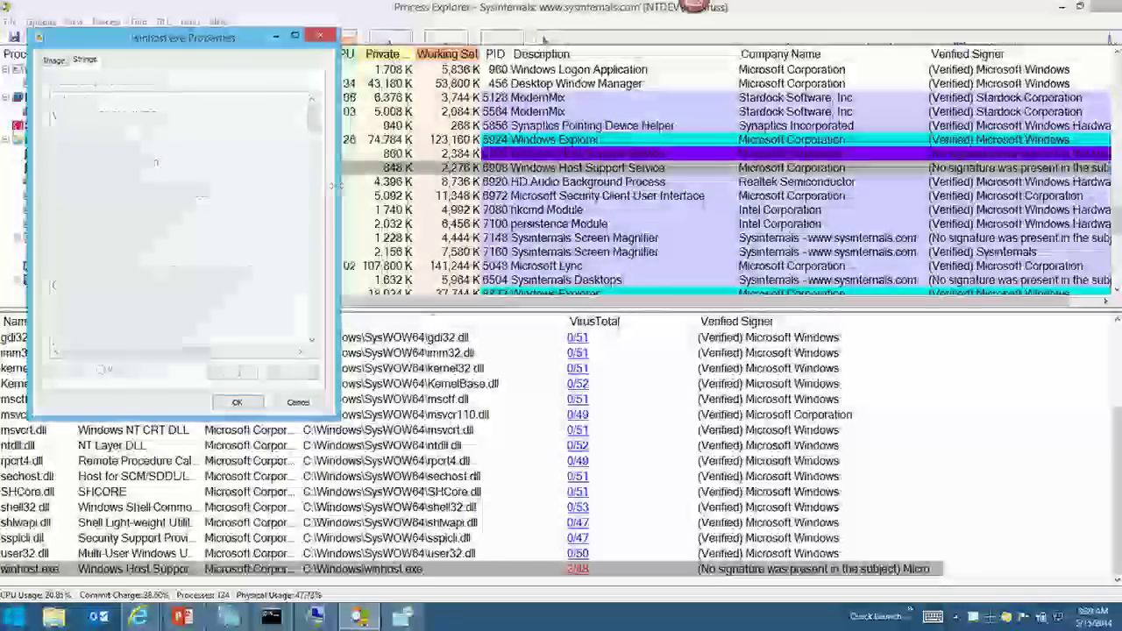
# Return to the slideshow and advance to the Terminating Malicious Processes slide
pyautogui.hotkey('alt', 'Tab')
pyautogui.press('Right')
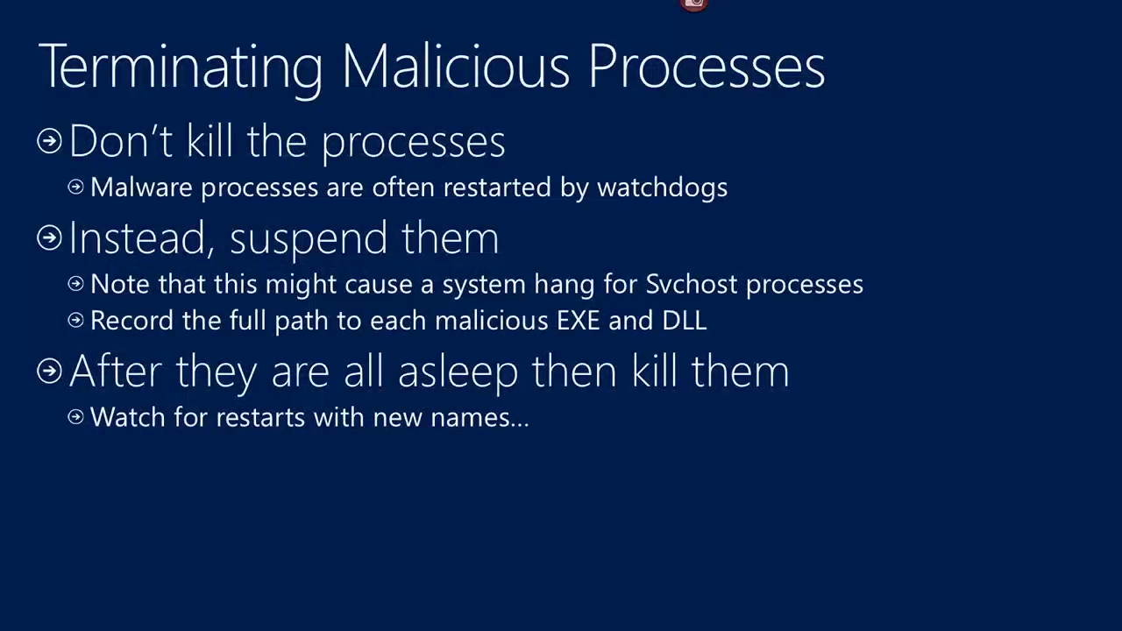
# Switch to Process Explorer and view the actions available for the first winhost.exe process, including Suspend
pyautogui.hotkey('alt', 'Tab')
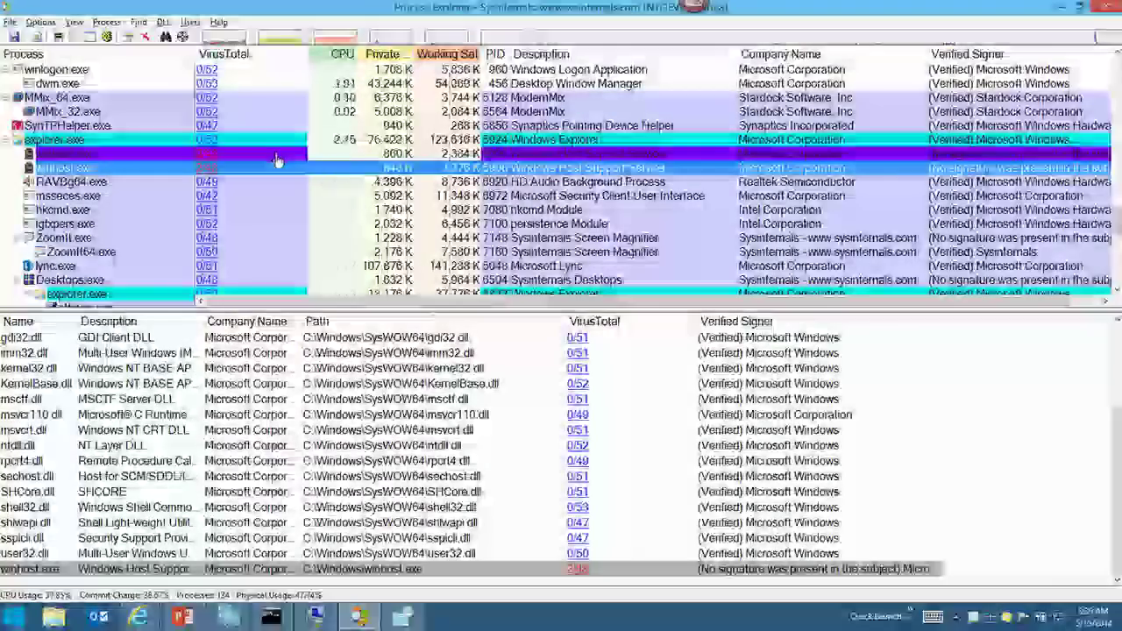
pyautogui.click(347, 158)
pyautogui.rightClick(347, 159)
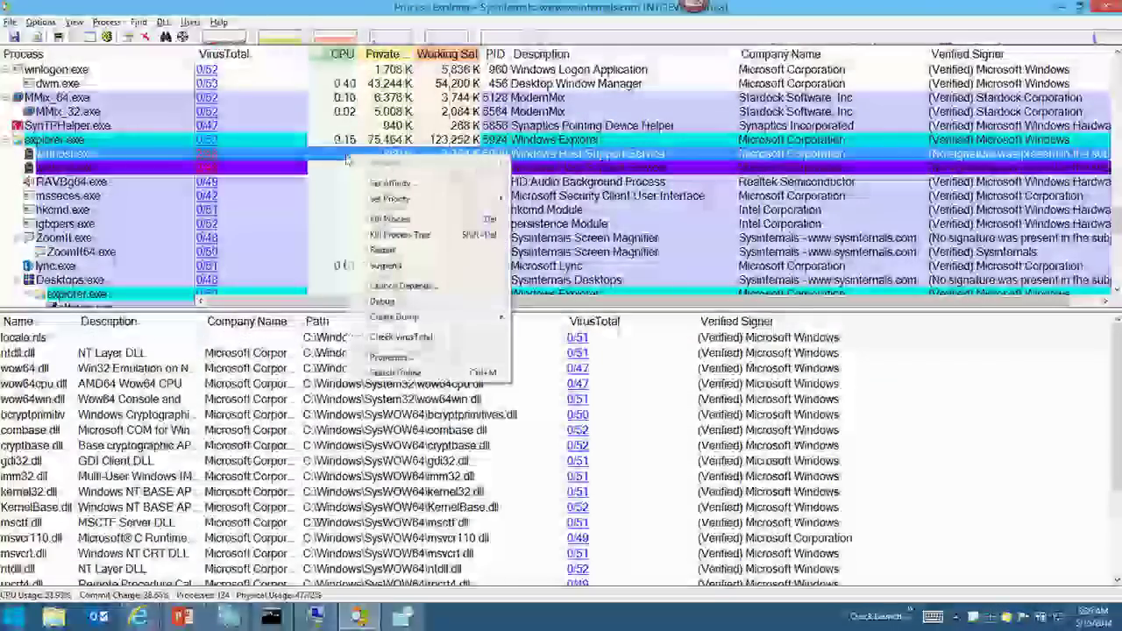
pyautogui.click(96, 156)
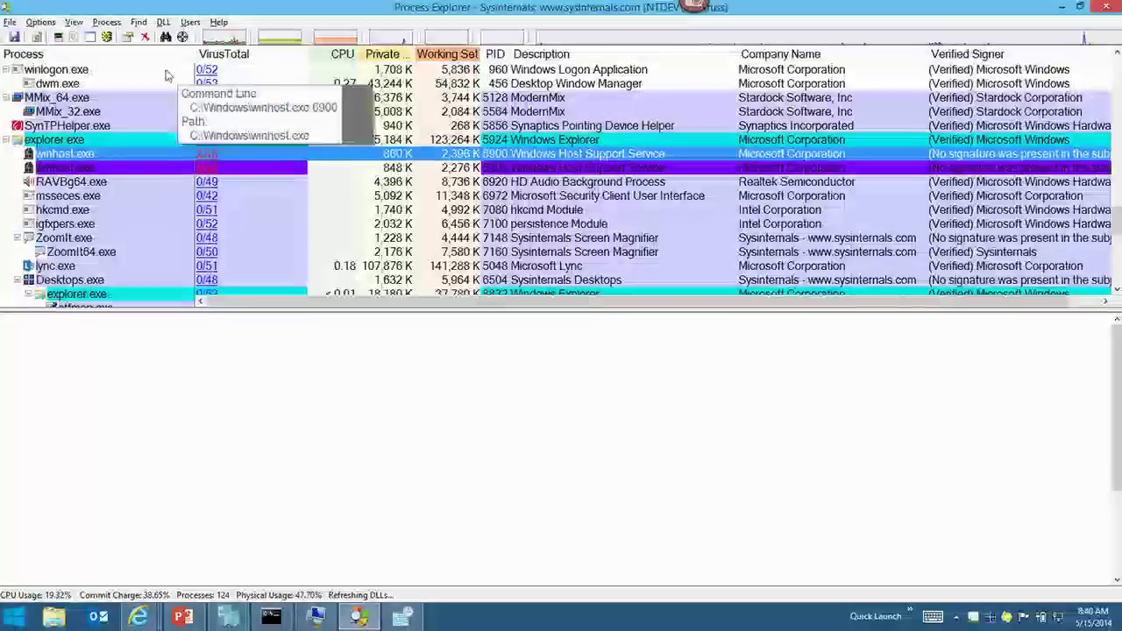
# Hide the DLL view and kill the first winhost.exe process under explorer.exe
pyautogui.hotkey('ctrl', 'l')
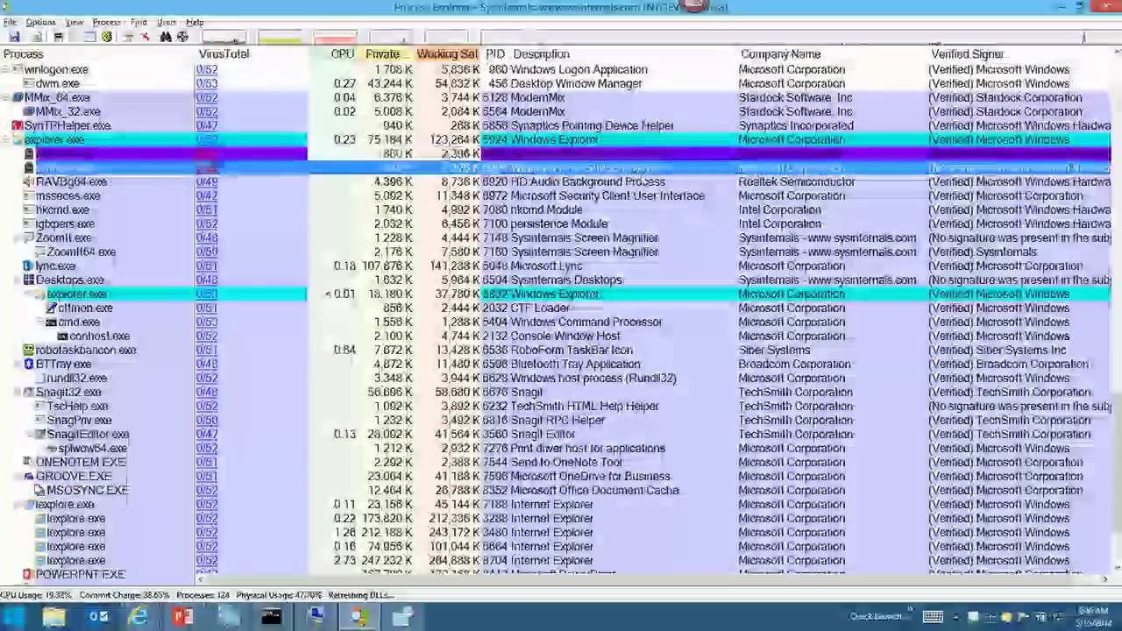
pyautogui.scroll(4, 642, 164)
pyautogui.click(651, 325)
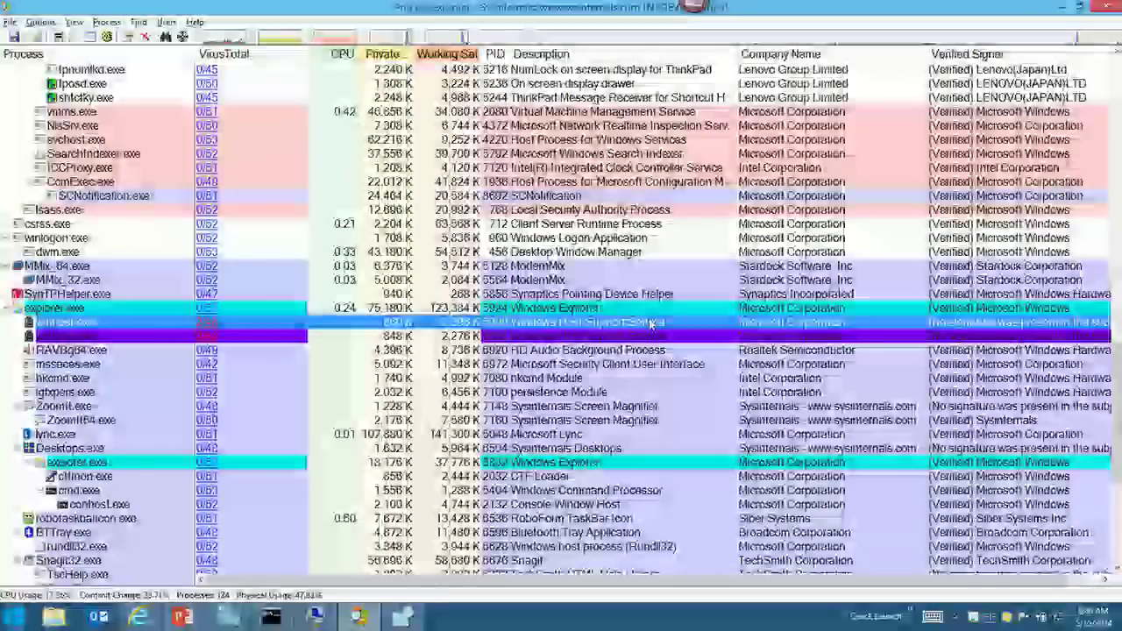
pyautogui.press('Delete')
pyautogui.press('Return')
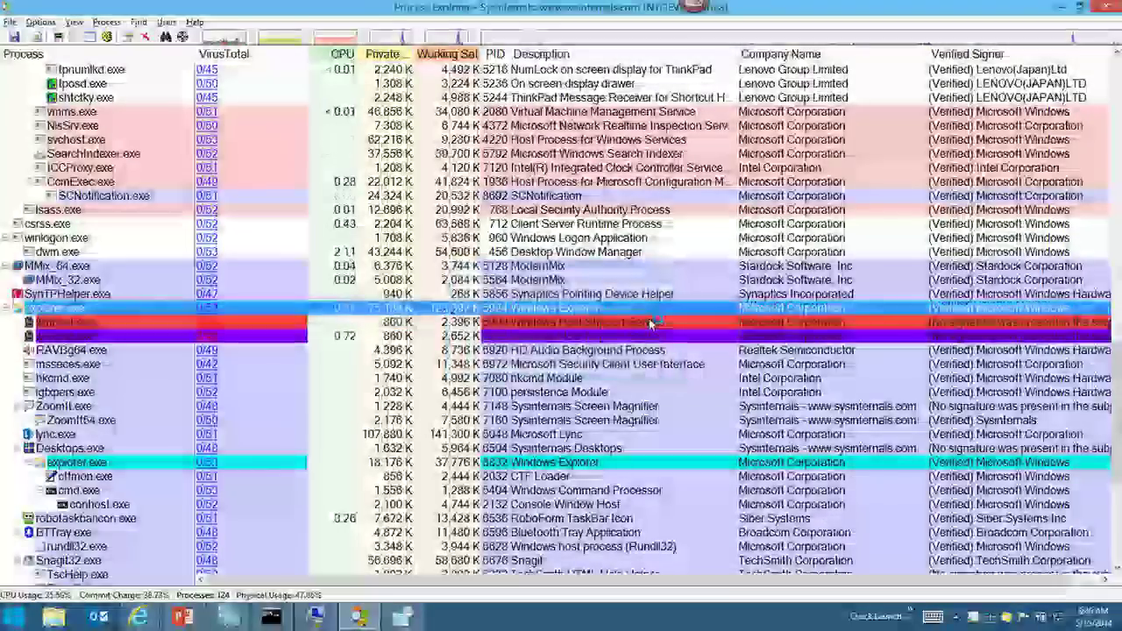
pyautogui.scroll(-7, 607, 526)
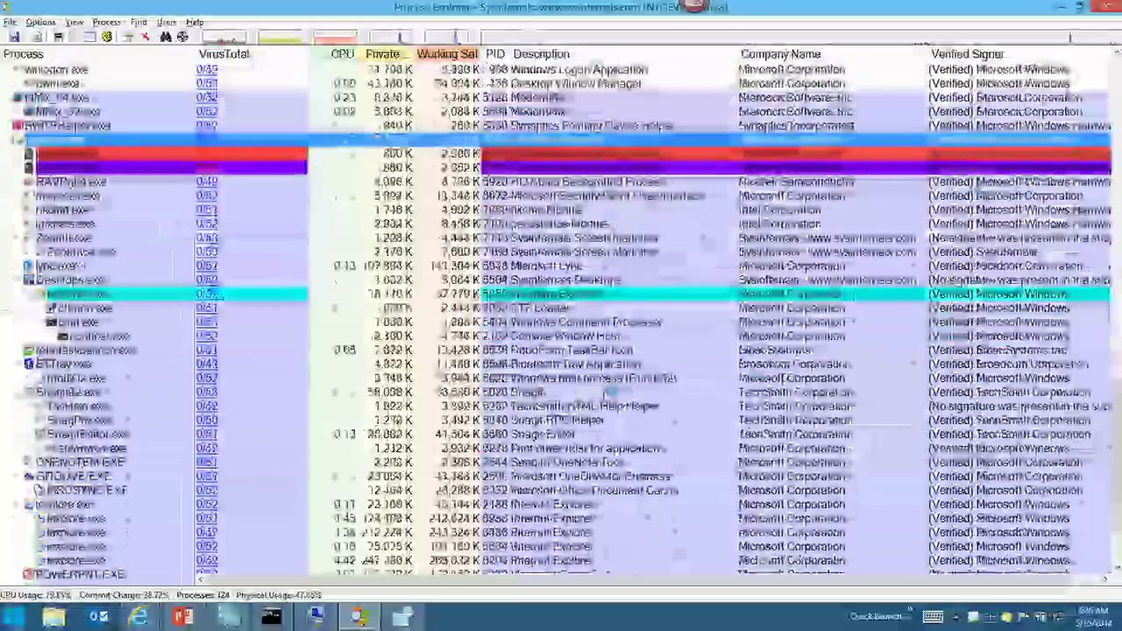
# Kill the top-level winhost.exe process listed beneath cmd.exe and confirm the termination
pyautogui.click(718, 533)
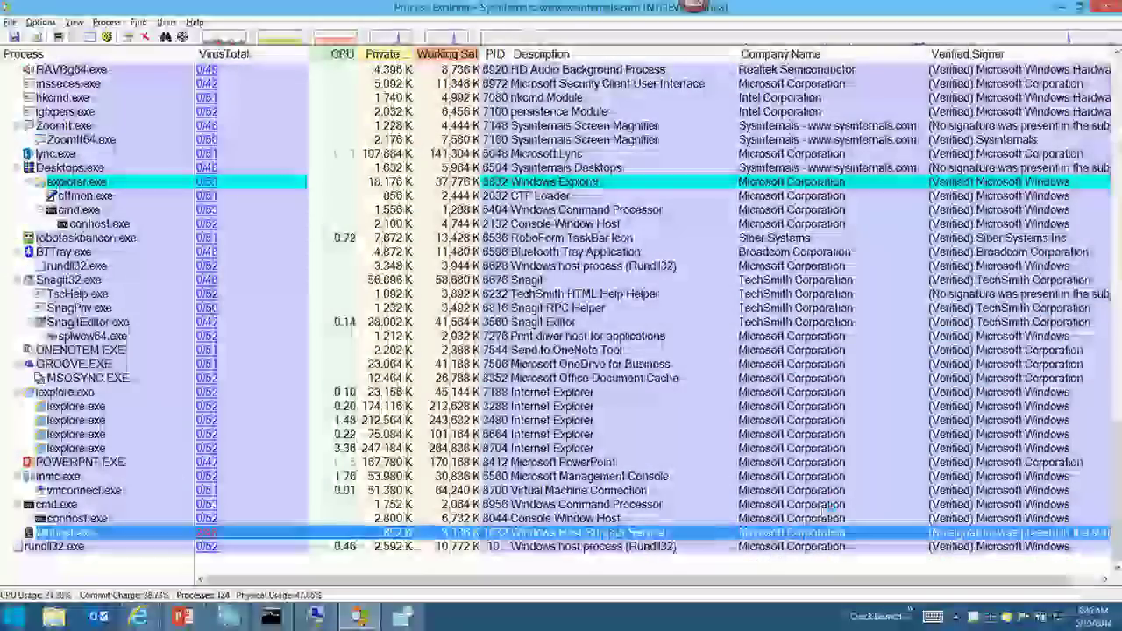
pyautogui.press('Delete')
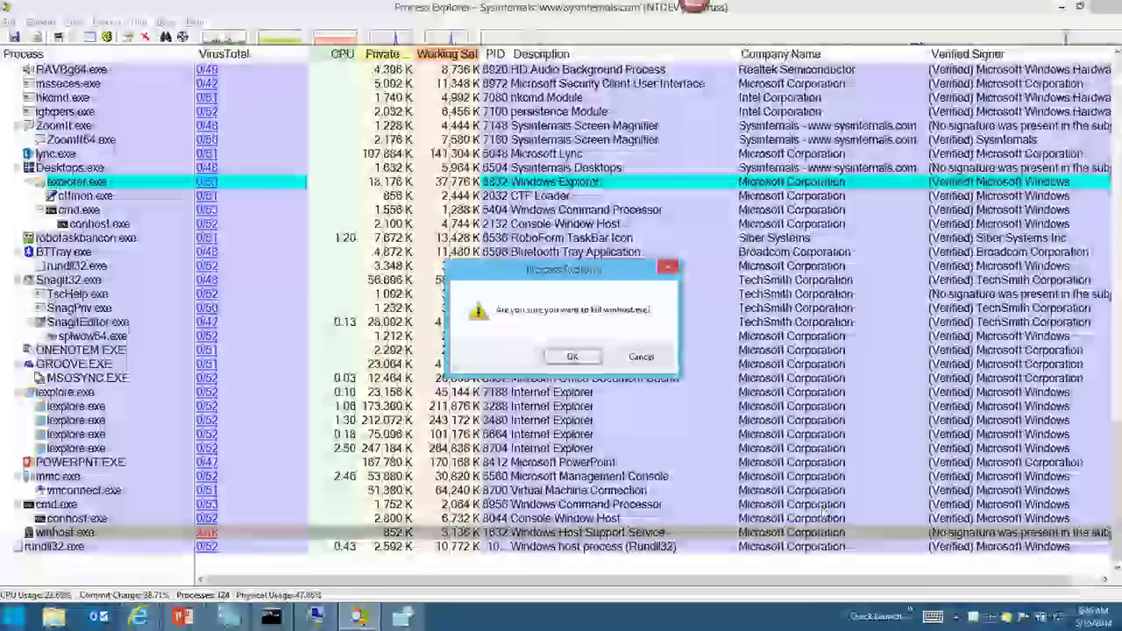
pyautogui.press('Return')
pyautogui.click(712, 502)
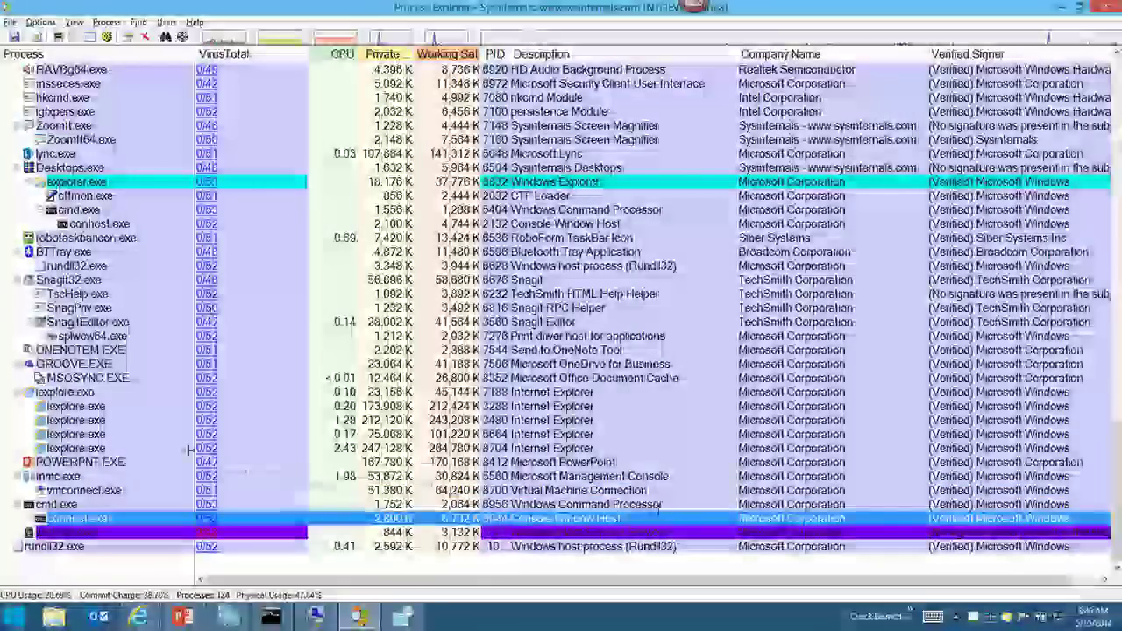
# Suspend both winhost.exe processes: the one under explorer.exe and the top-level one near the end of the process list
pyautogui.scroll(4, 561, 315)
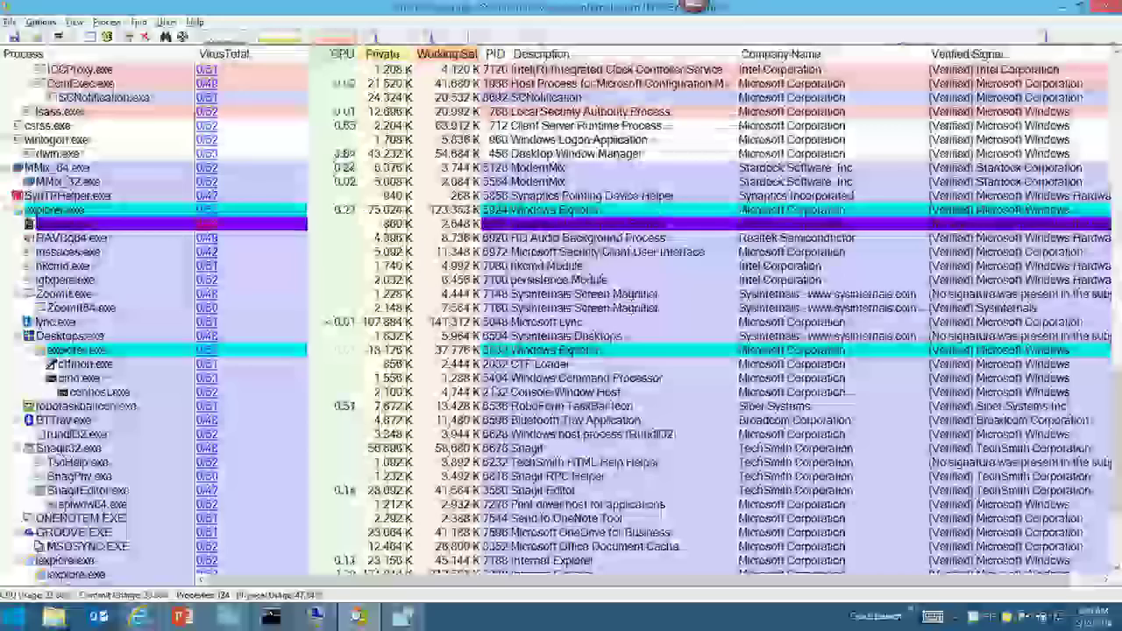
pyautogui.rightClick(675, 445)
pyautogui.press('Escape')
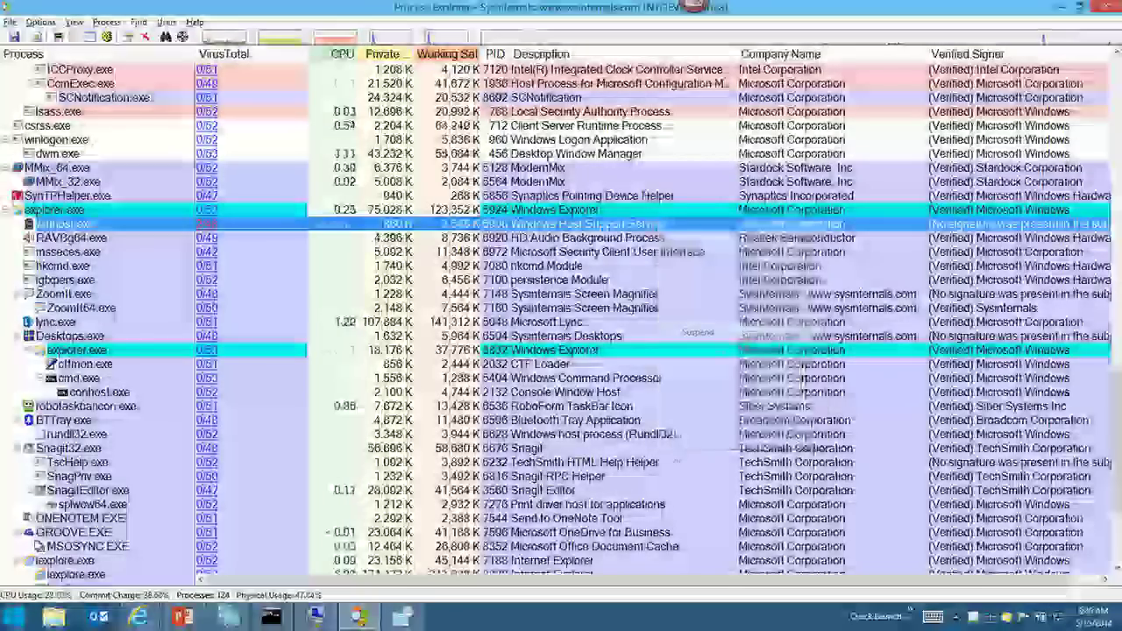
pyautogui.scroll(-4, 674, 433)
pyautogui.rightClick(684, 531)
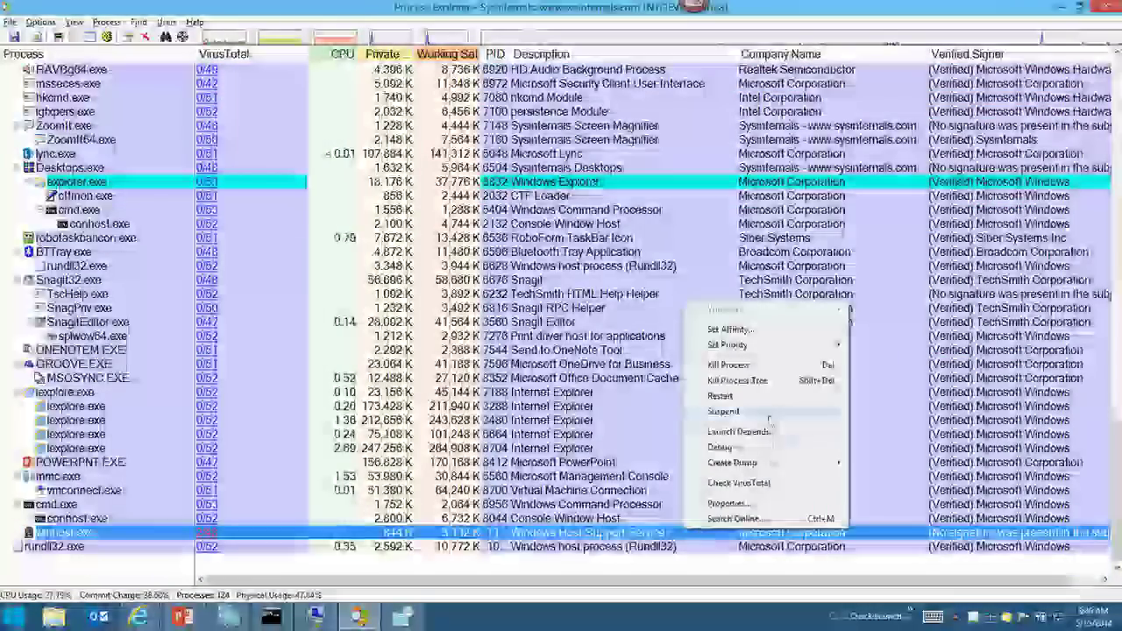
pyautogui.press('Escape')
# Kill both suspended winhost.exe processes, first the one under explorer.exe and then the top-level one
pyautogui.scroll(5, 750, 396)
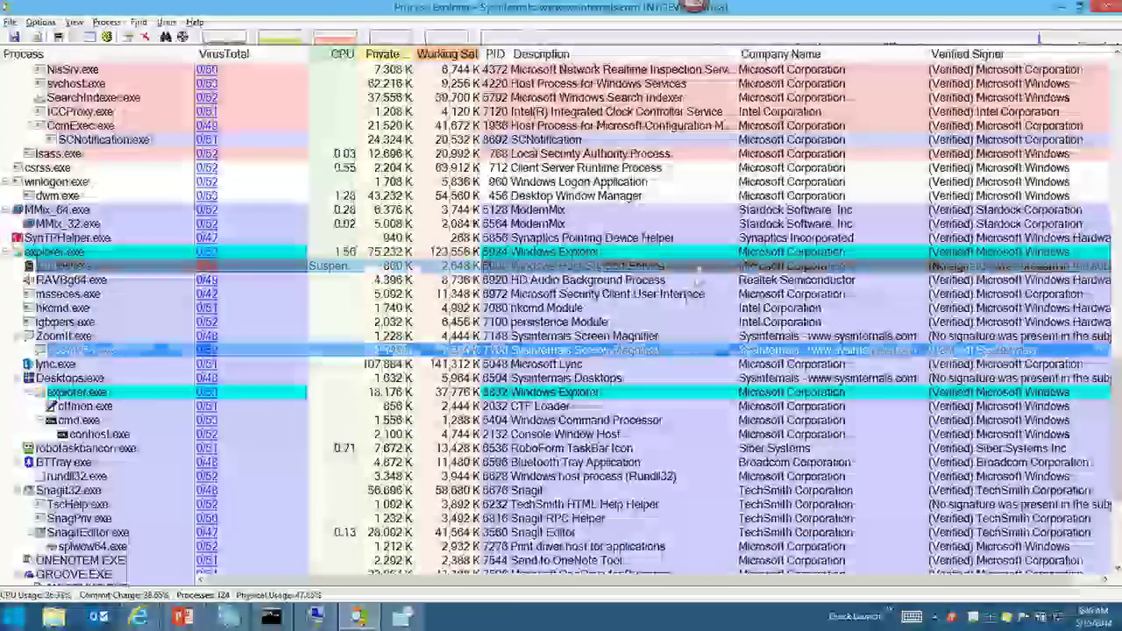
pyautogui.press('Delete')
pyautogui.scroll(-5, 724, 269)
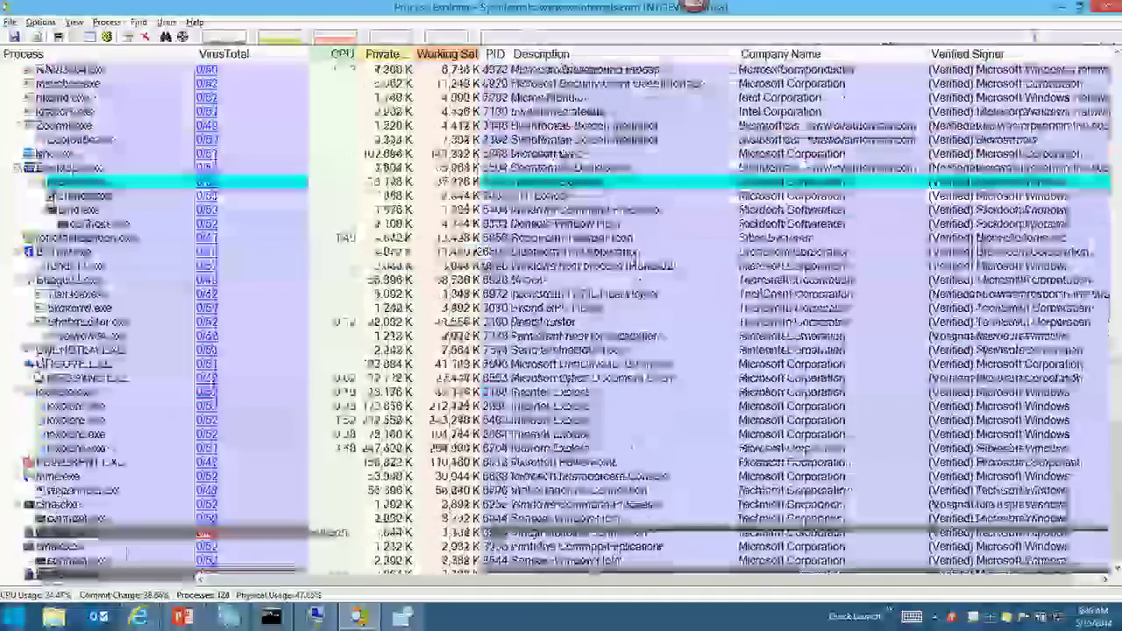
pyautogui.press('Delete')
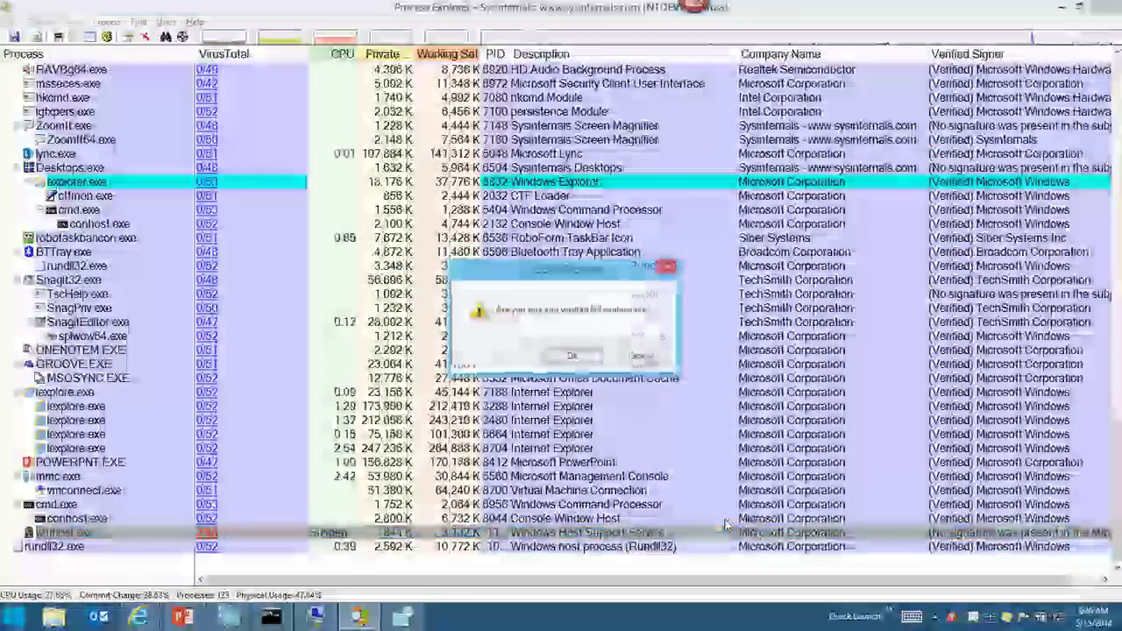
pyautogui.press('Return')
pyautogui.click(712, 394)
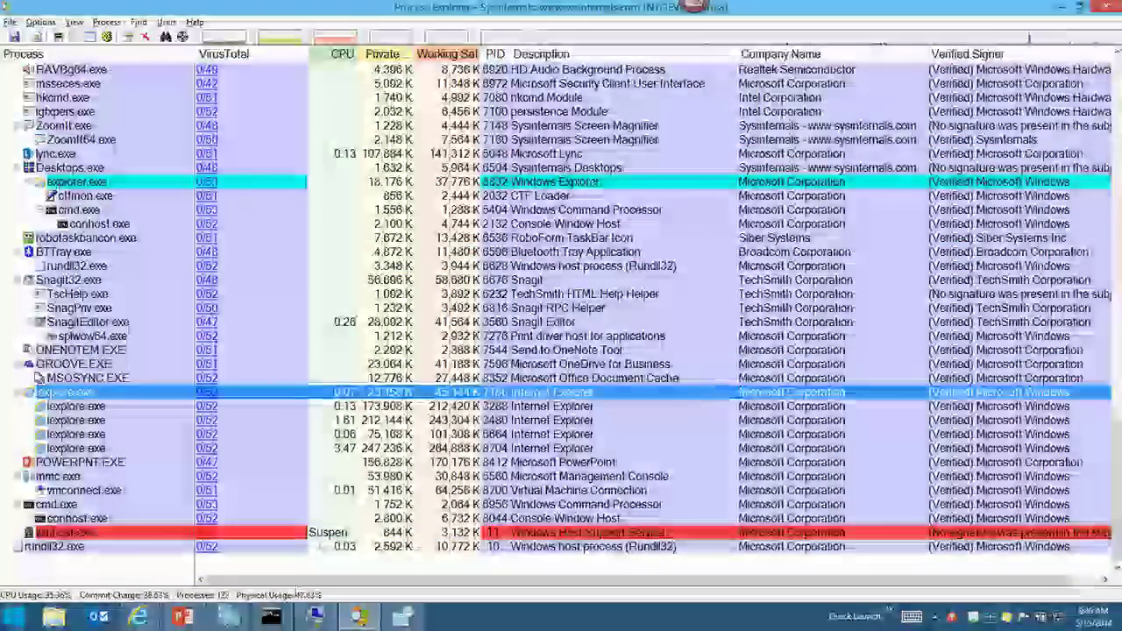
# Switch back to the PowerPoint slideshow and advance past Cleaning Autostarts to the Investigating Autostarts slide
pyautogui.click(182, 617)
pyautogui.click(245, 554)
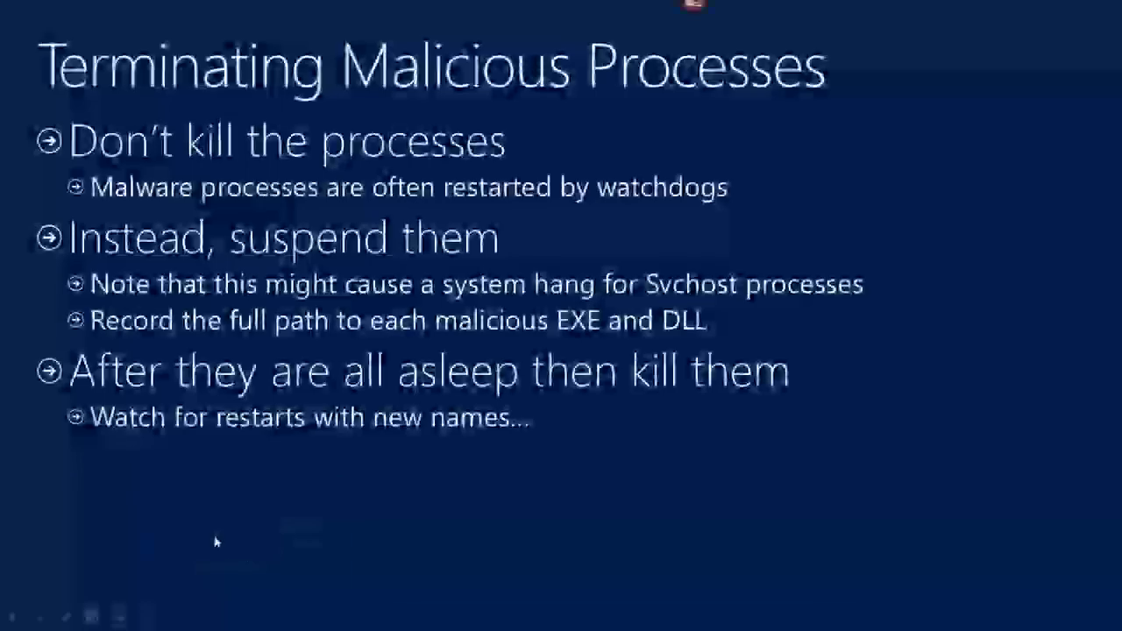
pyautogui.press('Right')
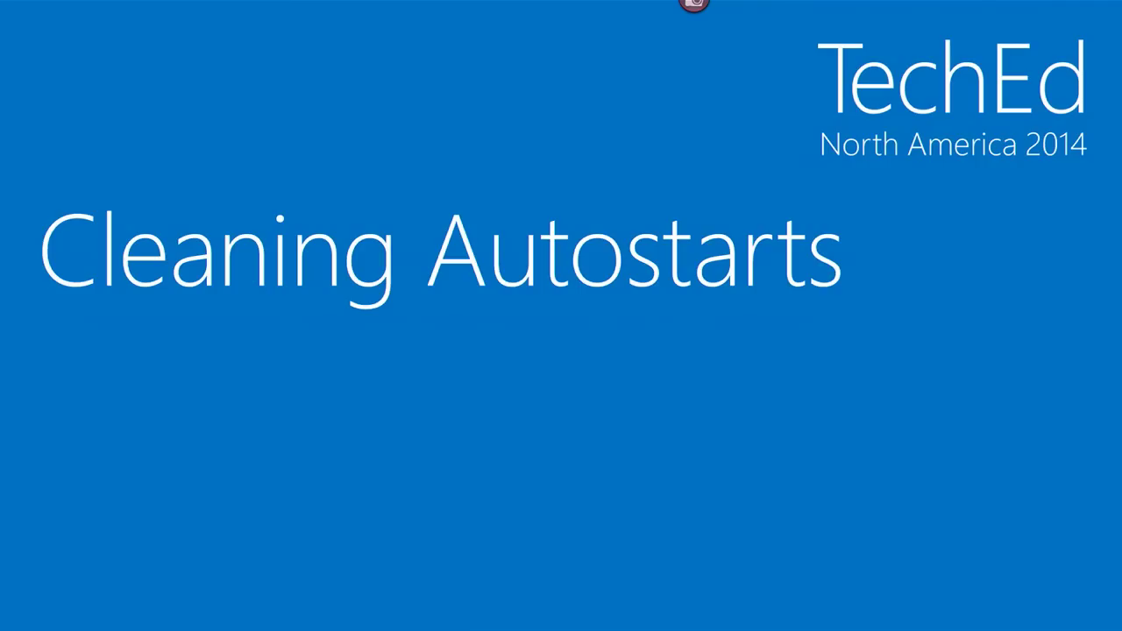
pyautogui.click(222, 501)
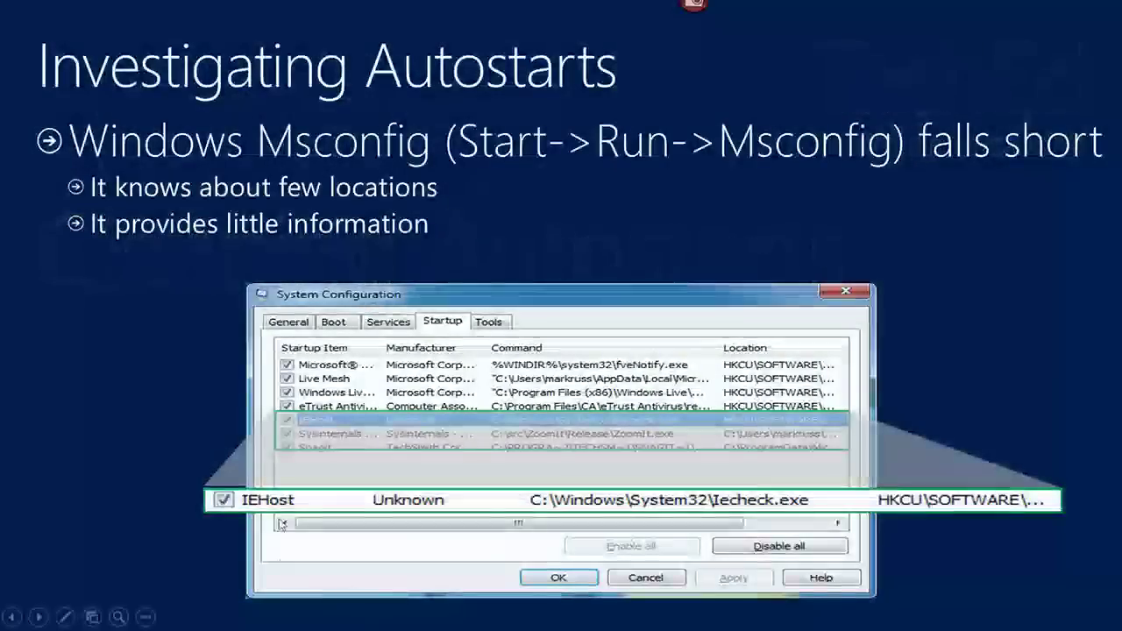
pyautogui.press('super')
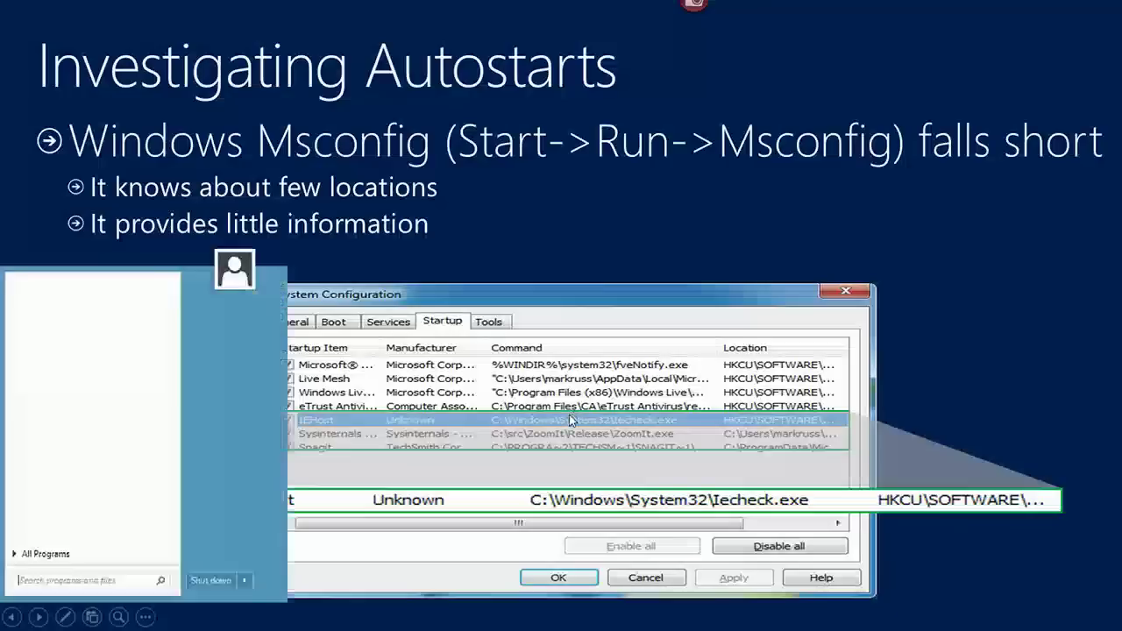
pyautogui.rightClick(652, 621)
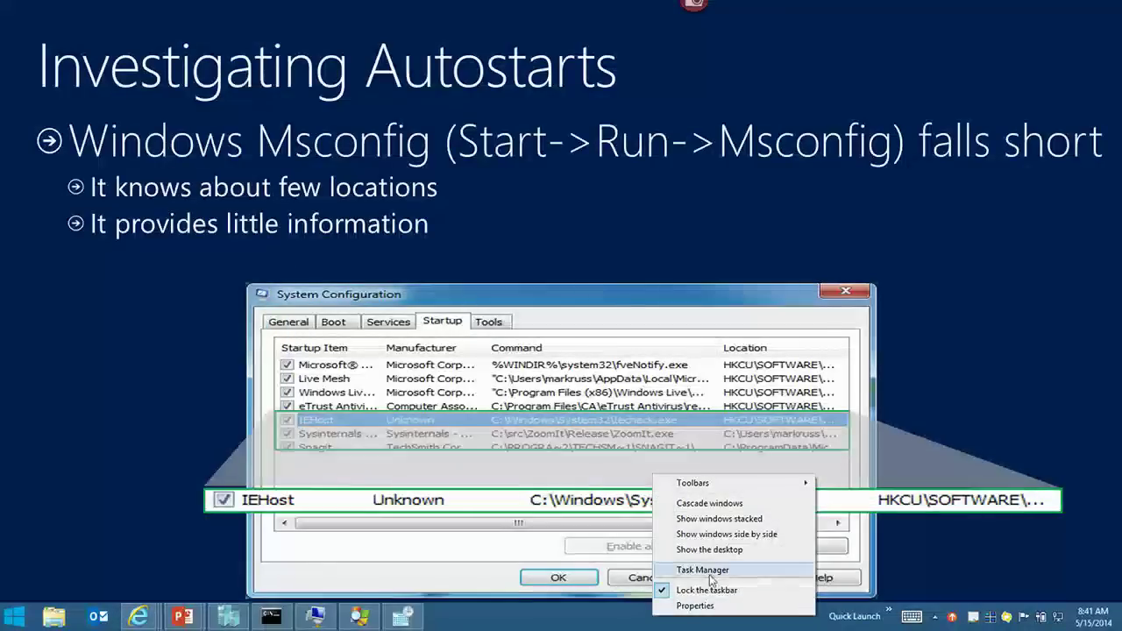
pyautogui.click(675, 567)
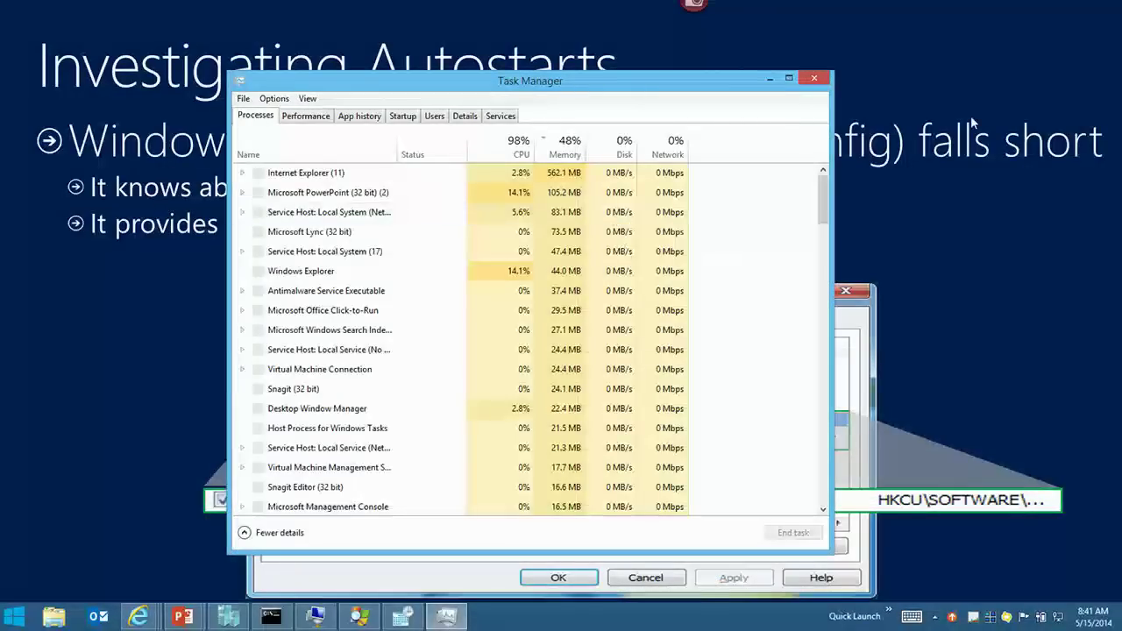
pyautogui.click(814, 79)
# Run msconfig over the slideshow, inspect its Startup settings, and close System Configuration
pyautogui.click(2, 622)
pyautogui.write('msconfig')
pyautogui.press('Return')
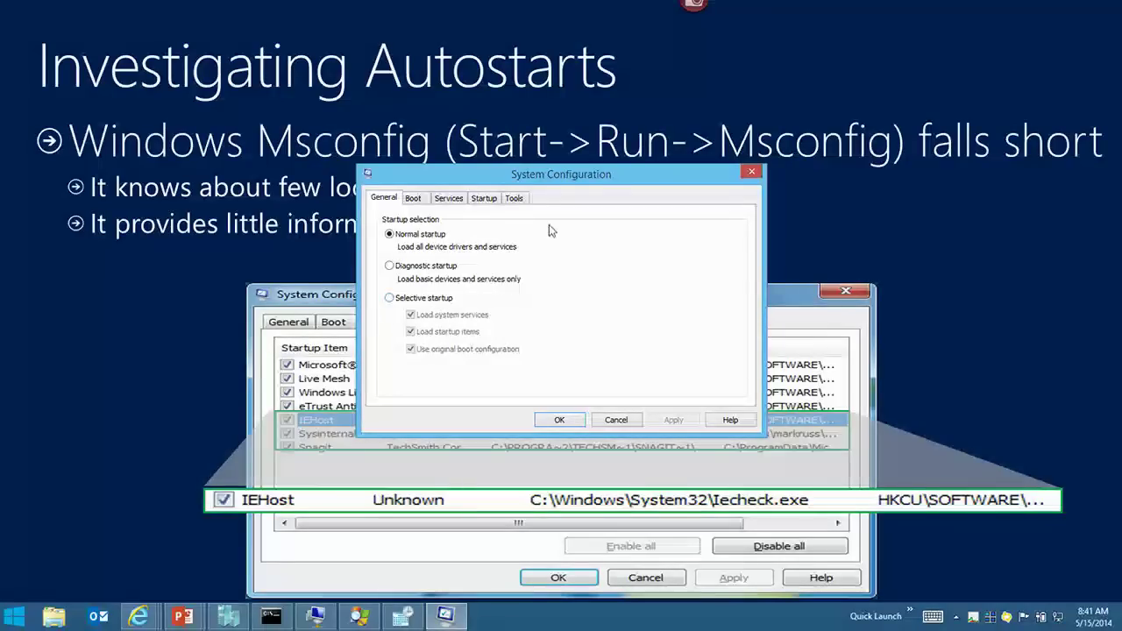
pyautogui.click(487, 199)
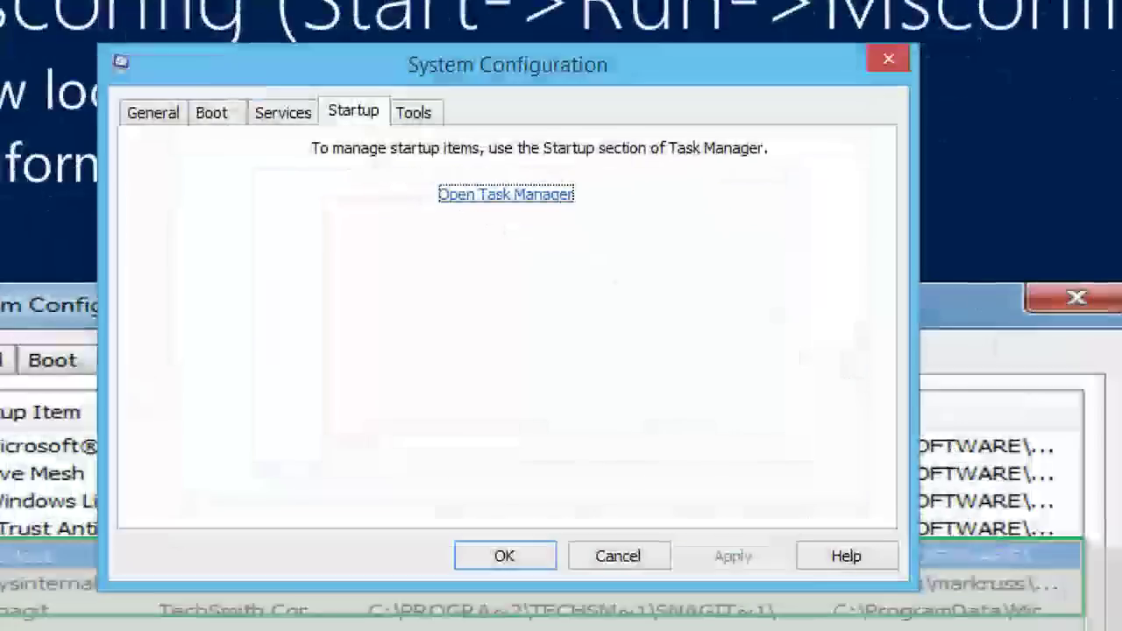
pyautogui.moveTo(457, 207); pyautogui.dragTo(718, 259)
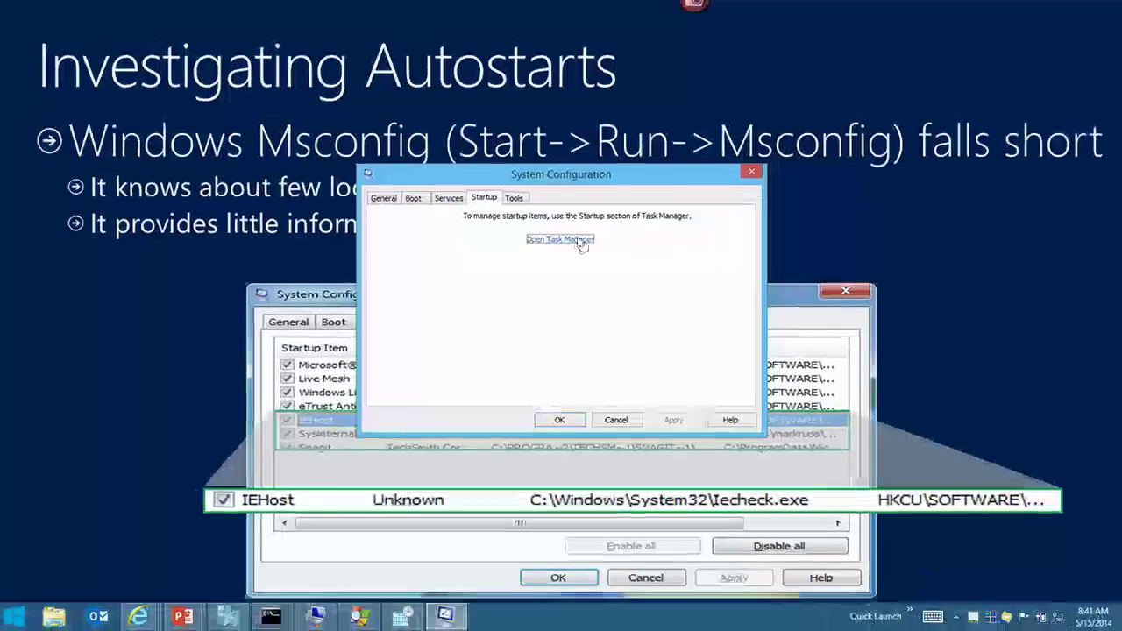
pyautogui.click(747, 175)
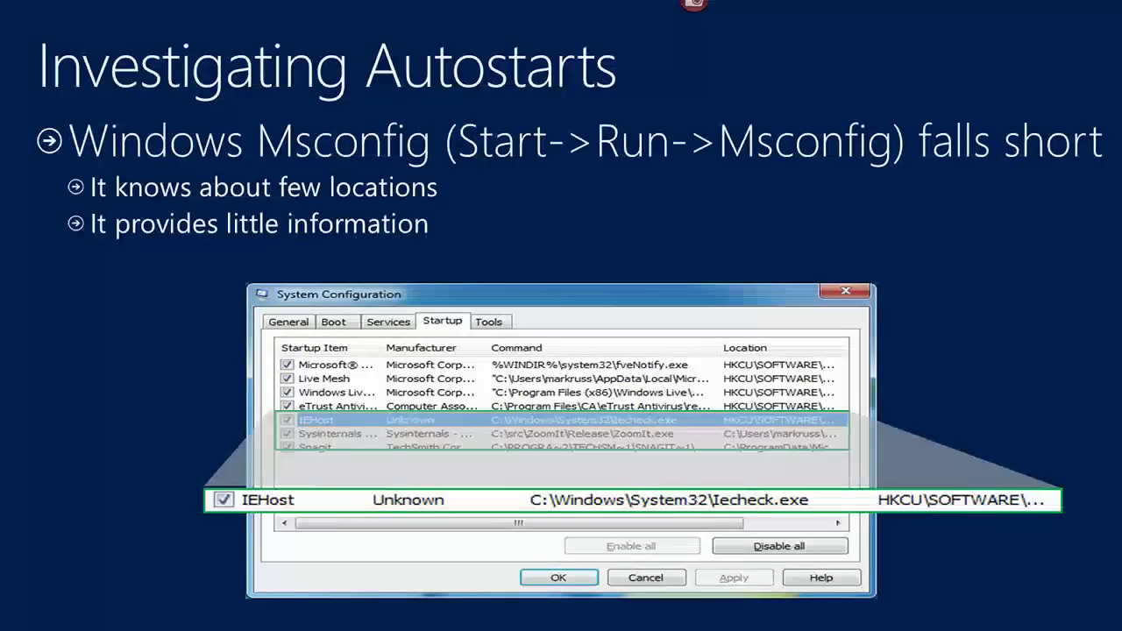
# Advance to the Autoruns slide and launch the Autoruns tool, allowing it to make changes to the computer
pyautogui.press('Right')
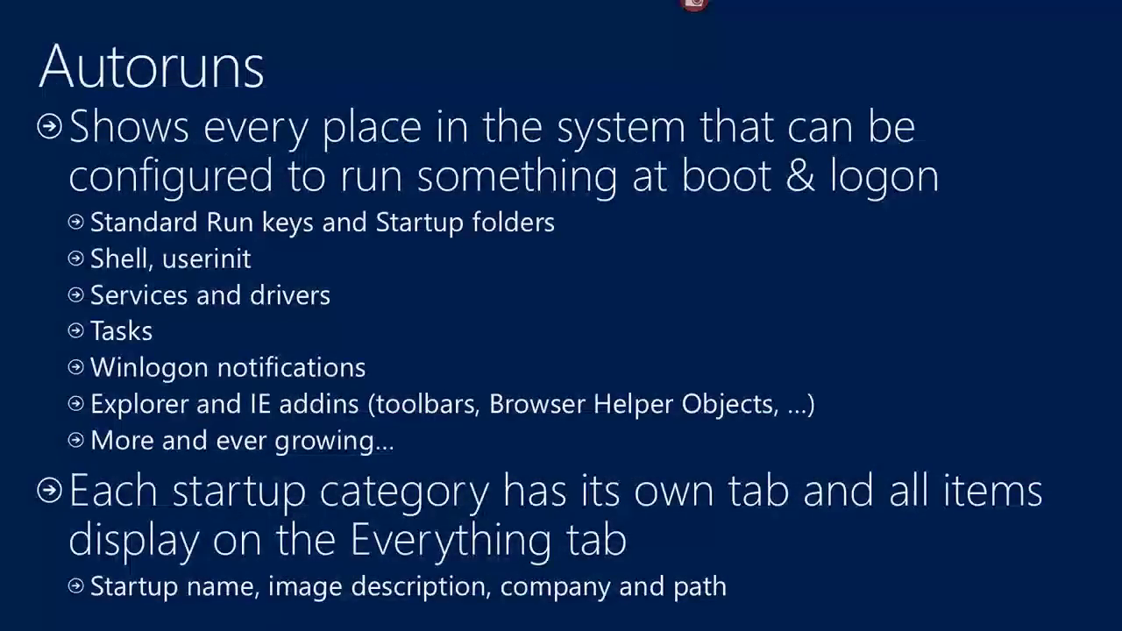
pyautogui.press('super')
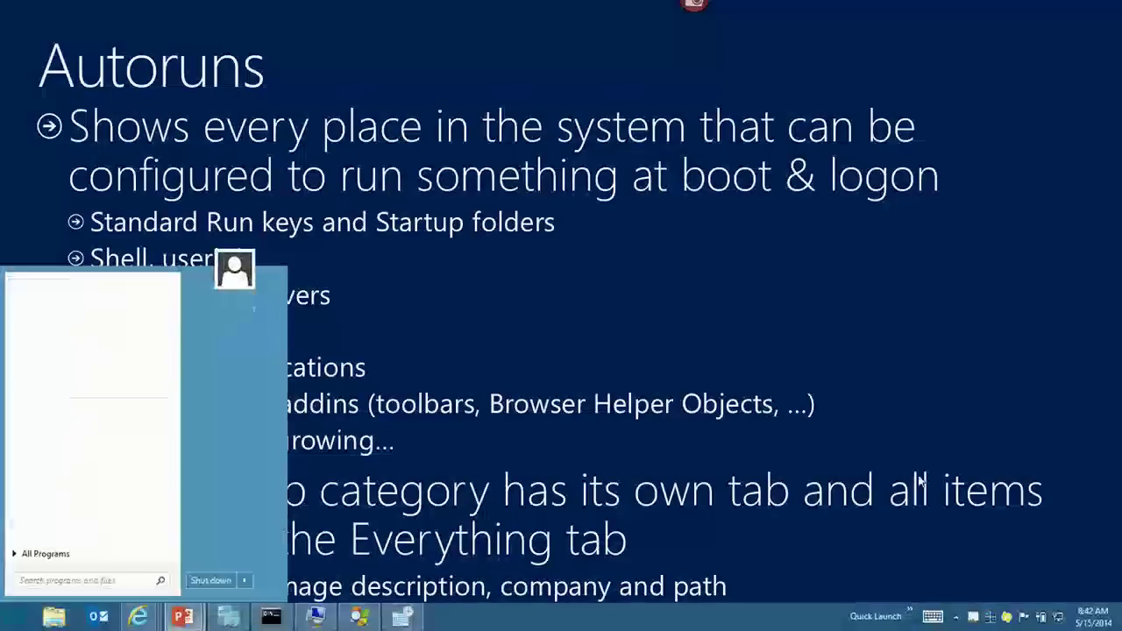
pyautogui.press('Escape')
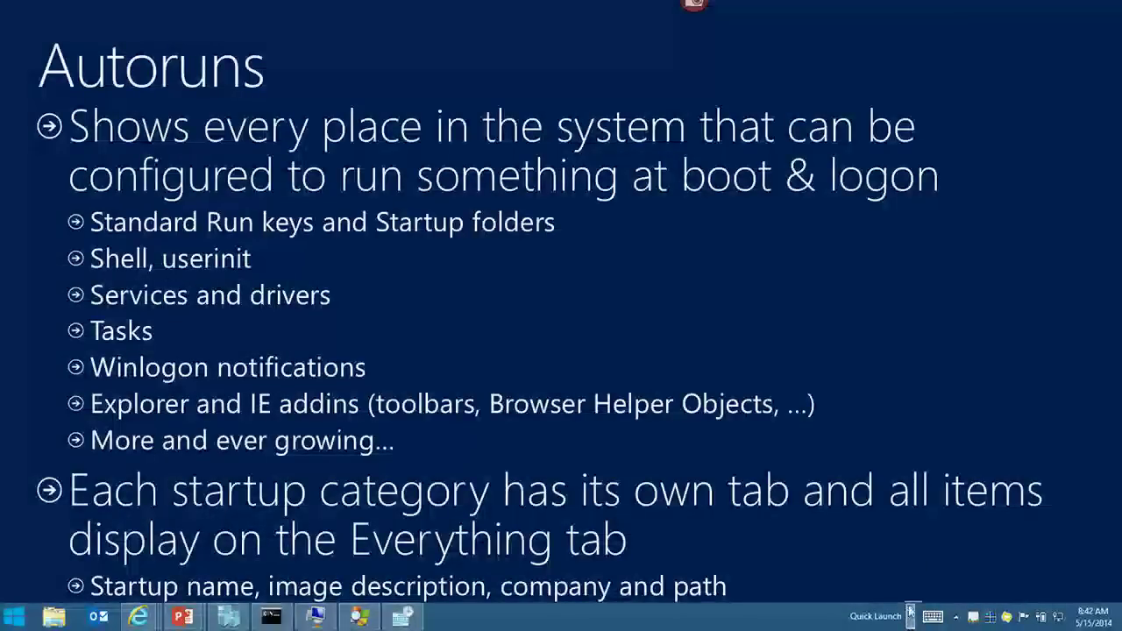
pyautogui.click(909, 611)
pyautogui.click(987, 332)
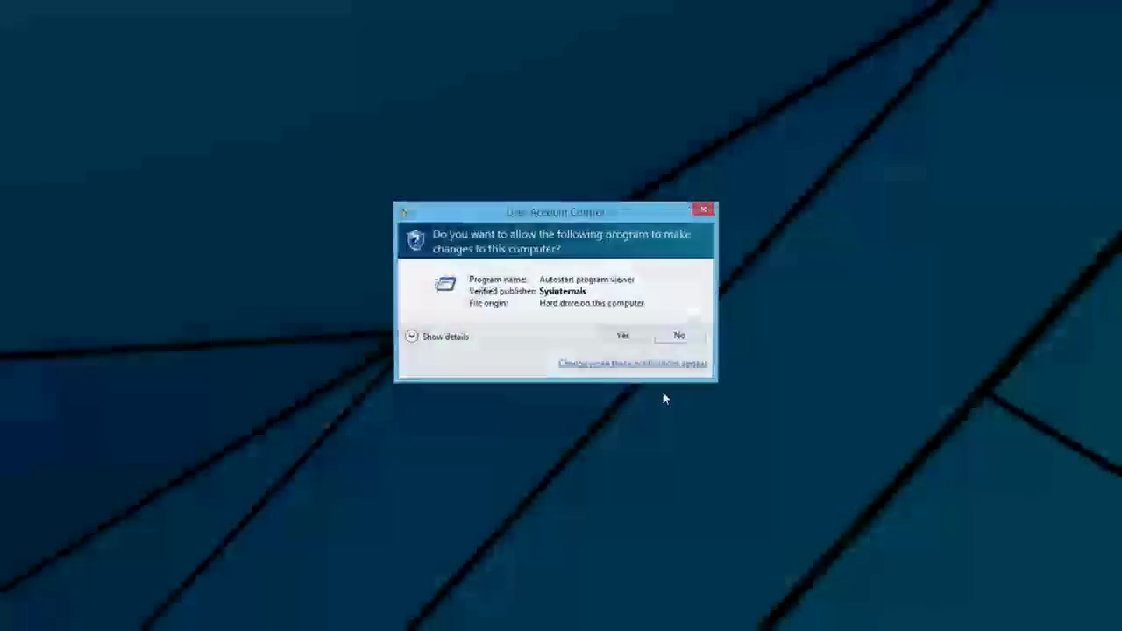
pyautogui.click(641, 334)
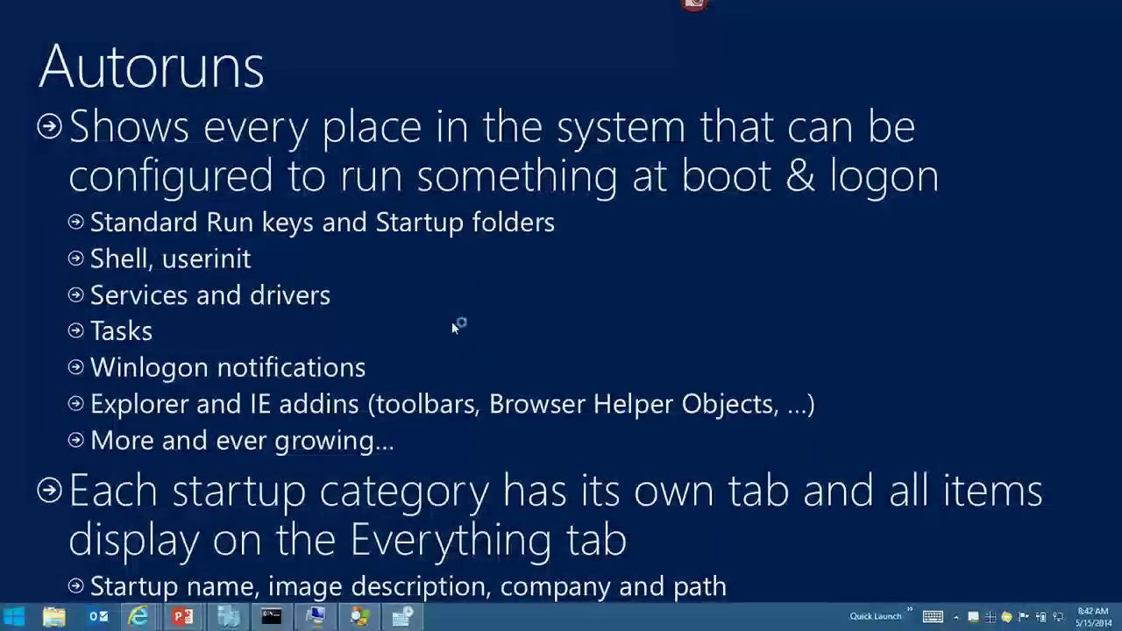
pyautogui.click(543, 451)
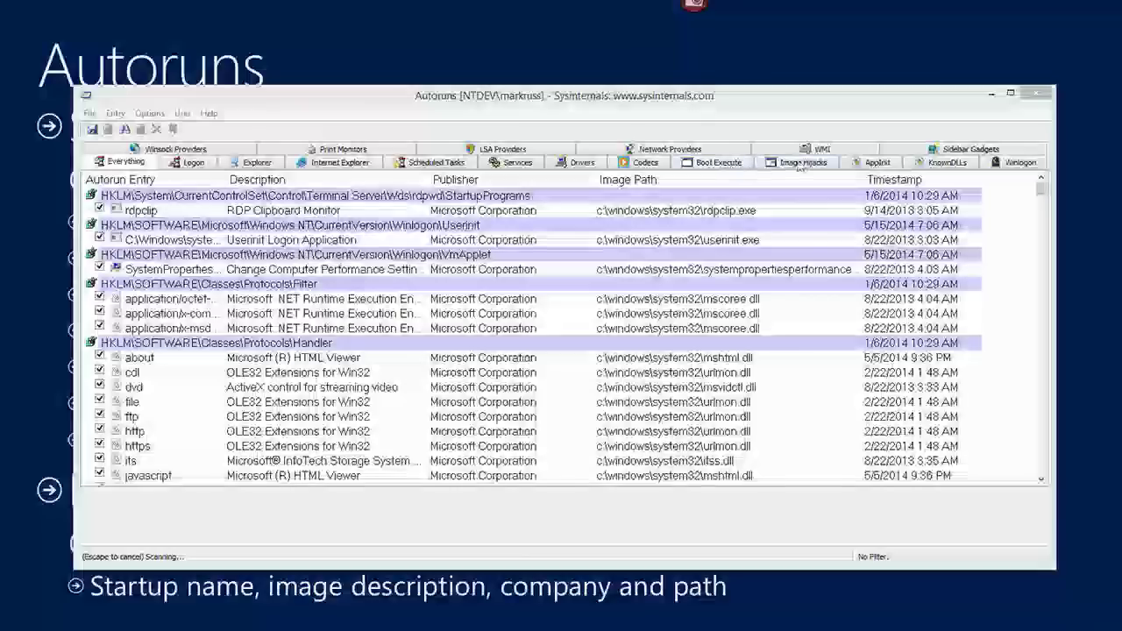
# Examine the autostart entries in the Everything list, checking file details of items such as the .NET filters and the ms-its handler
pyautogui.click(670, 289)
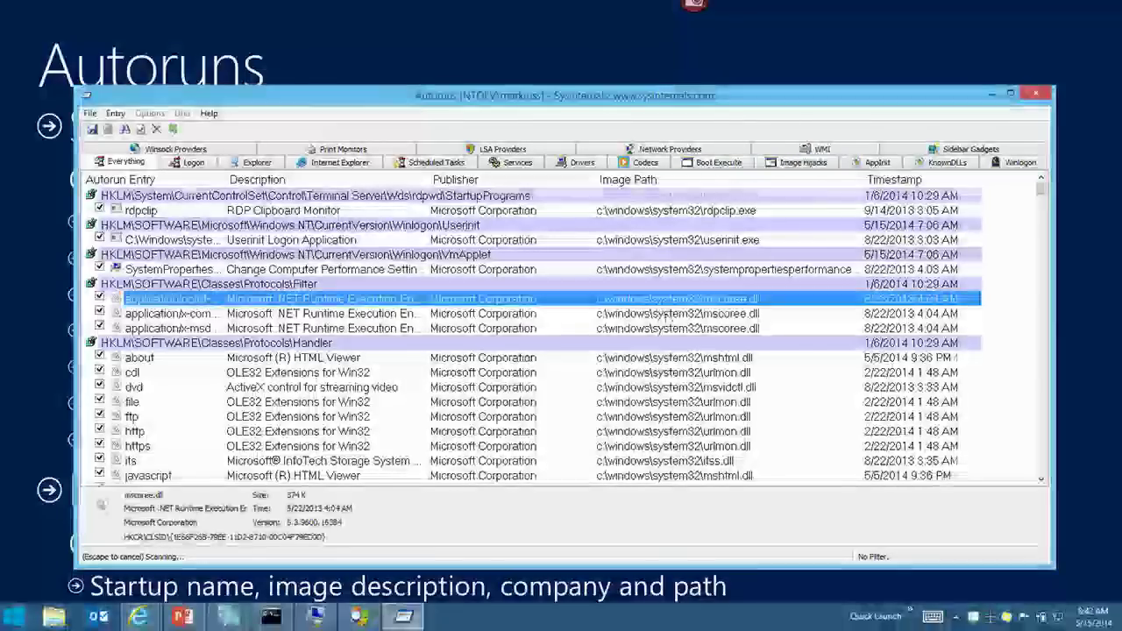
pyautogui.scroll(-10, 1041, 211)
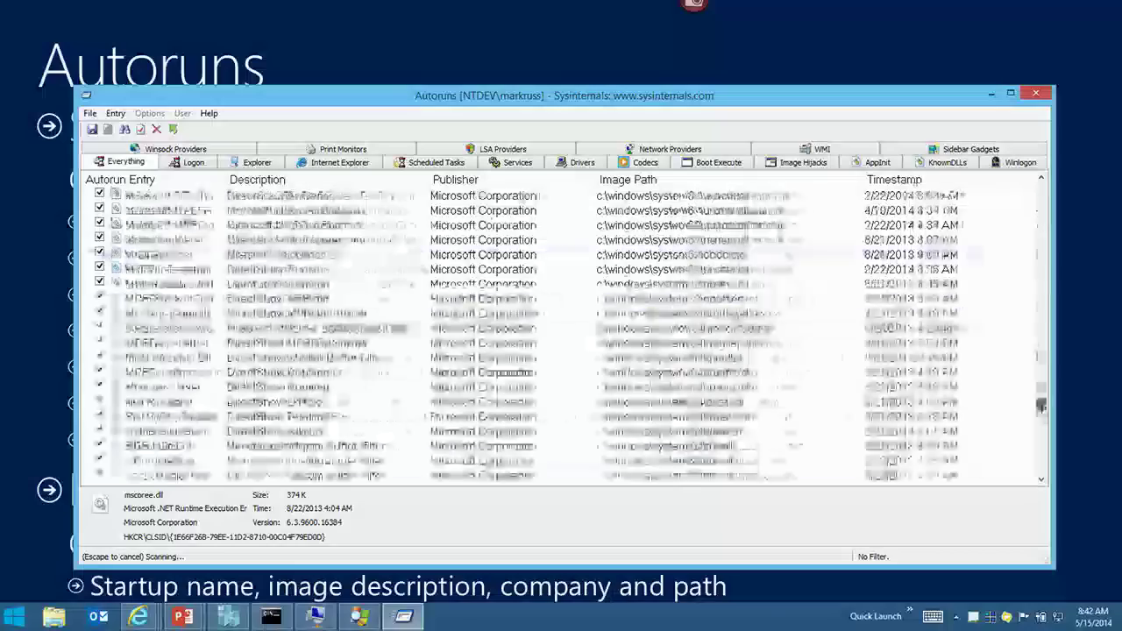
pyautogui.moveTo(1041, 232); pyautogui.dragTo(1041, 200)
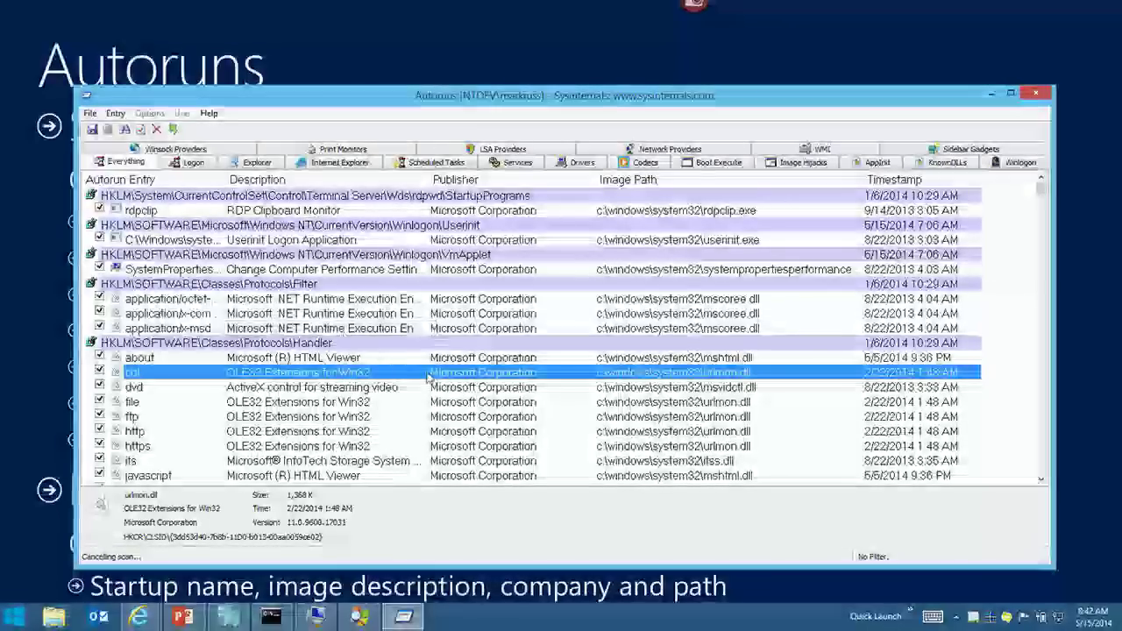
pyautogui.click(535, 427)
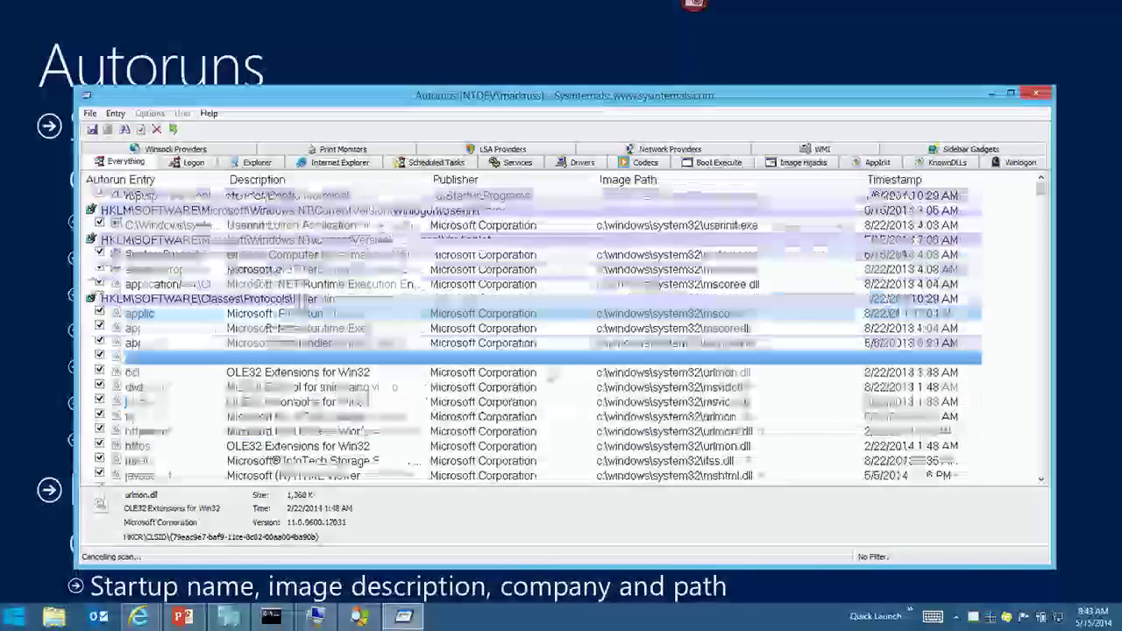
pyautogui.scroll(-2, 549, 374)
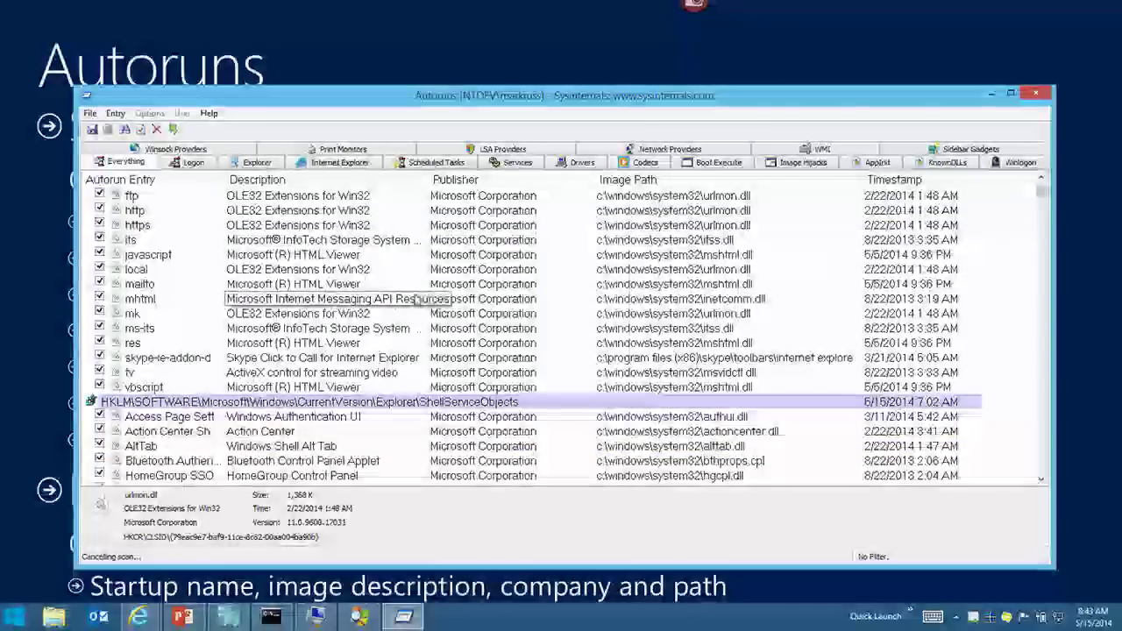
pyautogui.click(298, 328)
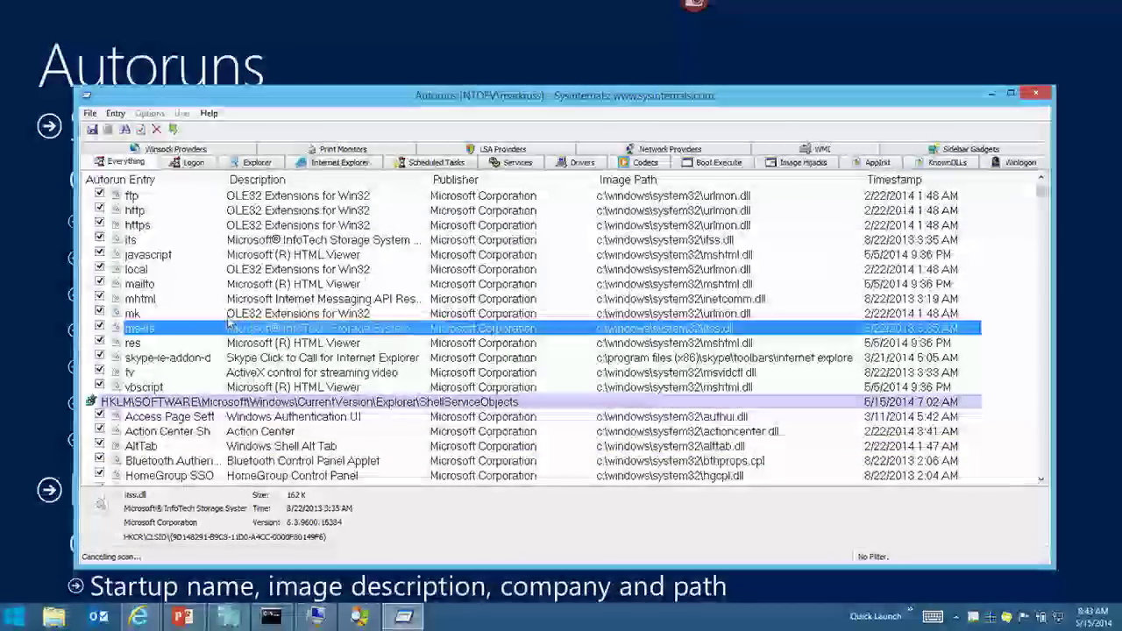
pyautogui.scroll(5, 172, 300)
# Examine the HKLM\SOFTWARE\Classes\Protocols\Handler location and its entries, continuing down to the Directory ContextMenuHandlers keys
pyautogui.click(342, 356)
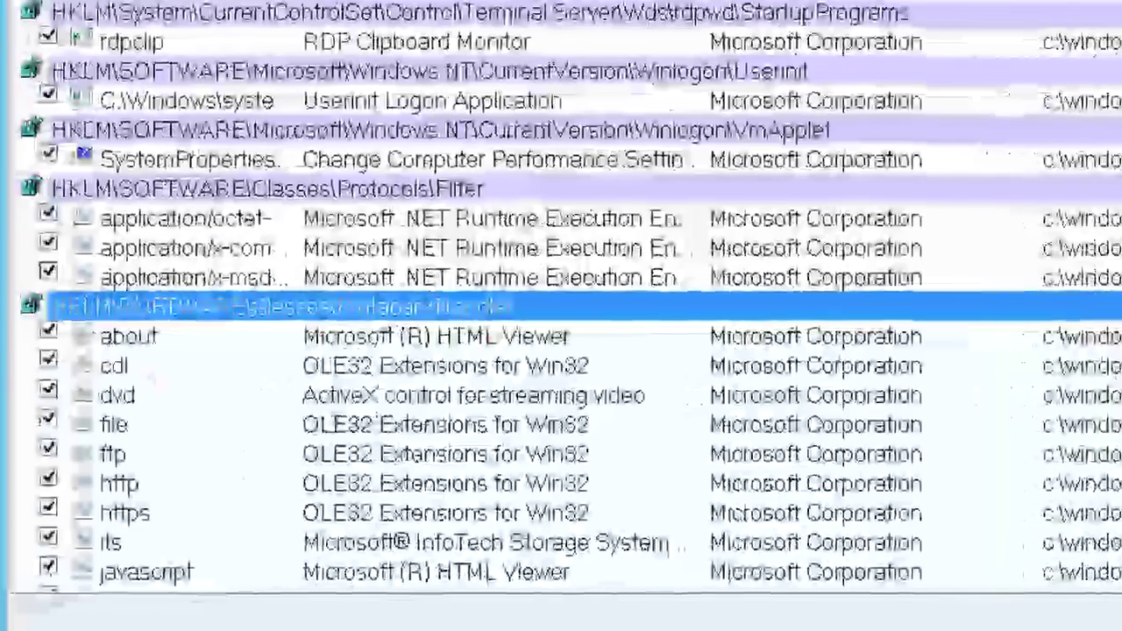
pyautogui.moveTo(566, 308); pyautogui.dragTo(653, 299)
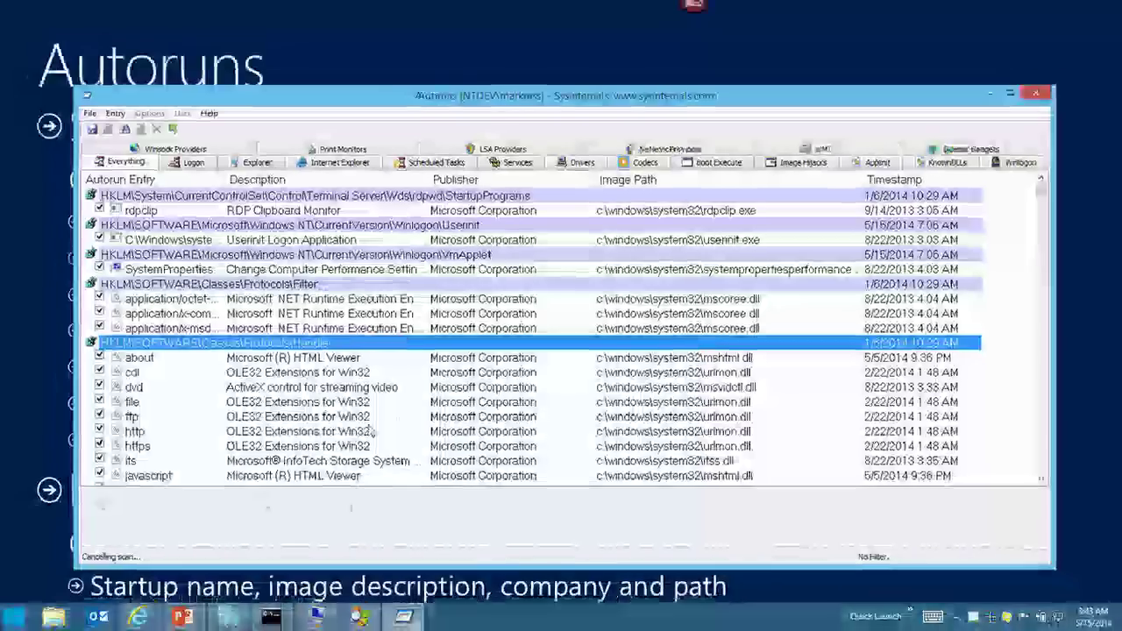
pyautogui.click(211, 447)
pyautogui.scroll(-10, 366, 375)
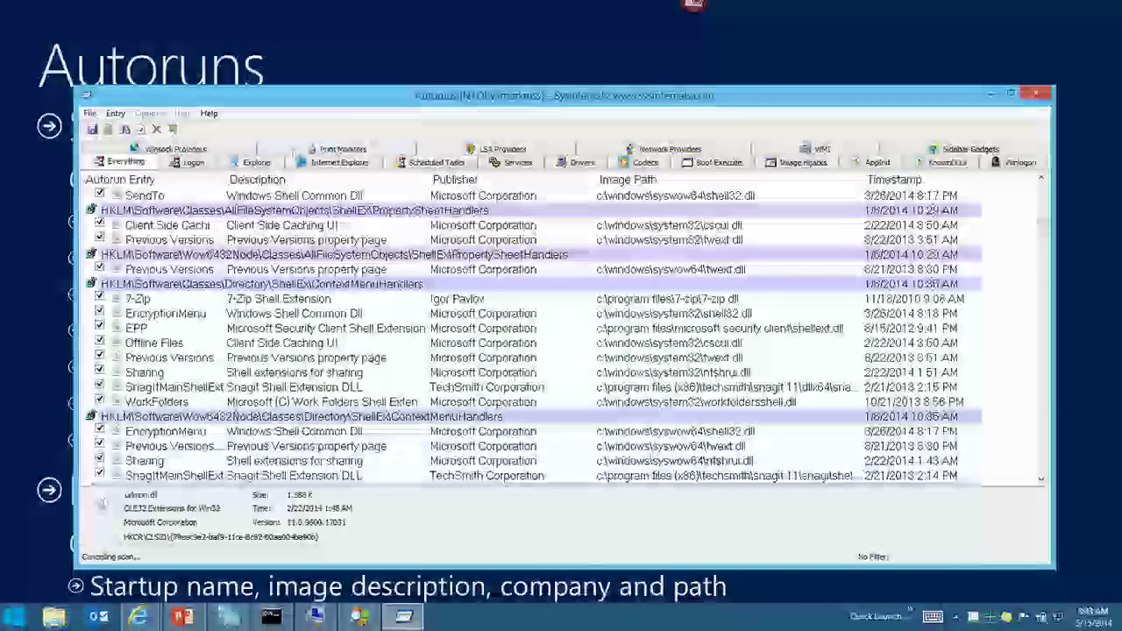
# Examine the Explorer category of autostart entries, including the dvd protocol handler and the ShellEx and ShellServiceObjects locations
pyautogui.click(257, 162)
pyautogui.click(383, 299)
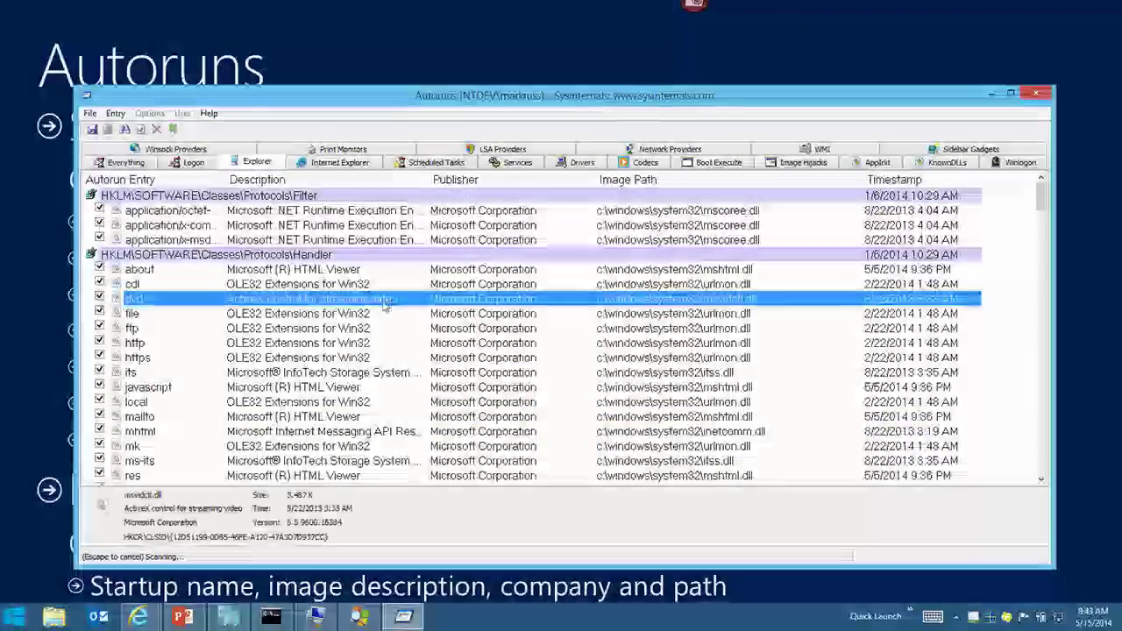
pyautogui.scroll(-15, 401, 310)
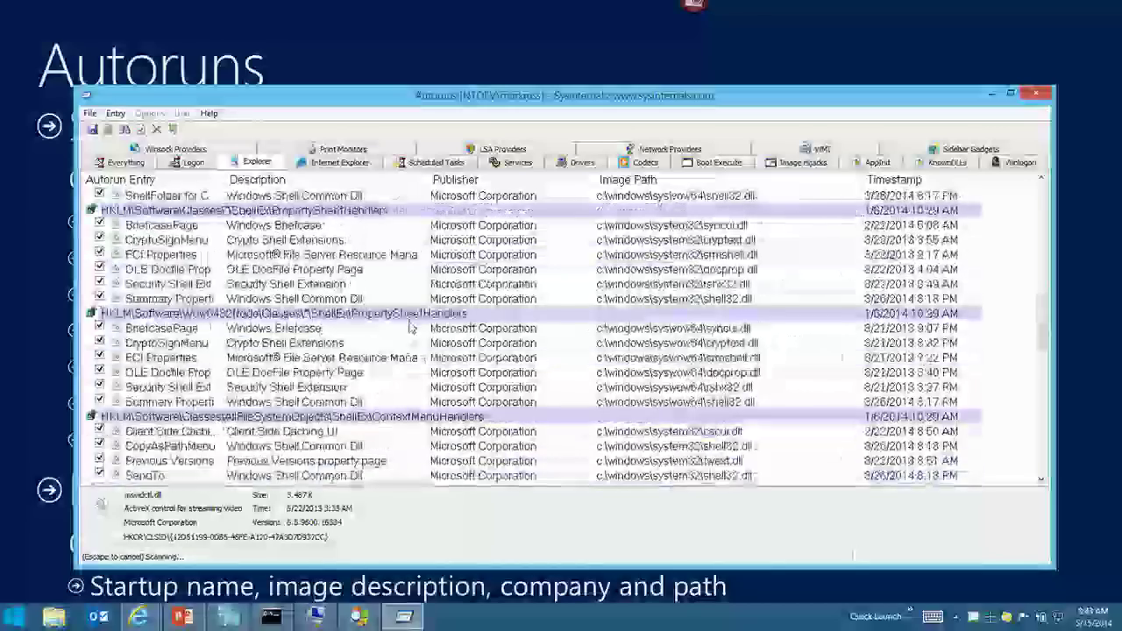
pyautogui.scroll(15, 393, 274)
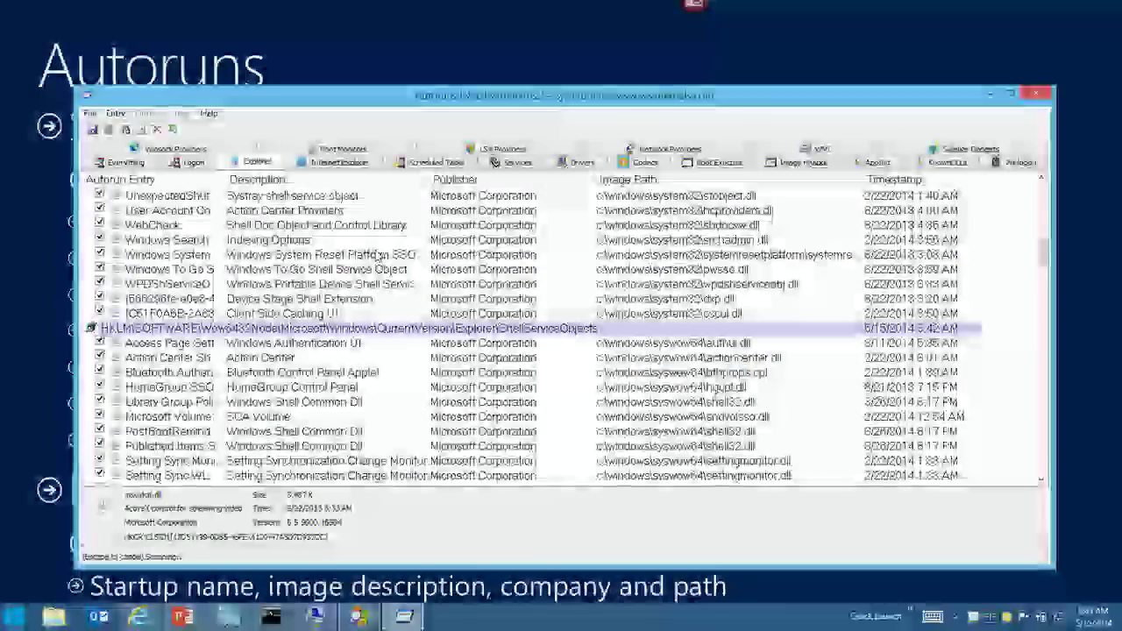
# Search the Explorer autostart entries for "winho" and close the search
pyautogui.hotkey('ctrl', 'f')
pyautogui.write('winho')
pyautogui.press('Return')
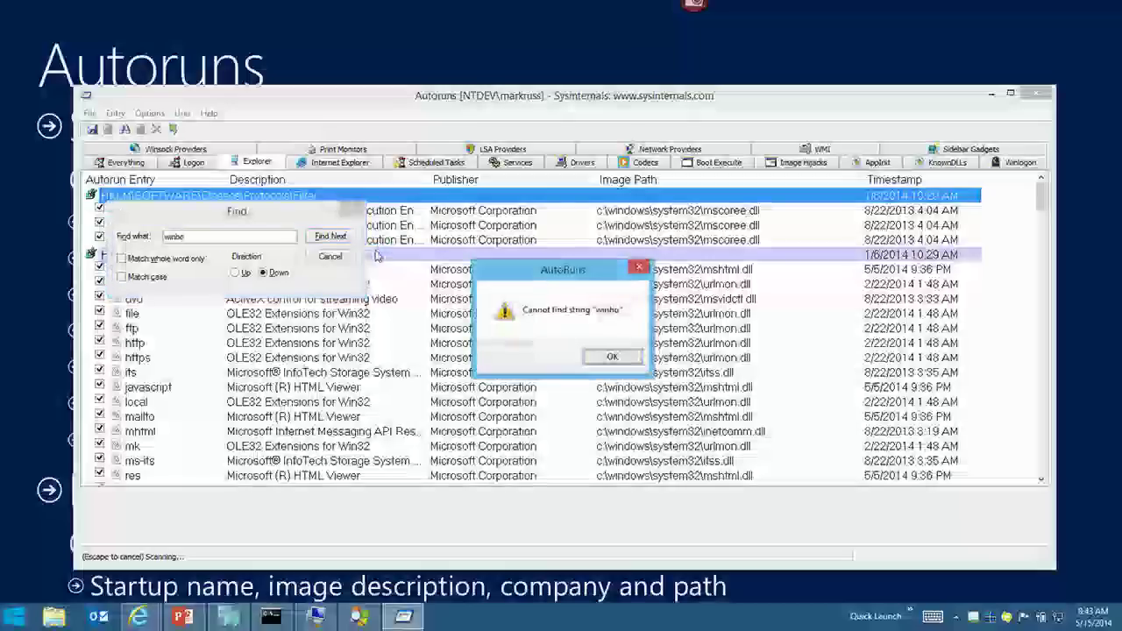
pyautogui.press('Return')
pyautogui.press('Escape')
# Return to the Everything list, search it for "winho", and look through its entries
pyautogui.hotkey('ctrl', 'shift', 'Tab')
pyautogui.hotkey('ctrl', 'shift', 'Tab')
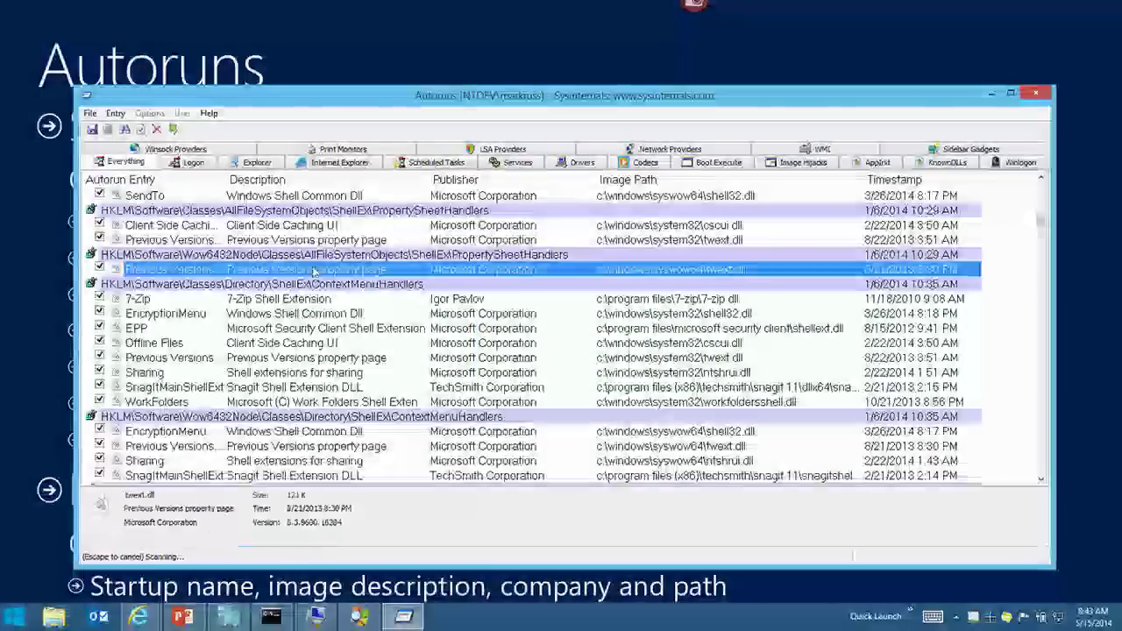
pyautogui.hotkey('ctrl', 'f')
pyautogui.write('winhol')
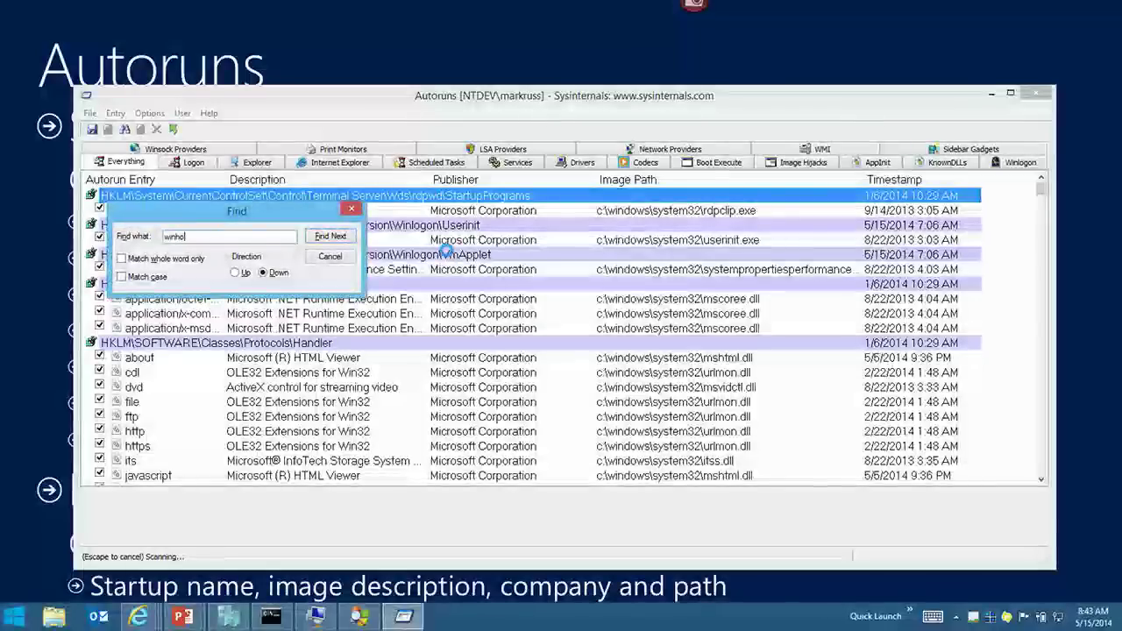
pyautogui.press('BackSpace')
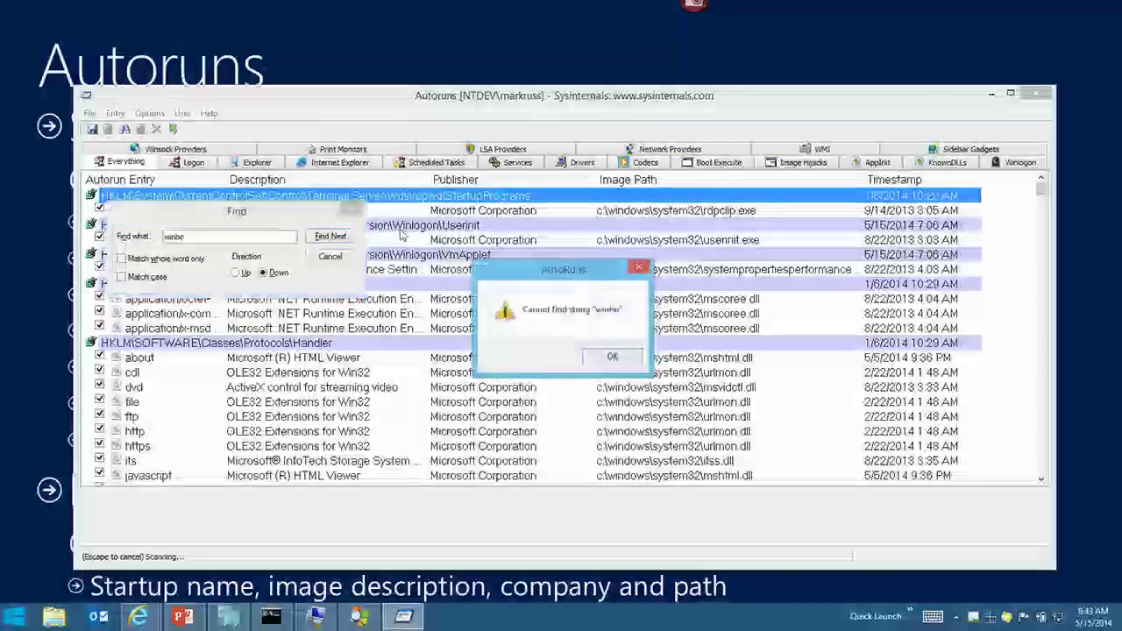
pyautogui.press('Return')
pyautogui.press('Escape')
pyautogui.click(383, 446)
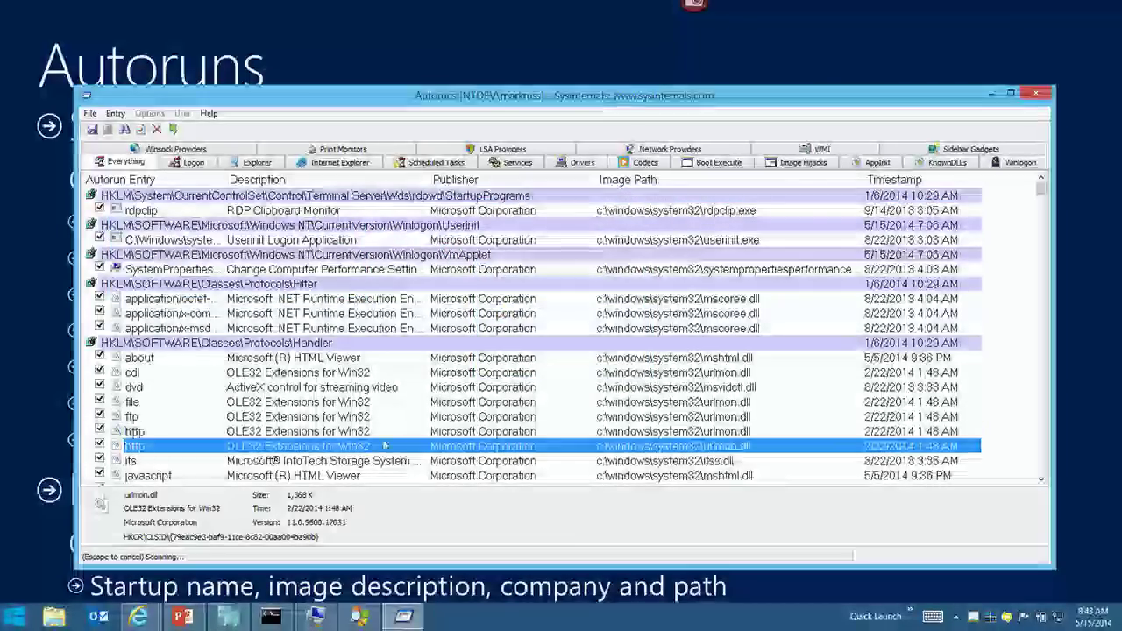
pyautogui.scroll(-10, 412, 434)
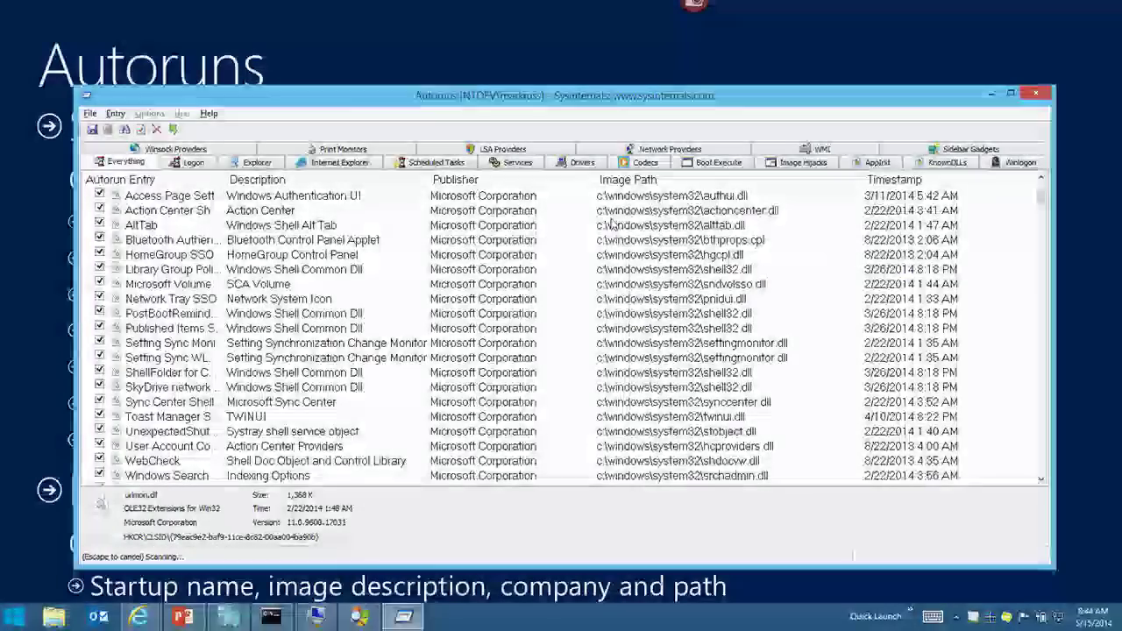
# Switch to the PowerPoint slideshow and bring up the Identifying Malware Autostarts slide
pyautogui.hotkey('alt', 'Tab')
pyautogui.hotkey('alt', 'Tab')
pyautogui.press('Right')
pyautogui.press('Right')
pyautogui.press('Left')
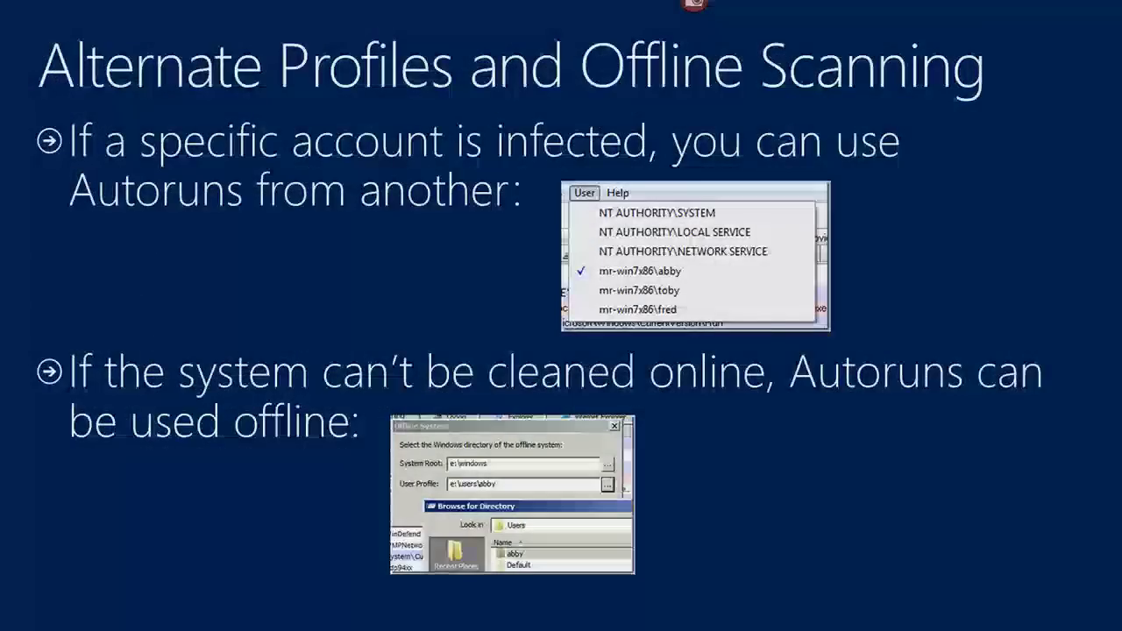
# Switch back to Autoruns, check the WMI category, and return to the Everything list
pyautogui.hotkey('alt', 'Tab')
pyautogui.click(817, 149)
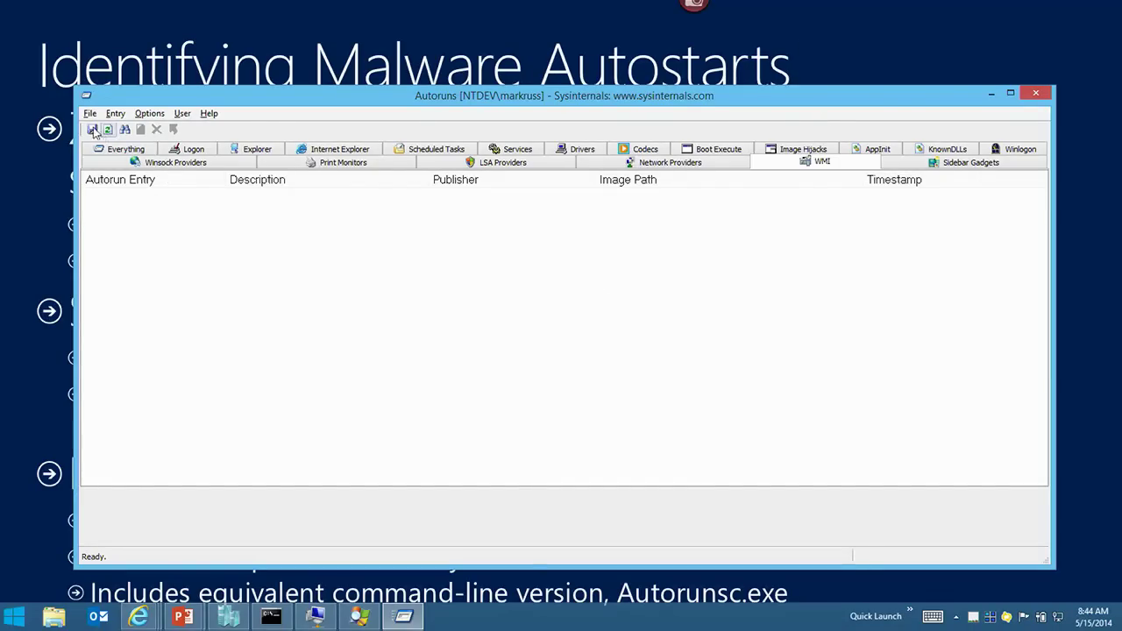
pyautogui.click(110, 151)
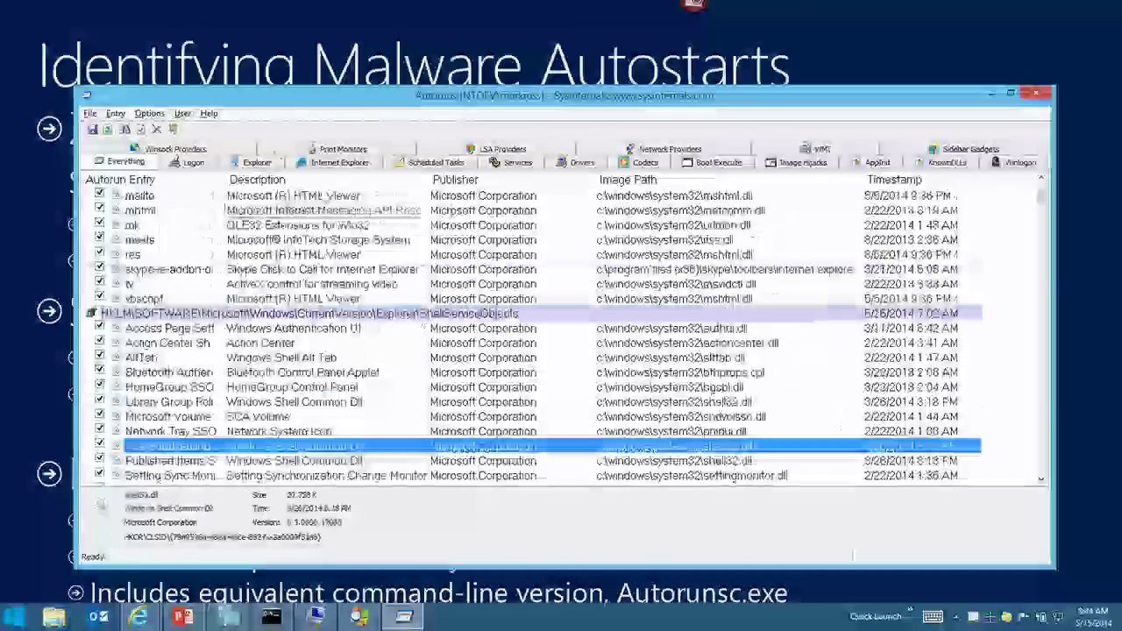
pyautogui.click(149, 113)
pyautogui.click(158, 128)
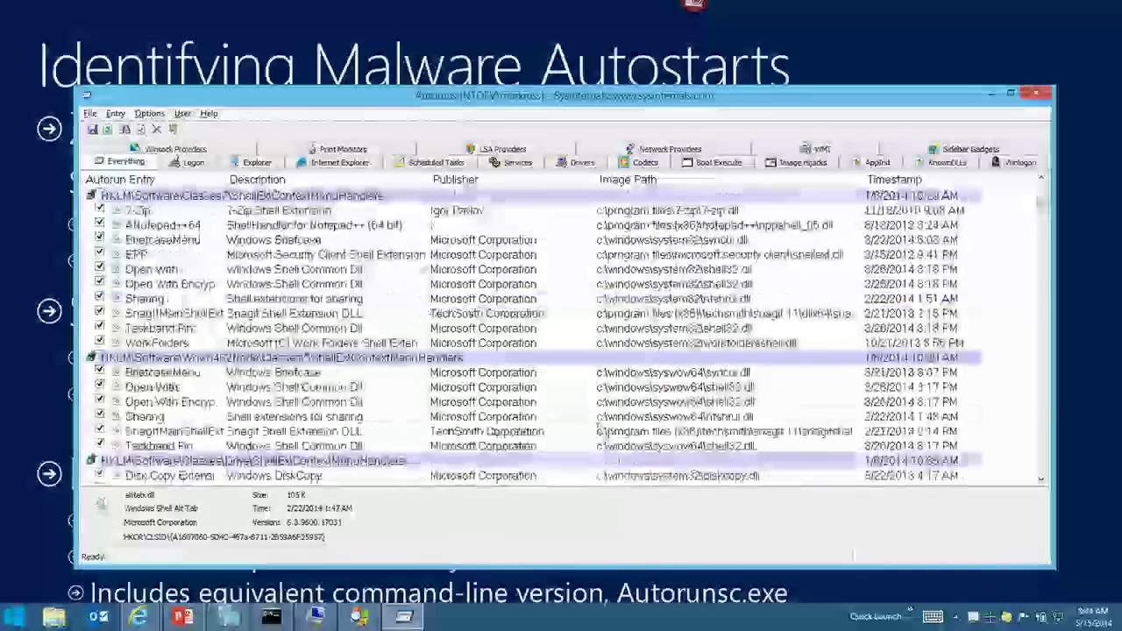
pyautogui.click(591, 377)
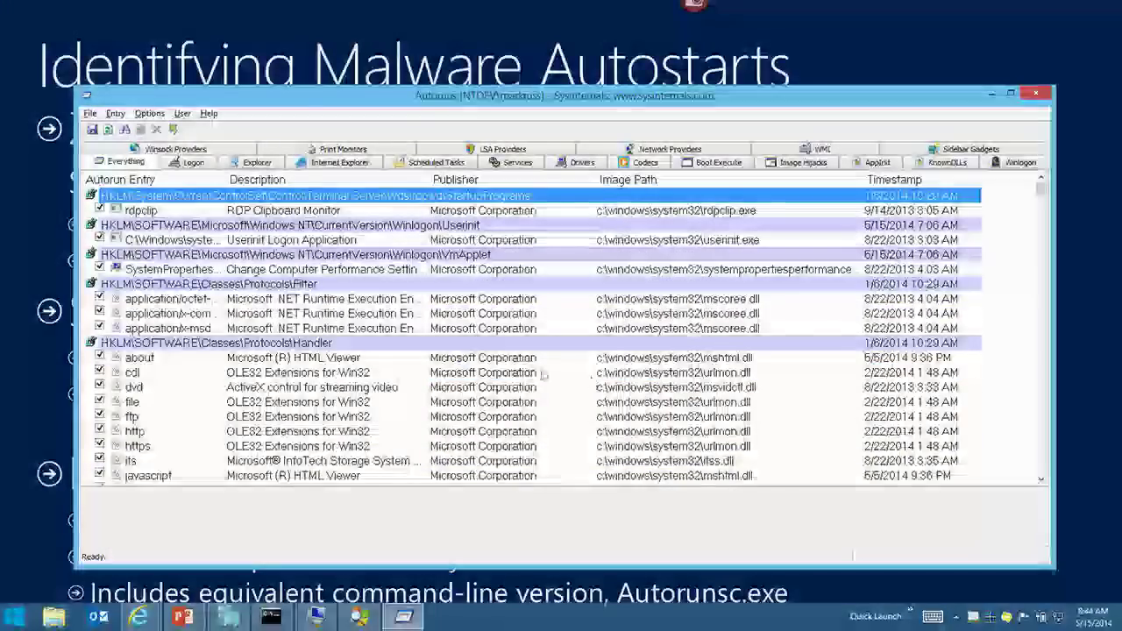
# Search the Everything list for "winhost" from its first entry and close the search
pyautogui.hotkey('ctrl', 'f')
pyautogui.write('winhost')
pyautogui.press('Return')
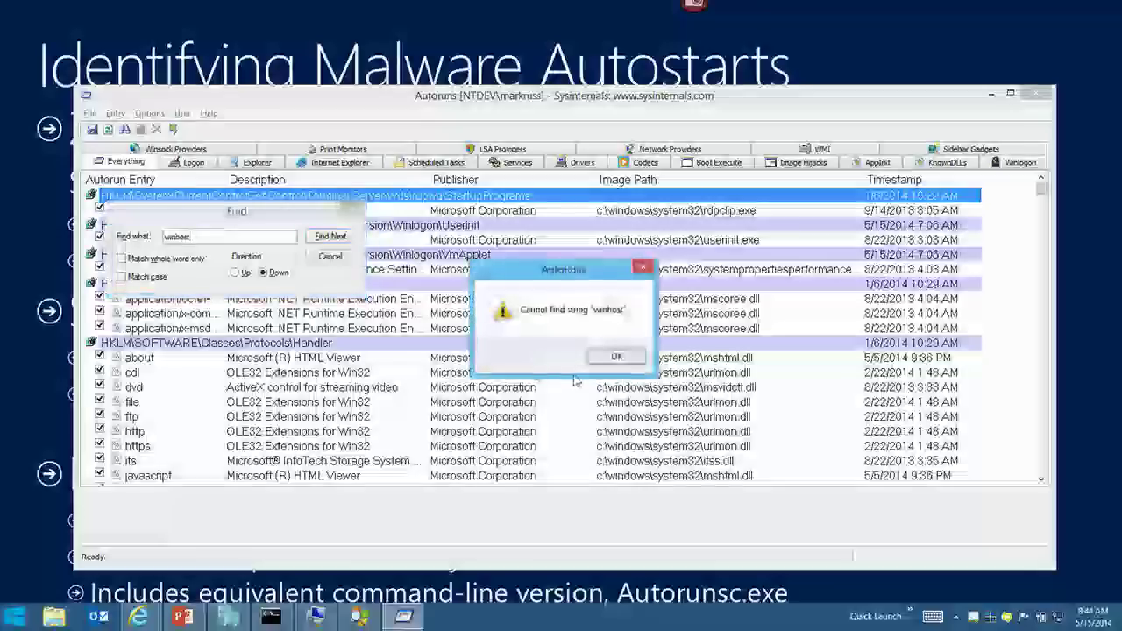
pyautogui.press('Return')
pyautogui.press('Escape')
pyautogui.click(526, 328)
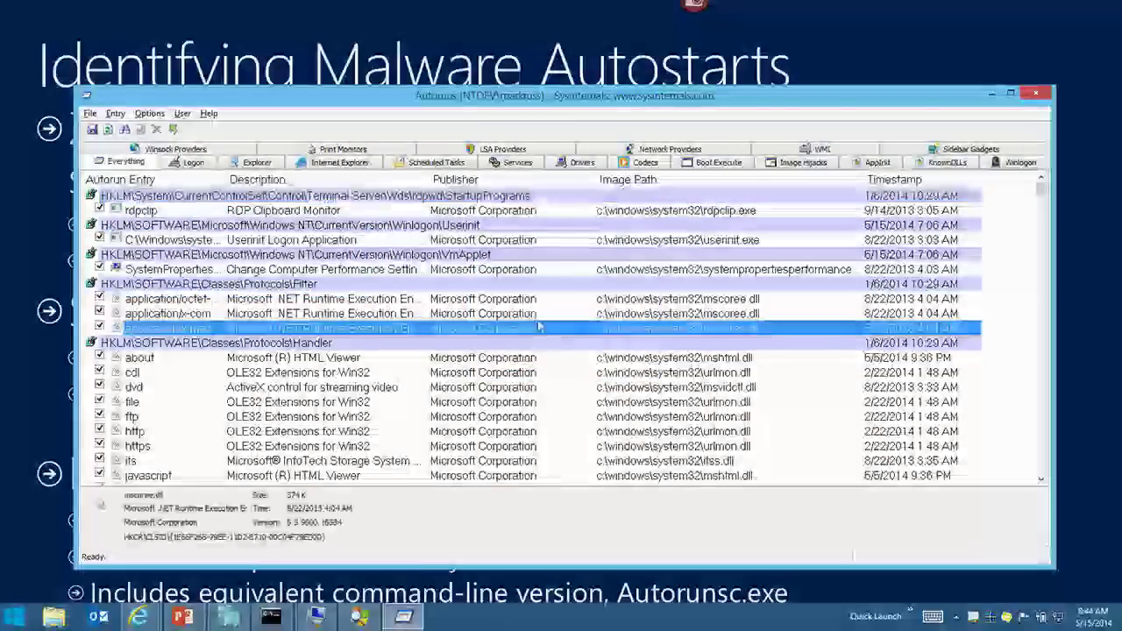
pyautogui.click(476, 284)
# Set the filter options to verify code signatures and hide Microsoft entries, and rescan the autostarts
pyautogui.click(149, 113)
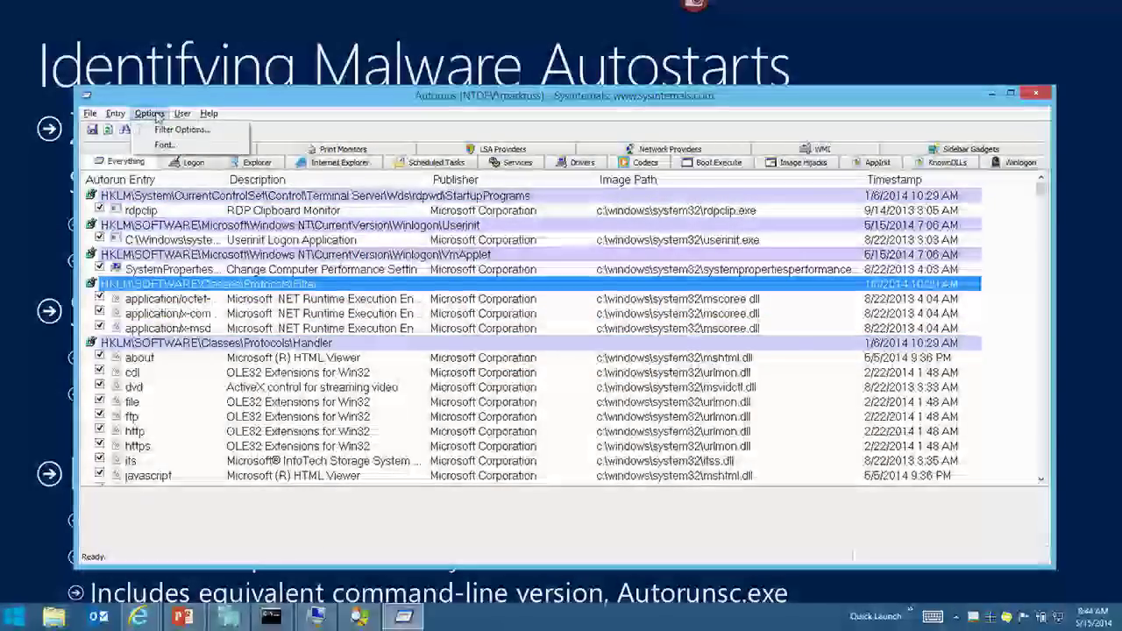
pyautogui.click(169, 129)
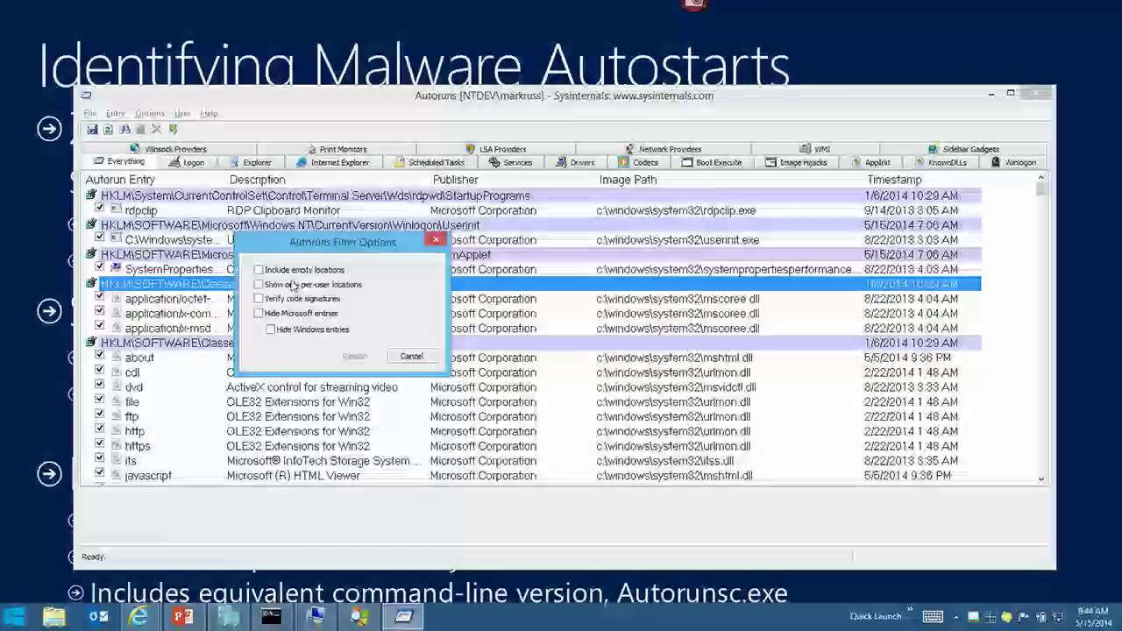
pyautogui.click(297, 313)
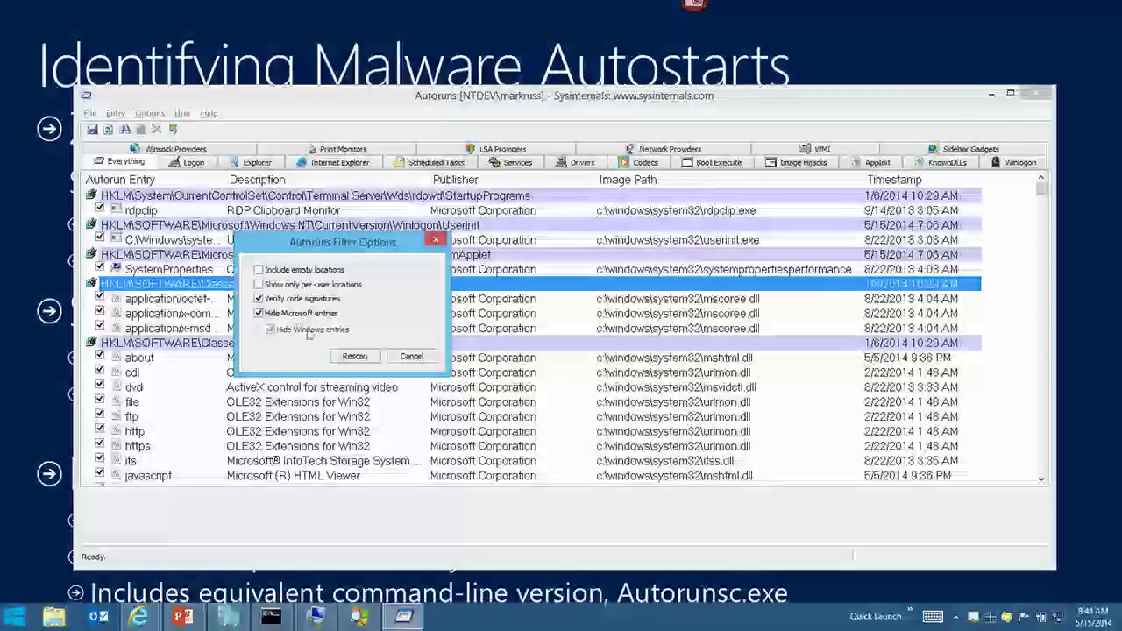
pyautogui.click(354, 356)
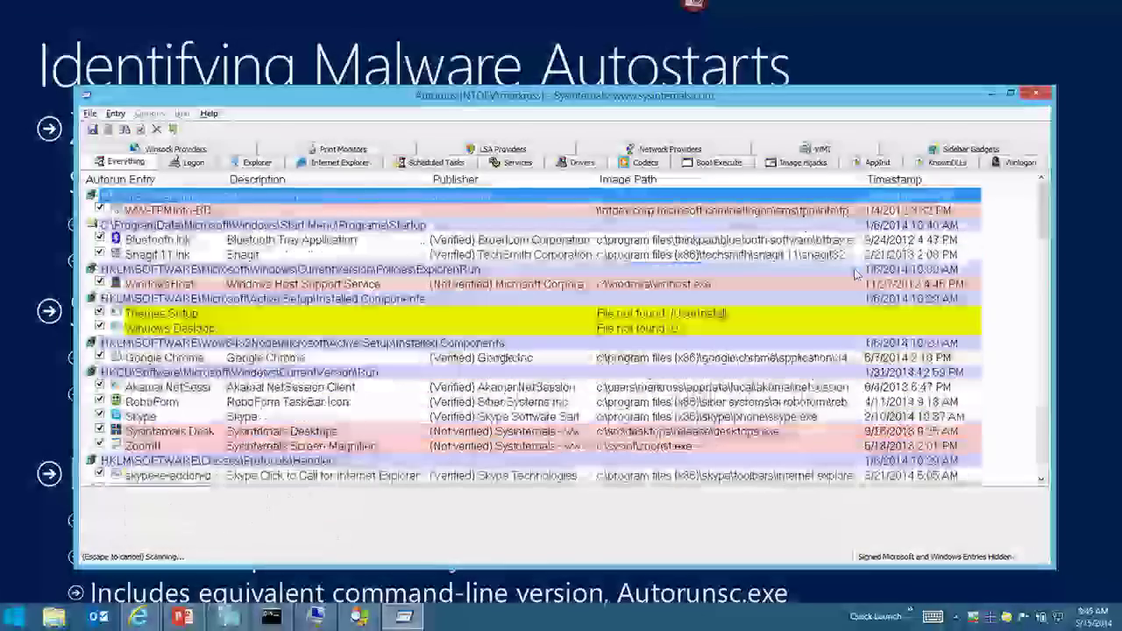
# Search the filtered autostart list for "winhost"
pyautogui.hotkey('ctrl', 'f')
pyautogui.write('winhost')
pyautogui.press('Return')
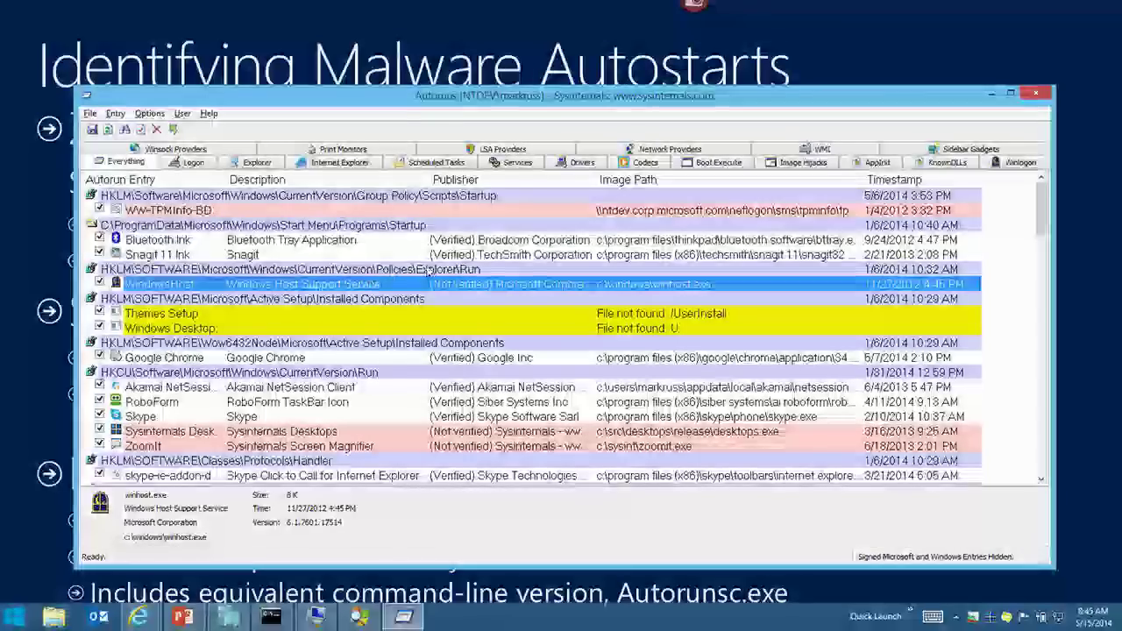
# Disable the WindowsHost autostart entry under HKLM\SOFTWARE\Microsoft\Windows\CurrentVersion\Policies\Explorer\Run
pyautogui.click(368, 272)
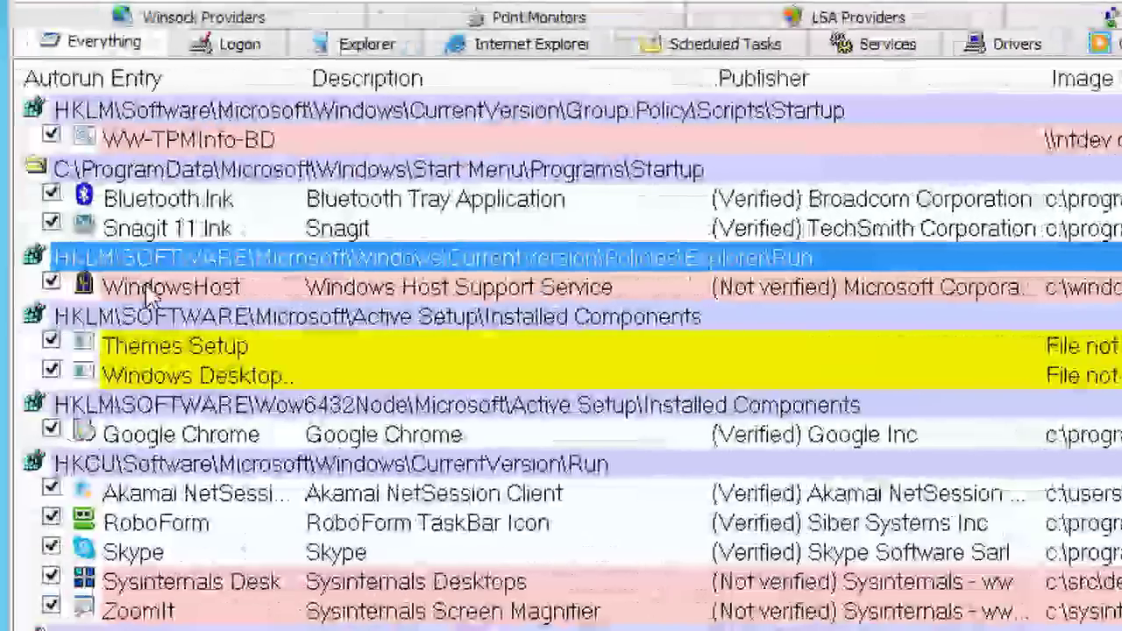
pyautogui.click(149, 296)
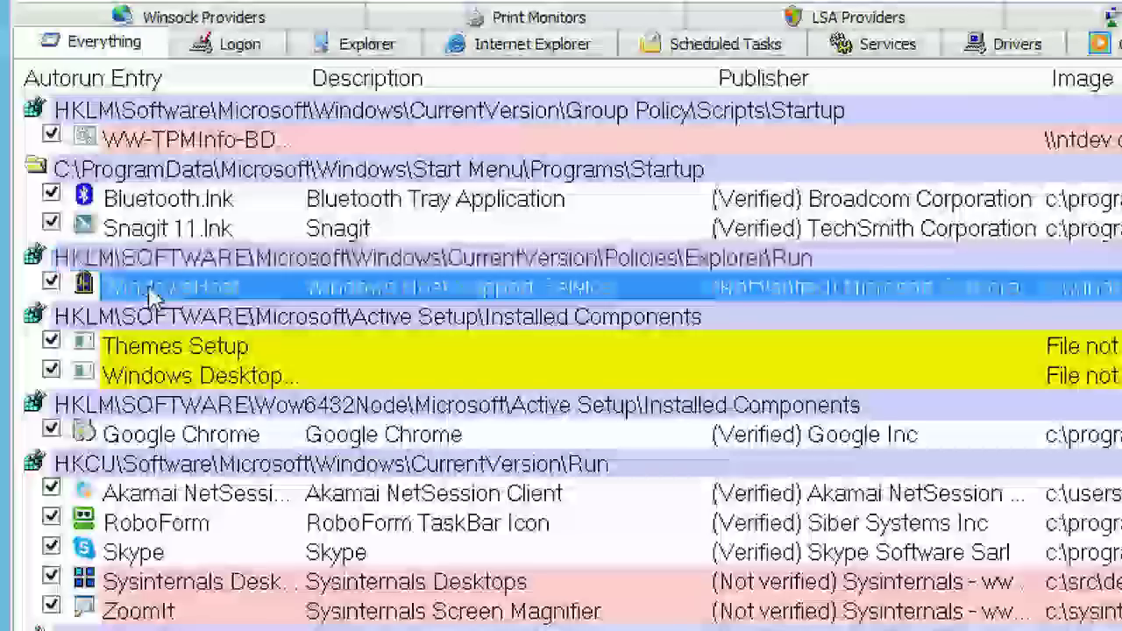
pyautogui.click(133, 281)
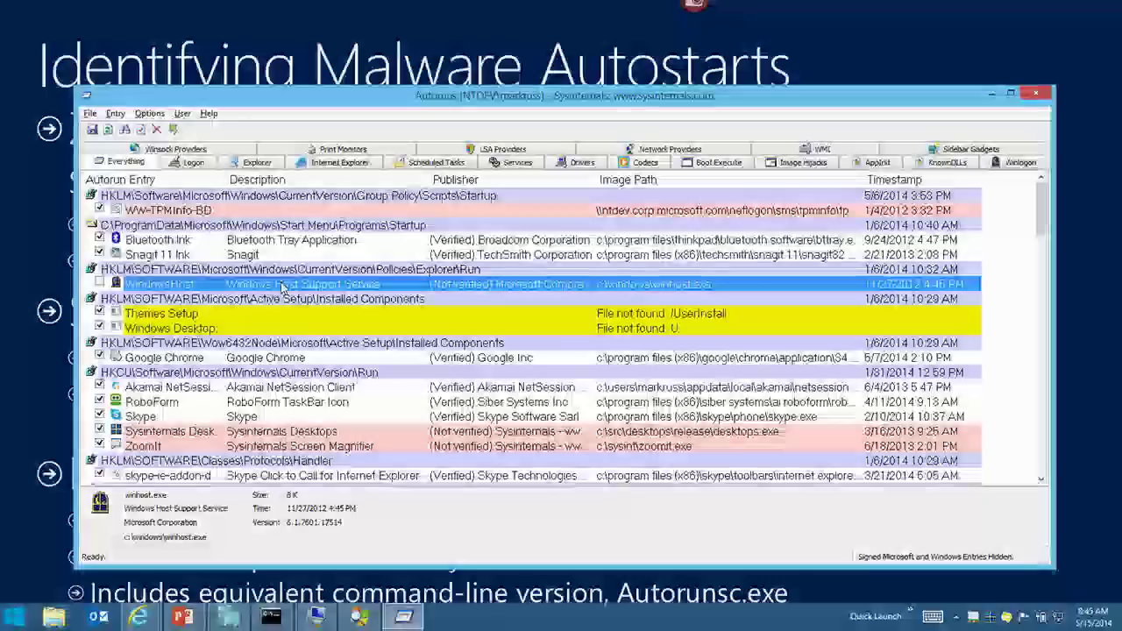
# Jump from the WindowsHost entry to its registry location, close Registry Editor, and check the entry's publisher
pyautogui.rightClick(282, 286)
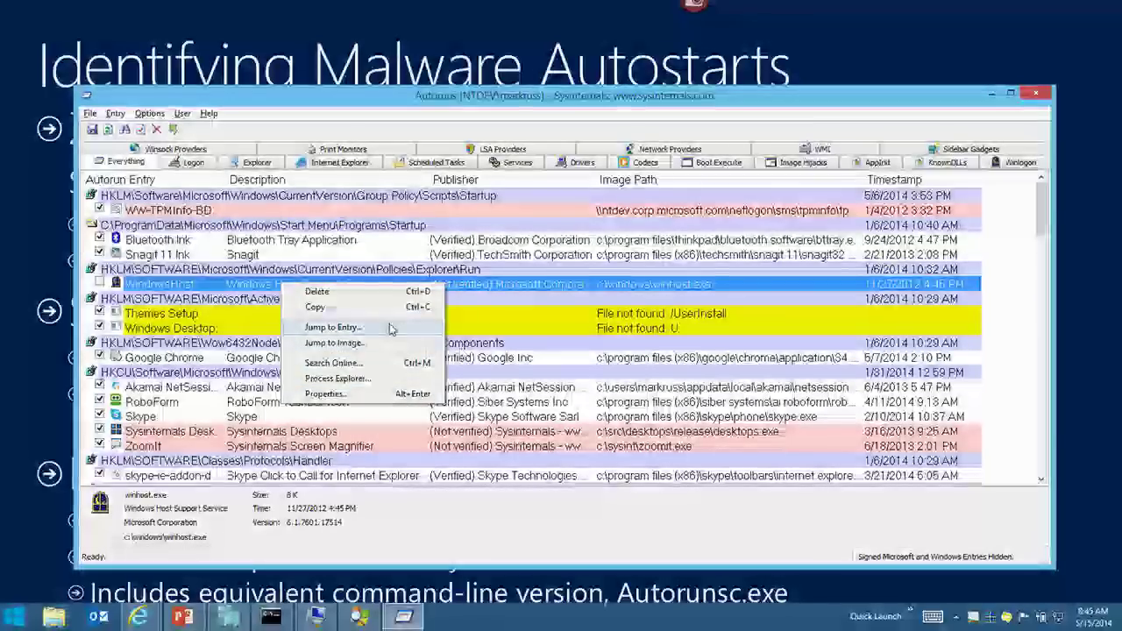
pyautogui.click(386, 327)
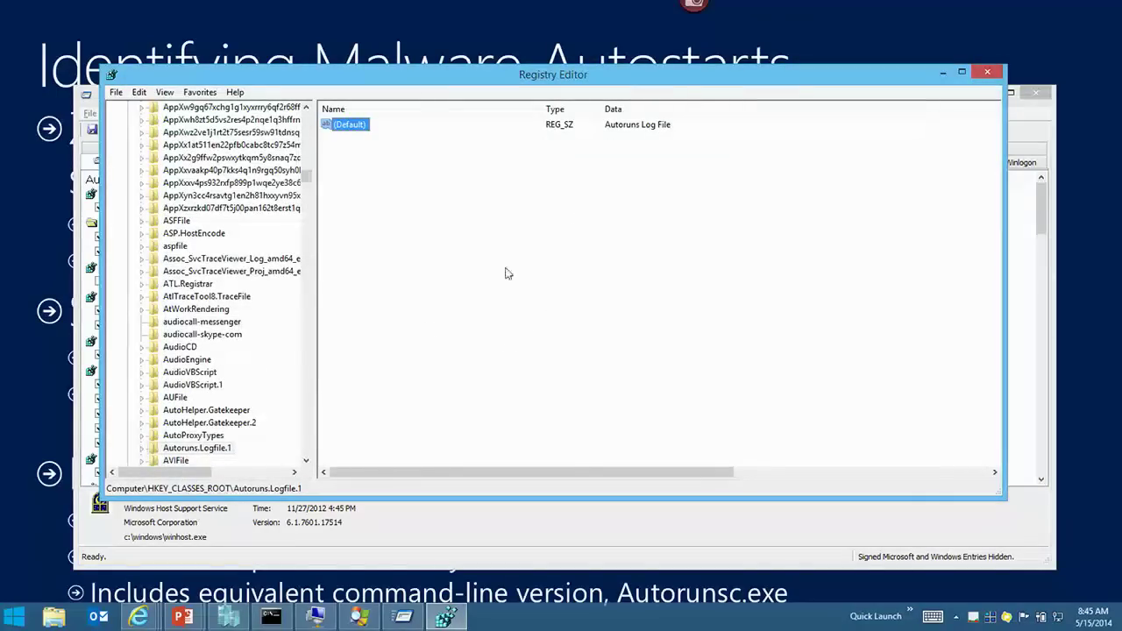
pyautogui.click(986, 72)
pyautogui.click(572, 288)
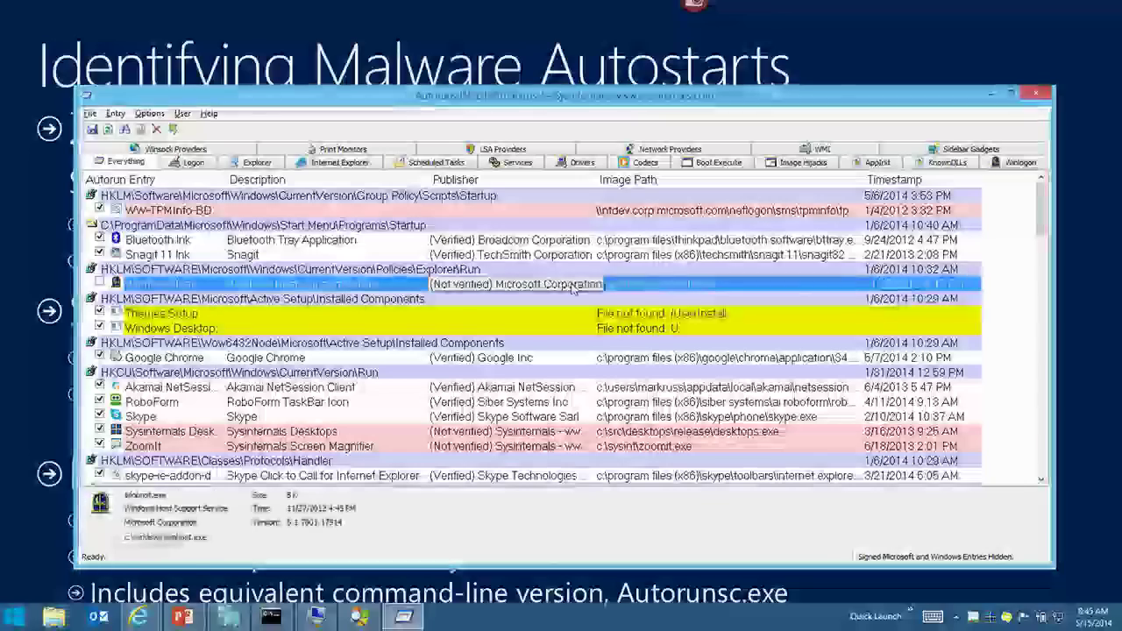
# Switch to the PowerPoint slideshow and advance past Alternate Profiles and Offline Scanning to the New Features slide
pyautogui.hotkey('alt', 'Tab')
pyautogui.press('Tab')
pyautogui.press('Tab')
pyautogui.press('Tab')
pyautogui.press('Tab')
pyautogui.press('Tab')
pyautogui.press('Tab')
pyautogui.press('Tab')
pyautogui.press('Tab')
pyautogui.press('Tab')
pyautogui.press('Tab')
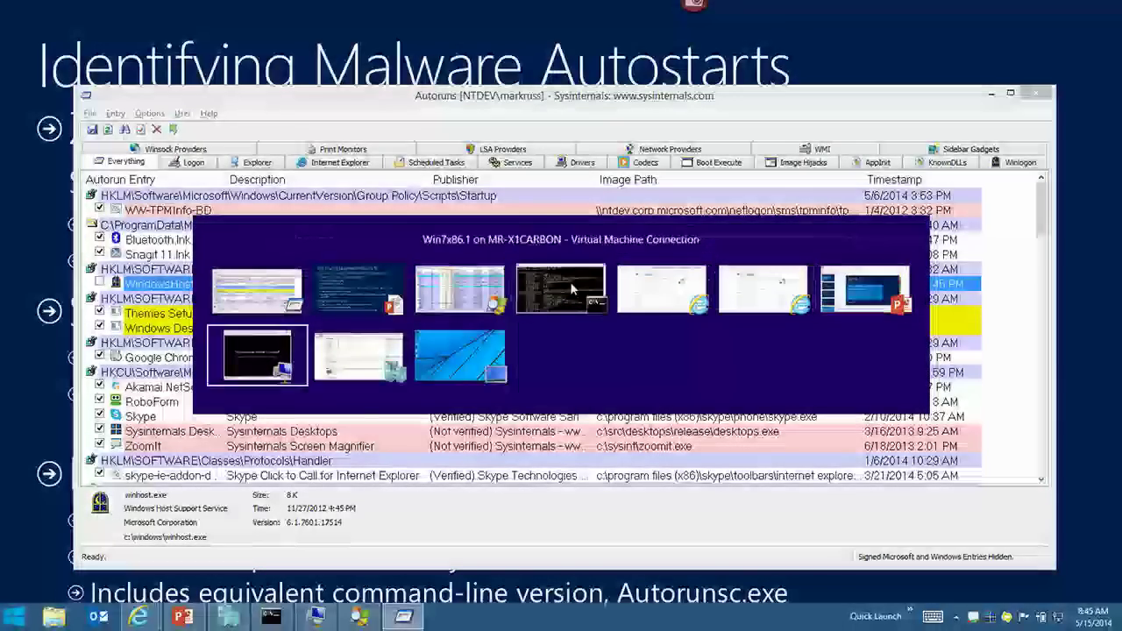
pyautogui.press('Right')
pyautogui.press('Right')
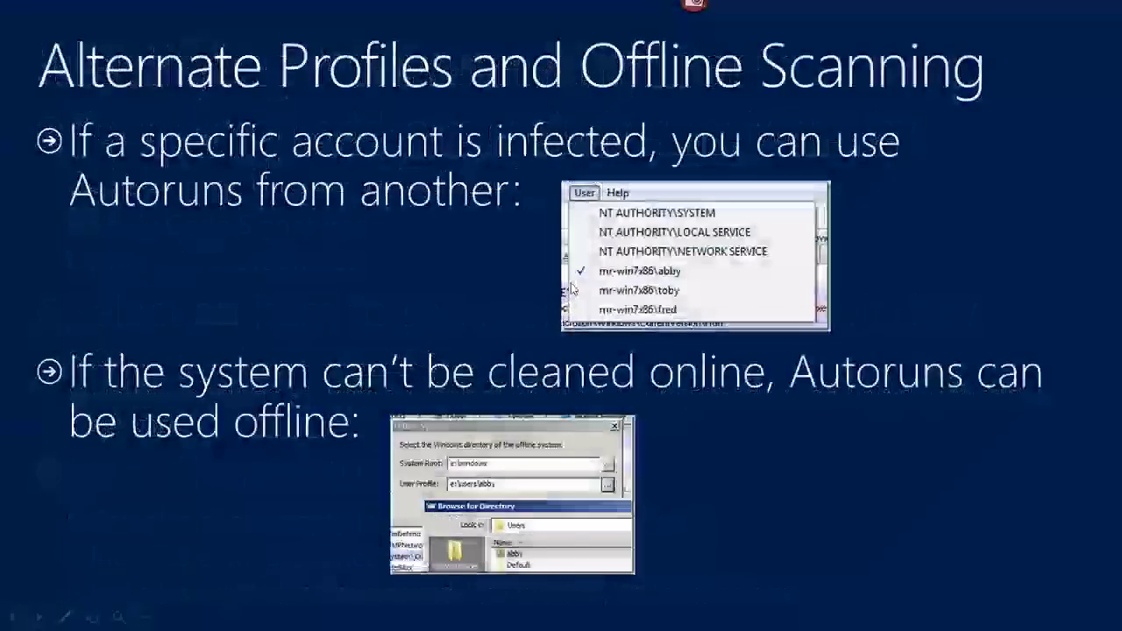
pyautogui.press('Left')
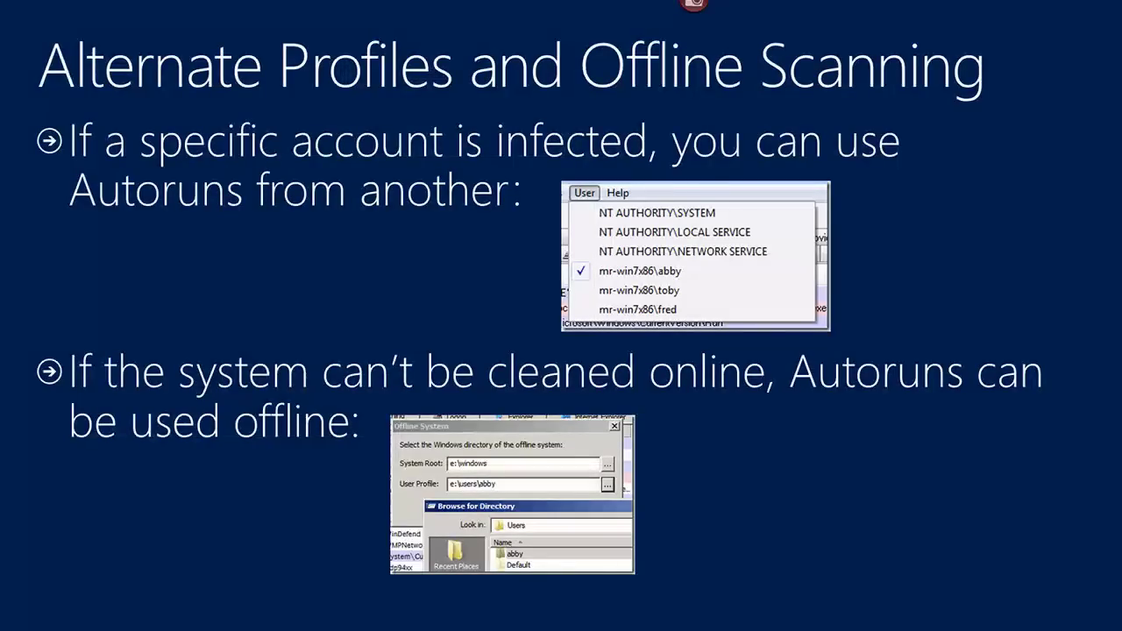
pyautogui.press('Right')
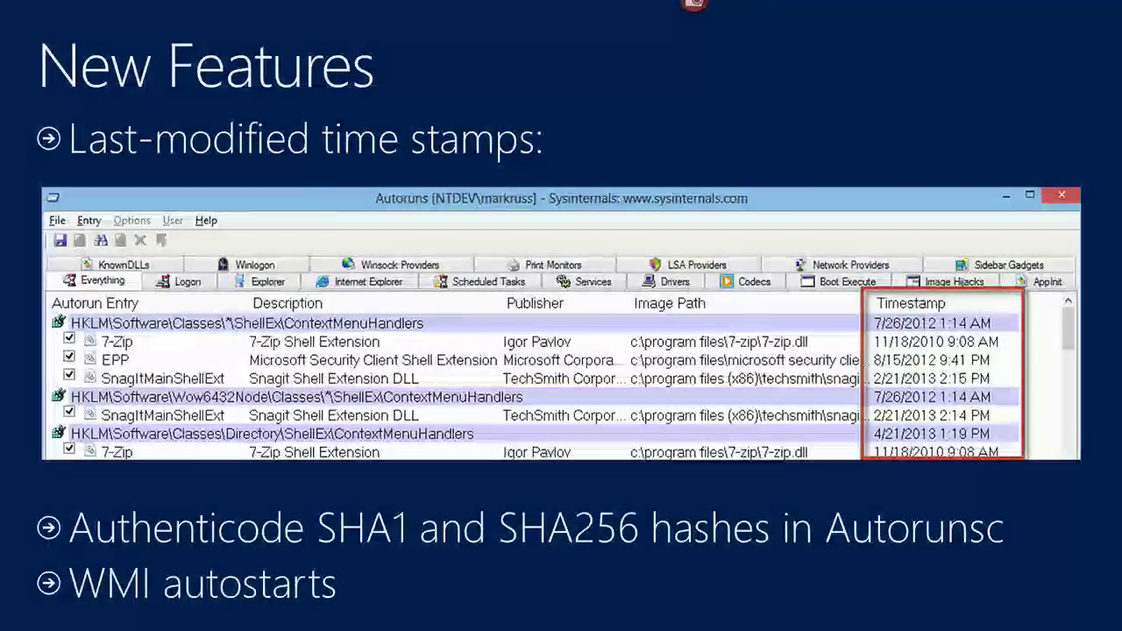
# Switch back to Autoruns and point out the timestamp of the Policies\Explorer\Run location above the WindowsHost entry
pyautogui.hotkey('alt', 'Tab')
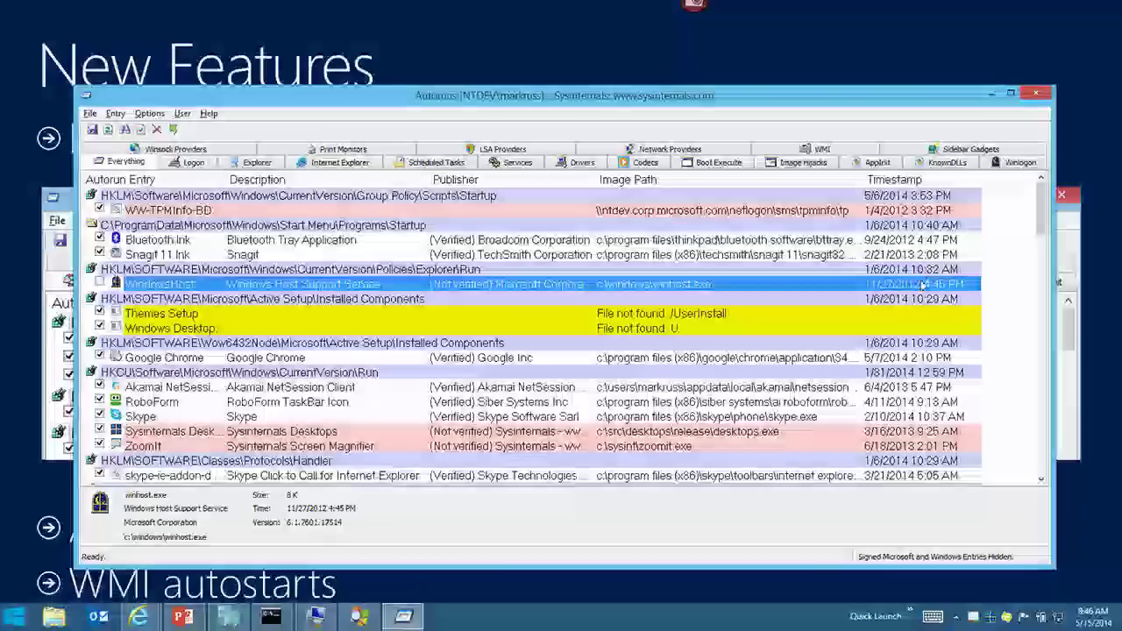
pyautogui.press('Home')
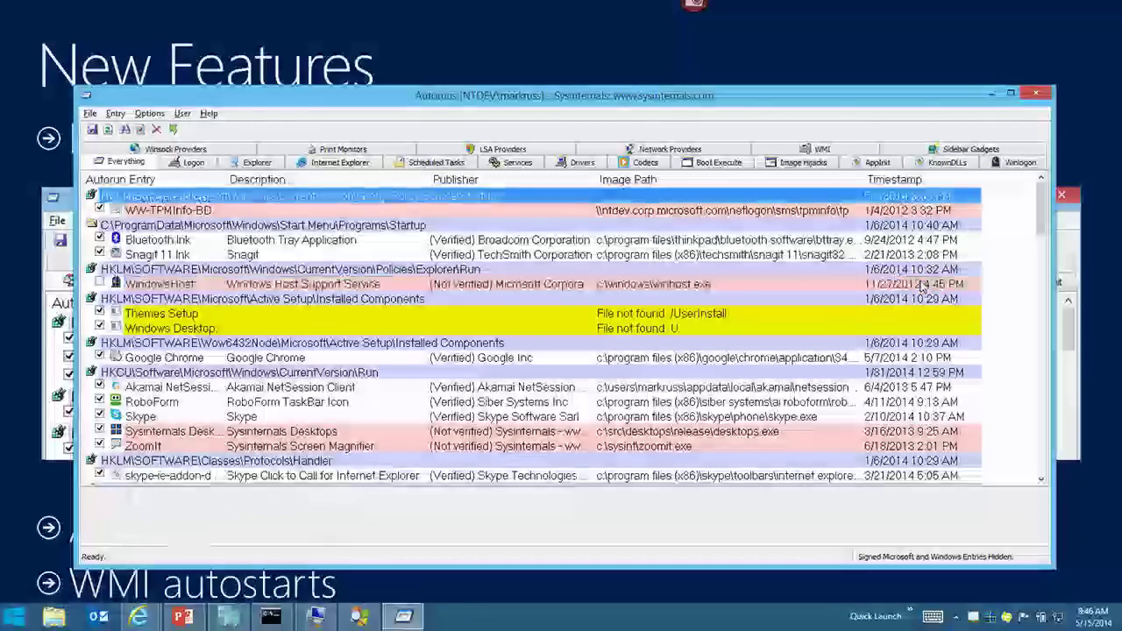
pyautogui.click(921, 270)
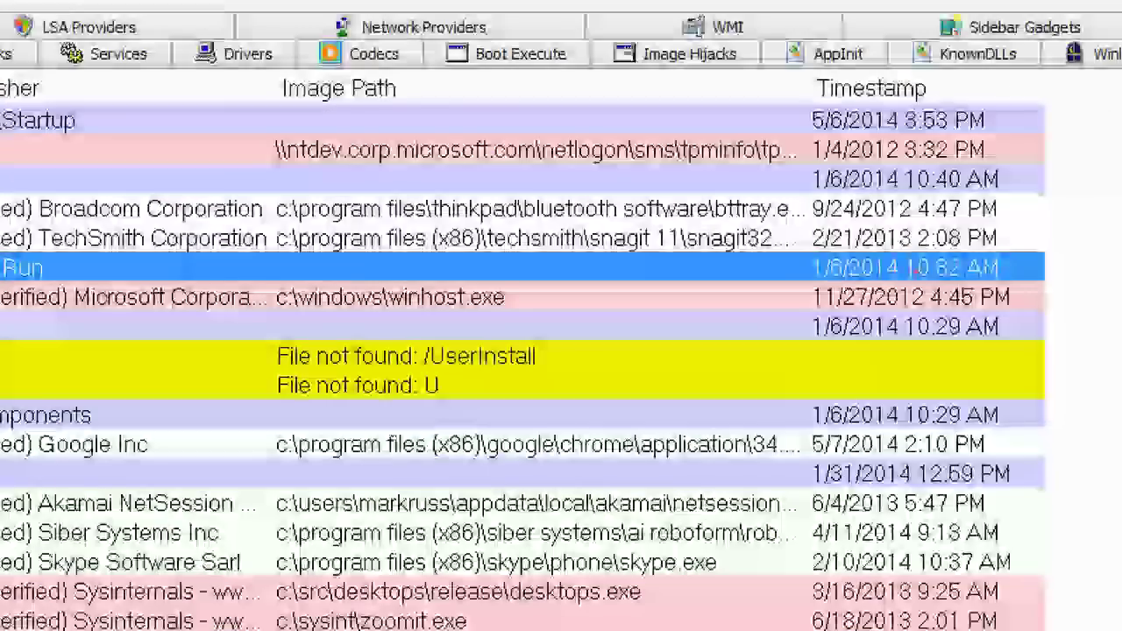
pyautogui.moveTo(872, 249); pyautogui.dragTo(971, 197)
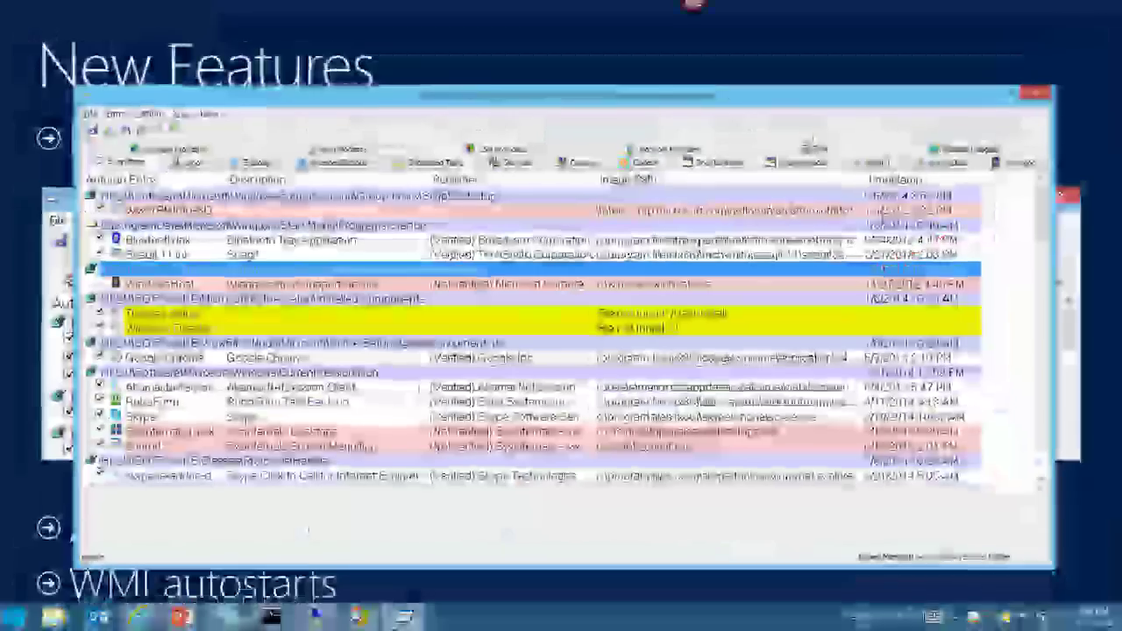
# Return to the slideshow and advance past Deleting Autostarts to the Tracing Malware slide, glancing back at Autoruns on the way
pyautogui.hotkey('alt', 'Tab')
pyautogui.press('Right')
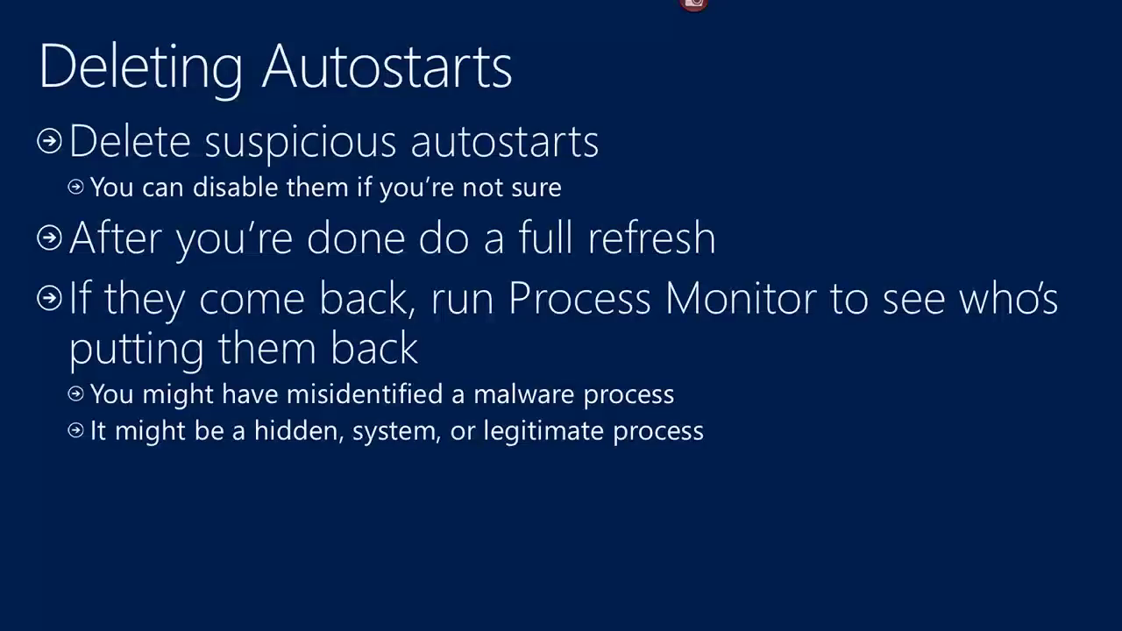
pyautogui.hotkey('alt', 'Tab')
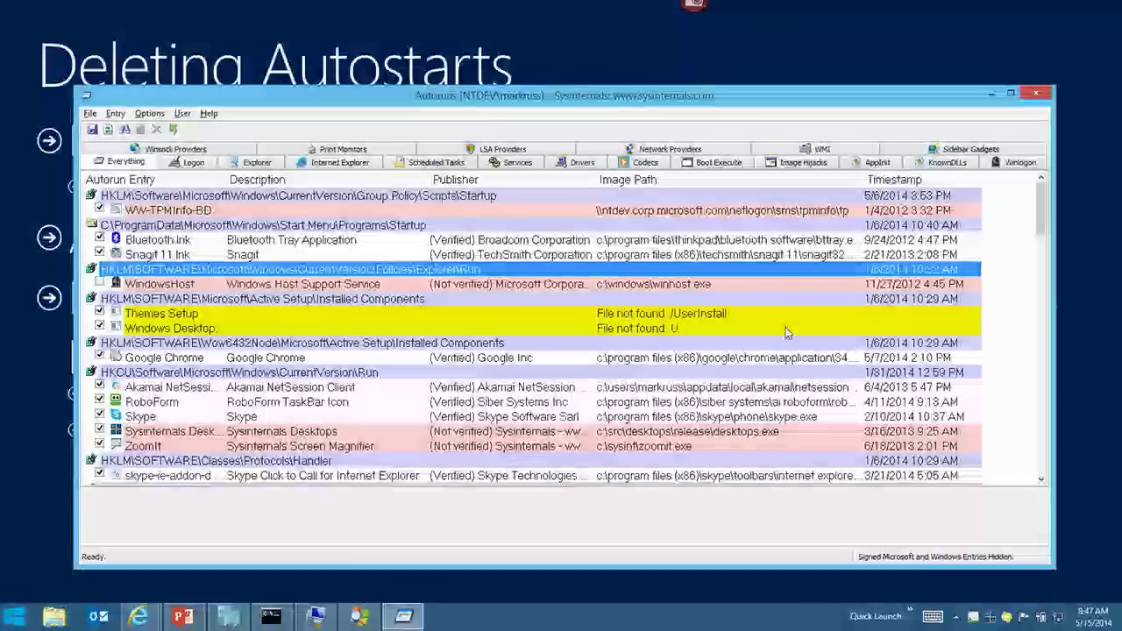
pyautogui.hotkey('alt', 'Tab')
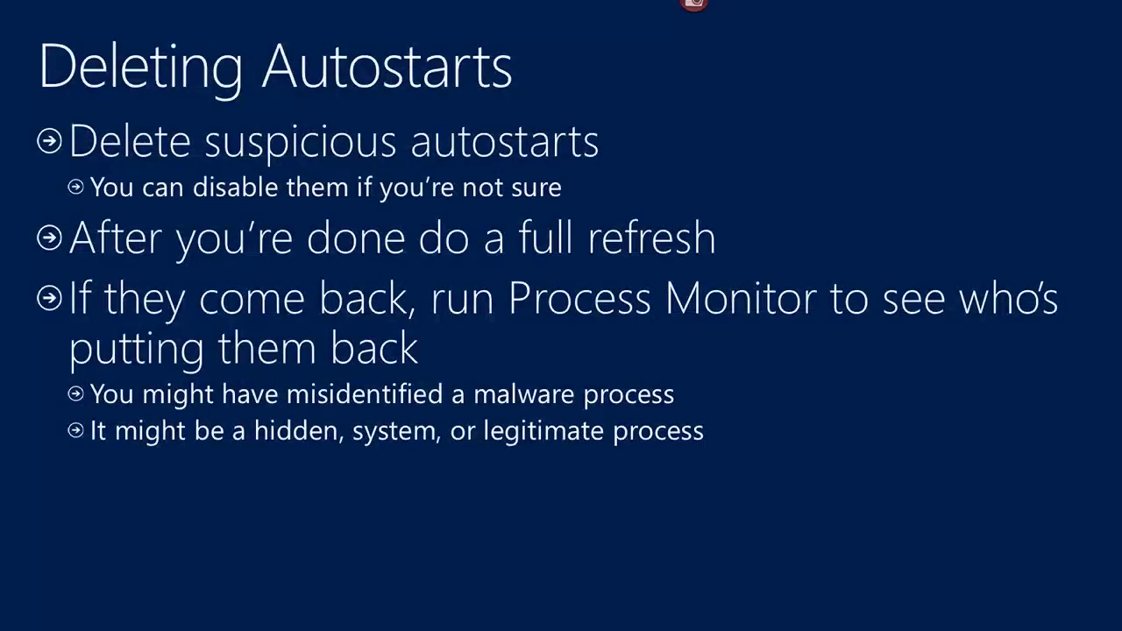
pyautogui.press('Right')
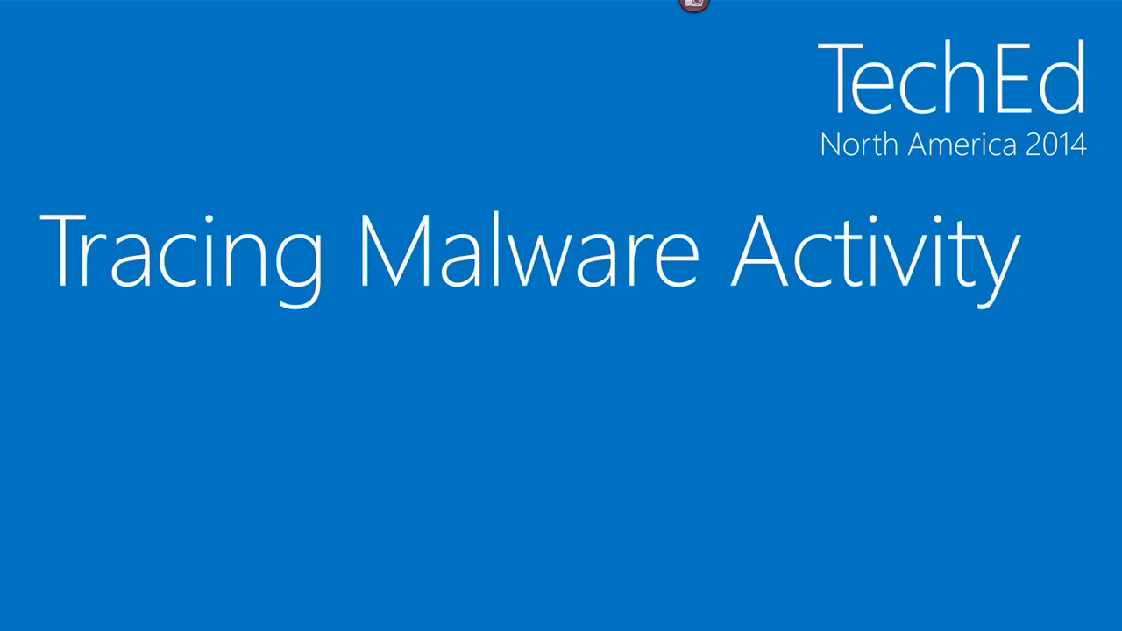
pyautogui.press('Right')
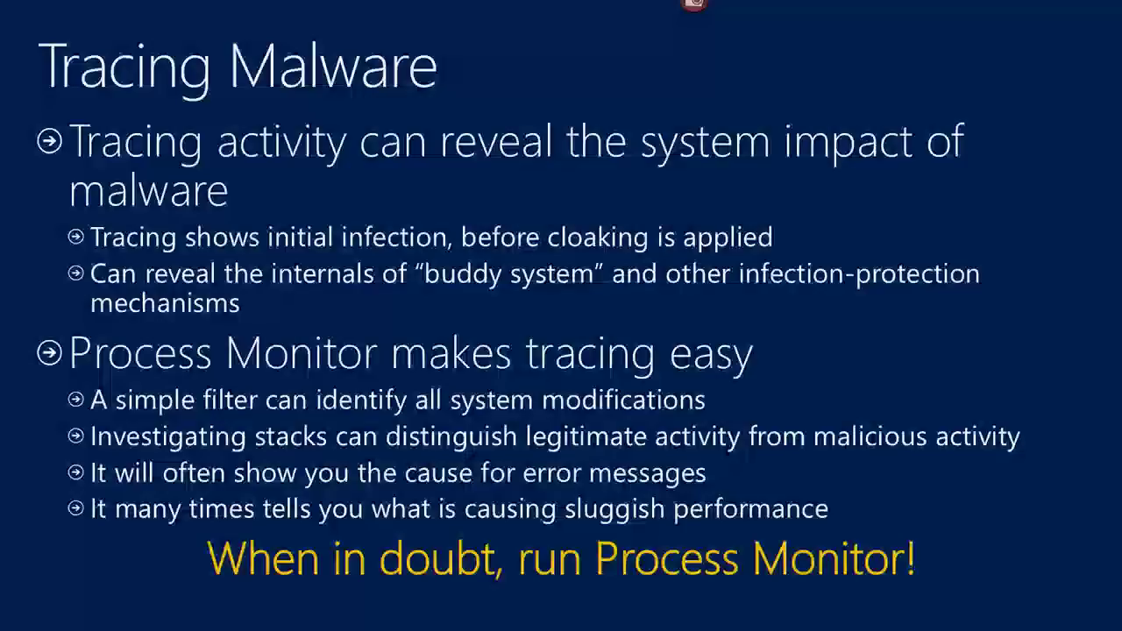
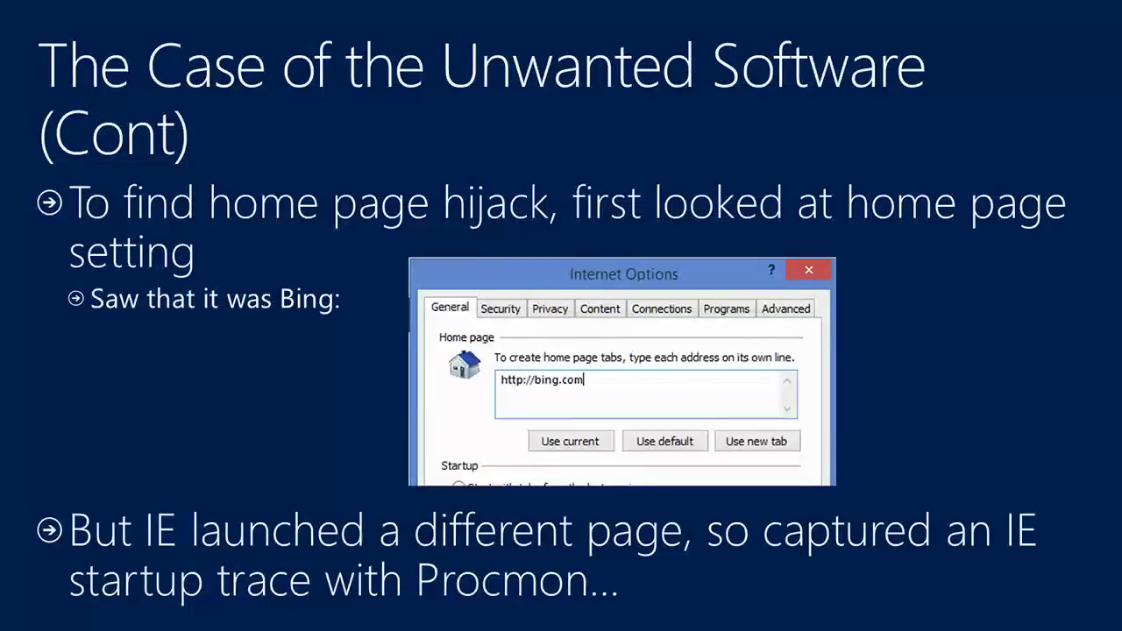
pyautogui.hotkey('ctrl', '1')
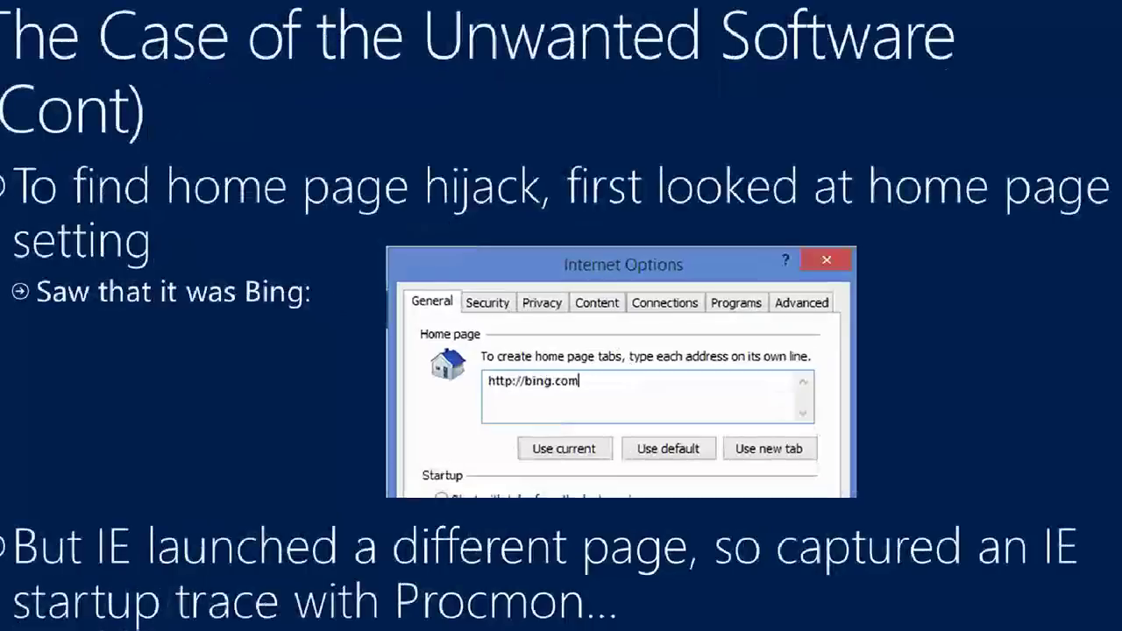
pyautogui.click(591, 379)
pyautogui.moveTo(590, 374); pyautogui.dragTo(721, 220)
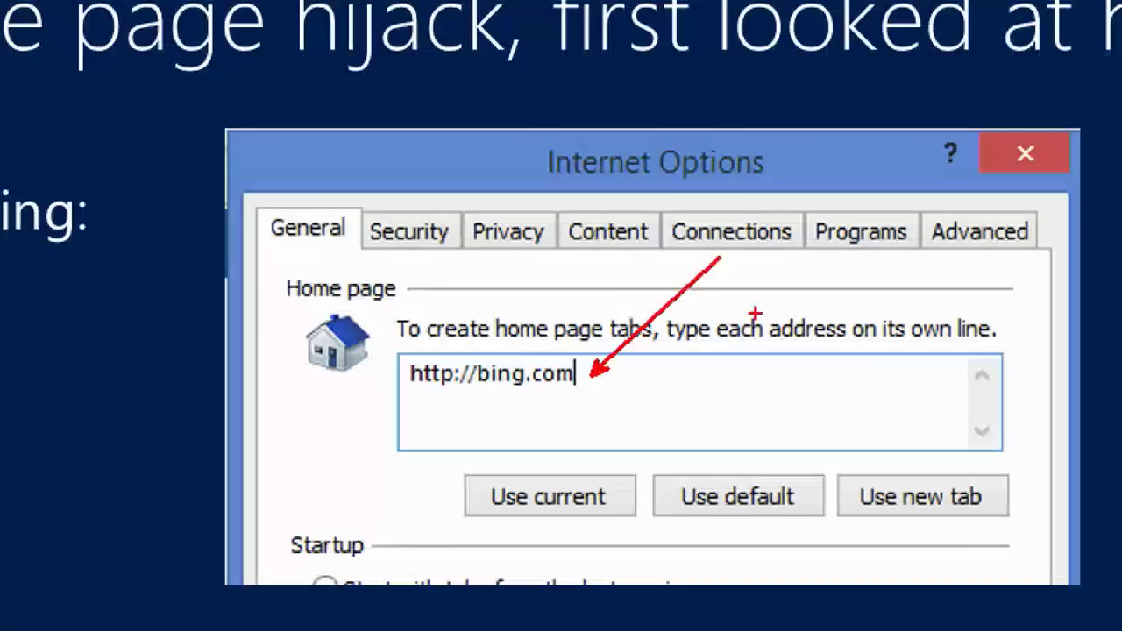
pyautogui.press('Escape')
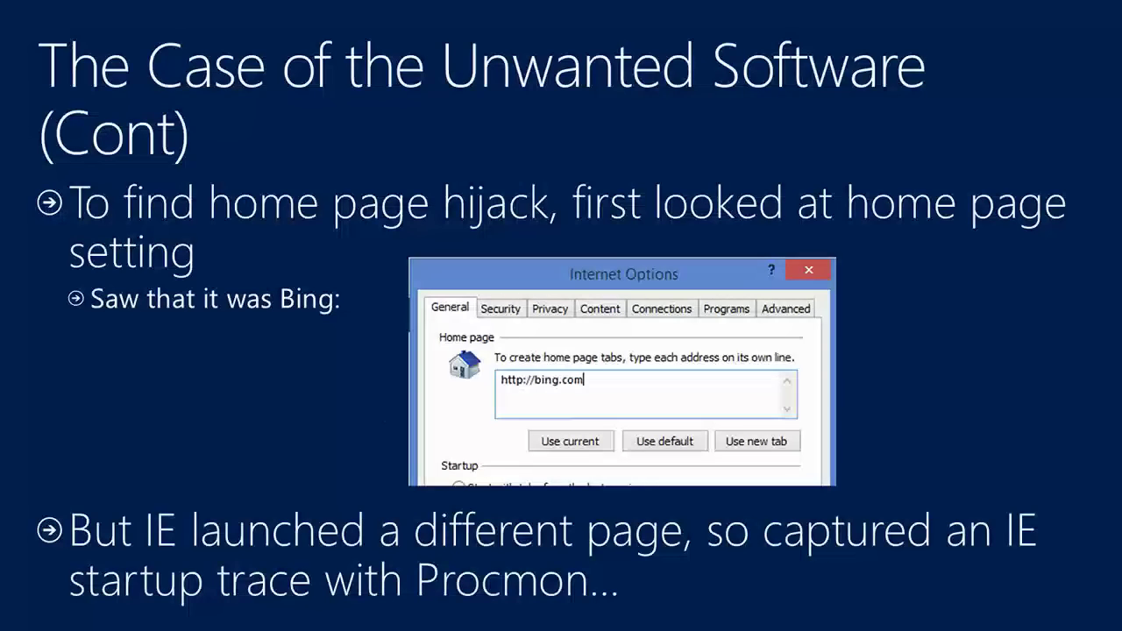
# Switch from the slideshow through the open windows to a File Explorer window
pyautogui.hotkey('alt', 'Tab')
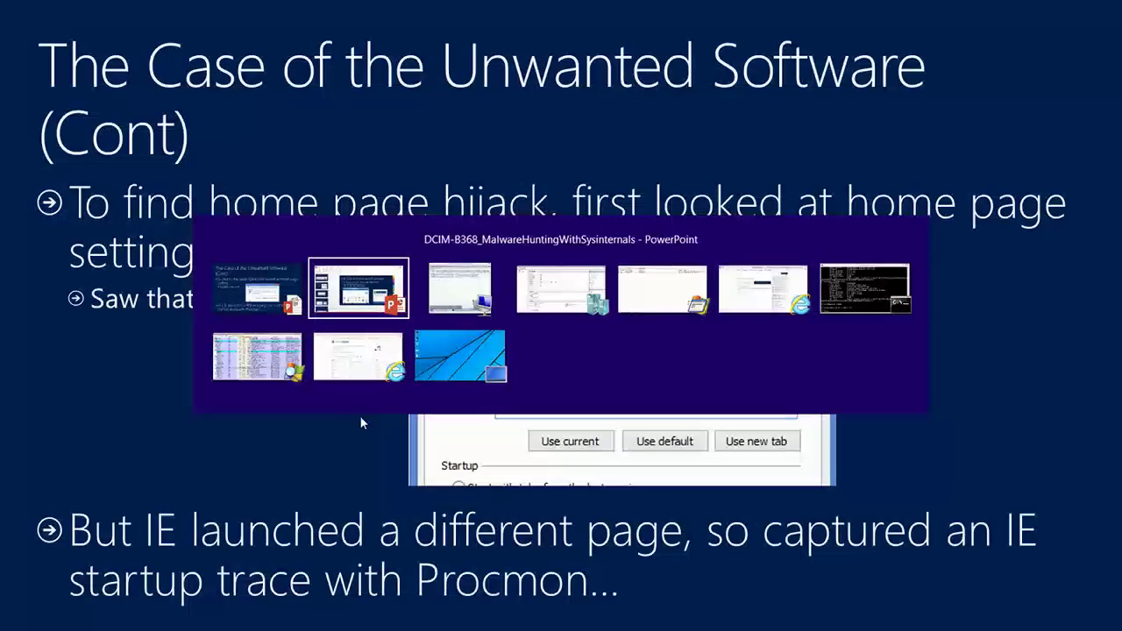
pyautogui.hotkey('alt', 'Tab')
pyautogui.hotkey('alt', 'Tab')
pyautogui.hotkey('alt', 'Tab')
pyautogui.hotkey('alt', 'Tab')
pyautogui.hotkey('alt', 'Tab')
pyautogui.hotkey('alt', 'Tab')
pyautogui.hotkey('alt', 'Tab')
pyautogui.hotkey('alt', 'Tab')
pyautogui.hotkey('alt', 'Tab')
pyautogui.hotkey('alt', 'Tab')
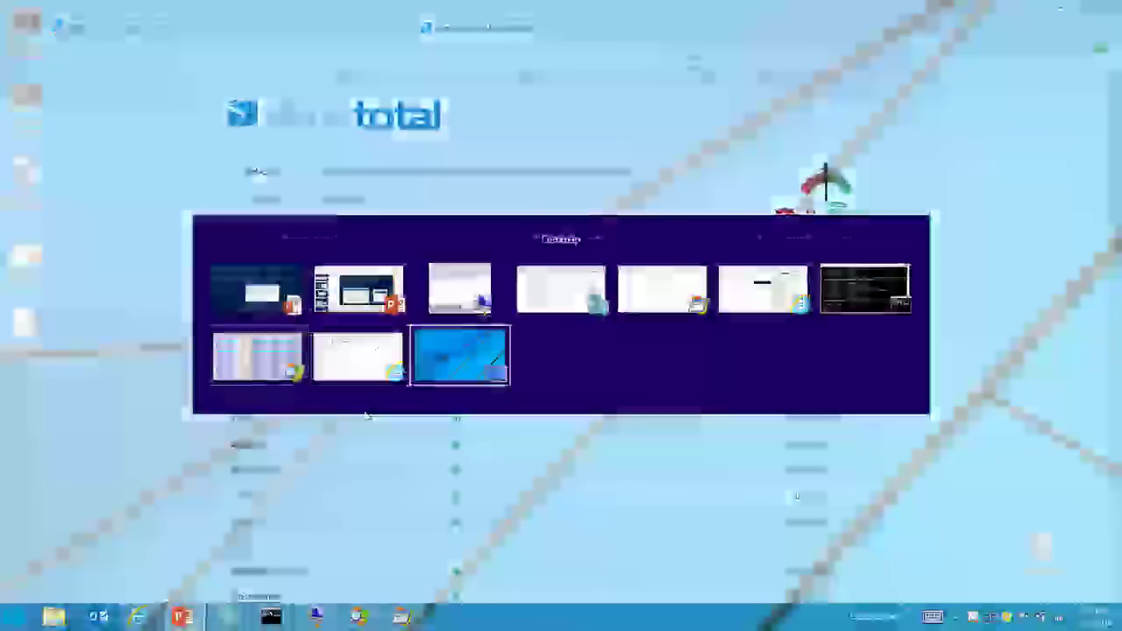
pyautogui.press('super')
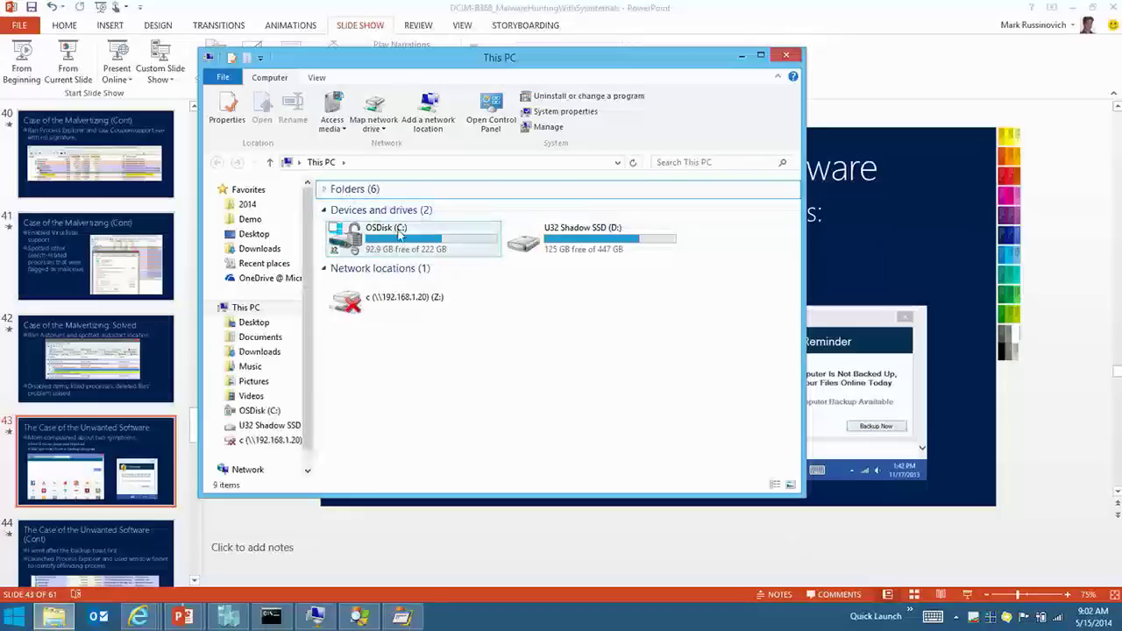
# Open the trace Logfile.PML from C:\Demo\malware\unwanted in Process Monitor
pyautogui.click(261, 220)
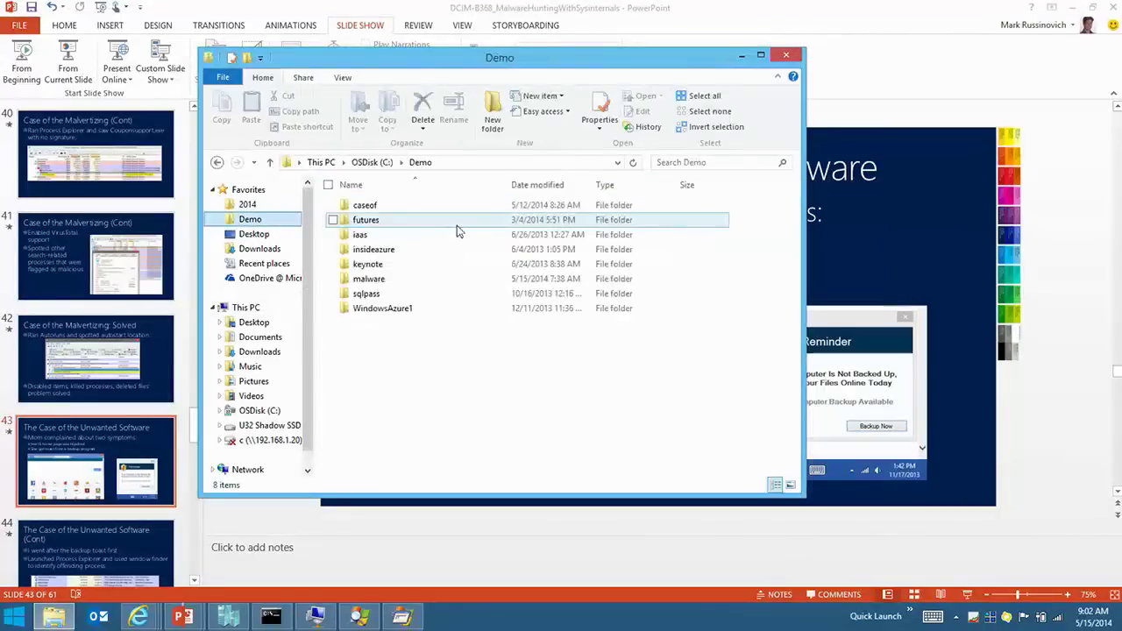
pyautogui.doubleClick(396, 281)
pyautogui.doubleClick(412, 236)
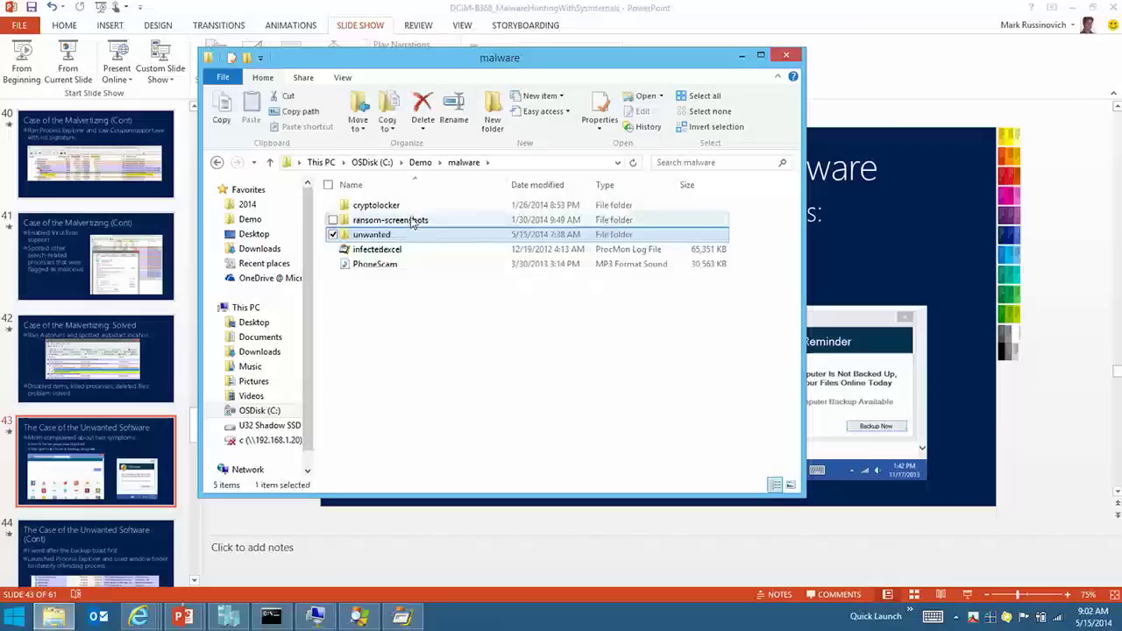
pyautogui.click(412, 207)
pyautogui.doubleClick(628, 207)
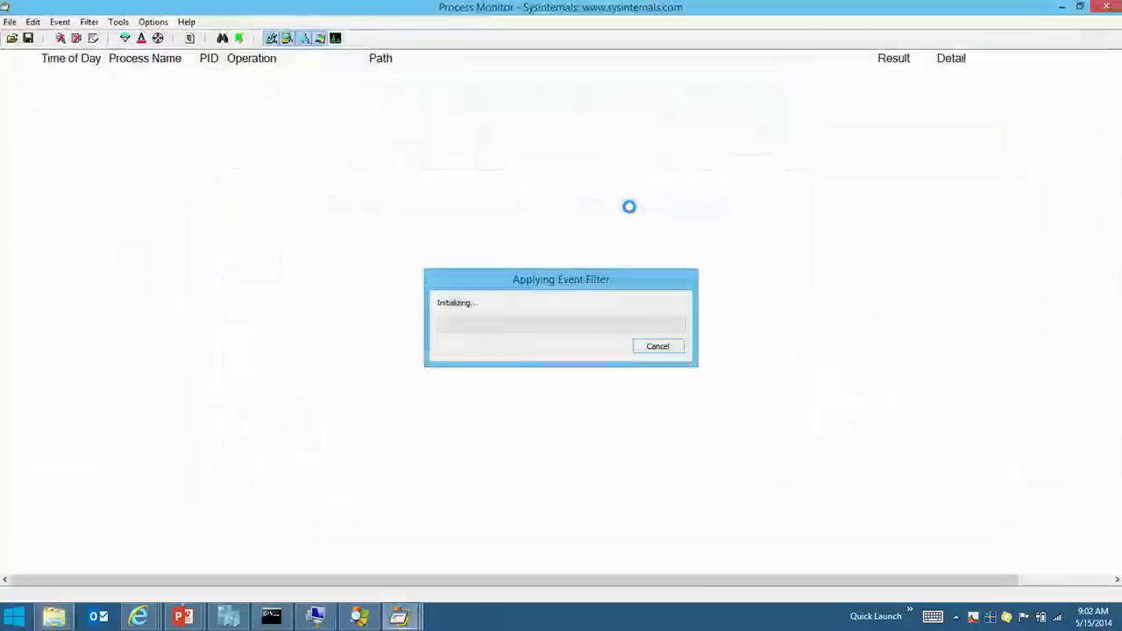
pyautogui.click(632, 228)
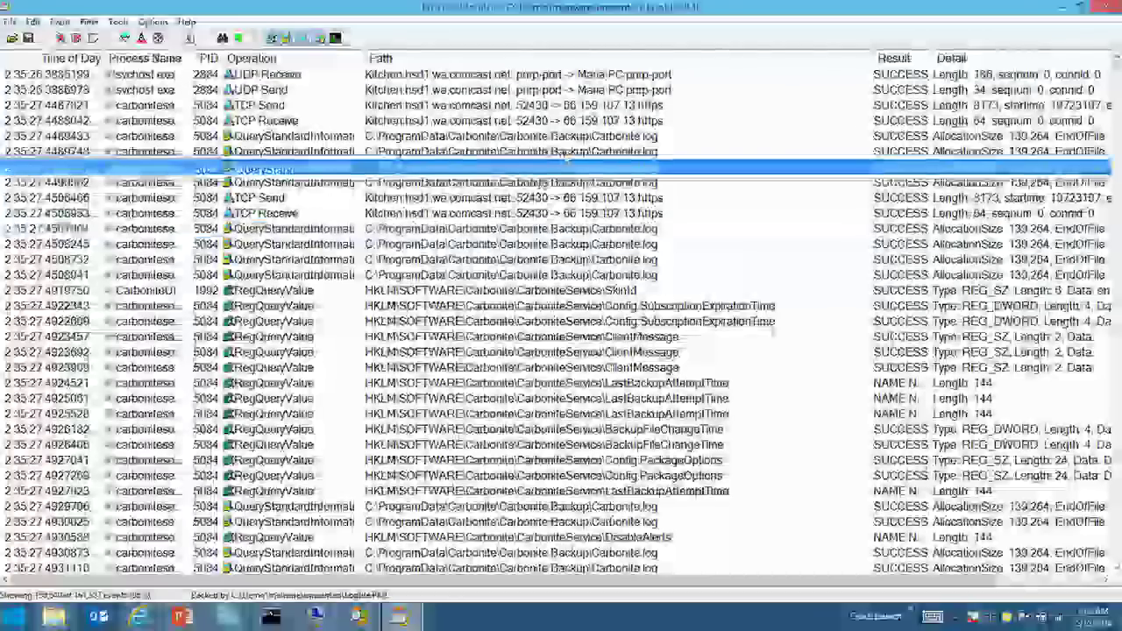
# Show the trace's process tree, select iexplore.exe (11344), and copy the URL from its command line
pyautogui.hotkey('ctrl', 't')
pyautogui.scroll(-8, 295, 306)
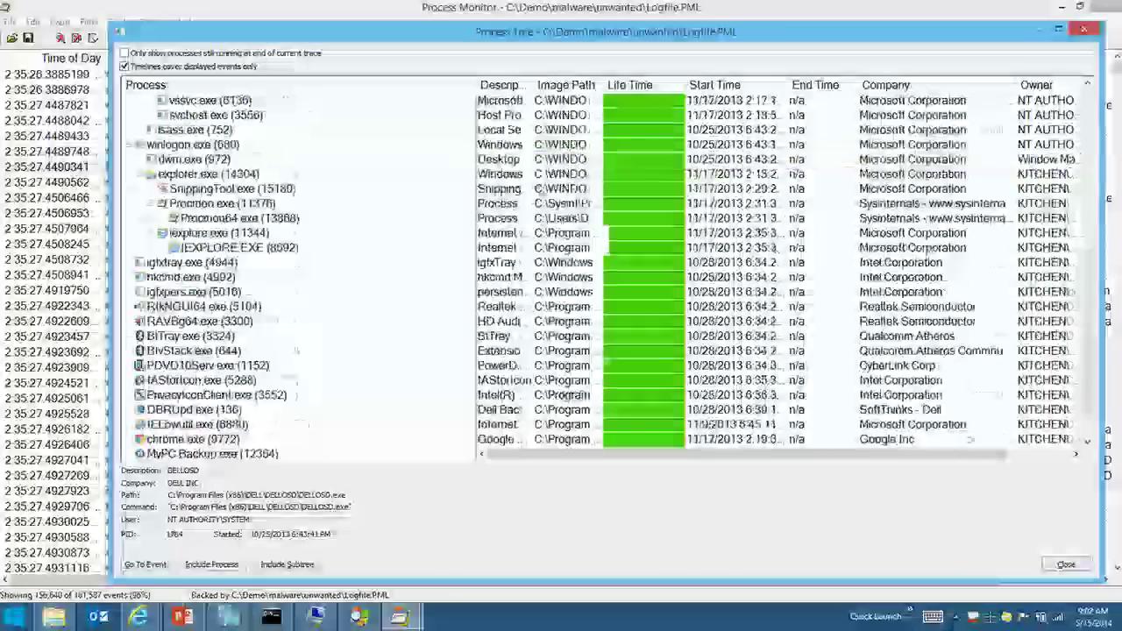
pyautogui.scroll(2, 296, 306)
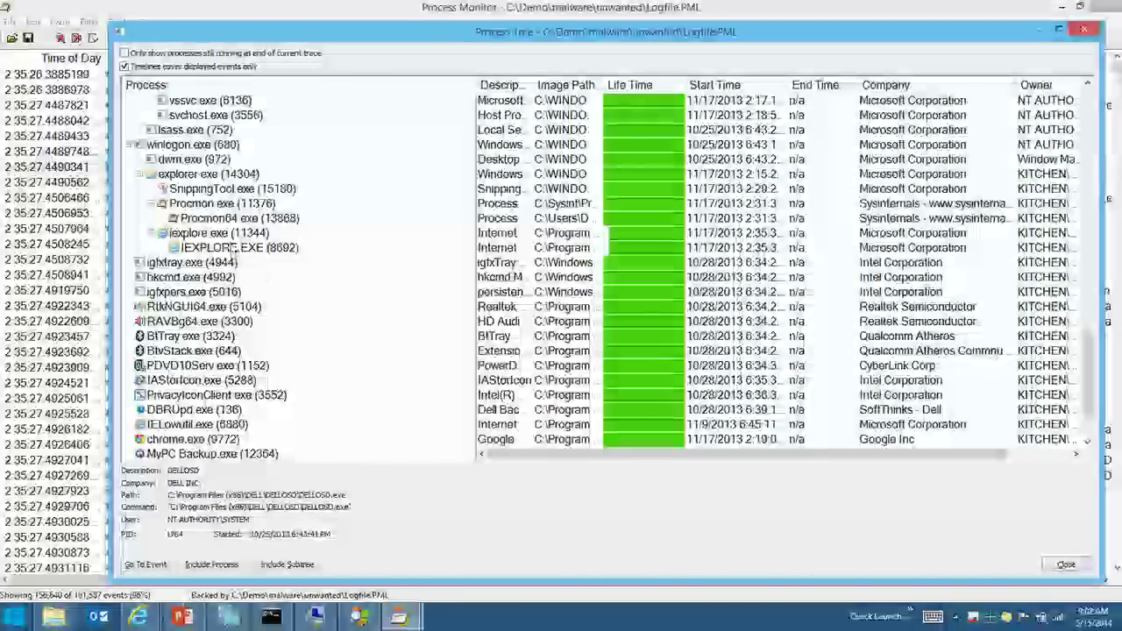
pyautogui.click(232, 233)
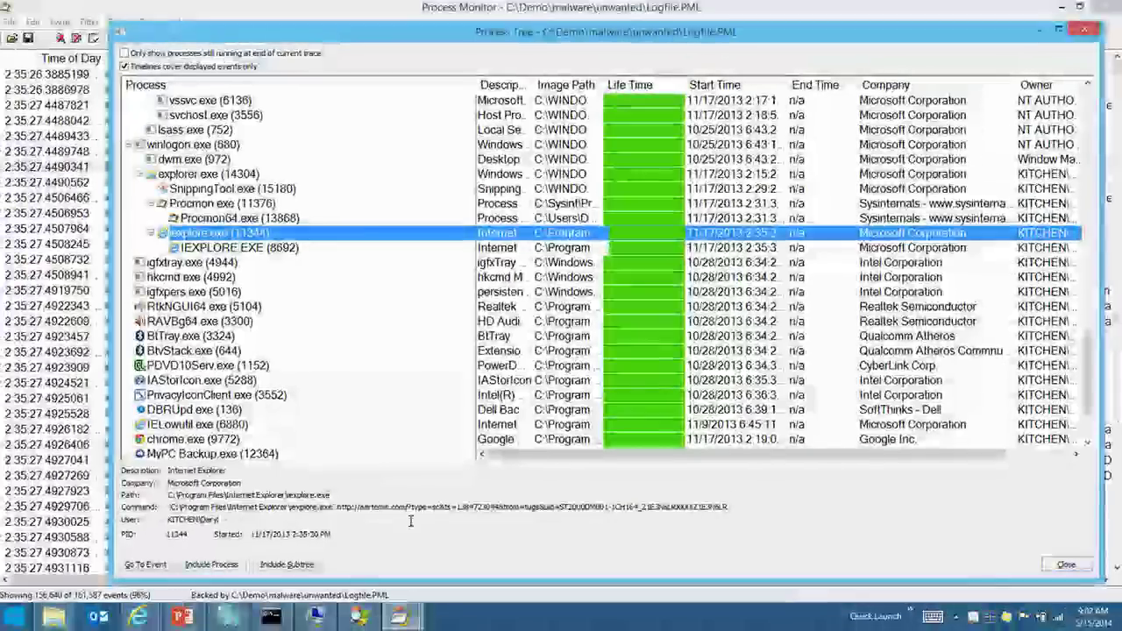
pyautogui.moveTo(338, 507); pyautogui.dragTo(743, 509)
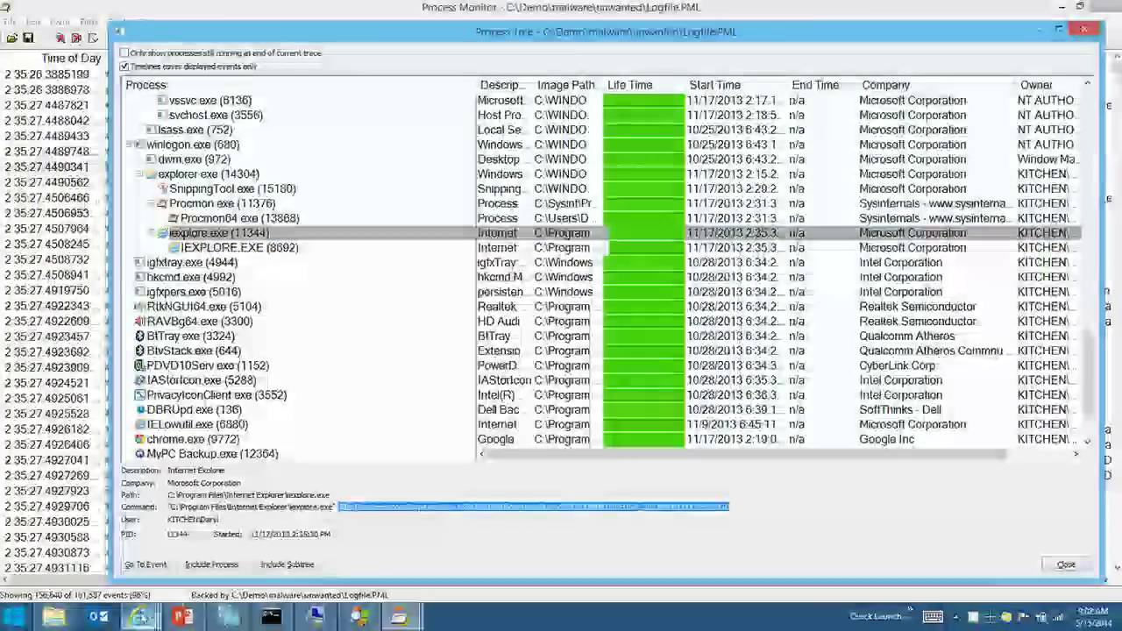
# Switch to Internet Explorer and load the copied URL in a new tab
pyautogui.click(138, 616)
pyautogui.click(1017, 527)
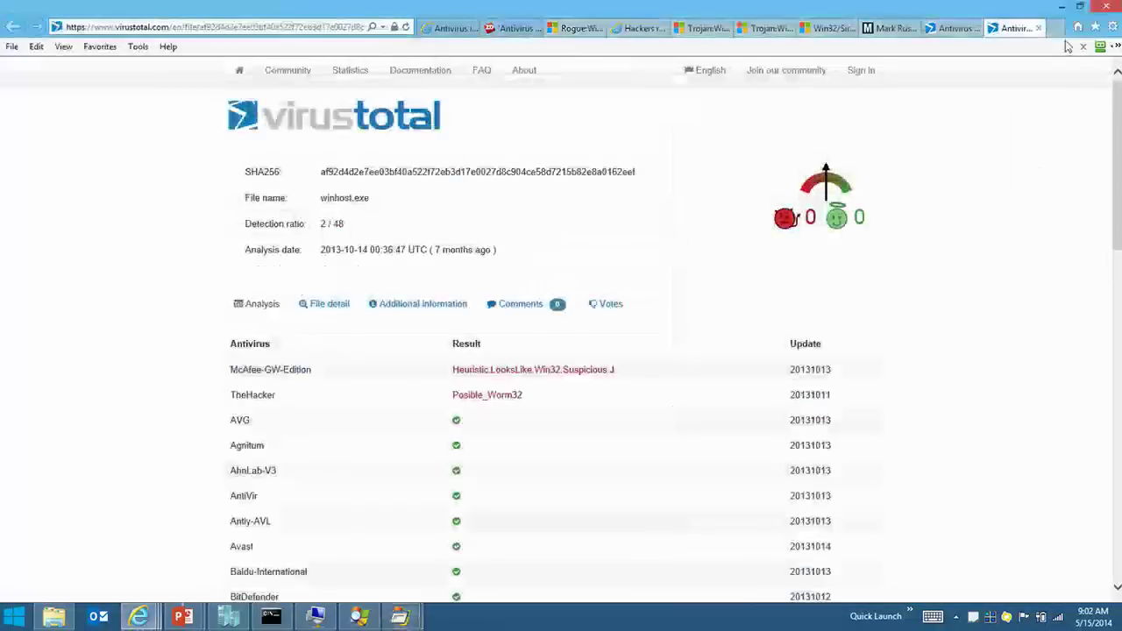
pyautogui.hotkey('ctrl', 't')
pyautogui.hotkey('ctrl', 'v')
pyautogui.press('Return')
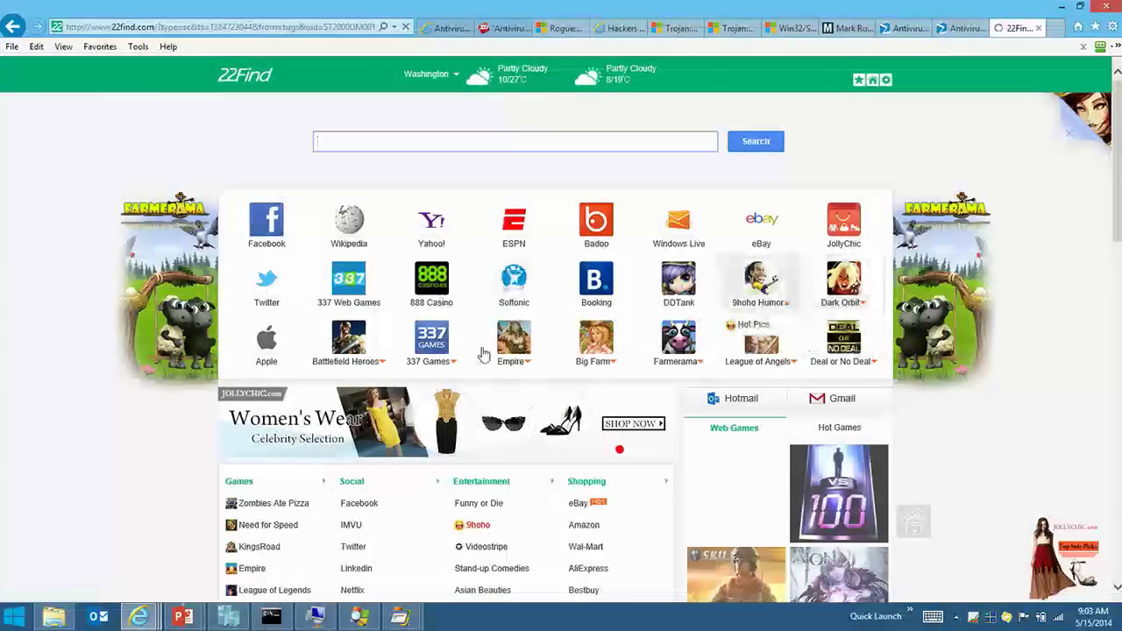
# Return to Process Monitor's process tree, select the parent iexplore.exe (11344) again, and close the tree
pyautogui.hotkey('alt', 'Tab')
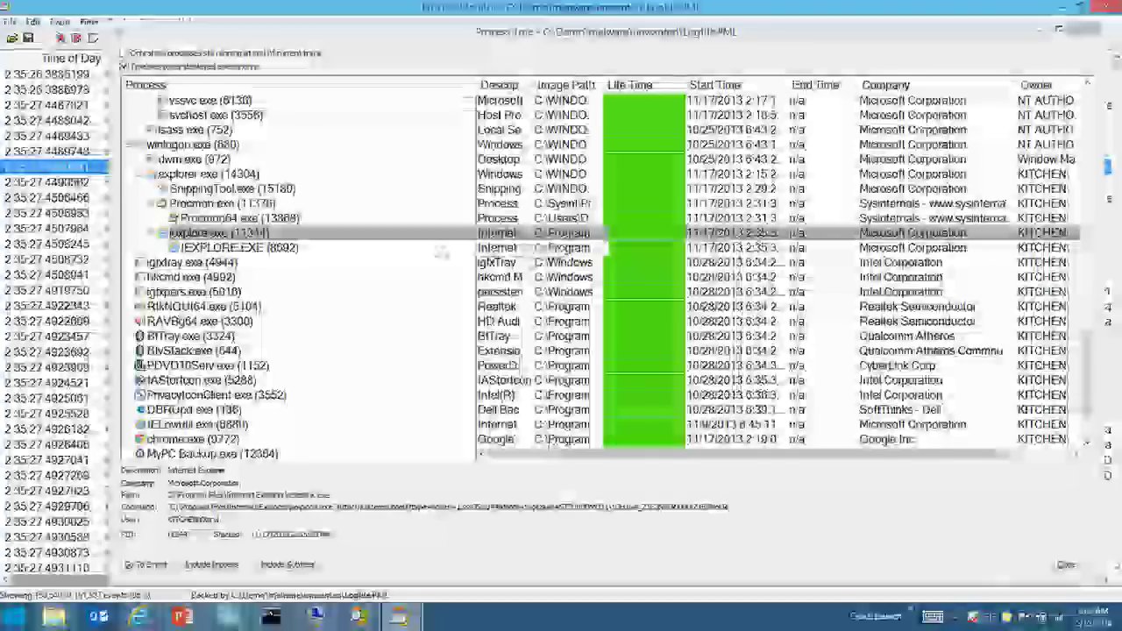
pyautogui.click(427, 249)
pyautogui.click(421, 234)
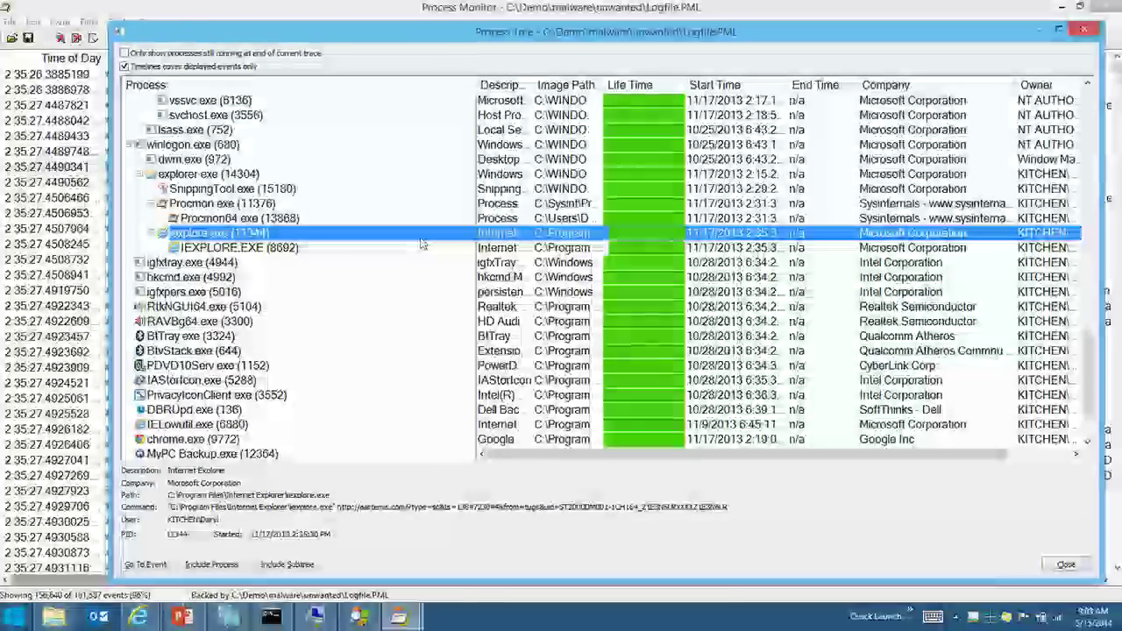
pyautogui.press('Escape')
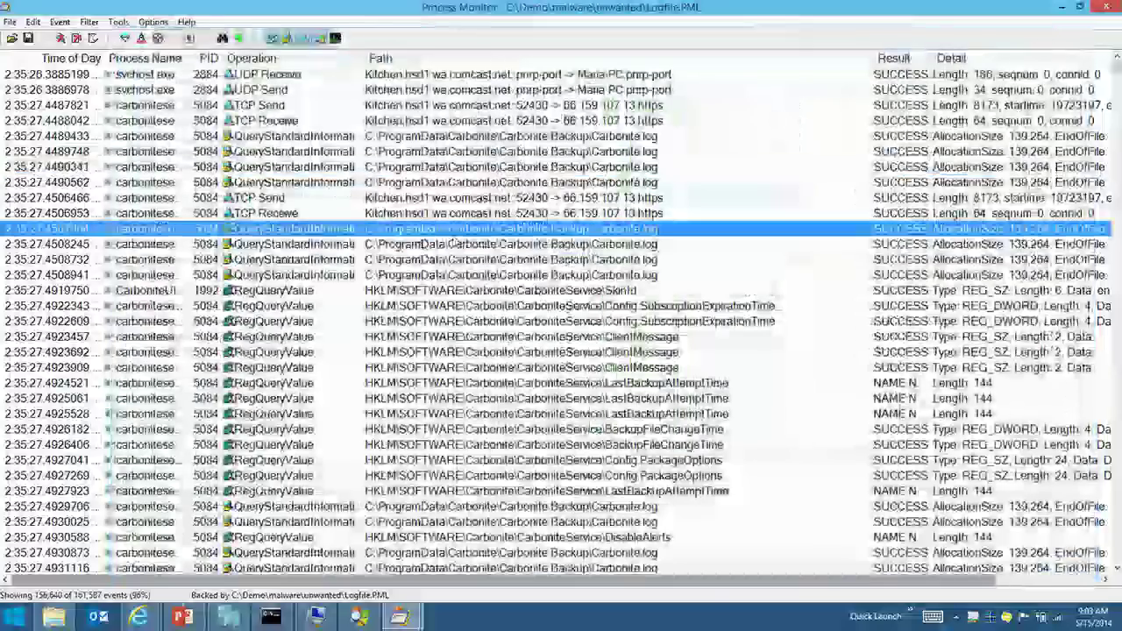
# Switch to the PowerPoint editor and move from The Case of the Unwanted Software slide to the Ransomware slide
pyautogui.hotkey('alt', 'f')
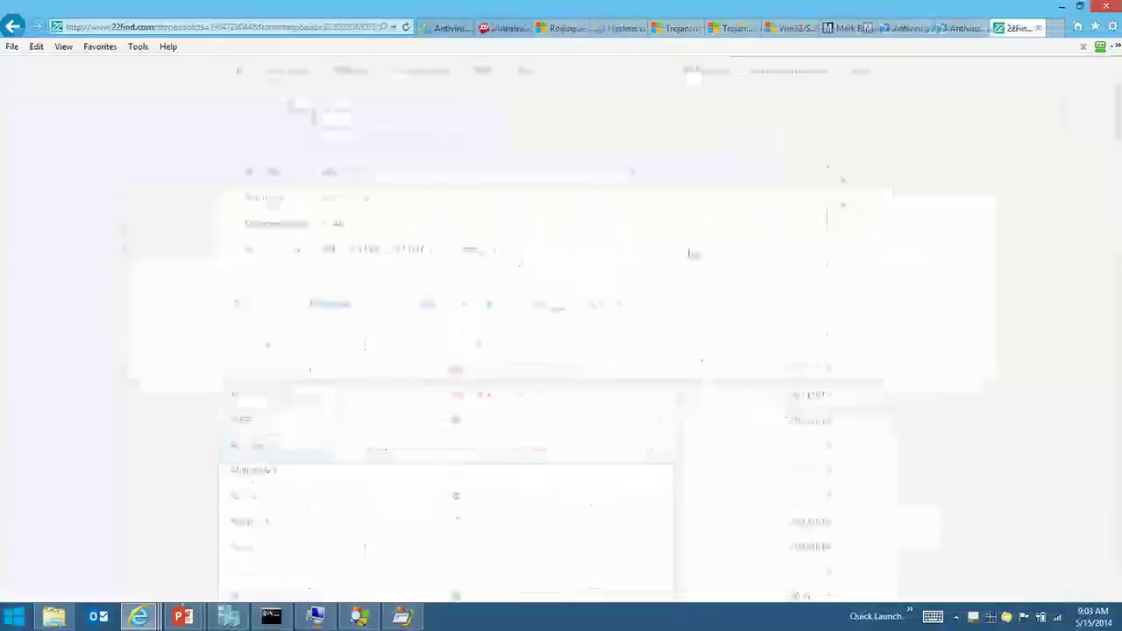
pyautogui.hotkey('alt', 'Tab')
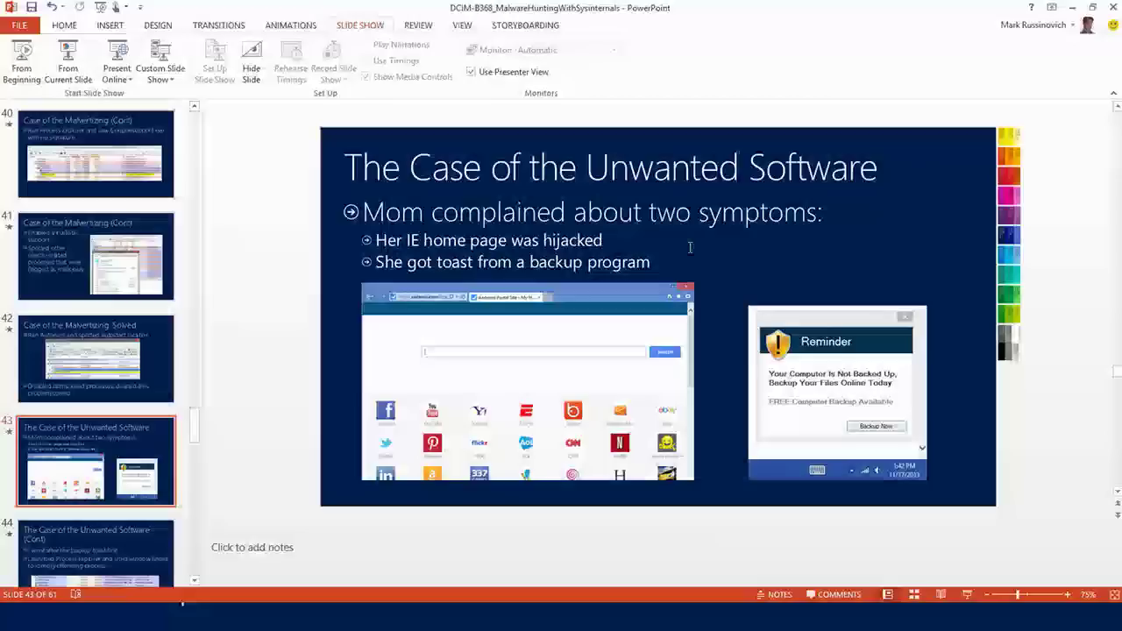
pyautogui.press('pagedown')
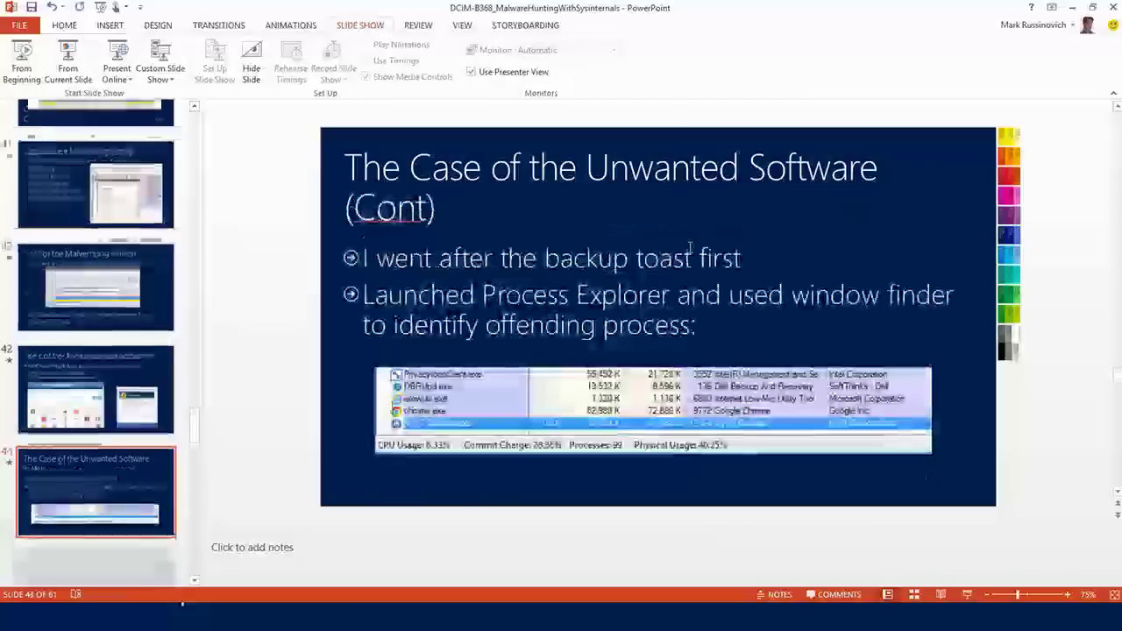
pyautogui.press('pagedown')
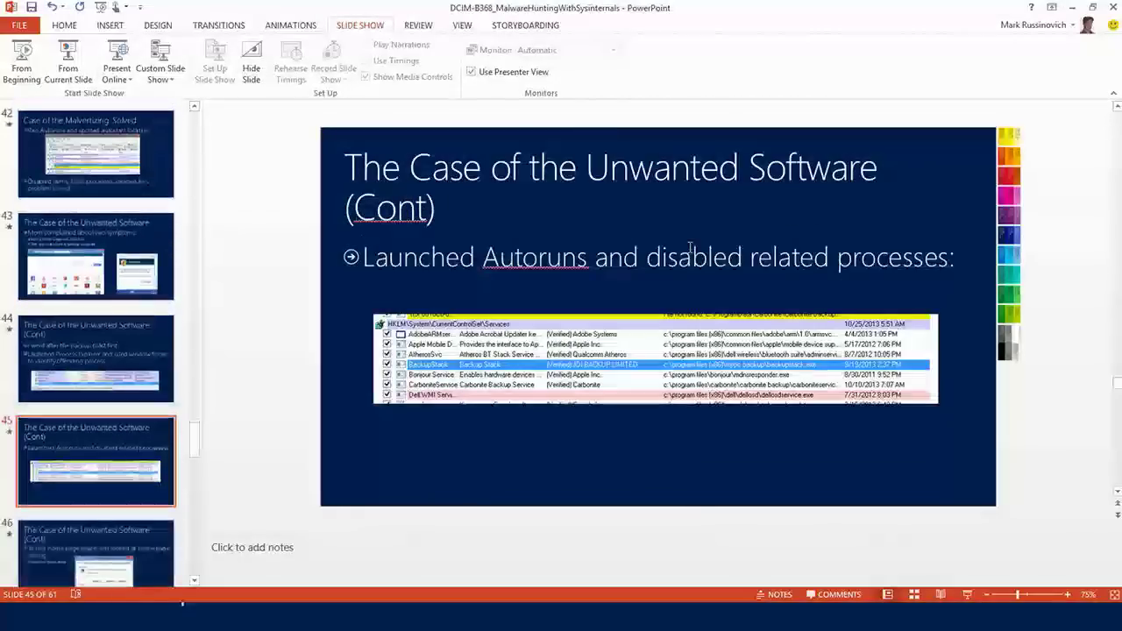
pyautogui.press('pagedown')
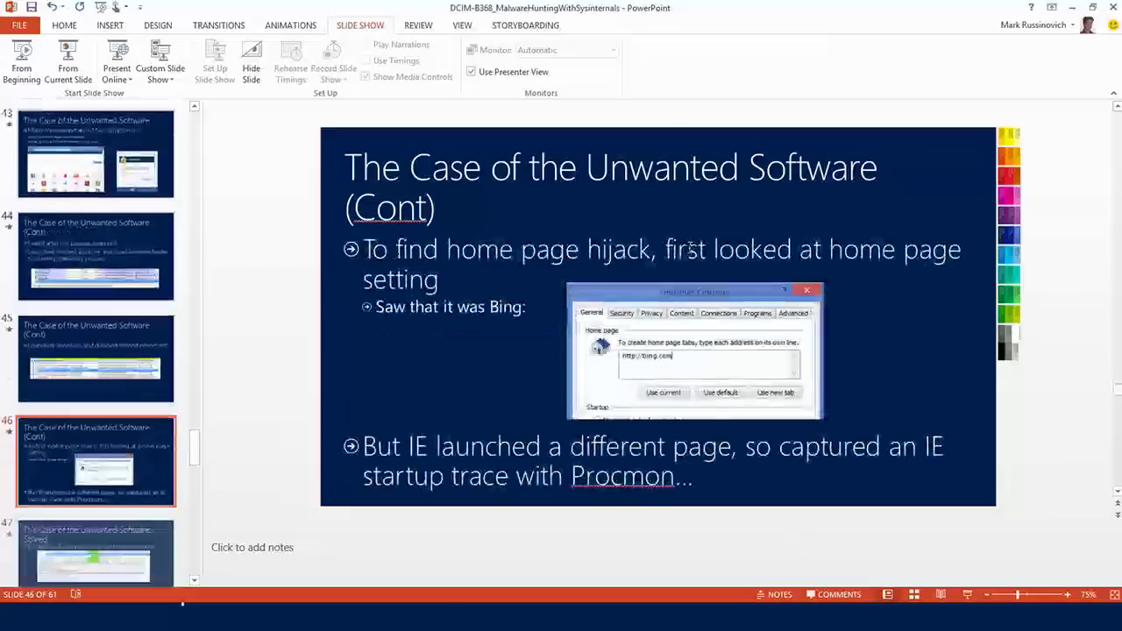
pyautogui.press('pagedown')
pyautogui.press('pagedown')
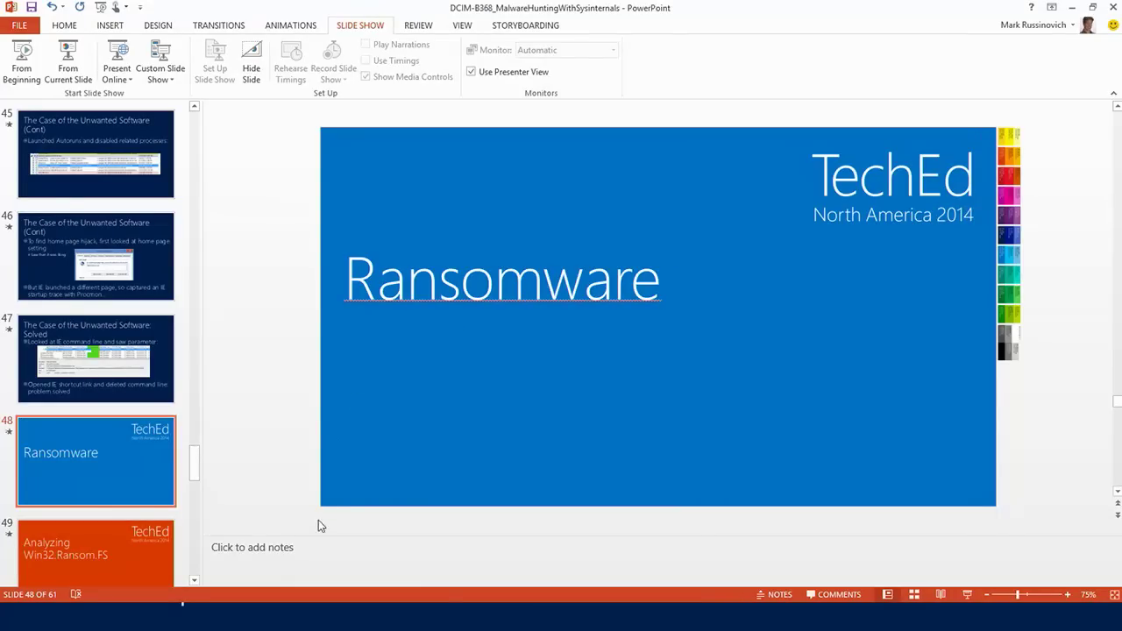
# Open the ransom-screenshots folder in C:\Demo\malware and view its images in Windows Photo Viewer, advancing to the Bundespolizei screenshot
pyautogui.press('super')
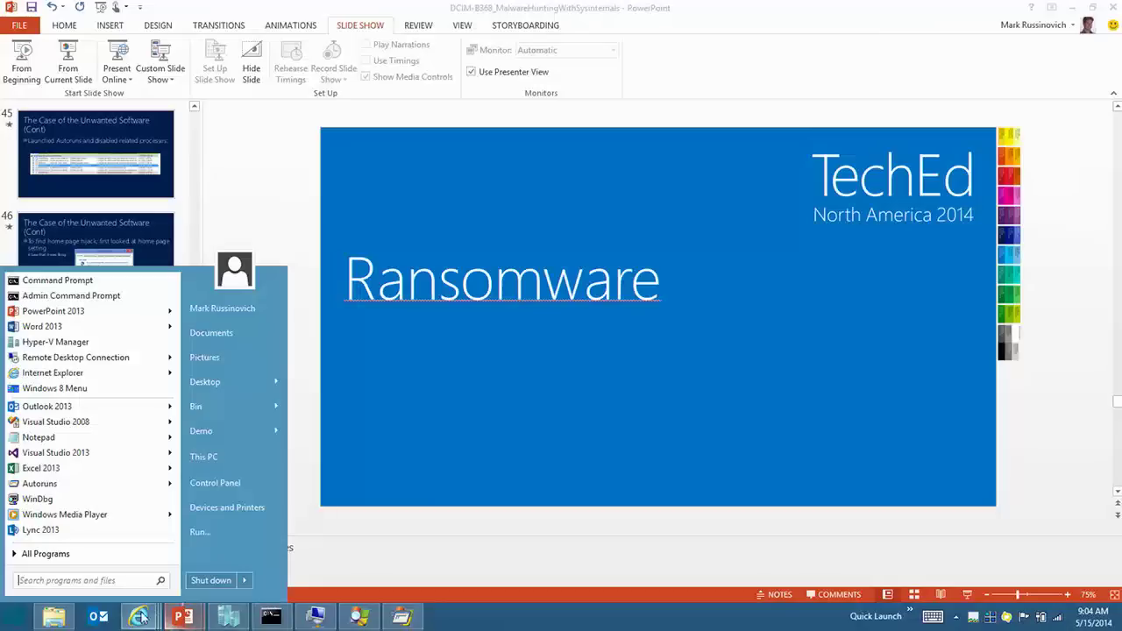
pyautogui.click(53, 616)
pyautogui.click(462, 163)
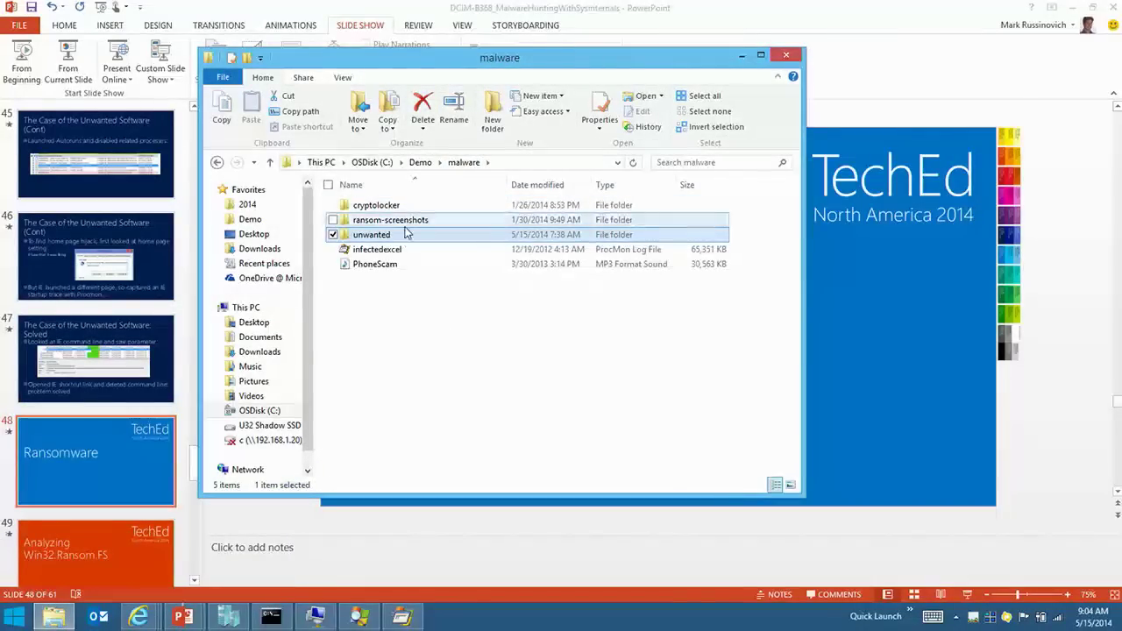
pyautogui.doubleClick(394, 220)
pyautogui.click(362, 219)
pyautogui.doubleClick(362, 218)
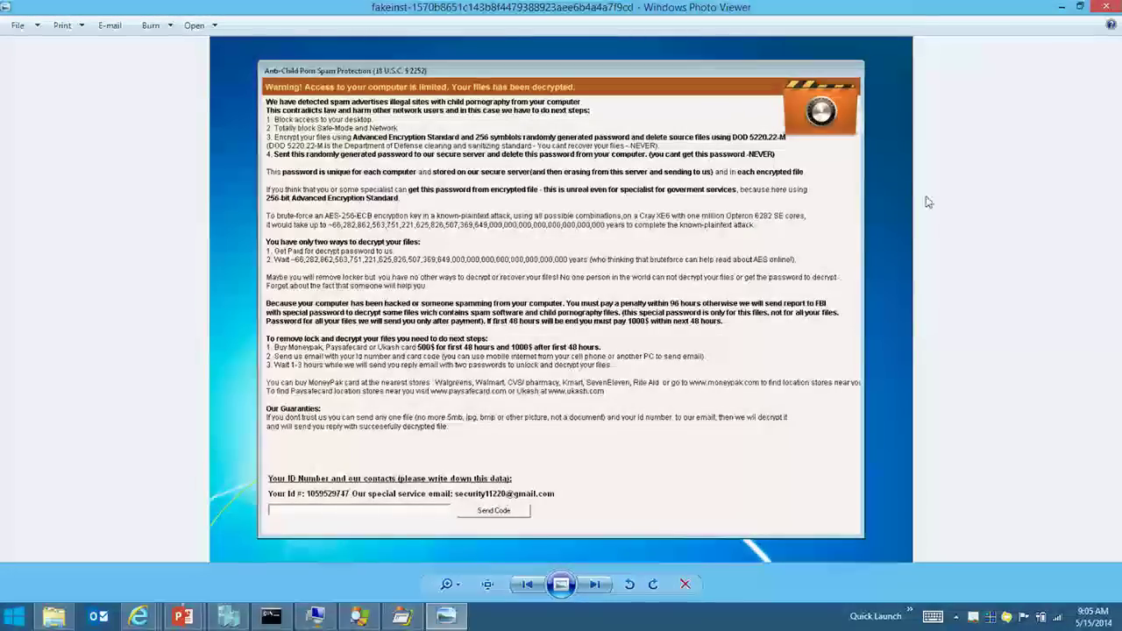
pyautogui.click(603, 588)
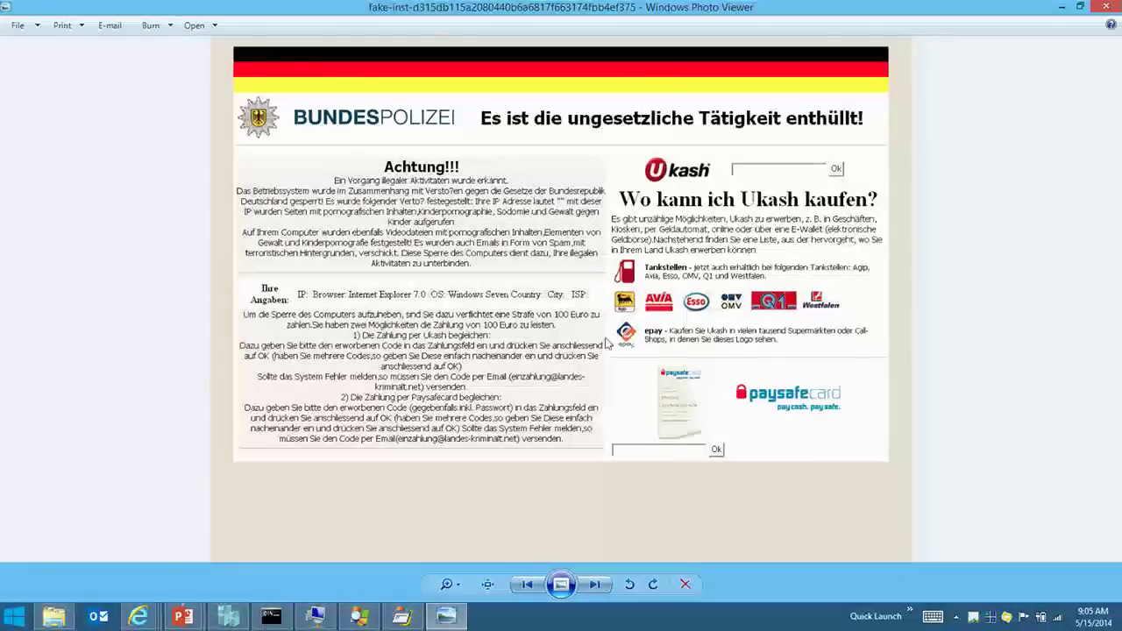
# View the remaining ransomware screenshots through the Department of Justice reveton image, and close the photo viewer
pyautogui.click(601, 587)
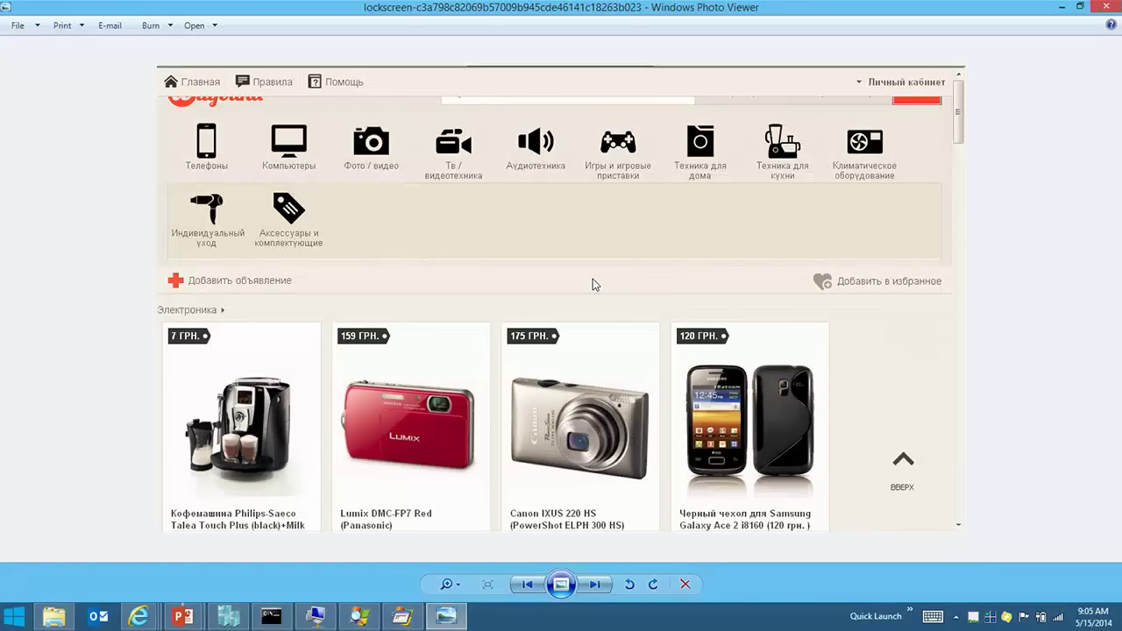
pyautogui.press('Right')
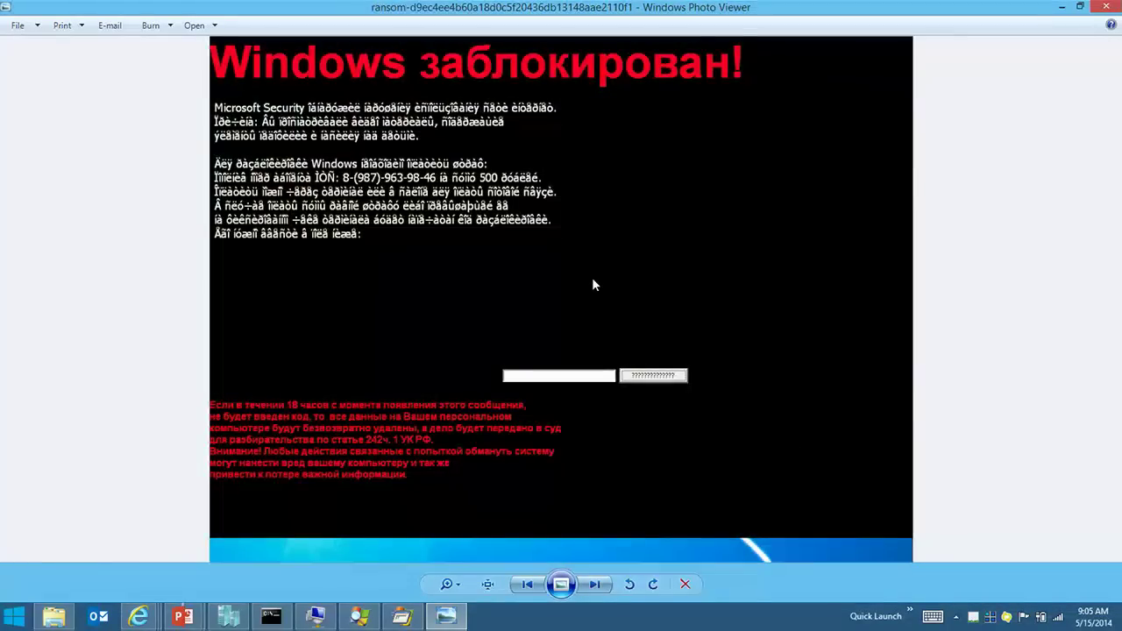
pyautogui.press('Right')
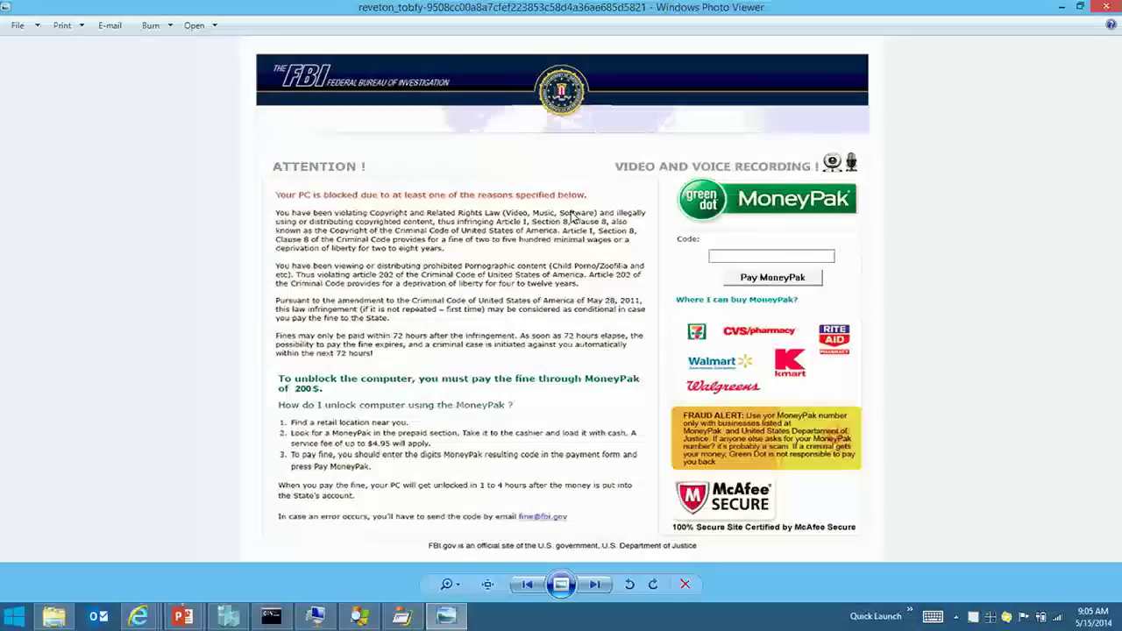
pyautogui.press('Right')
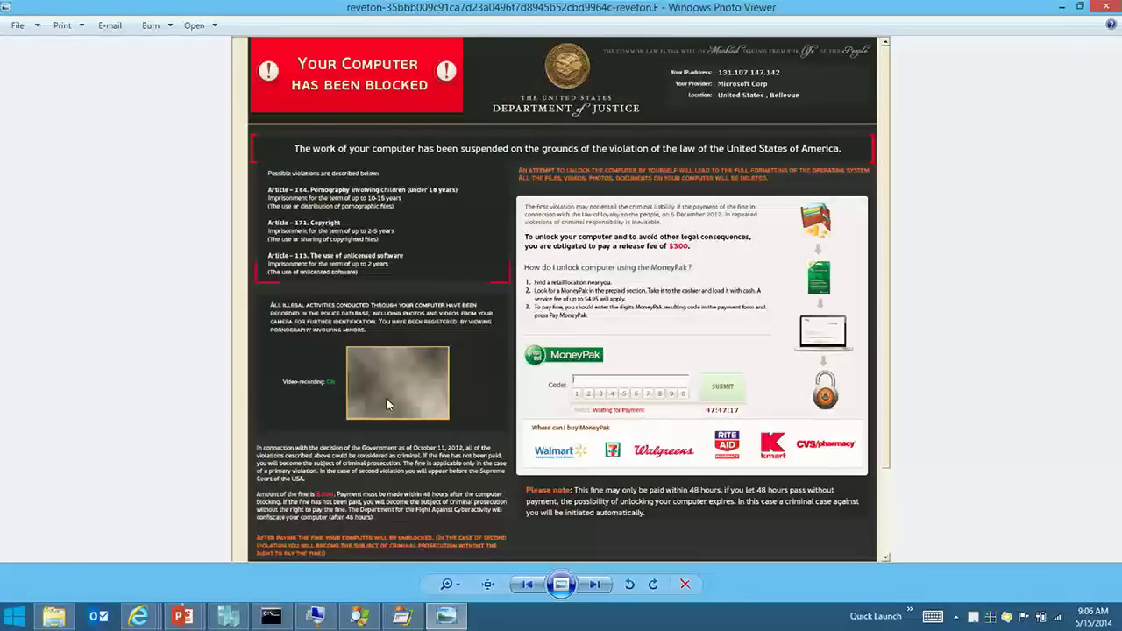
pyautogui.press('Right')
pyautogui.hotkey('alt', 'F4')
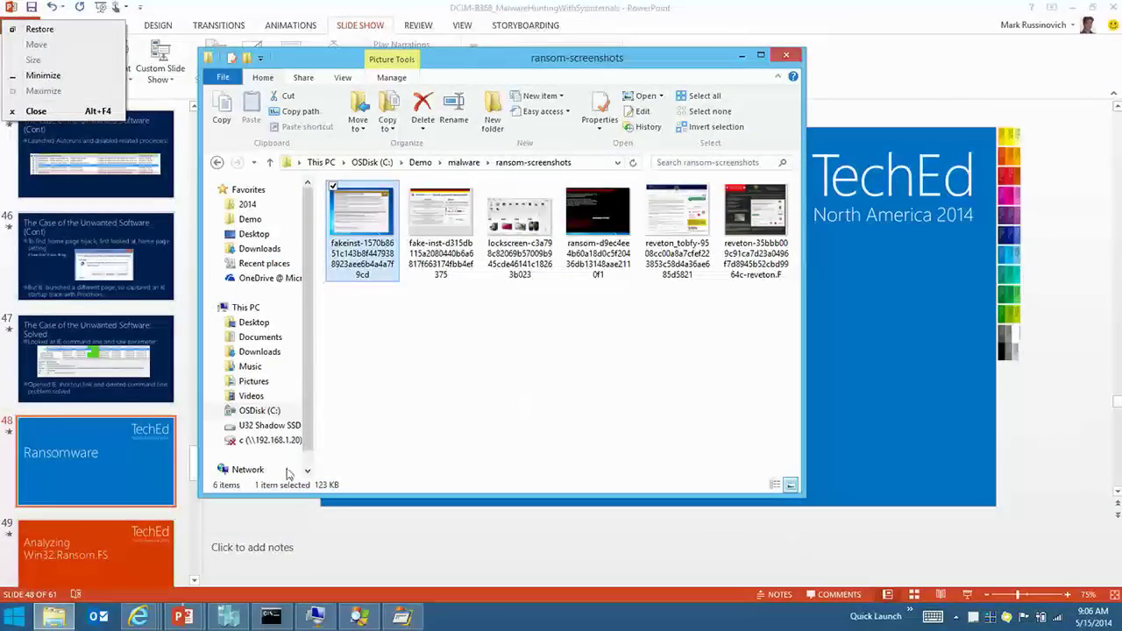
# Switch to Internet Explorer and show the USA TODAY article about hackers ramping up computer attacks that demand ransom
pyautogui.click(138, 616)
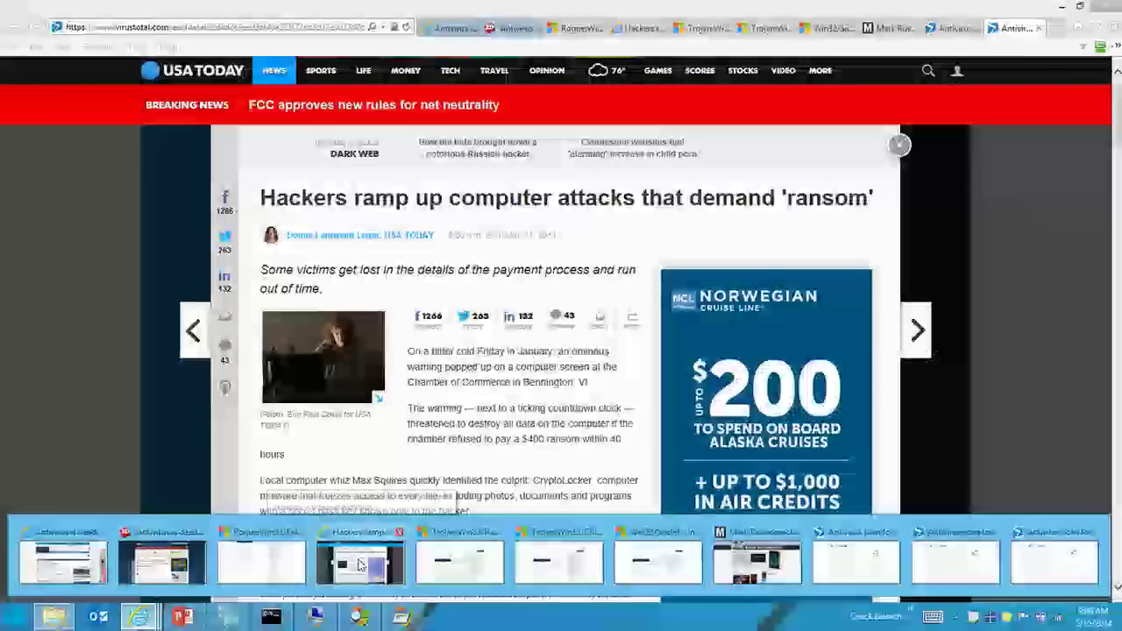
pyautogui.click(359, 566)
pyautogui.hotkey('alt', 'space')
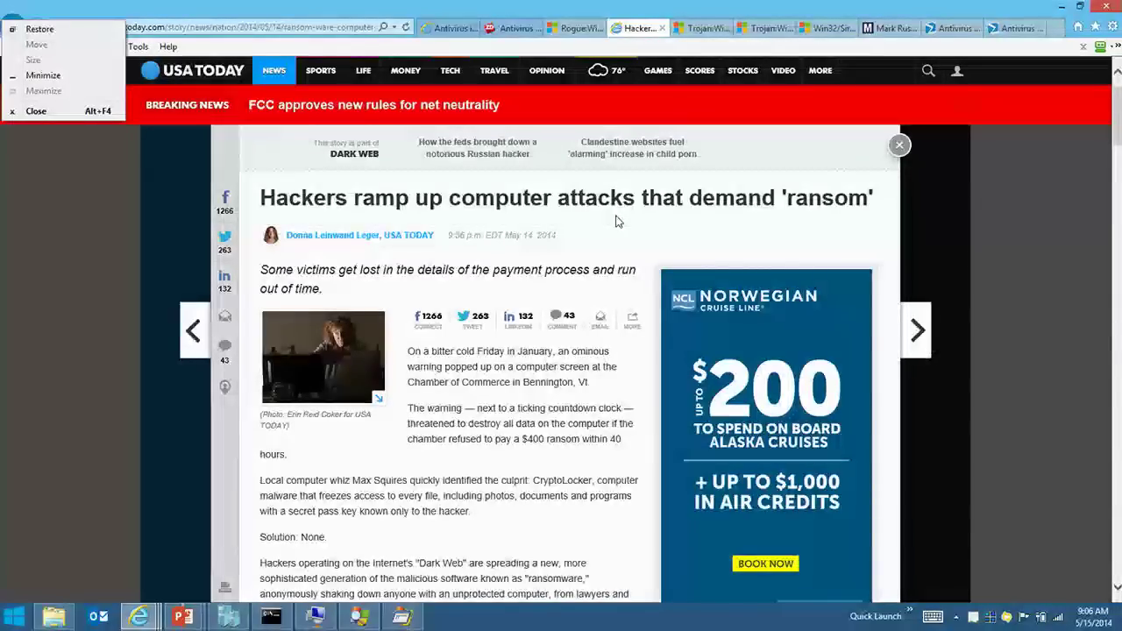
# Switch to PowerPoint and move to the Analyzing Win32.Ransom.FS slide
pyautogui.hotkey('alt', 'Tab')
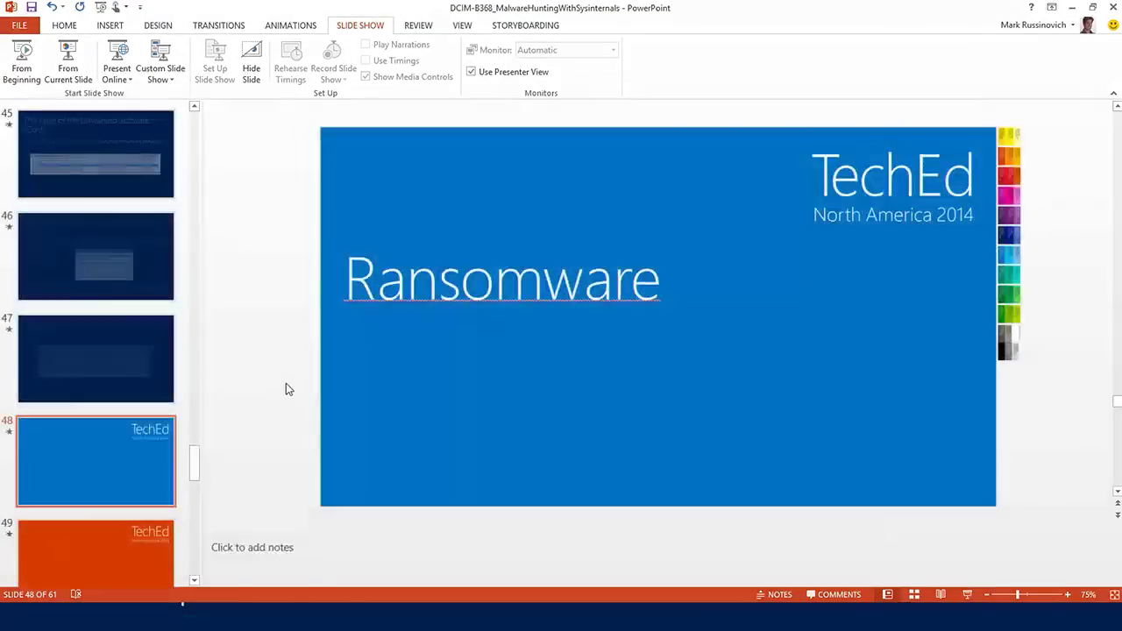
pyautogui.scroll(-1, 288, 387)
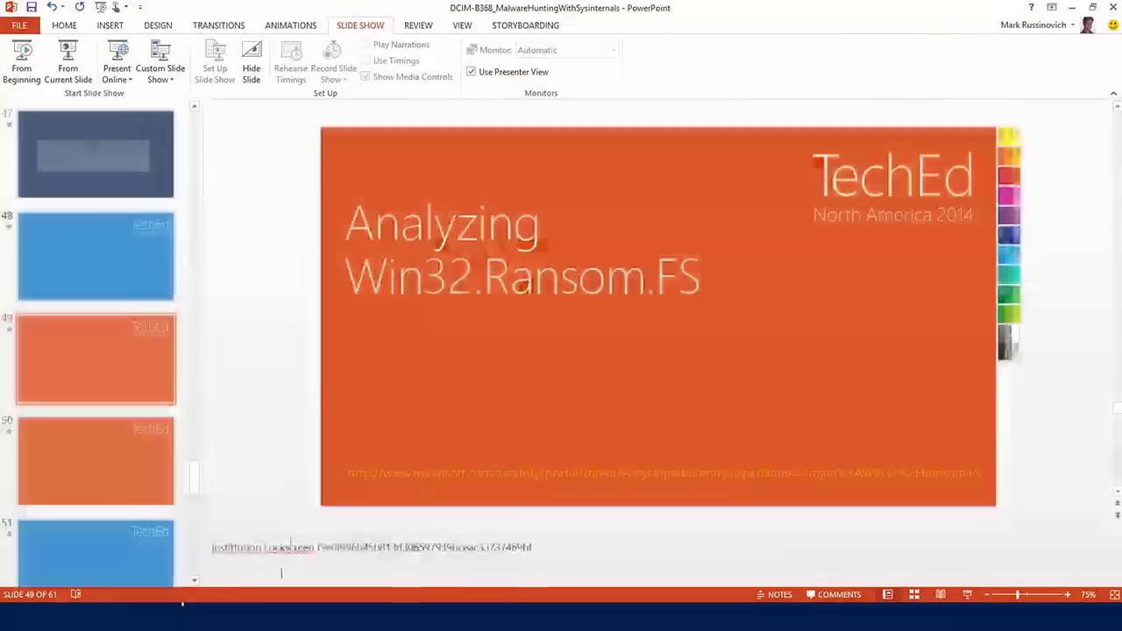
pyautogui.press('super')
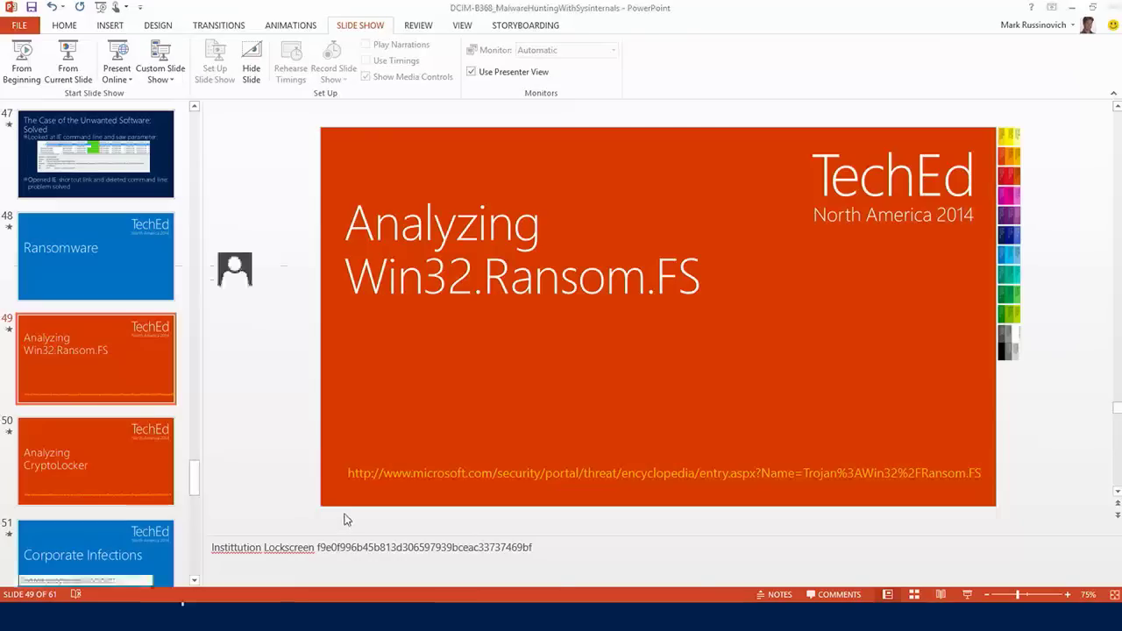
# Switch to Hyper-V Manager and apply the Win32.Ransom.FS checkpoint to the Win7x86.1 virtual machine
pyautogui.click(316, 616)
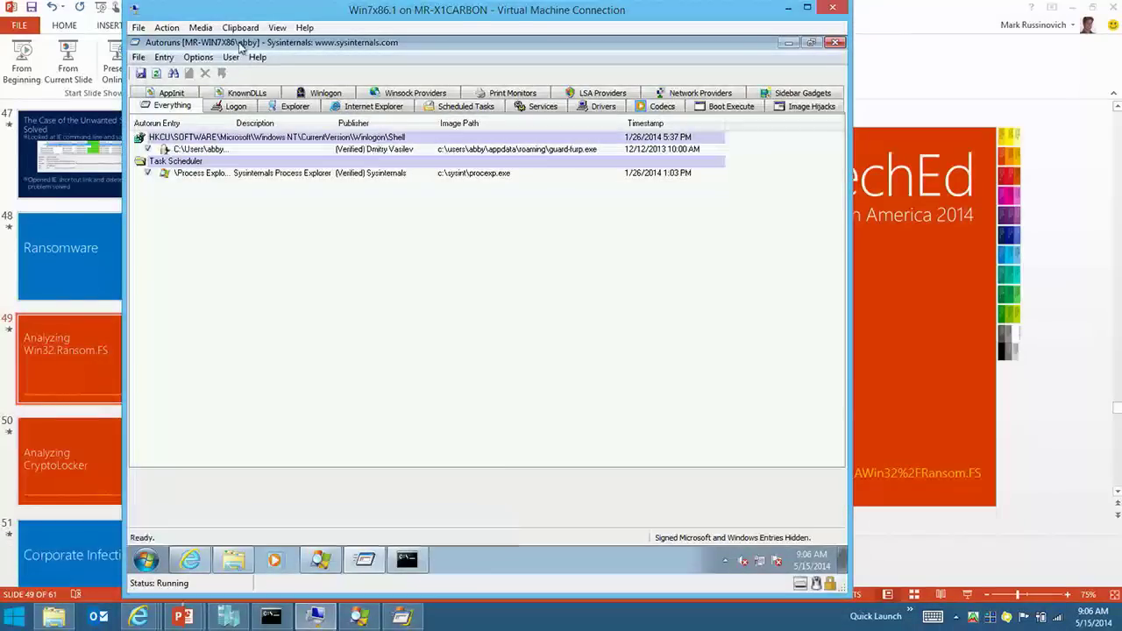
pyautogui.click(227, 616)
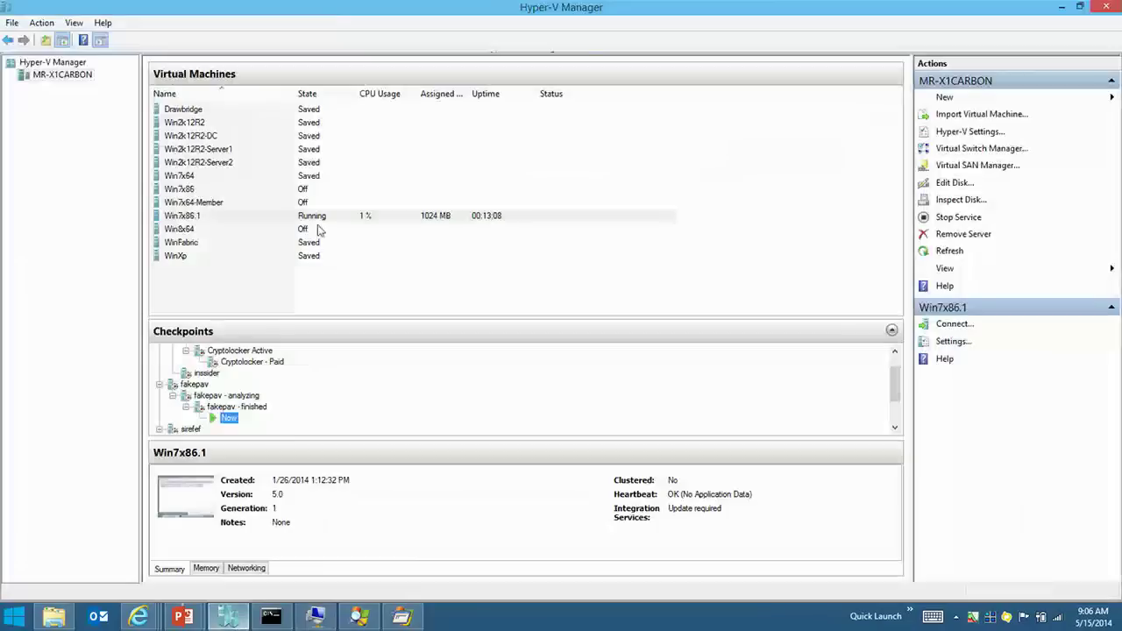
pyautogui.click(239, 230)
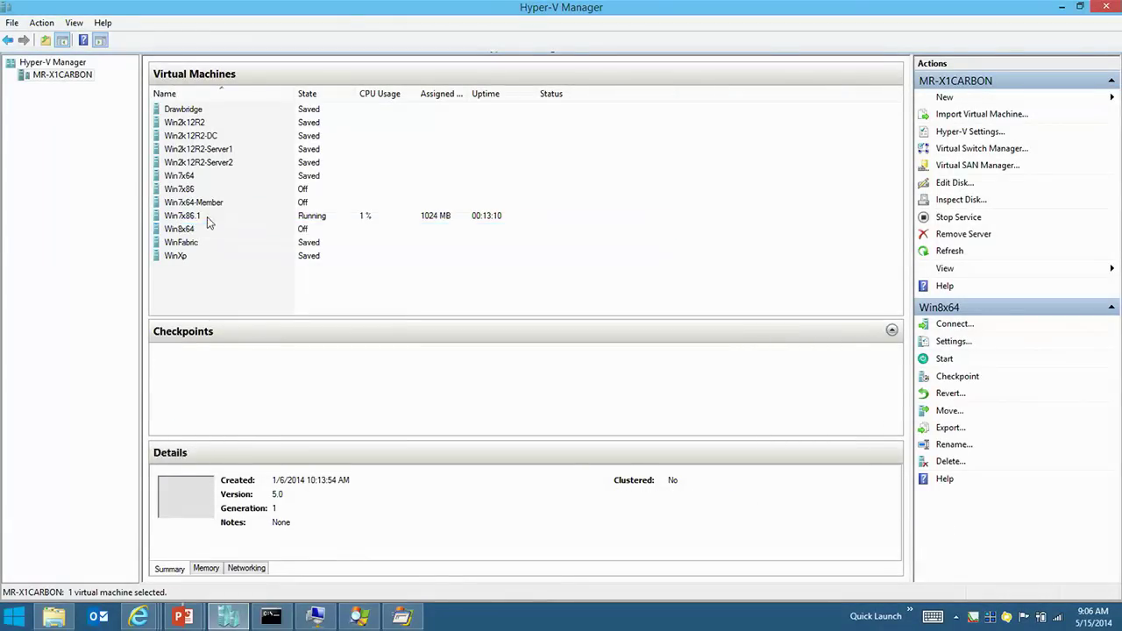
pyautogui.click(207, 217)
pyautogui.click(218, 419)
pyautogui.scroll(-2, 217, 420)
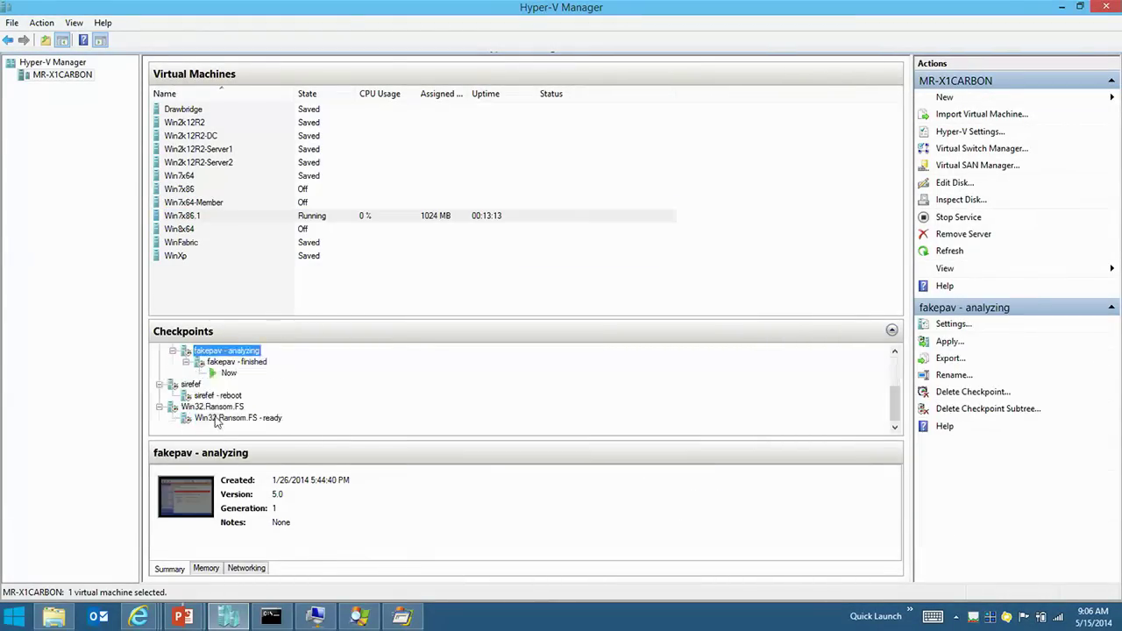
pyautogui.rightClick(236, 408)
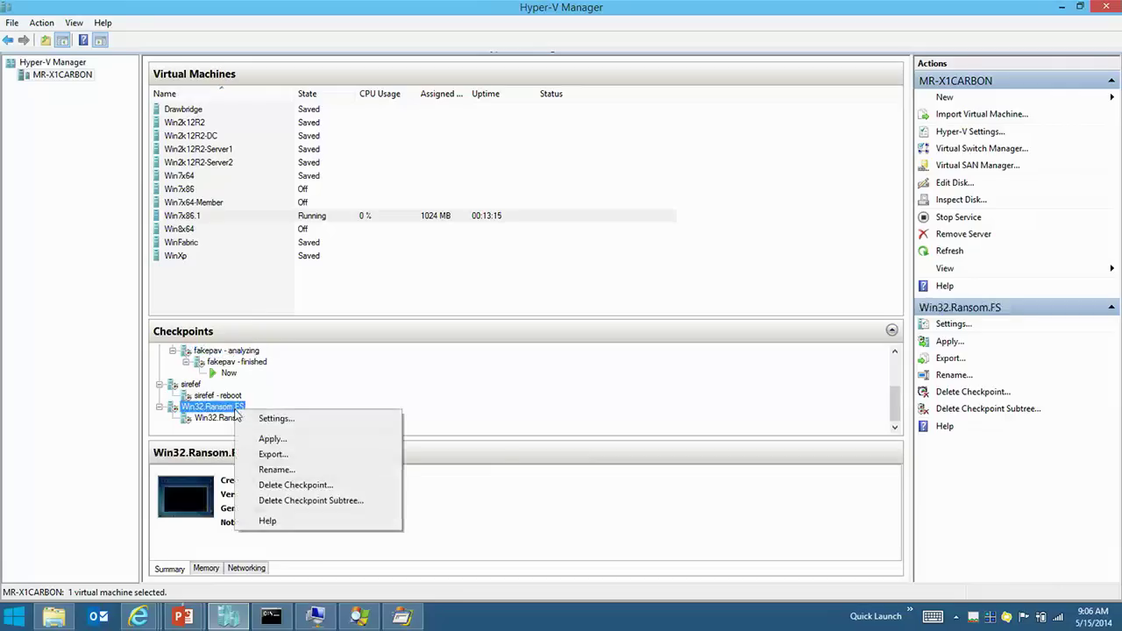
pyautogui.click(293, 438)
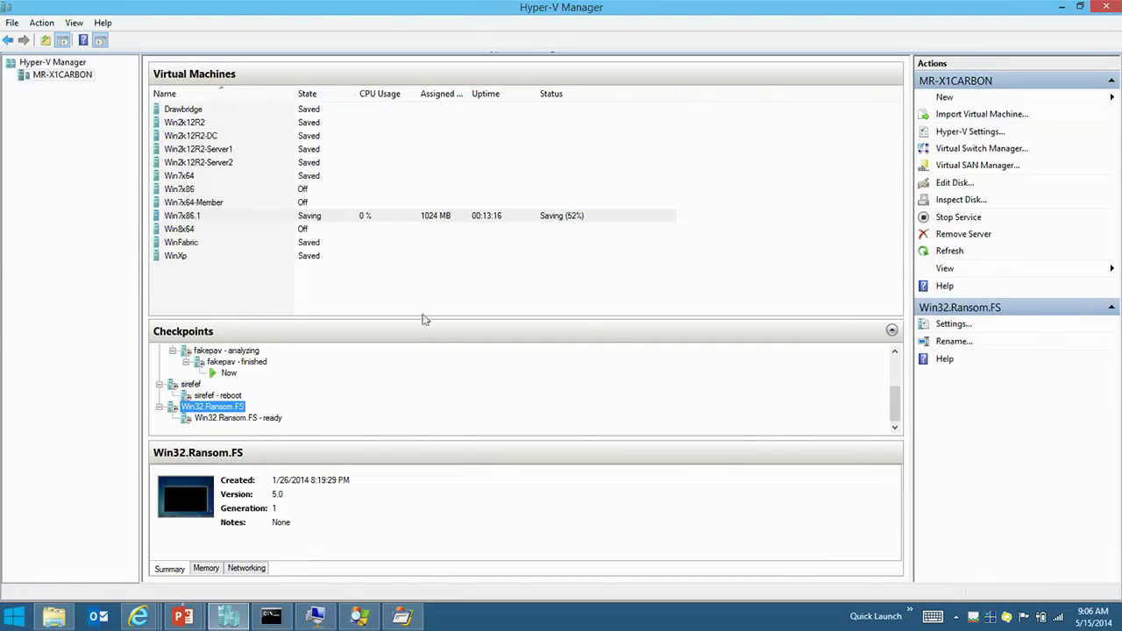
# Connect to the Win7x86.1 virtual machine from its current state in the checkpoint tree
pyautogui.click(209, 418)
pyautogui.rightClick(204, 419)
pyautogui.click(246, 428)
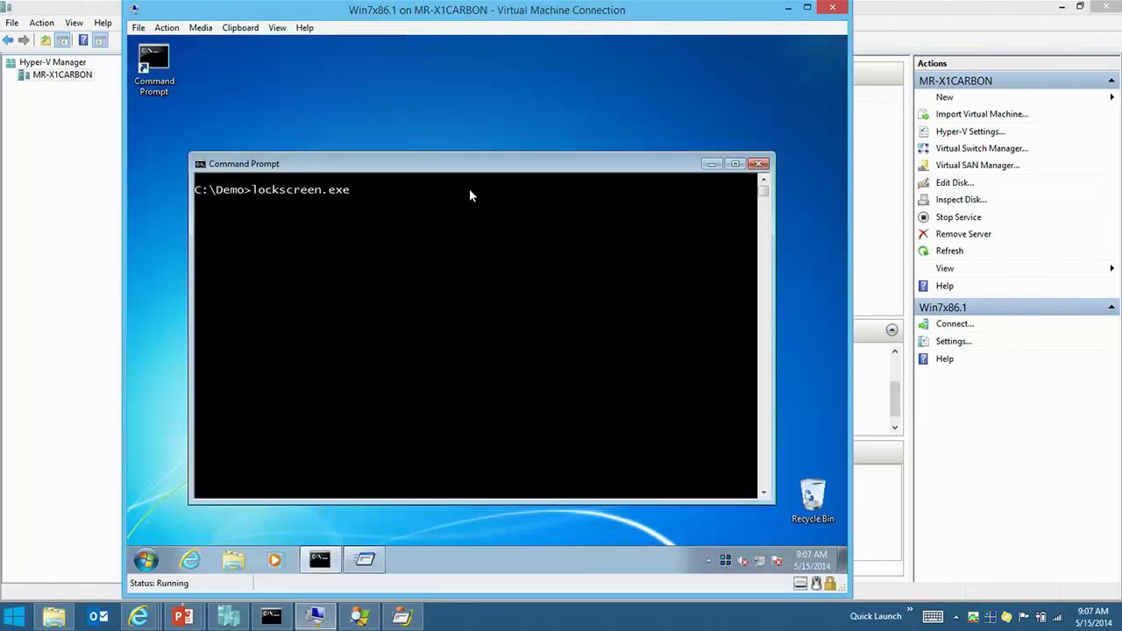
pyautogui.click(473, 264)
pyautogui.press('Return')
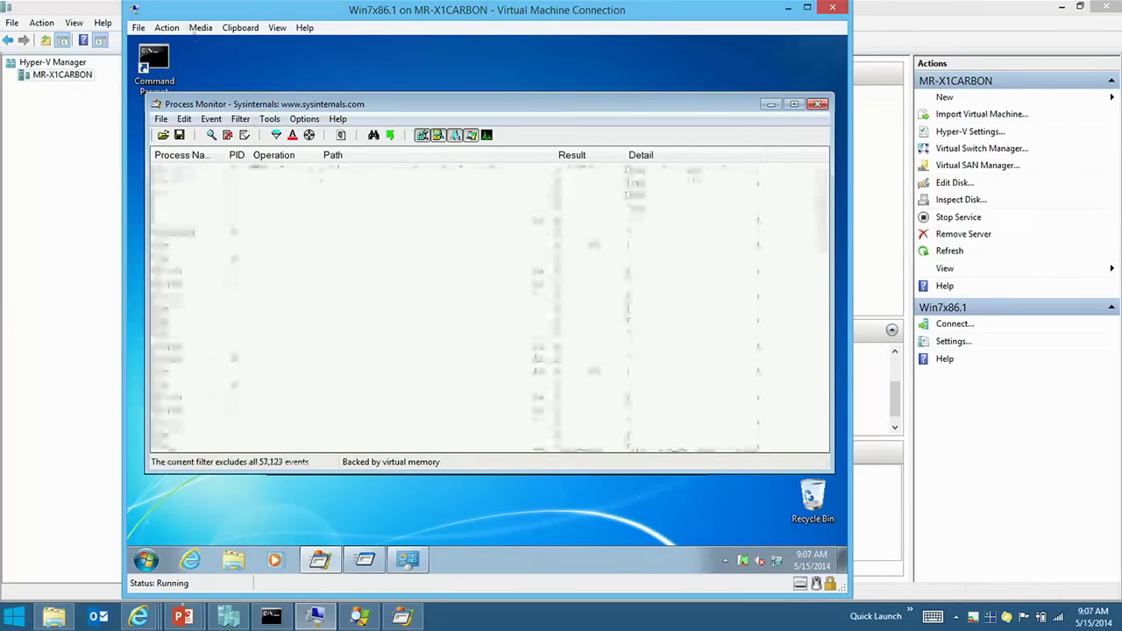
pyautogui.click(166, 27)
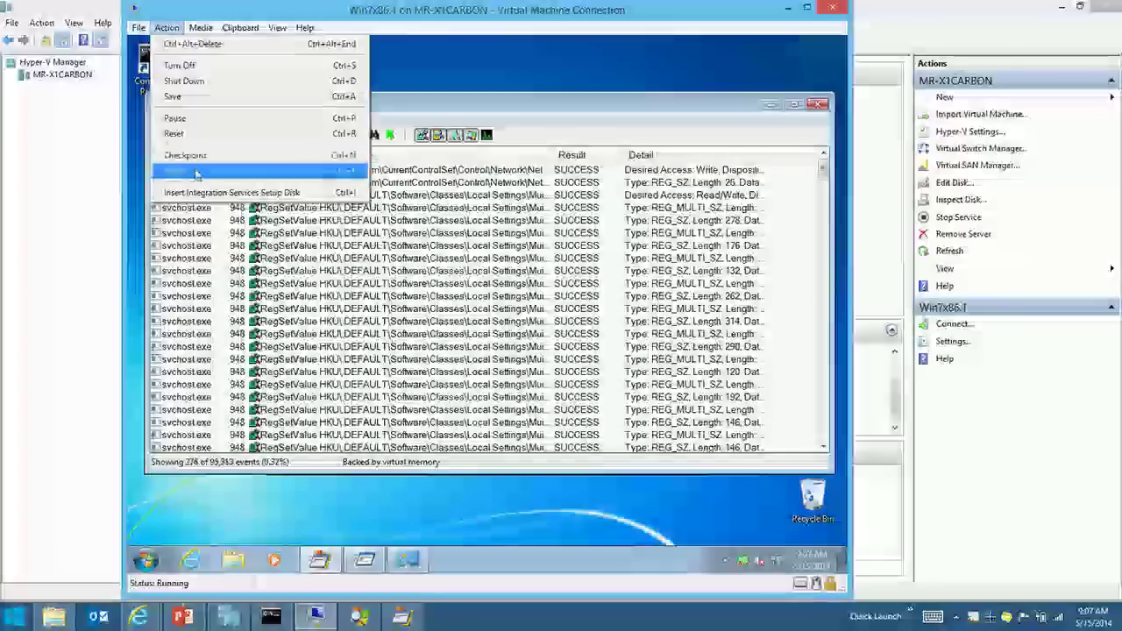
pyautogui.click(175, 171)
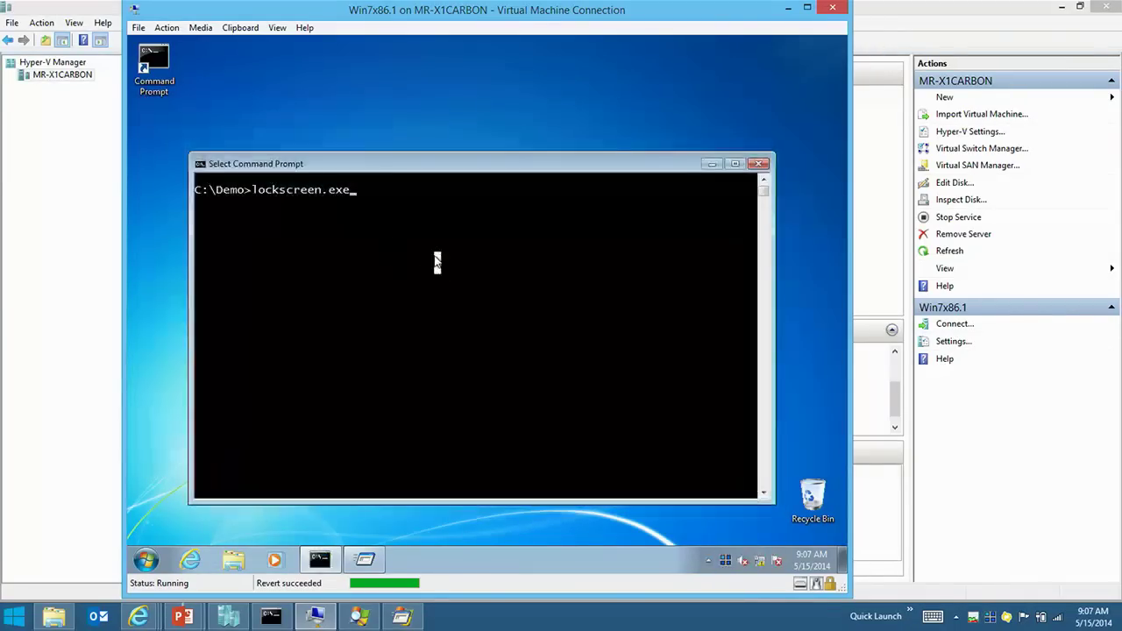
# Run lockscreen.exe from C:\Demo in the virtual machine's Command Prompt
pyautogui.click(436, 261)
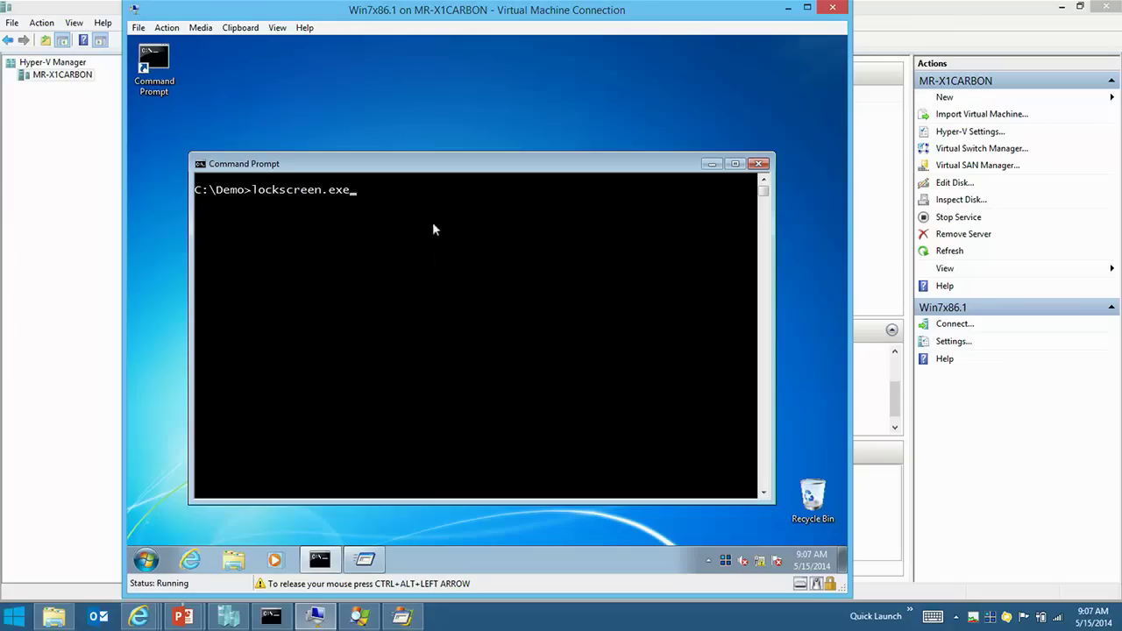
pyautogui.press('Return')
pyautogui.click(94, 6)
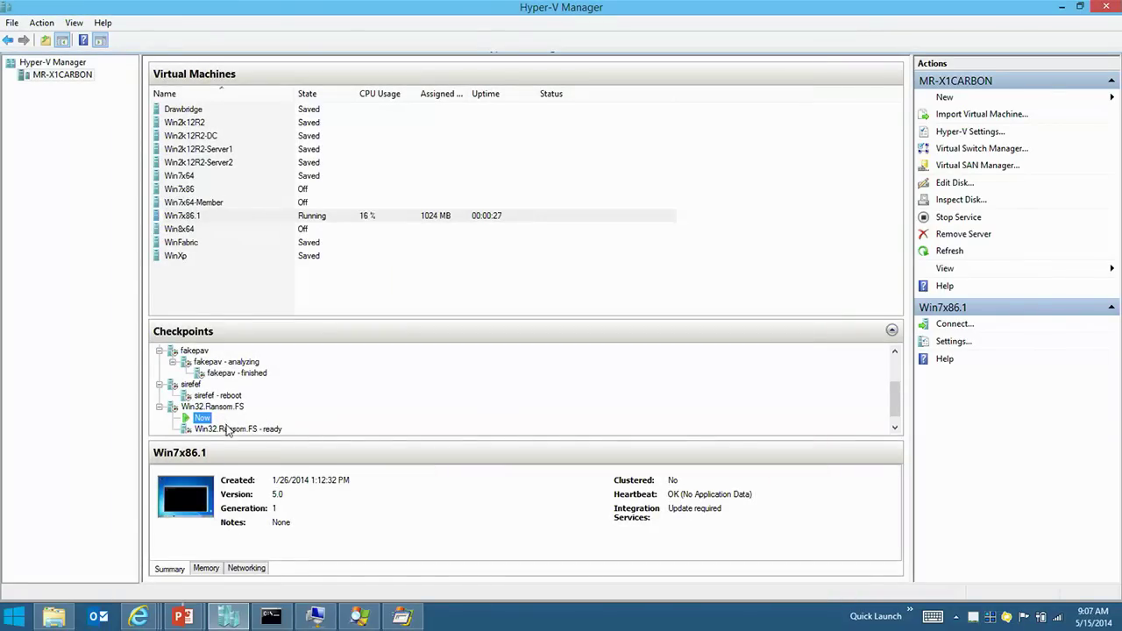
# Return to Hyper-V Manager and apply the Win32.Ransom.FS - ready checkpoint to the Win7x86.1 virtual machine
pyautogui.hotkey('alt', 'Tab')
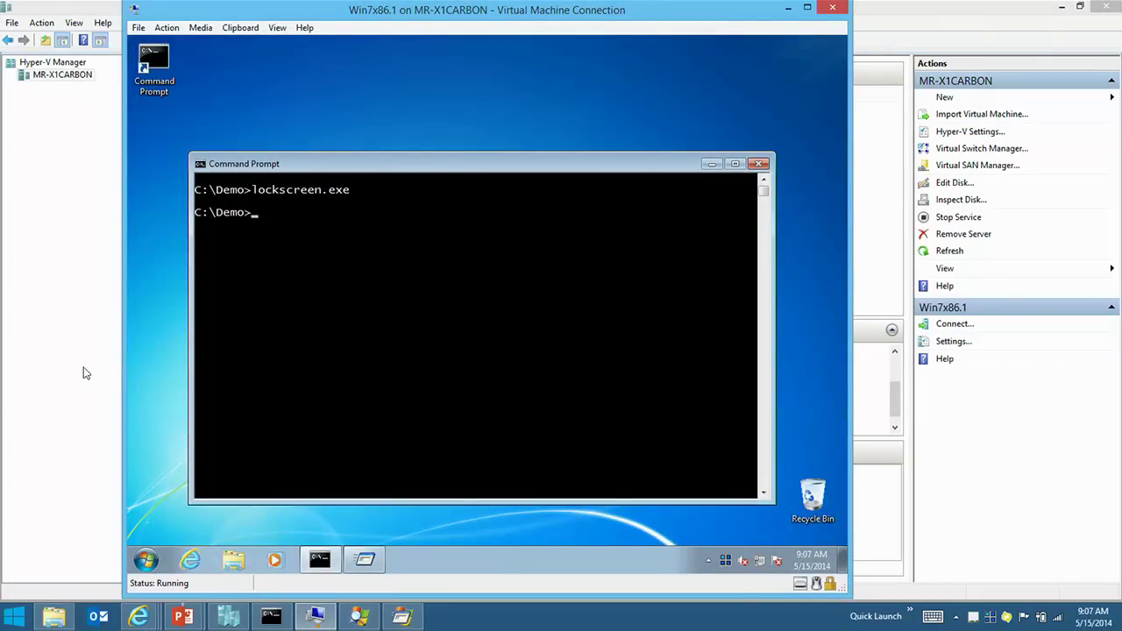
pyautogui.click(77, 369)
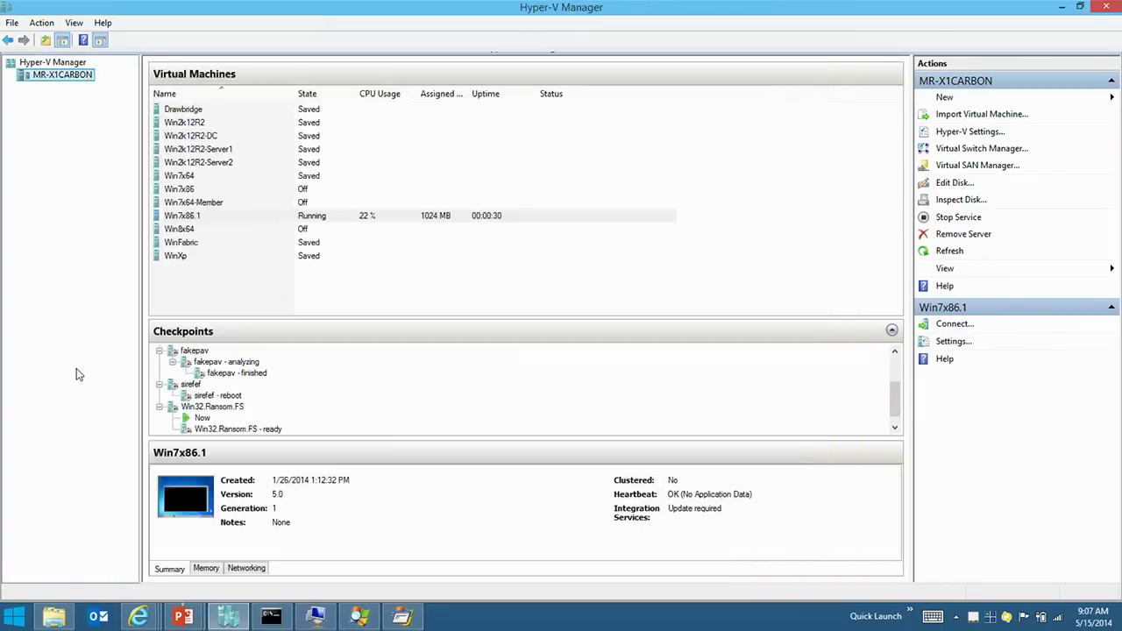
pyautogui.rightClick(234, 429)
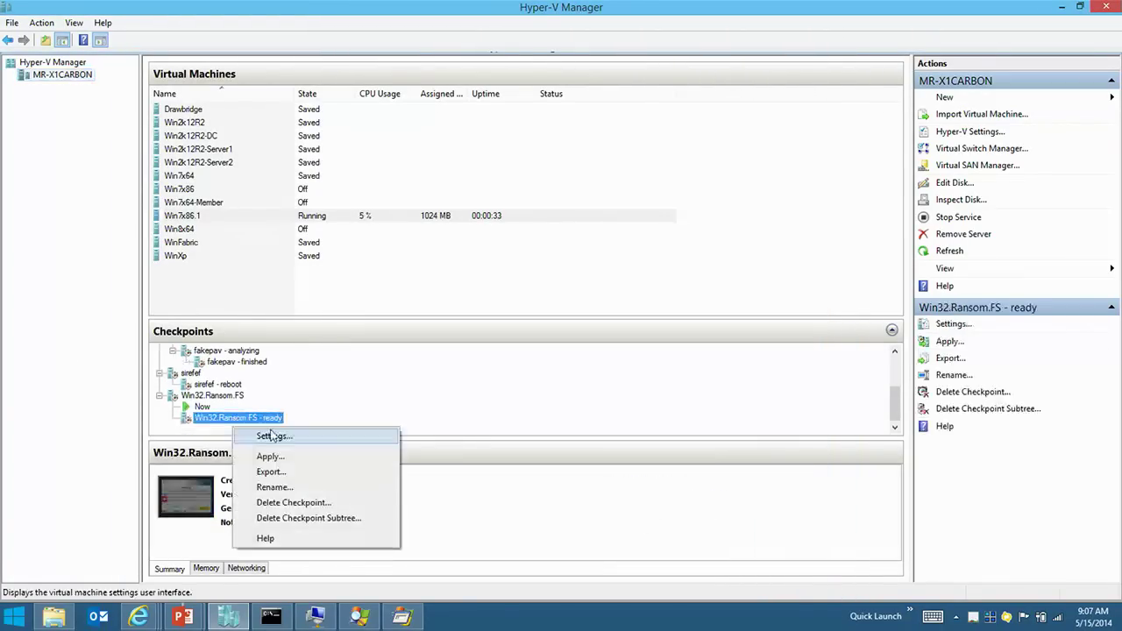
pyautogui.click(293, 457)
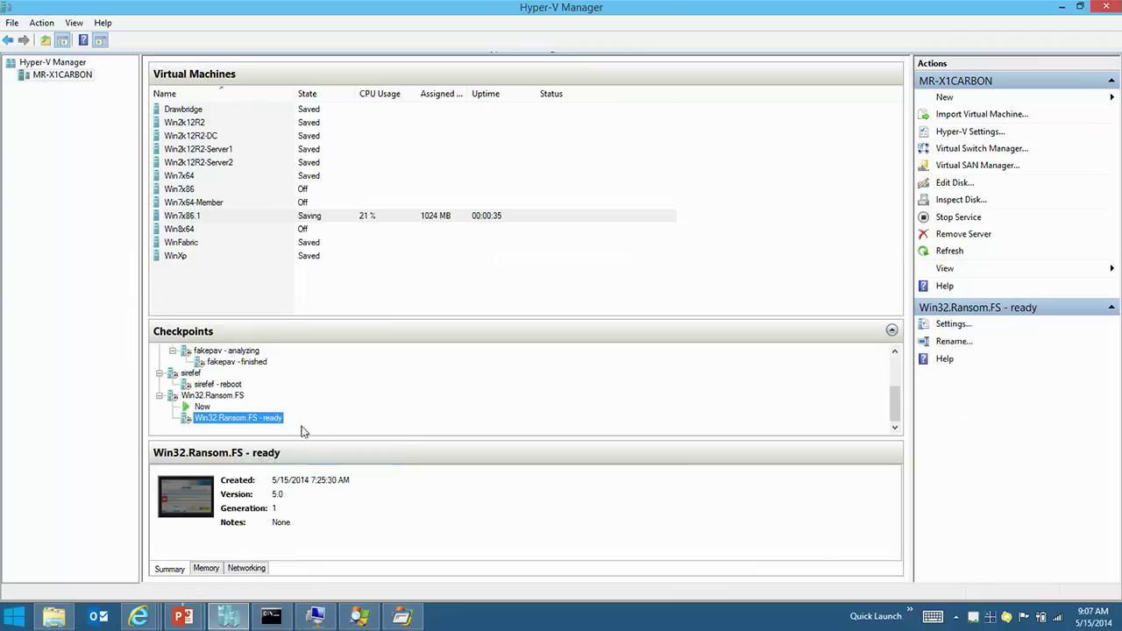
# Switch to the Win7x86.1 virtual machine connection and stop the event capture in Process Monitor
pyautogui.hotkey('alt', 'Tab')
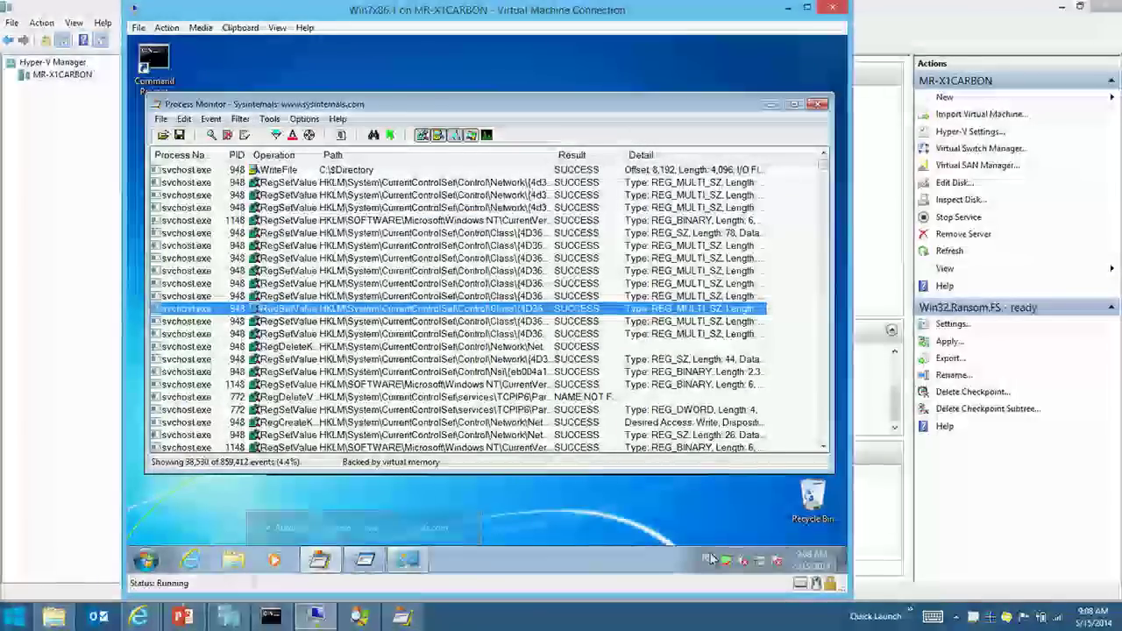
pyautogui.moveTo(727, 563)
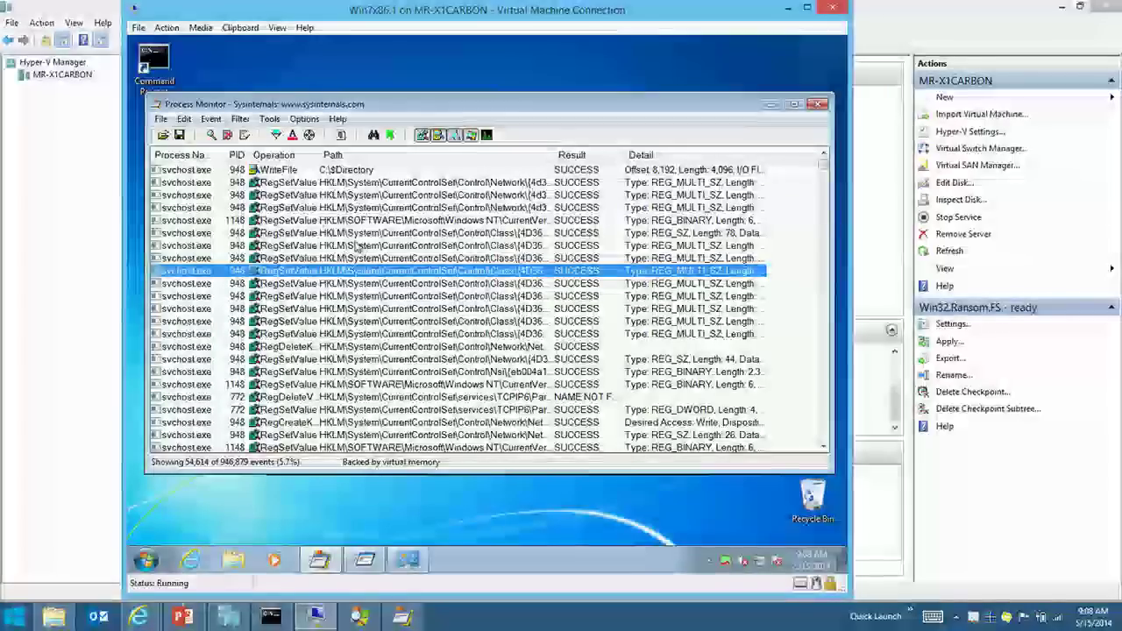
pyautogui.click(211, 135)
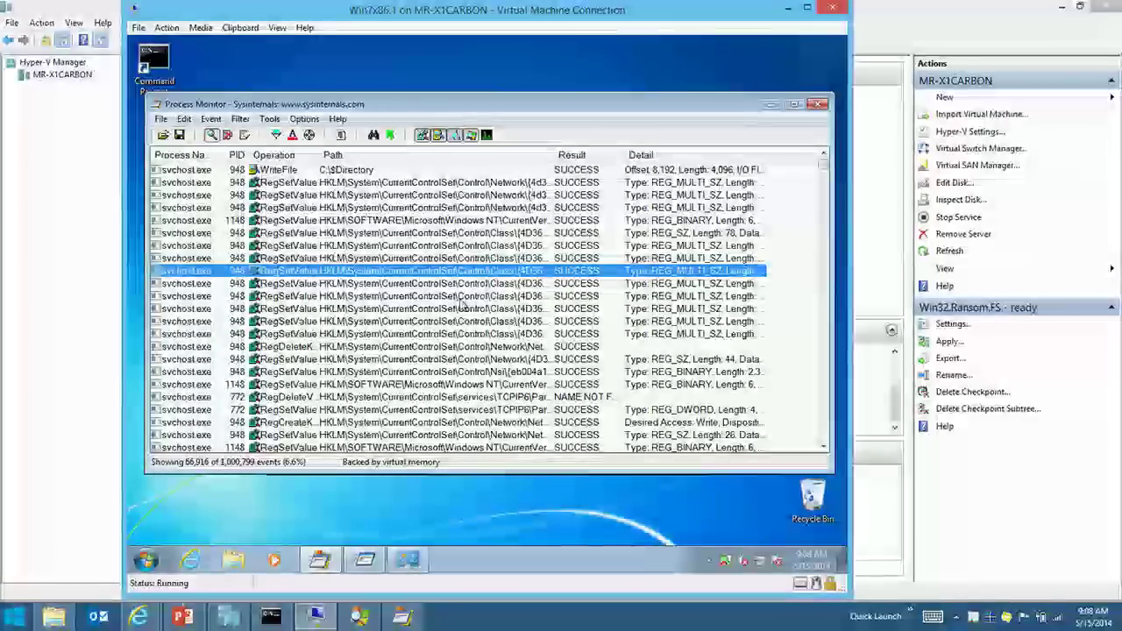
# Open Process Explorer in the virtual machine and examine the lockscreen.exe process with its company name and VirusTotal rating
pyautogui.click(727, 562)
pyautogui.scroll(-9, 554, 339)
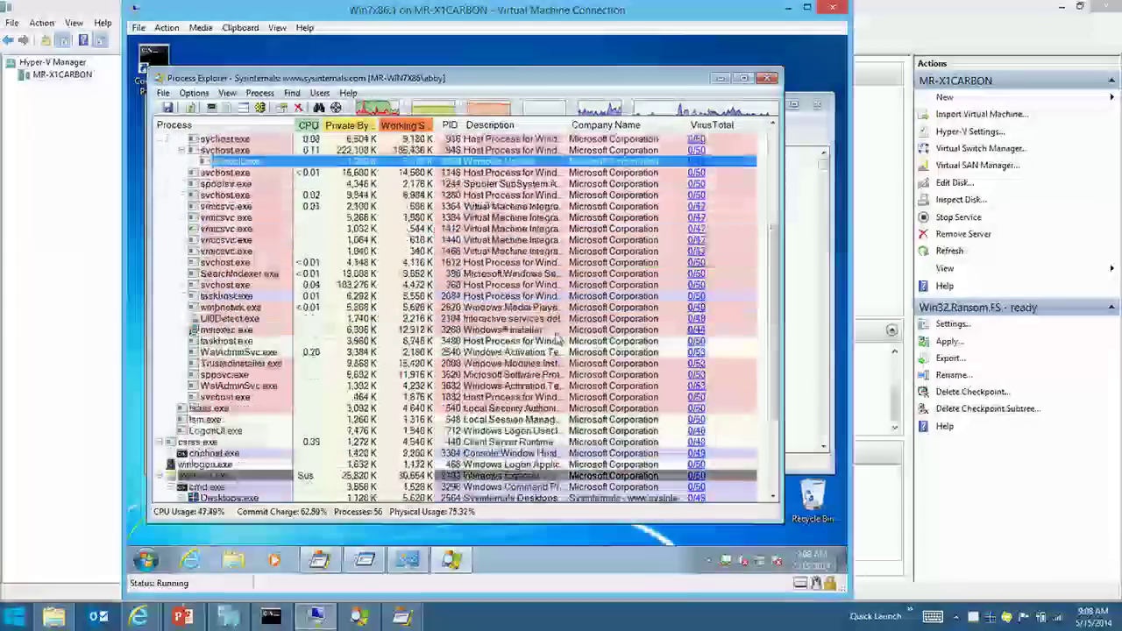
pyautogui.click(271, 441)
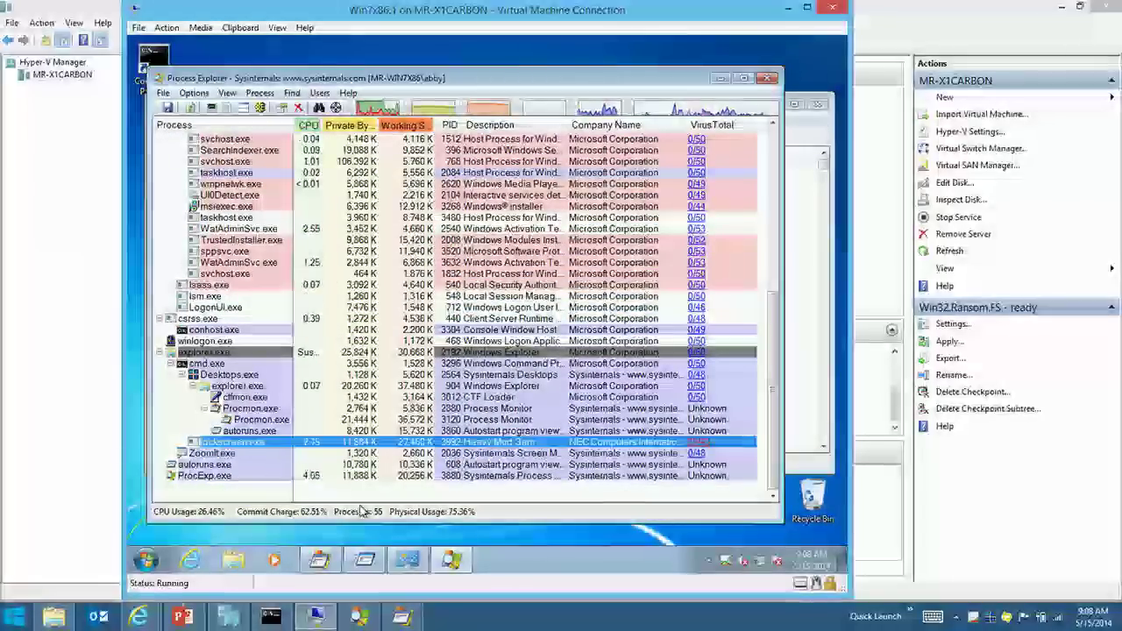
pyautogui.click(252, 431)
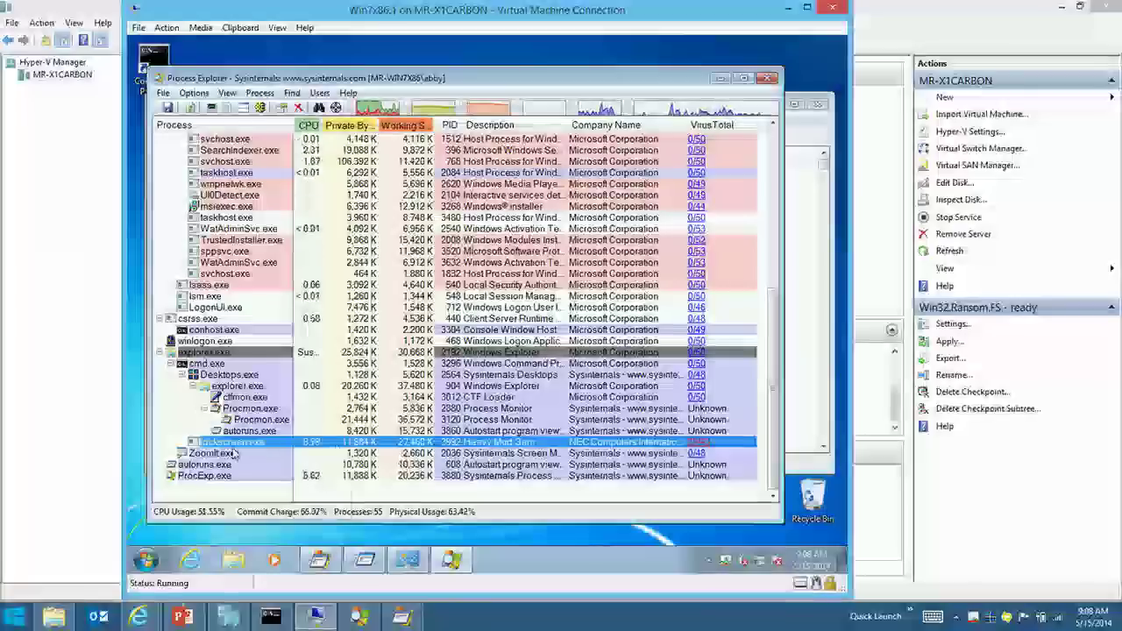
pyautogui.click(273, 443)
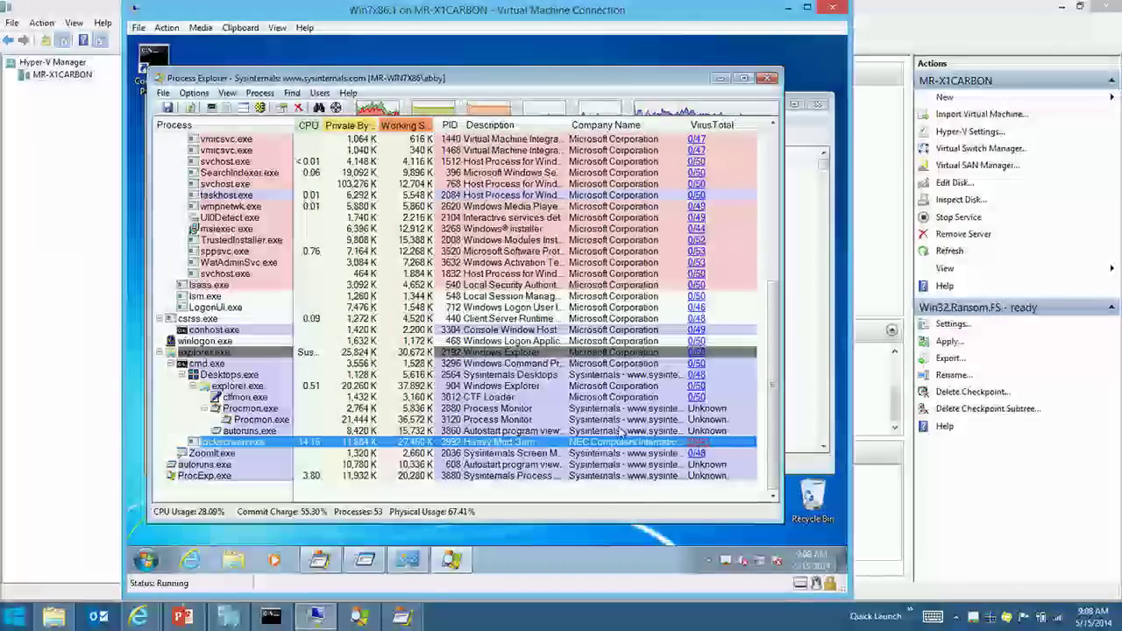
pyautogui.click(164, 28)
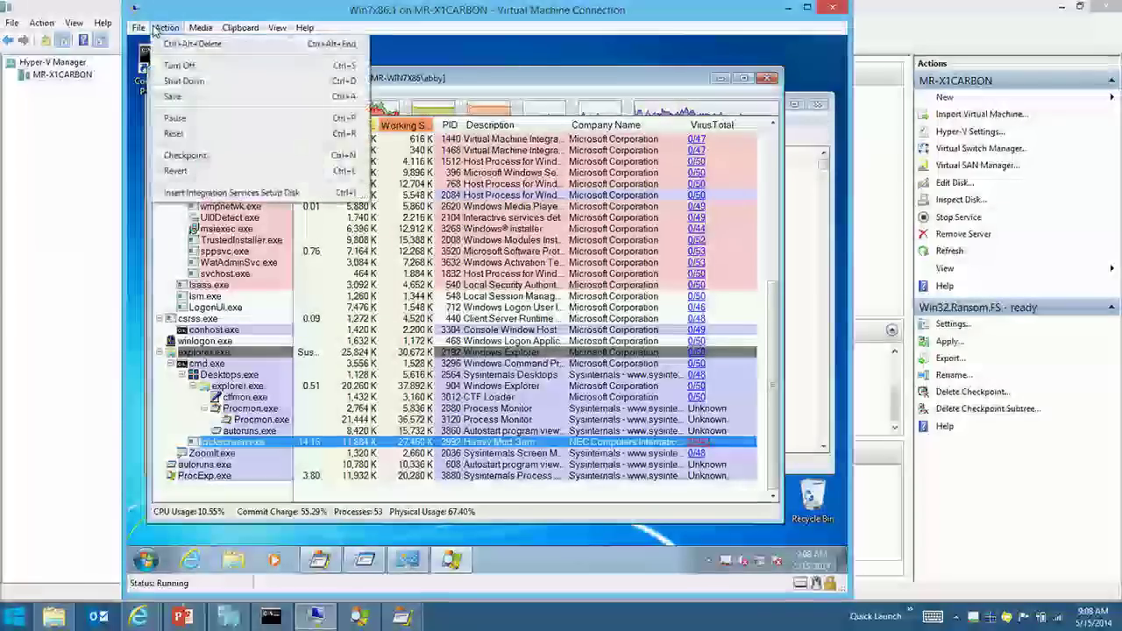
pyautogui.click(532, 291)
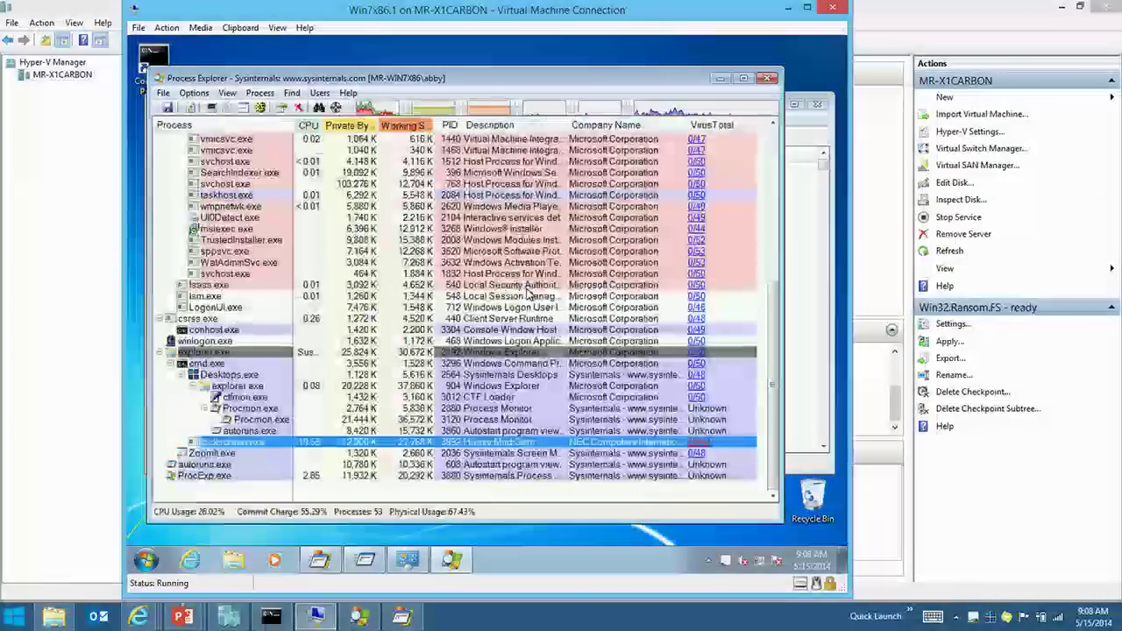
# Revert the Win7x86.1 virtual machine to its last checkpoint and bring up the process list in Process Explorer
pyautogui.click(167, 28)
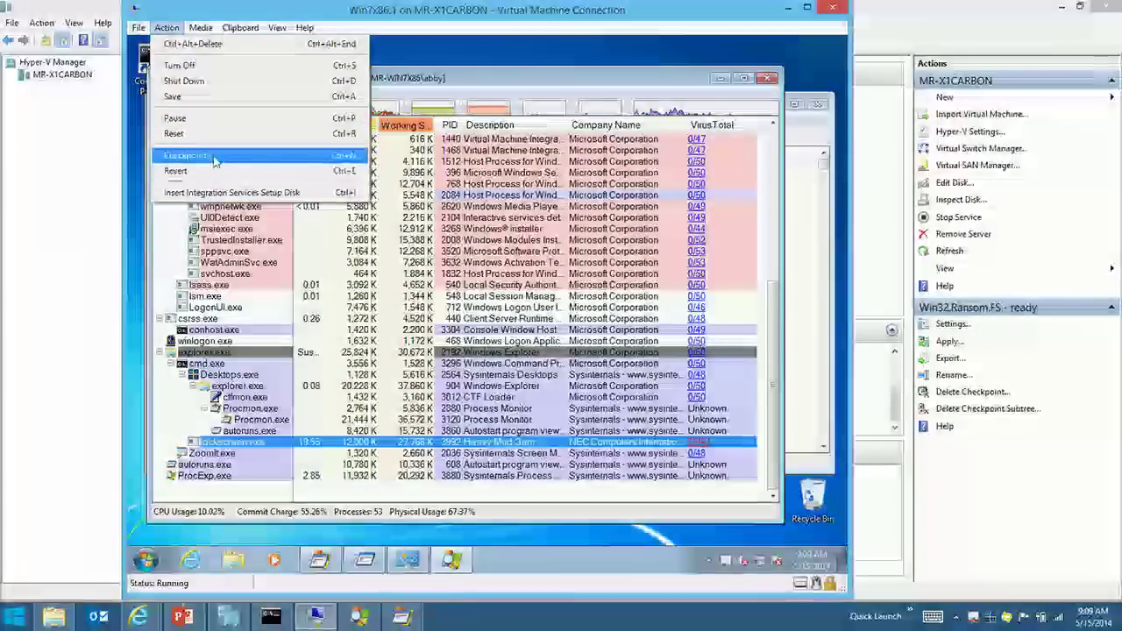
pyautogui.click(184, 171)
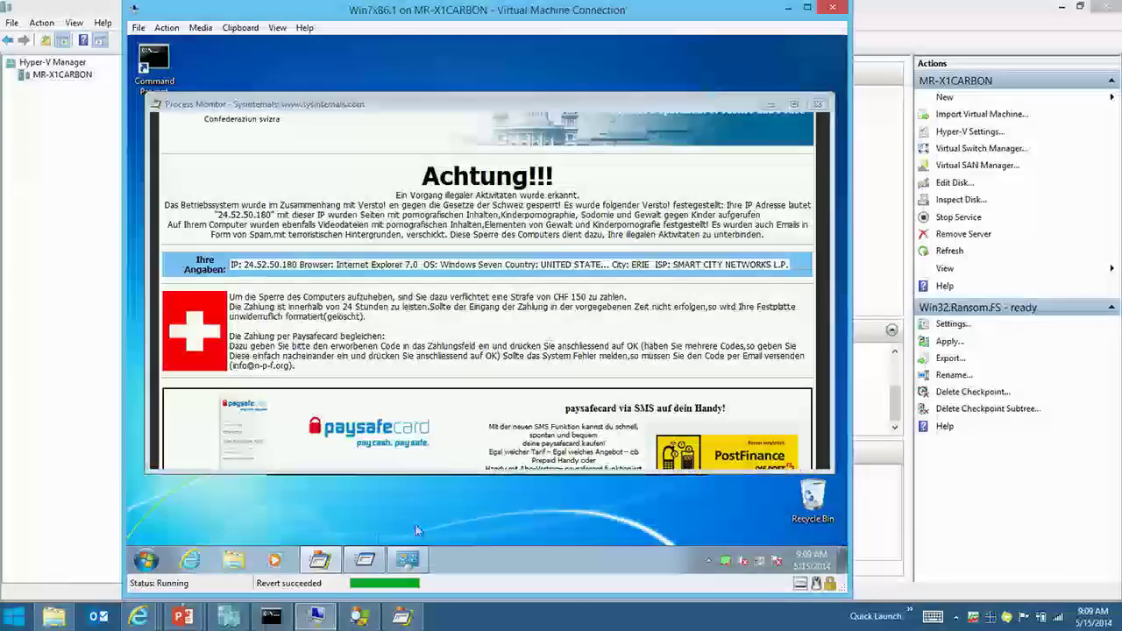
pyautogui.click(359, 560)
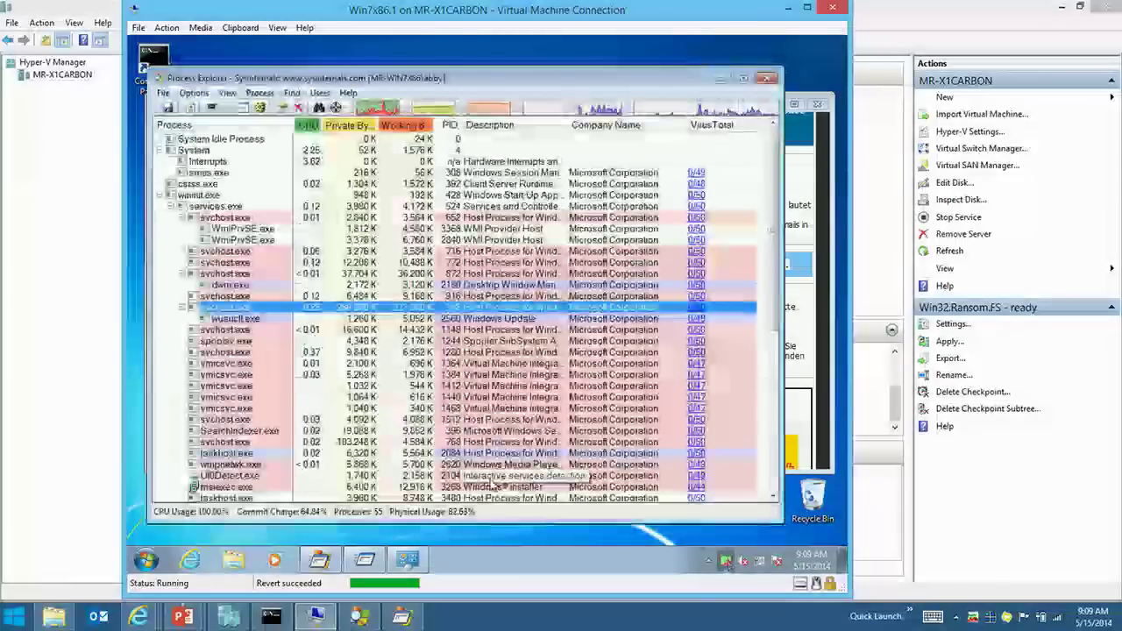
pyautogui.click(321, 560)
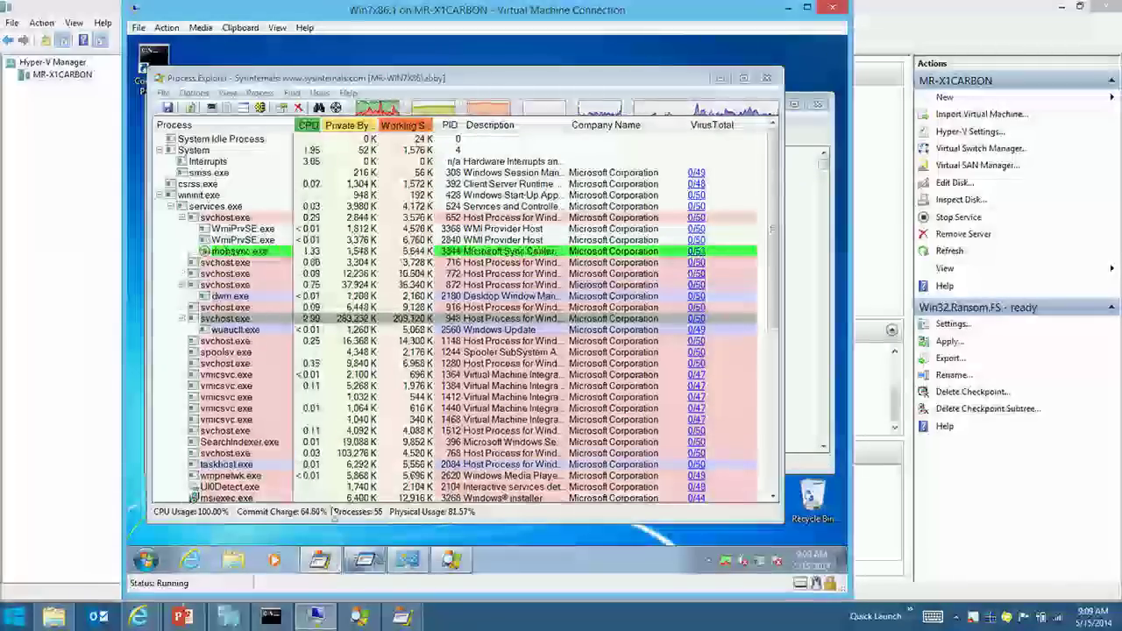
pyautogui.scroll(-8, 515, 311)
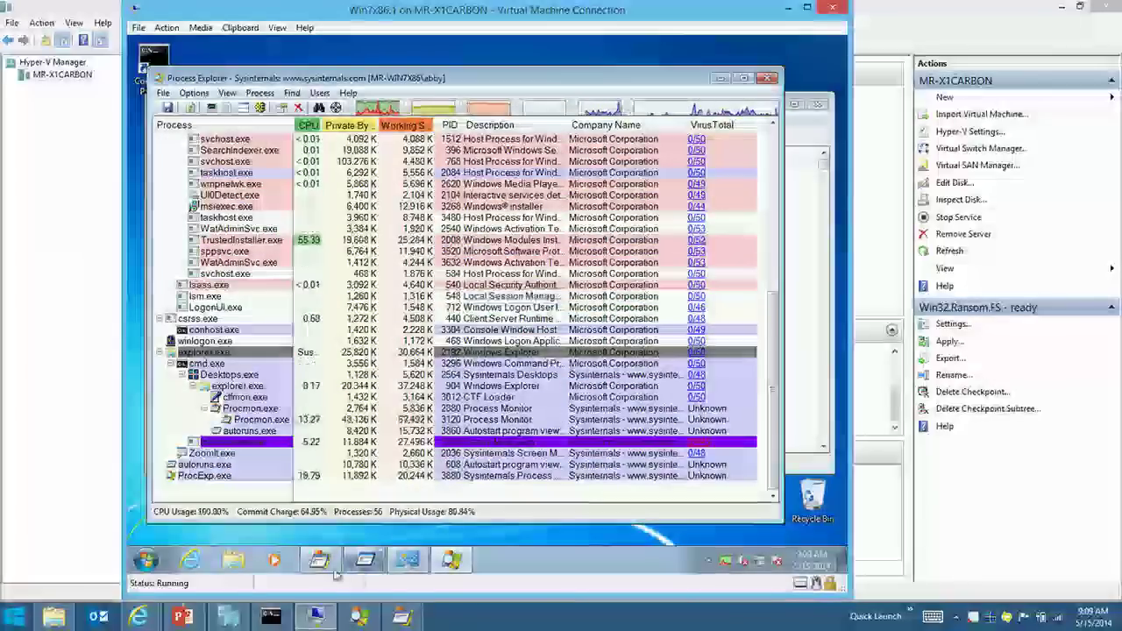
# Stop the event capture in Process Monitor and select the lockscreen.exe process in Process Explorer
pyautogui.hotkey('alt', 'Tab')
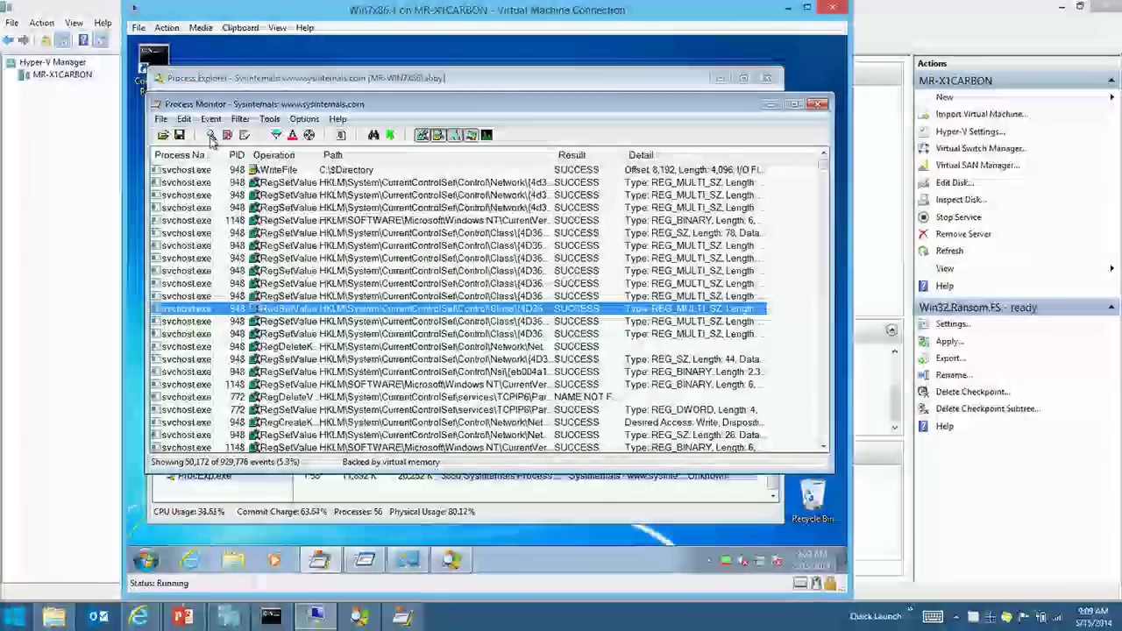
pyautogui.hotkey('alt', 'Tab')
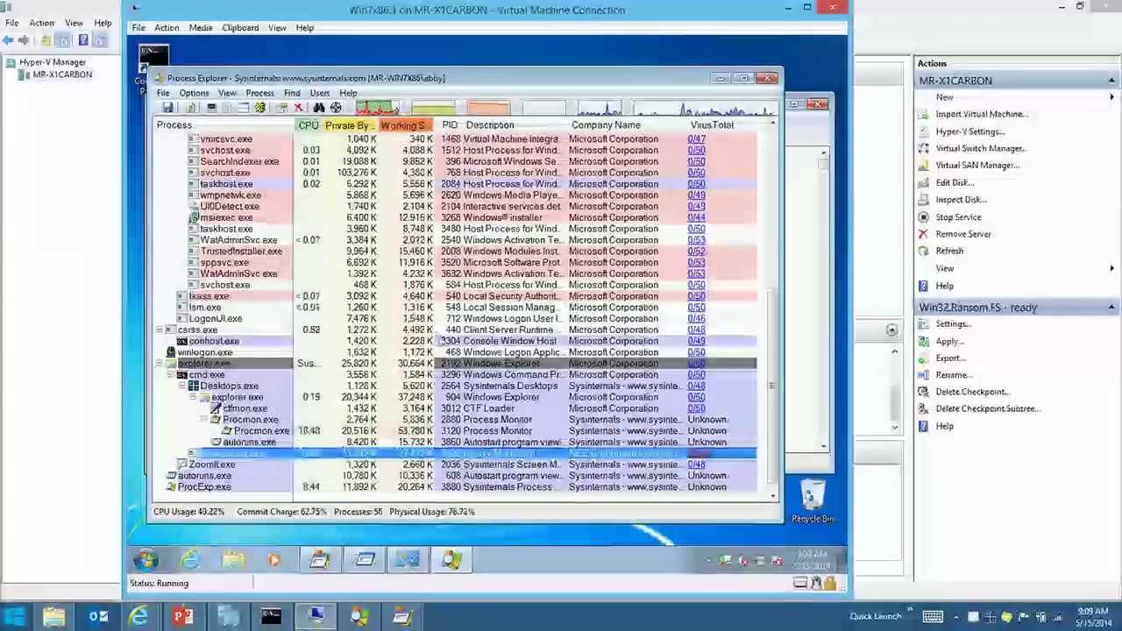
pyautogui.click(693, 440)
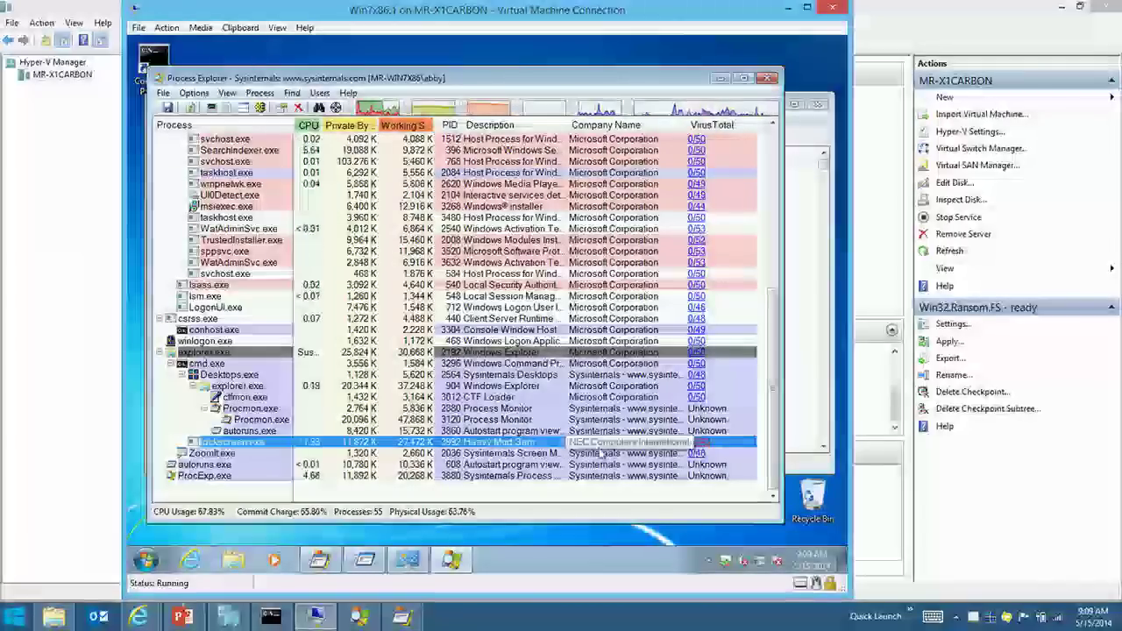
# Open the properties of lockscreen.exe, show its in-memory strings and search them for "http"
pyautogui.doubleClick(529, 444)
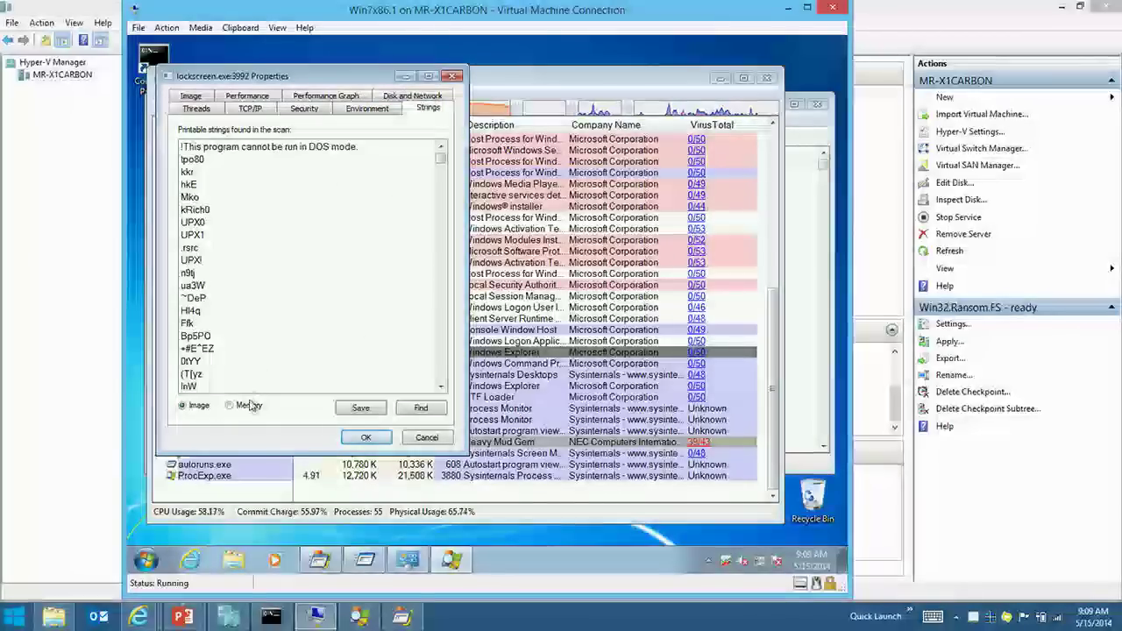
pyautogui.click(301, 198)
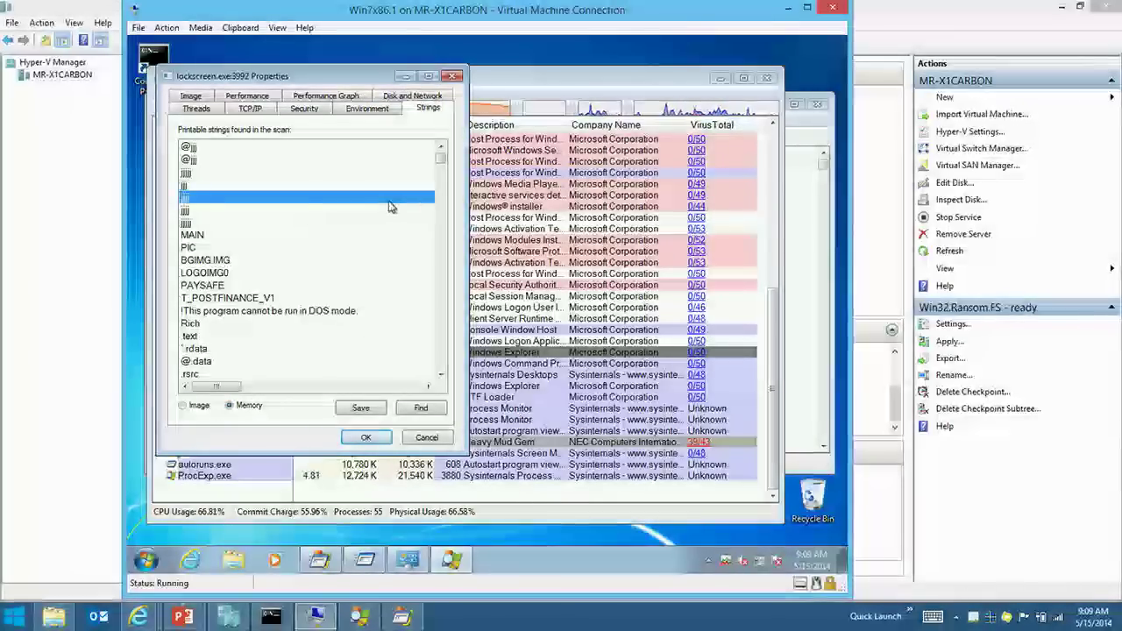
pyautogui.hotkey('ctrl', 'f')
pyautogui.write('http')
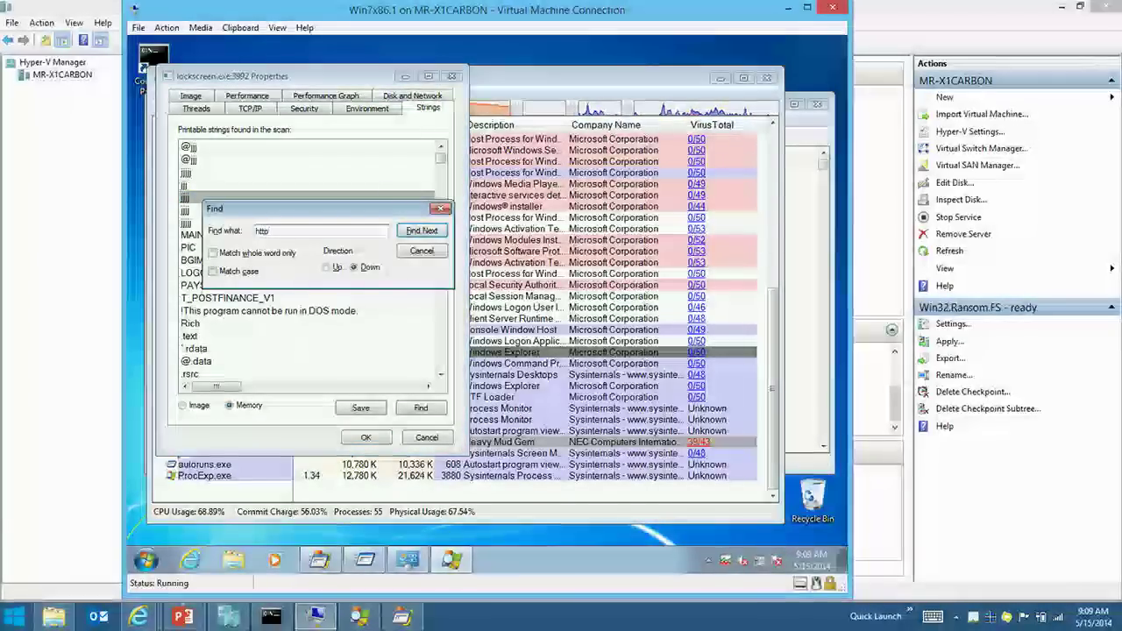
pyautogui.press('Return')
# Highlight the URL string among the memory strings of lockscreen.exe and close the properties
pyautogui.scroll(-4, 390, 206)
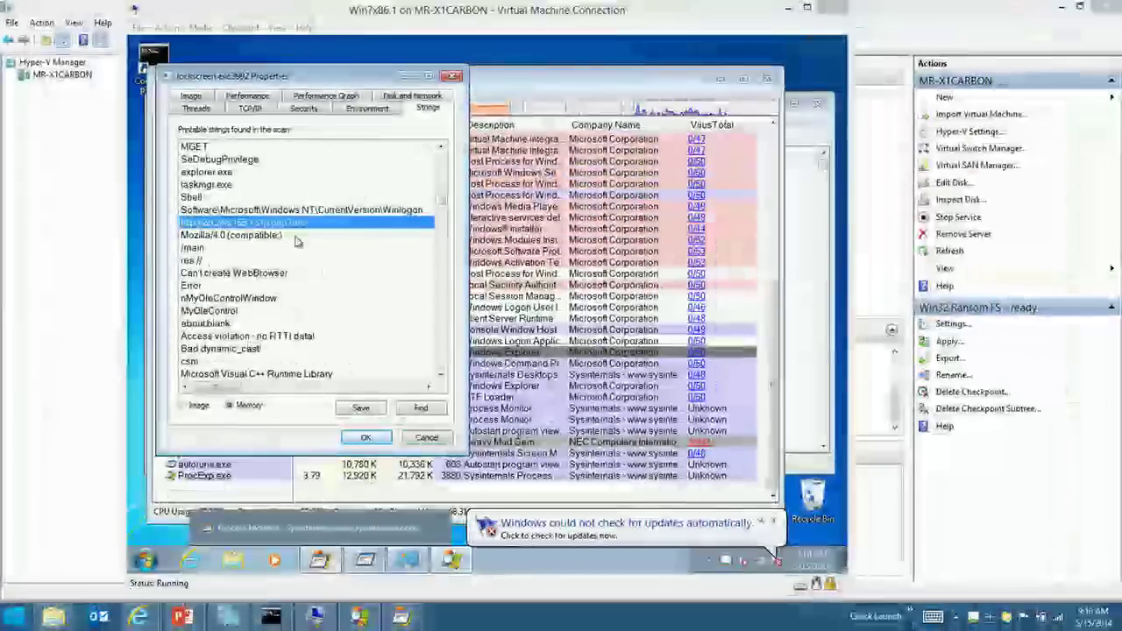
pyautogui.click(342, 194)
pyautogui.click(305, 223)
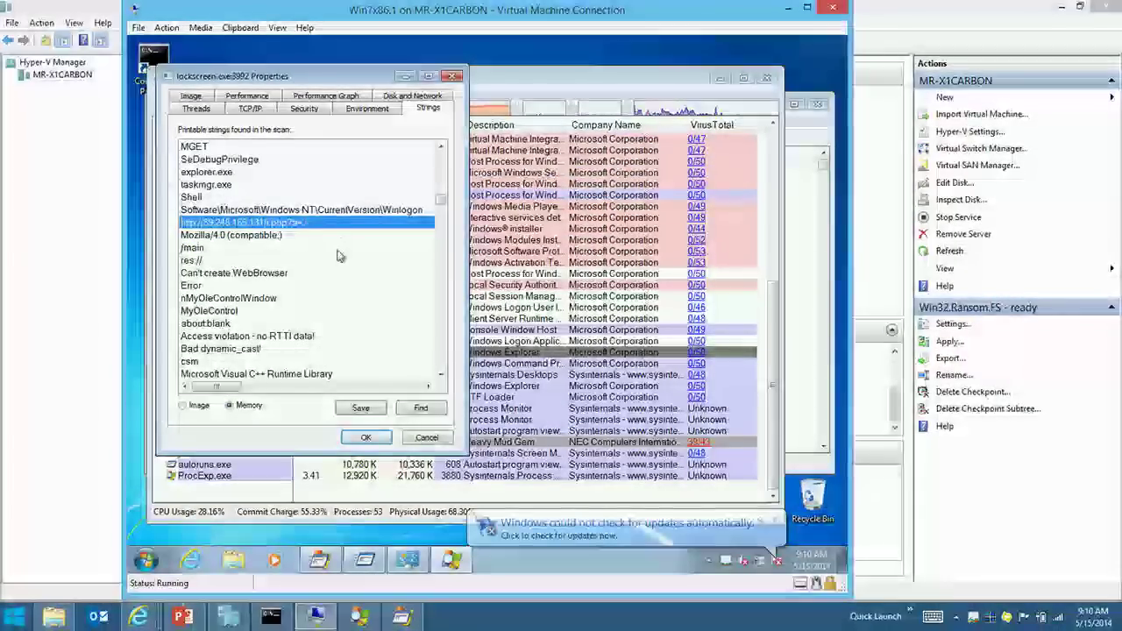
pyautogui.click(427, 437)
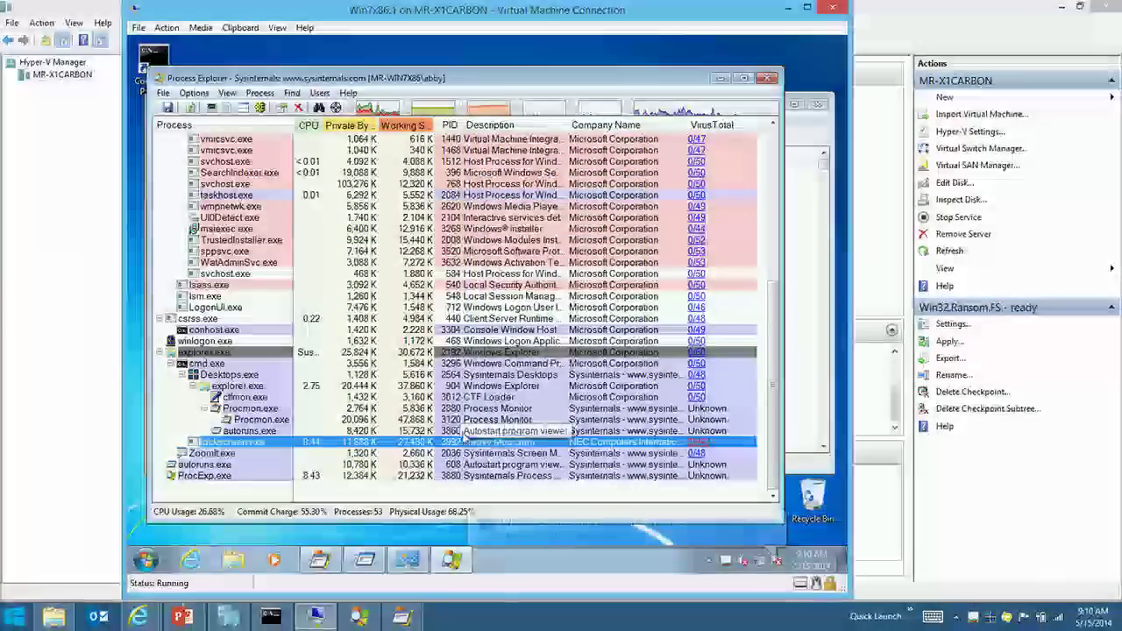
# Review the image details of lockscreen.exe, including its path and parent process, and close the properties
pyautogui.doubleClick(278, 443)
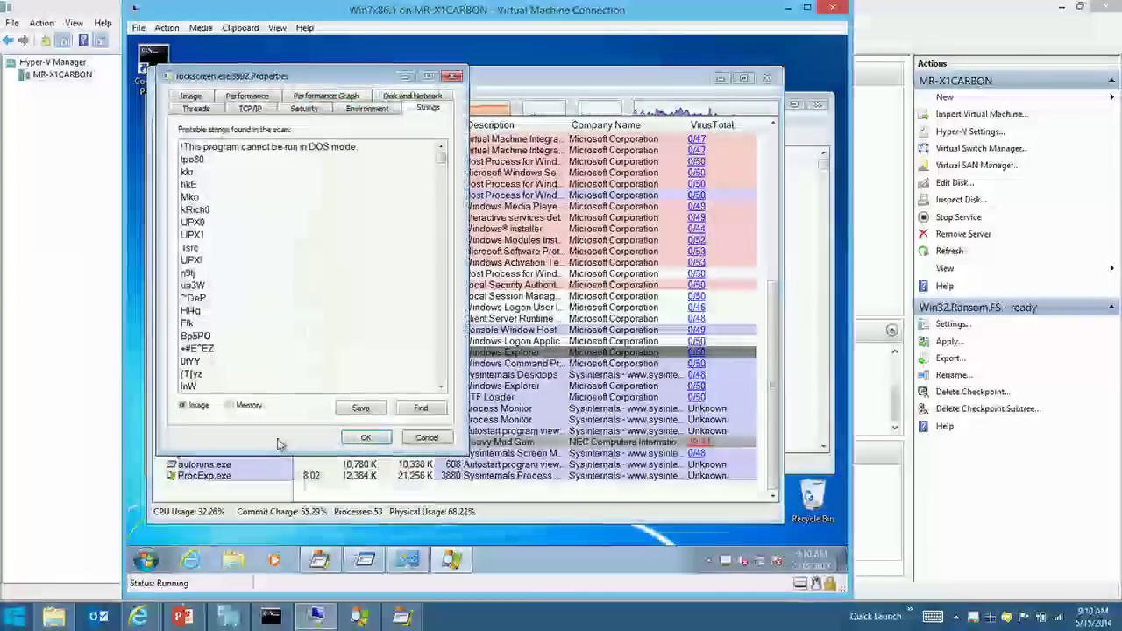
pyautogui.click(191, 107)
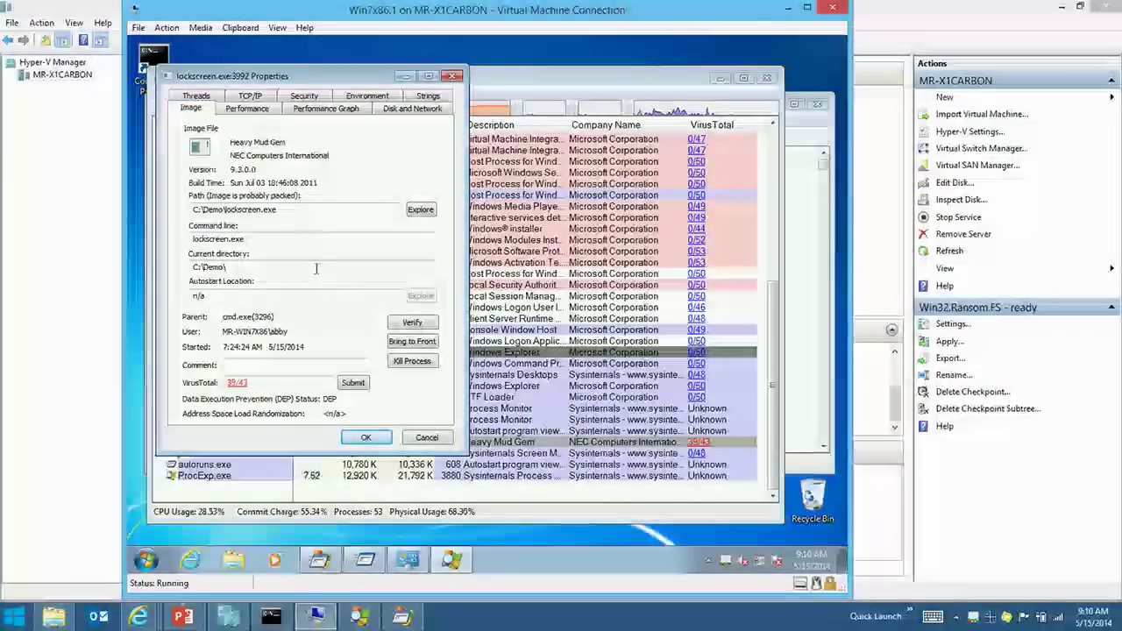
pyautogui.click(365, 437)
# Examine the lockscreen.exe autostart entry and its Winlogon\Shell registry location in Autoruns, widening the Autorun Entry column
pyautogui.click(368, 562)
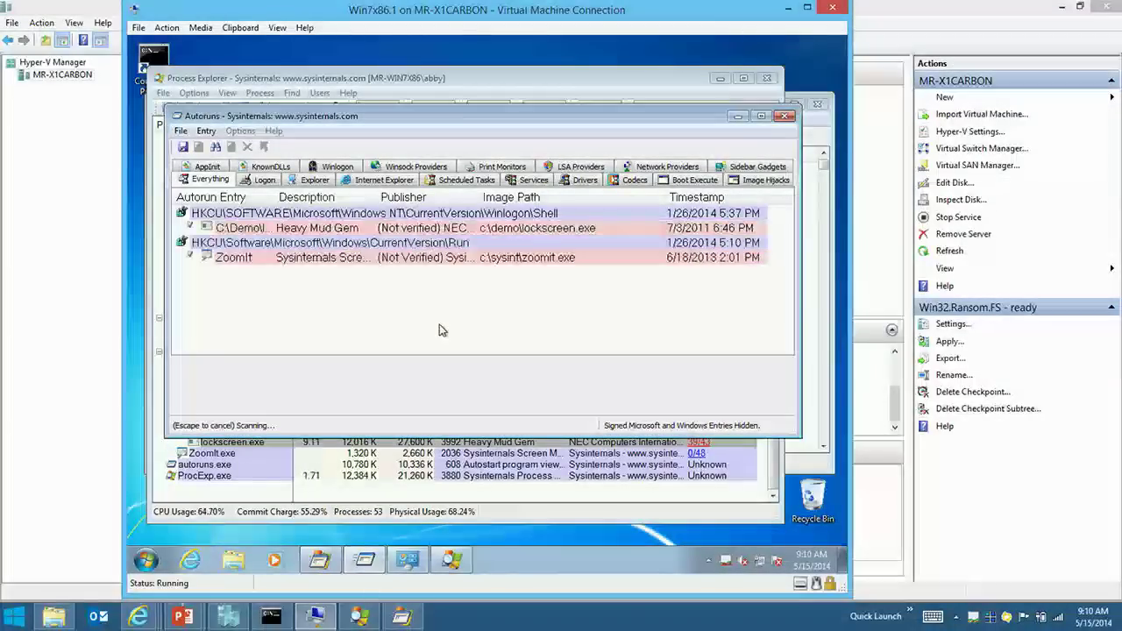
pyautogui.click(420, 228)
pyautogui.moveTo(274, 198); pyautogui.dragTo(381, 205)
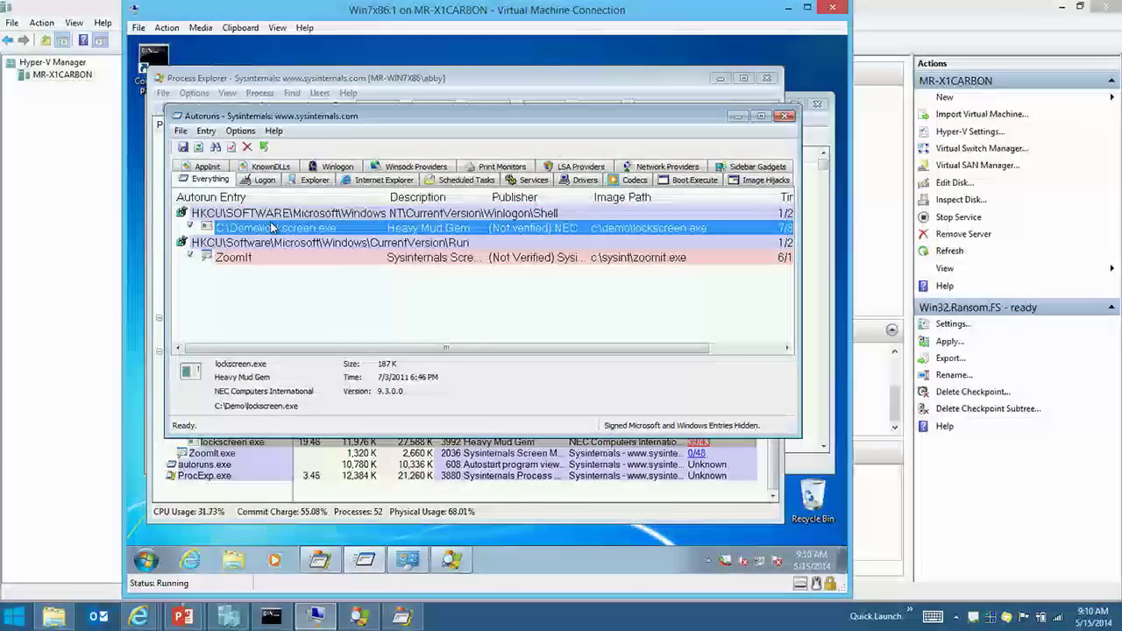
pyautogui.rightClick(208, 218)
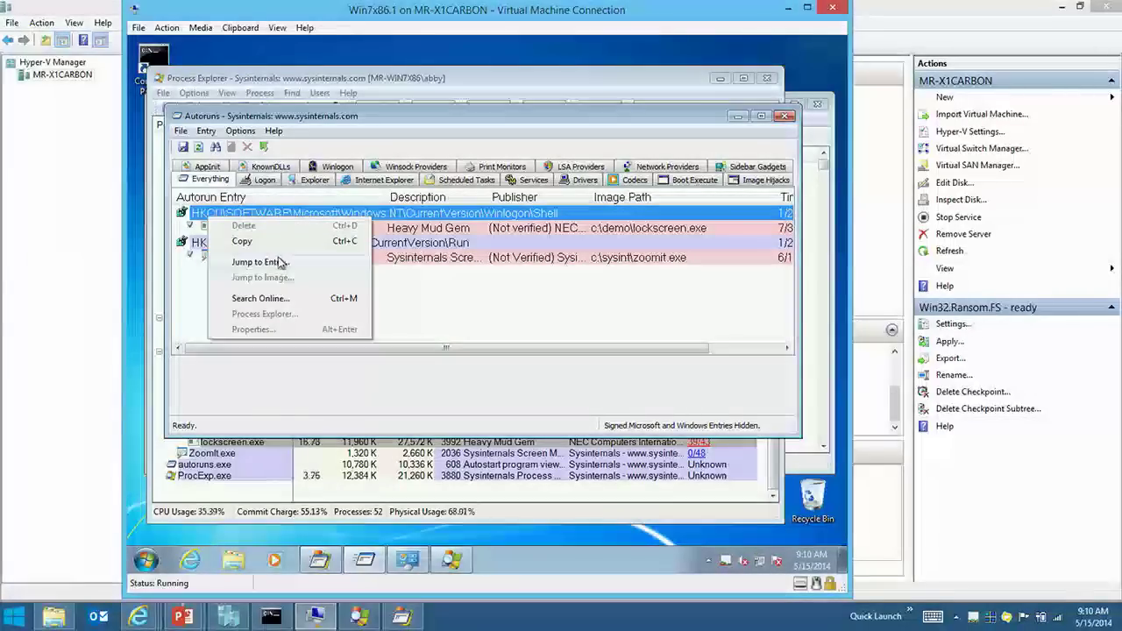
pyautogui.click(556, 258)
# Back in Process Explorer, cancel a restart of the suspended parent explorer.exe process and resume it instead
pyautogui.click(499, 441)
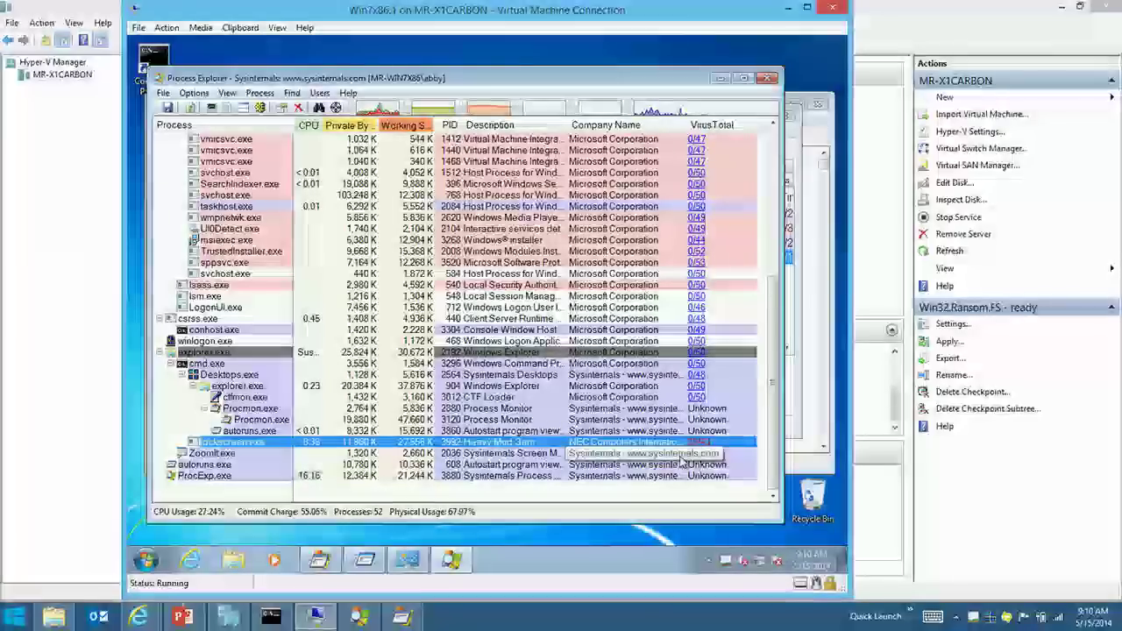
pyautogui.rightClick(549, 352)
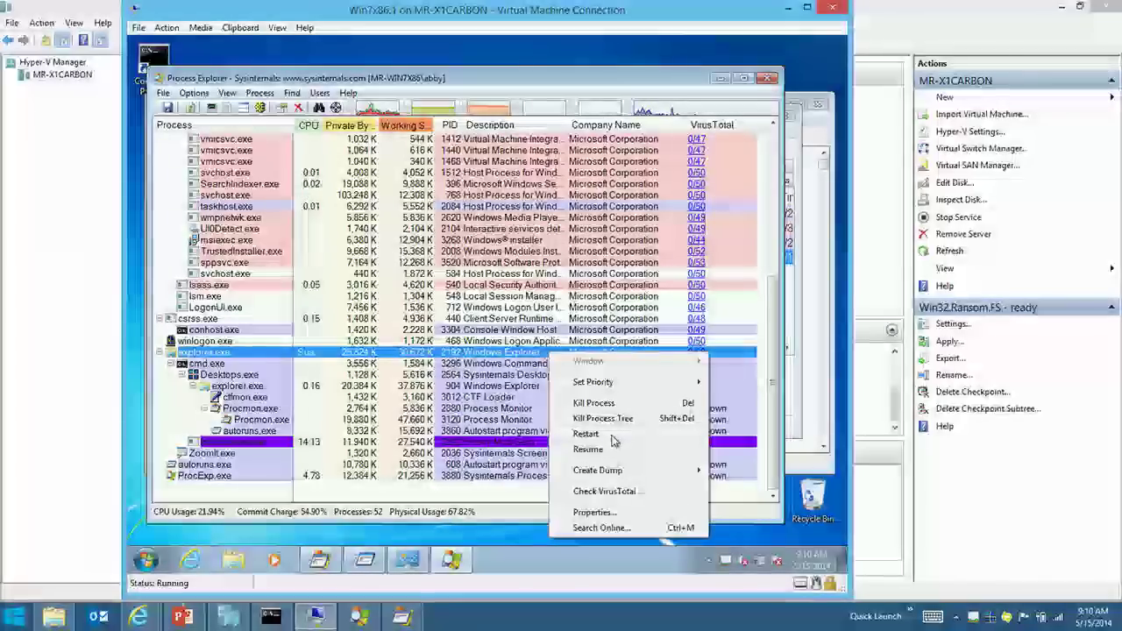
pyautogui.click(611, 437)
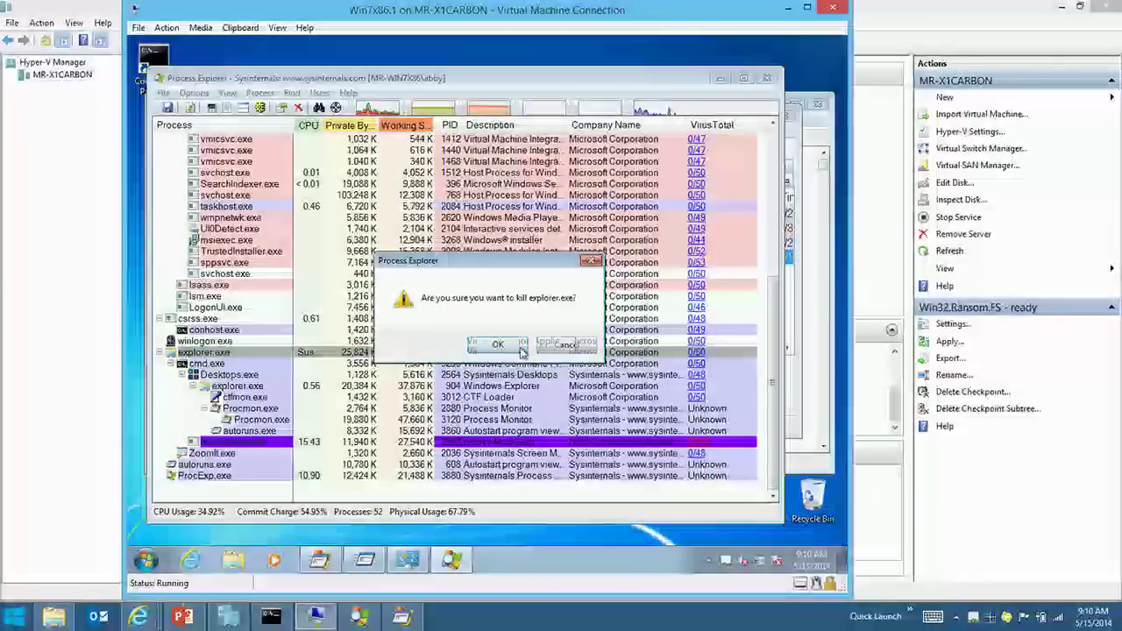
pyautogui.click(539, 351)
pyautogui.click(548, 442)
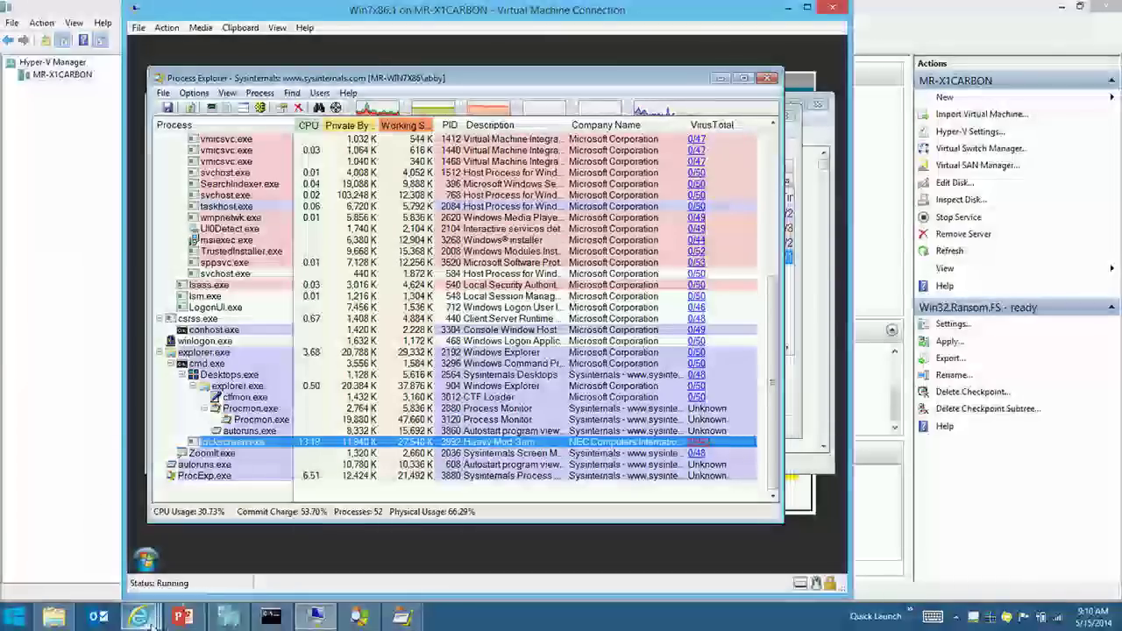
# Switch to the PowerPoint presentation and advance to the Analyzing CryptoLocker slide
pyautogui.moveTo(182, 616)
pyautogui.click(294, 578)
pyautogui.press('Right')
pyautogui.press('Right')
pyautogui.press('Right')
pyautogui.press('Right')
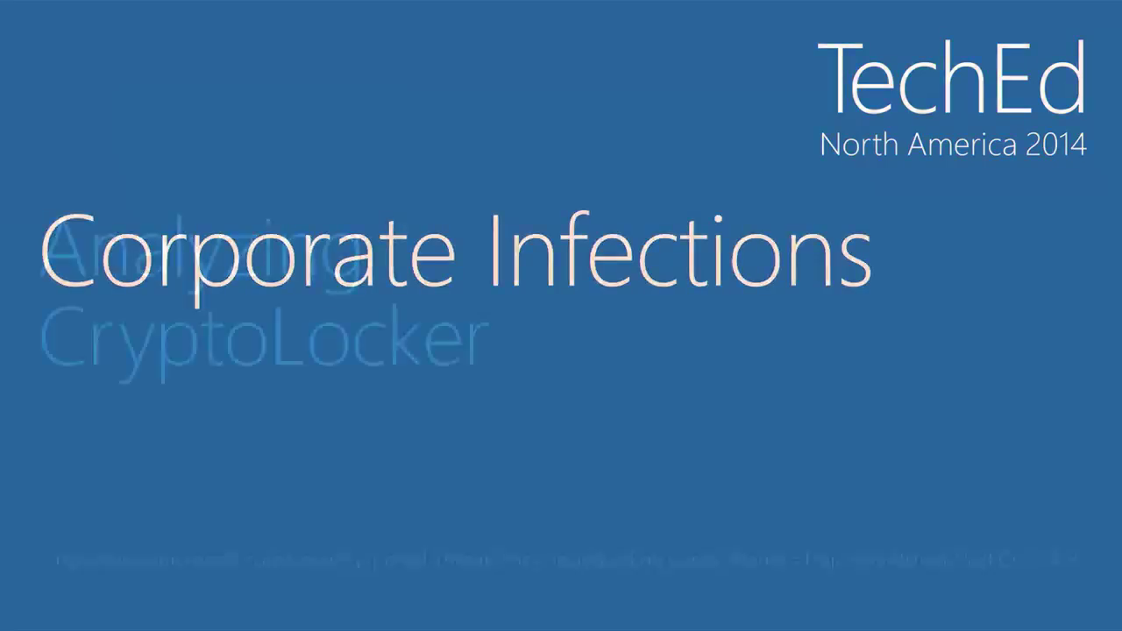
# Switch to Hyper-V Manager and apply the Cryptolocker Ready checkpoint to the Win7x86.1 virtual machine
pyautogui.hotkey('alt', 'Tab')
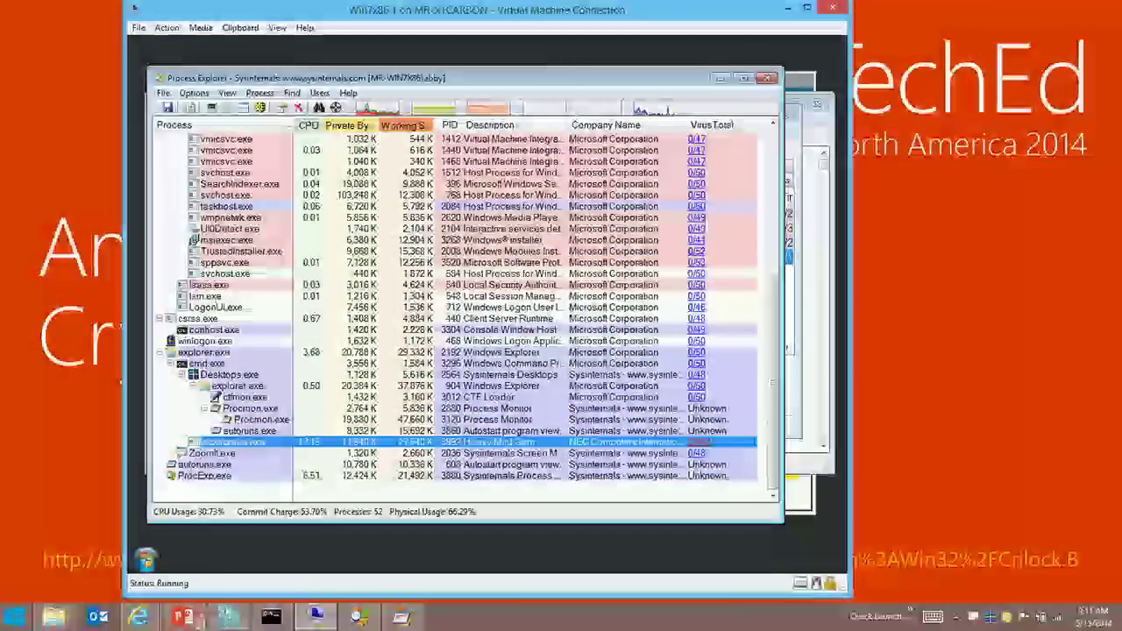
pyautogui.hotkey('alt', 'Tab')
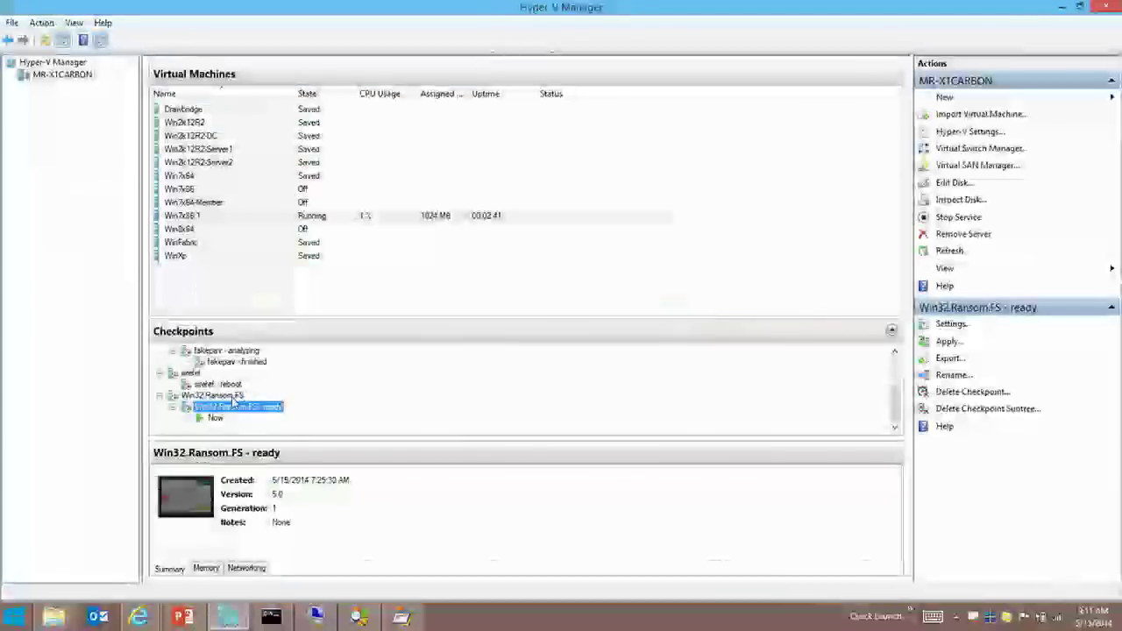
pyautogui.scroll(3, 230, 397)
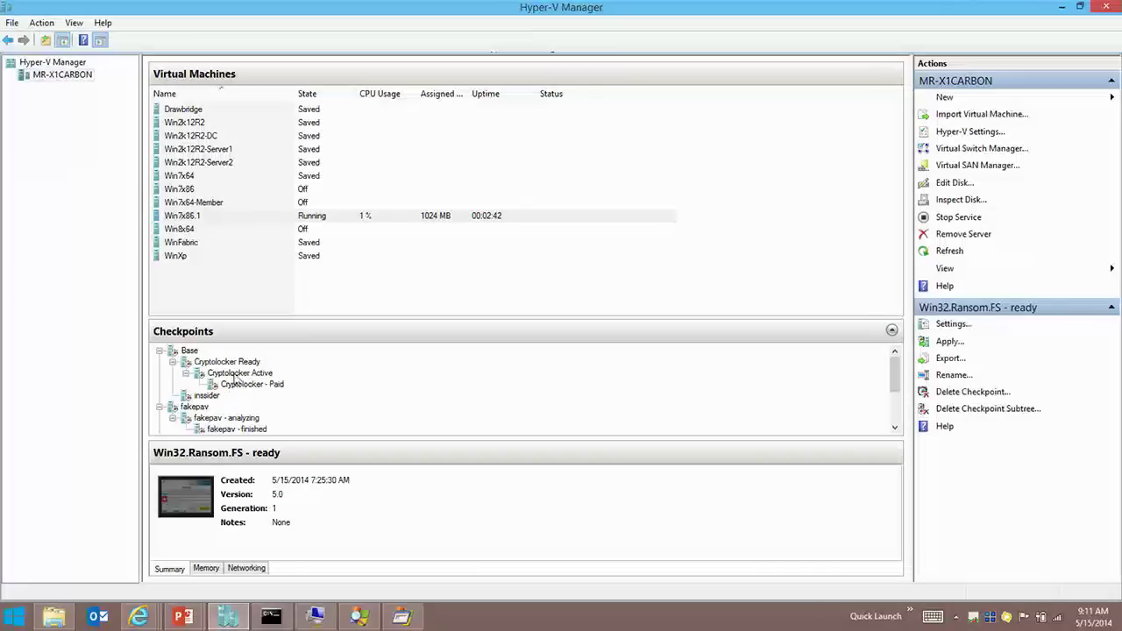
pyautogui.rightClick(245, 363)
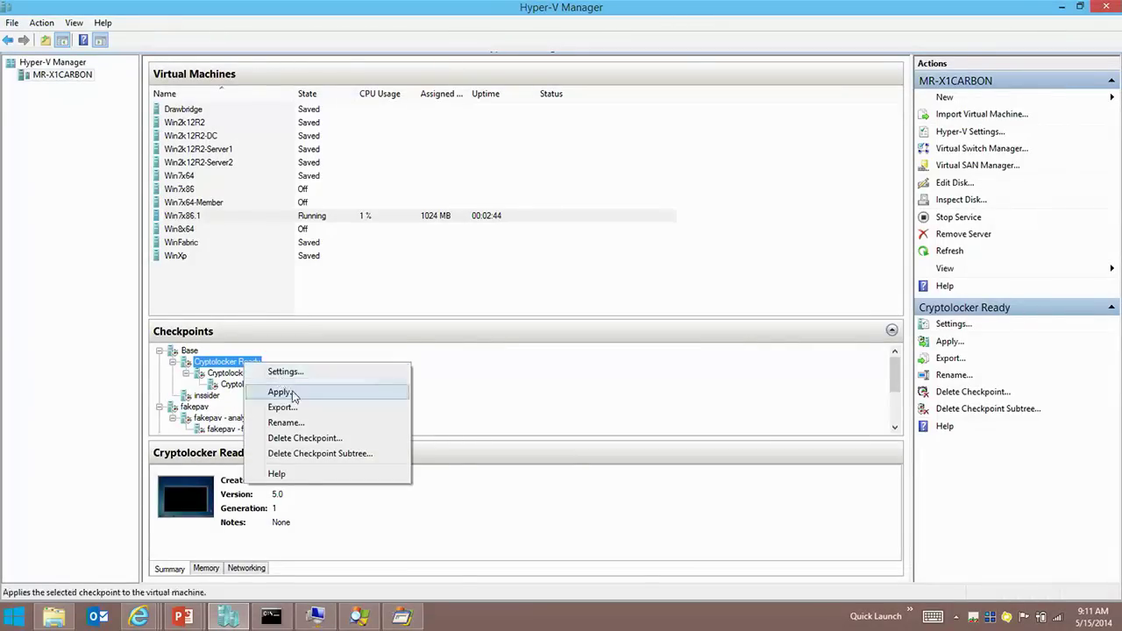
# Apply the Cryptolocker Ready checkpoint to Win7x86.1 and connect to the virtual machine
pyautogui.click(292, 393)
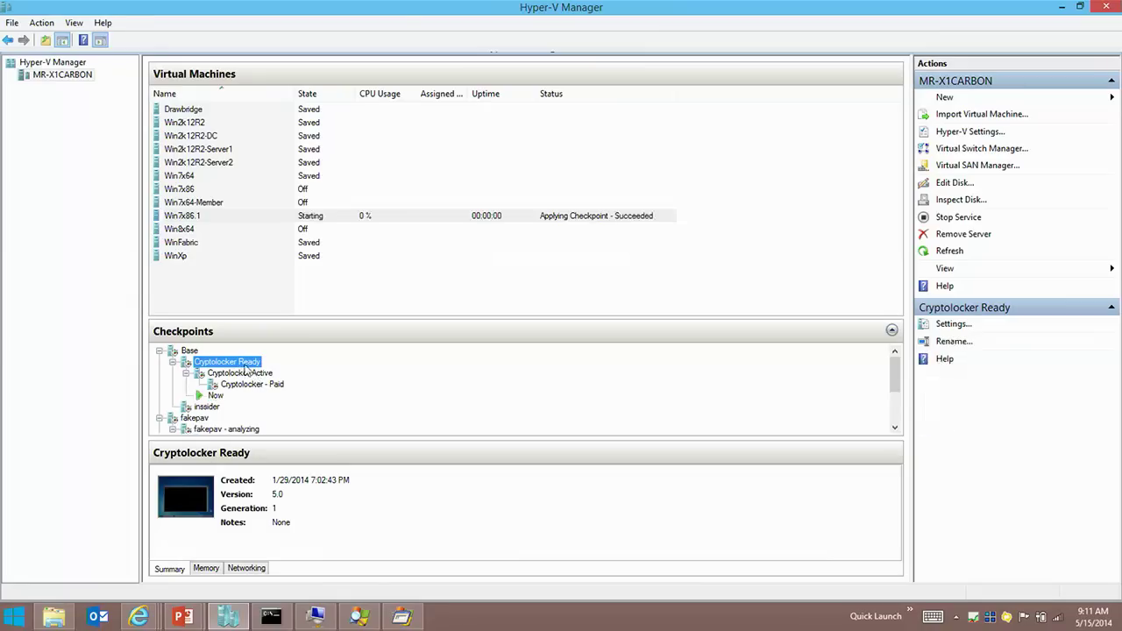
pyautogui.rightClick(219, 399)
pyautogui.click(267, 411)
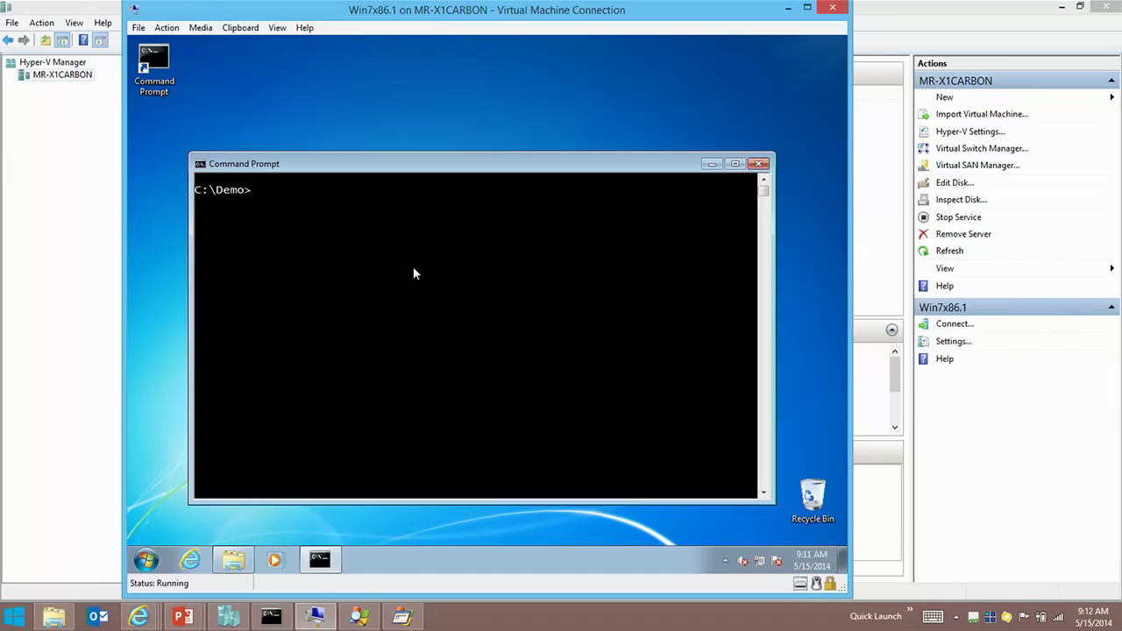
# Run 1003.exe from C:\Demo in the virtual machine's Command Prompt
pyautogui.write('ipconfig')
pyautogui.press('Escape')
pyautogui.write('1003.exe')
pyautogui.press('Return')
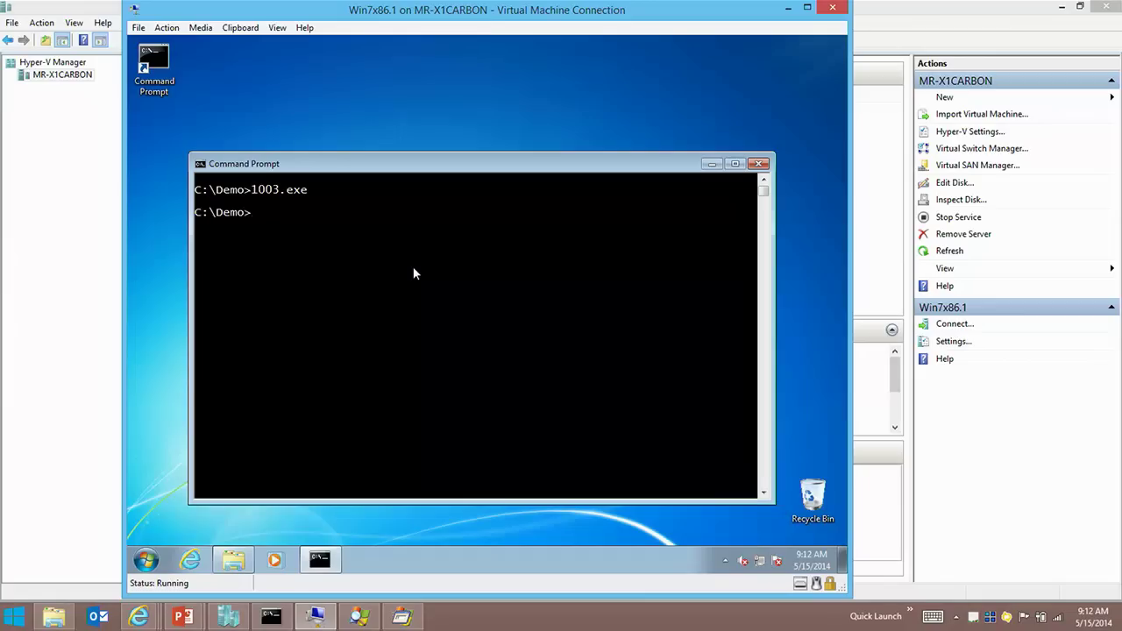
# Return to Hyper-V Manager and apply the Cryptolocker Active checkpoint to Win7x86.1
pyautogui.click(5, 236)
pyautogui.rightClick(249, 373)
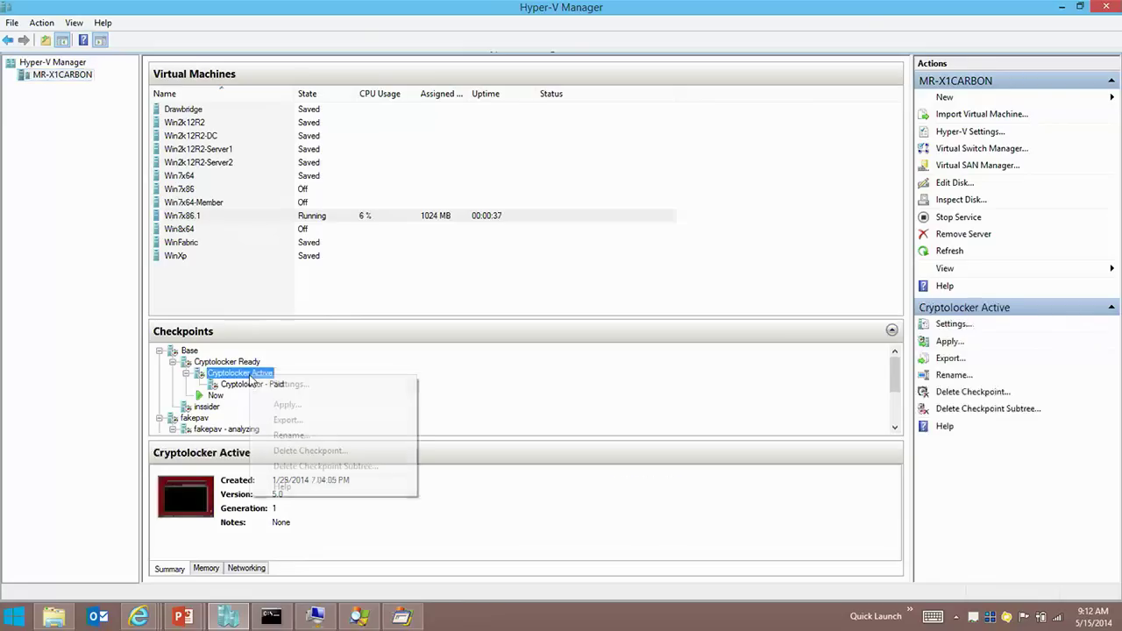
pyautogui.click(296, 407)
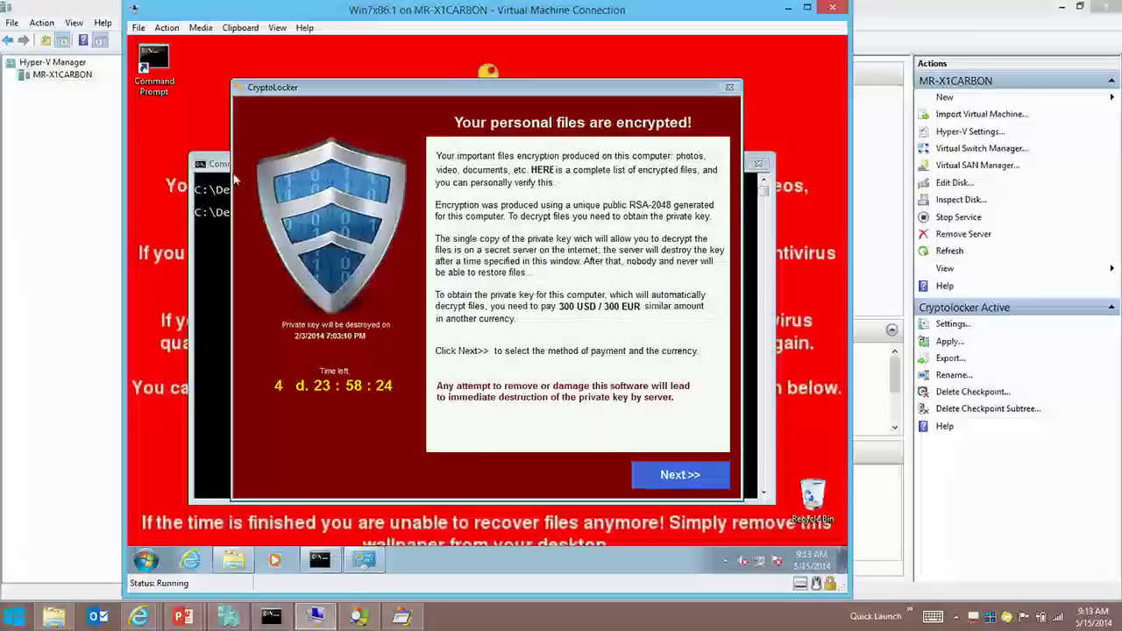
# Select the 761FF1D564.exe process in Process Explorer and bring up its VirusTotal report in the browser
pyautogui.click(319, 559)
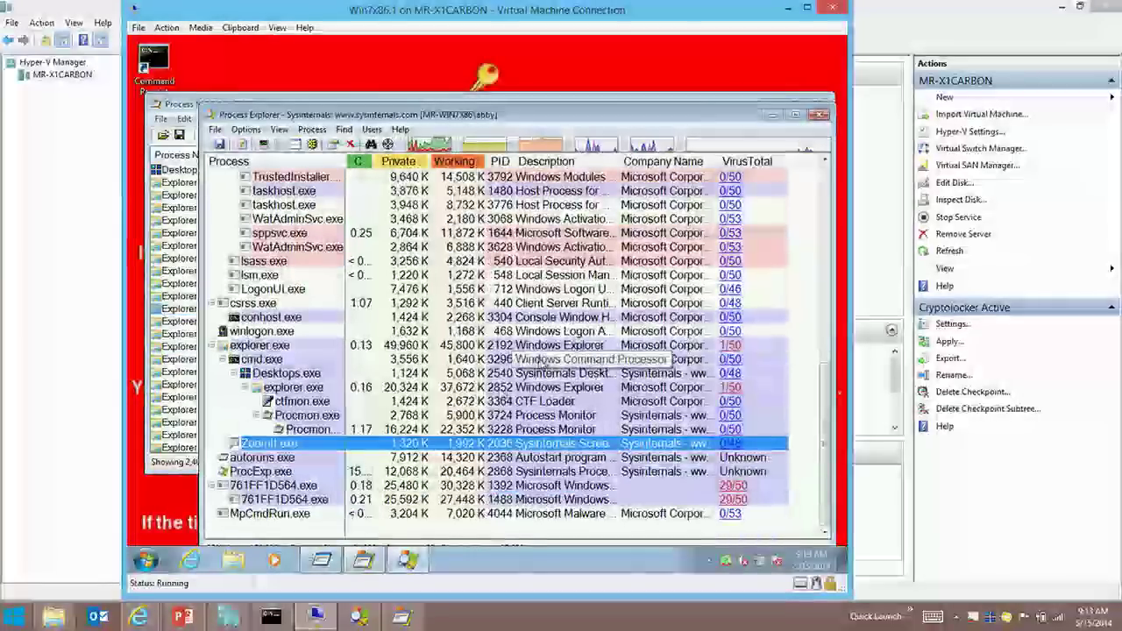
pyautogui.click(457, 486)
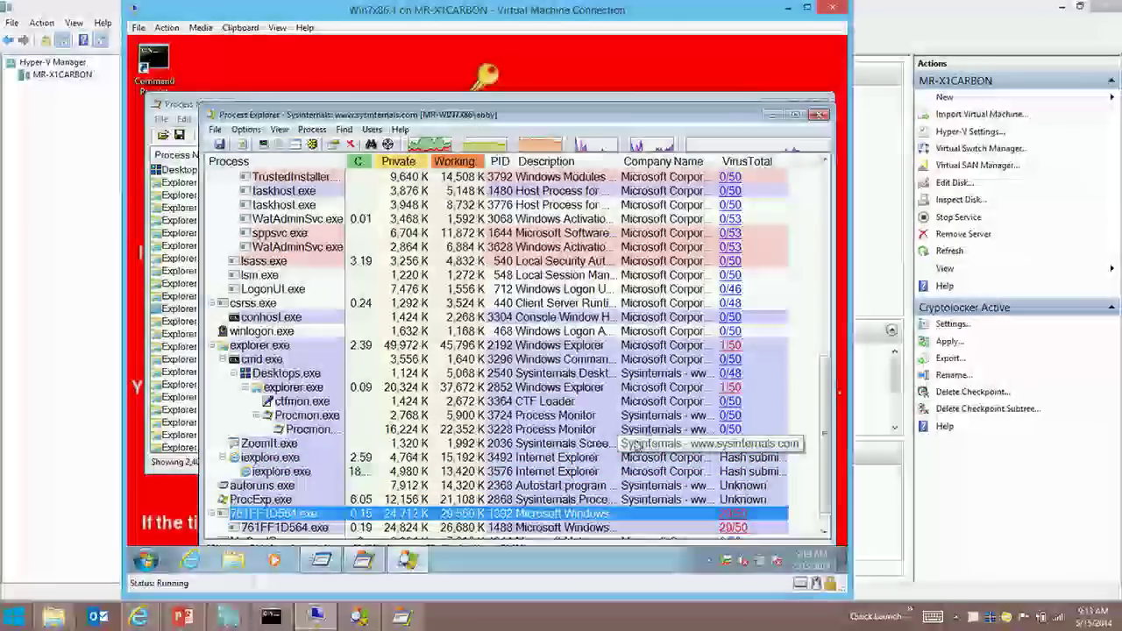
pyautogui.scroll(-1, 600, 443)
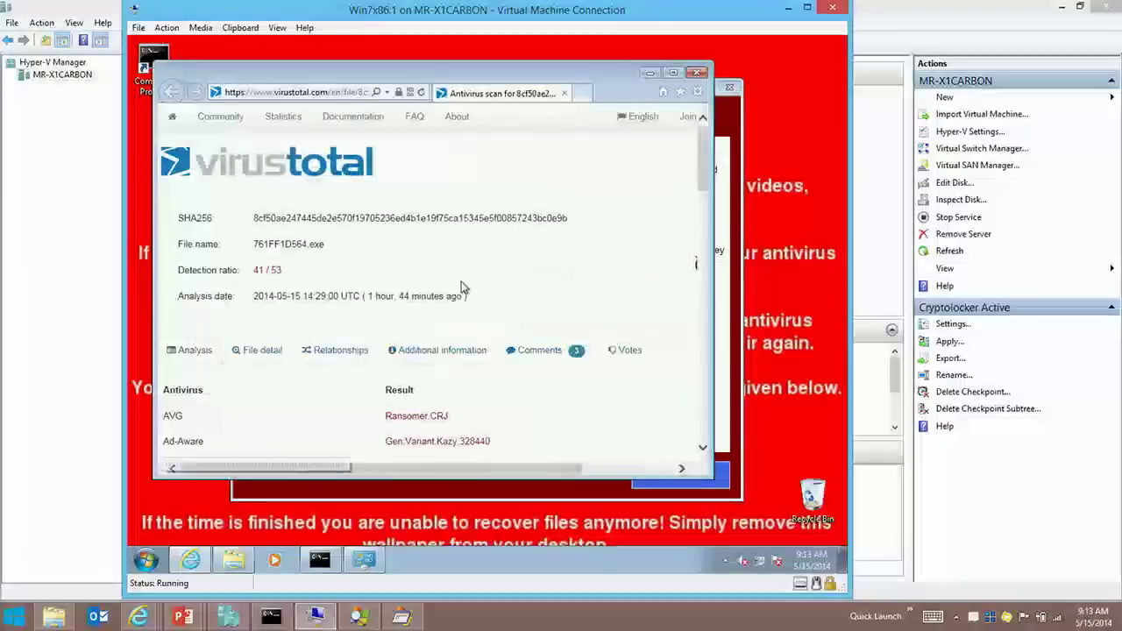
# Examine the VirusTotal antivirus results for 761FF1D564.exe, including the engines without detections, and minimize the browser
pyautogui.scroll(-5, 466, 274)
pyautogui.scroll(5, 465, 274)
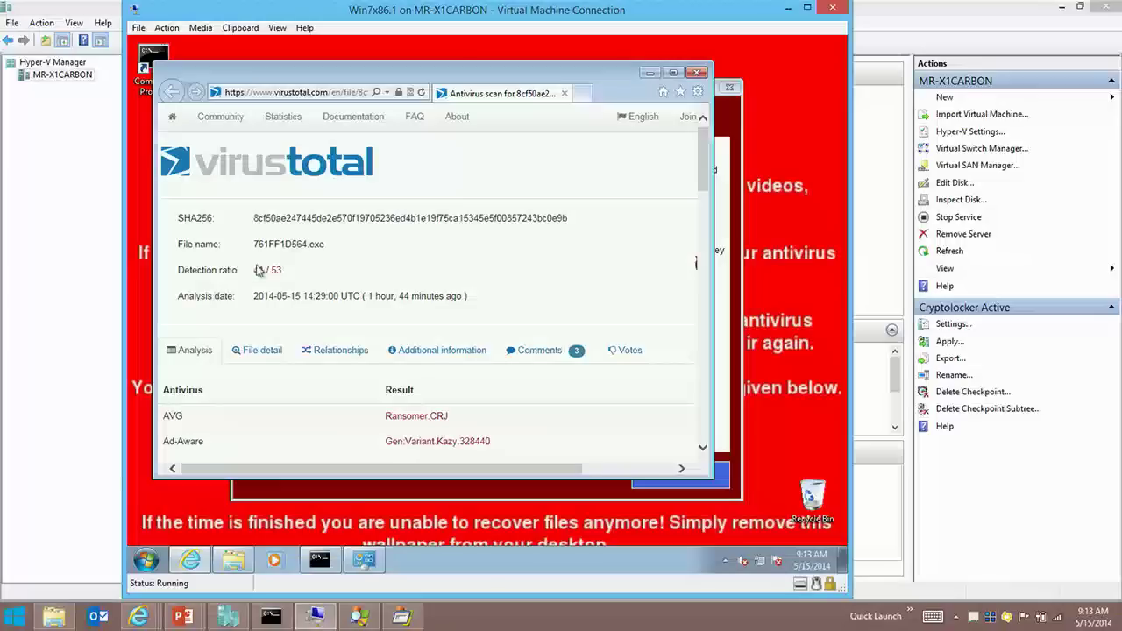
pyautogui.scroll(-8, 351, 282)
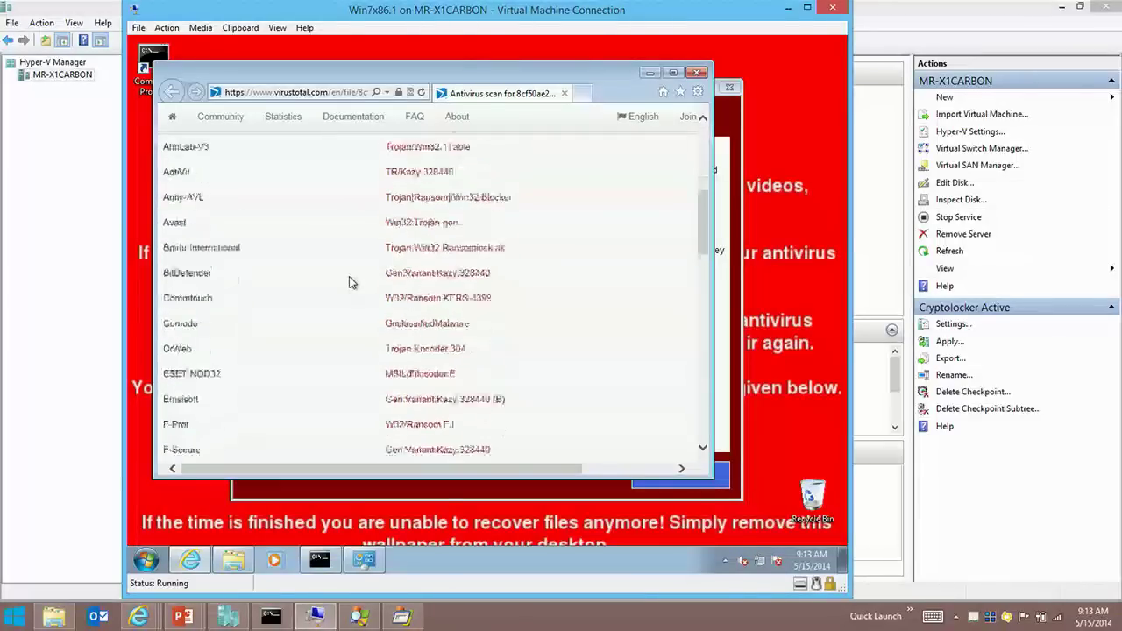
pyautogui.scroll(-7, 351, 285)
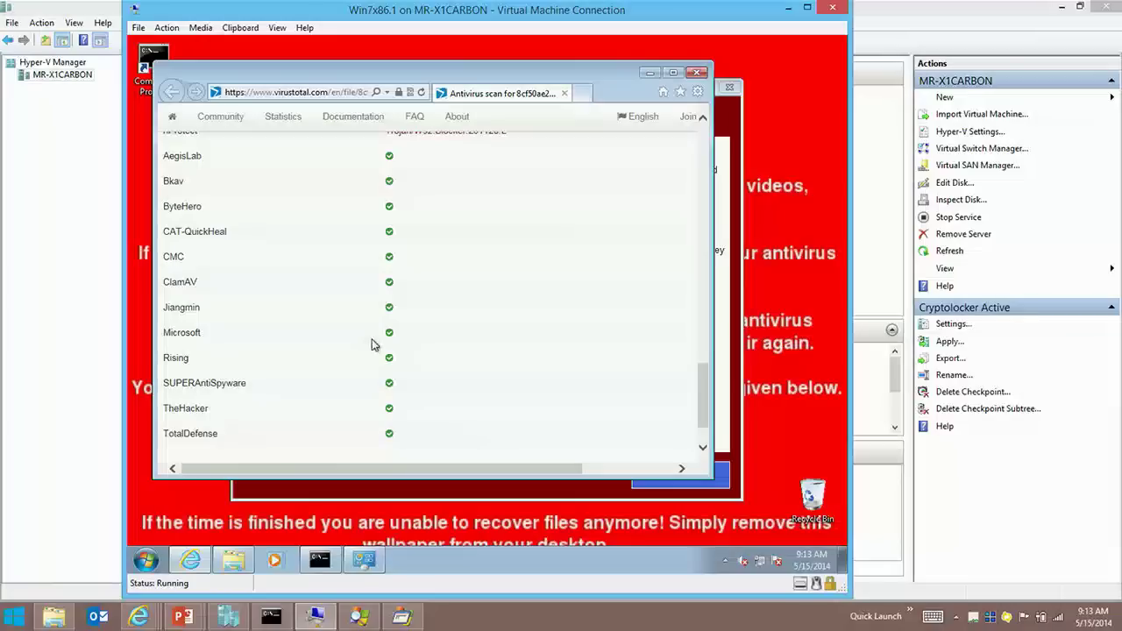
pyautogui.scroll(15, 413, 364)
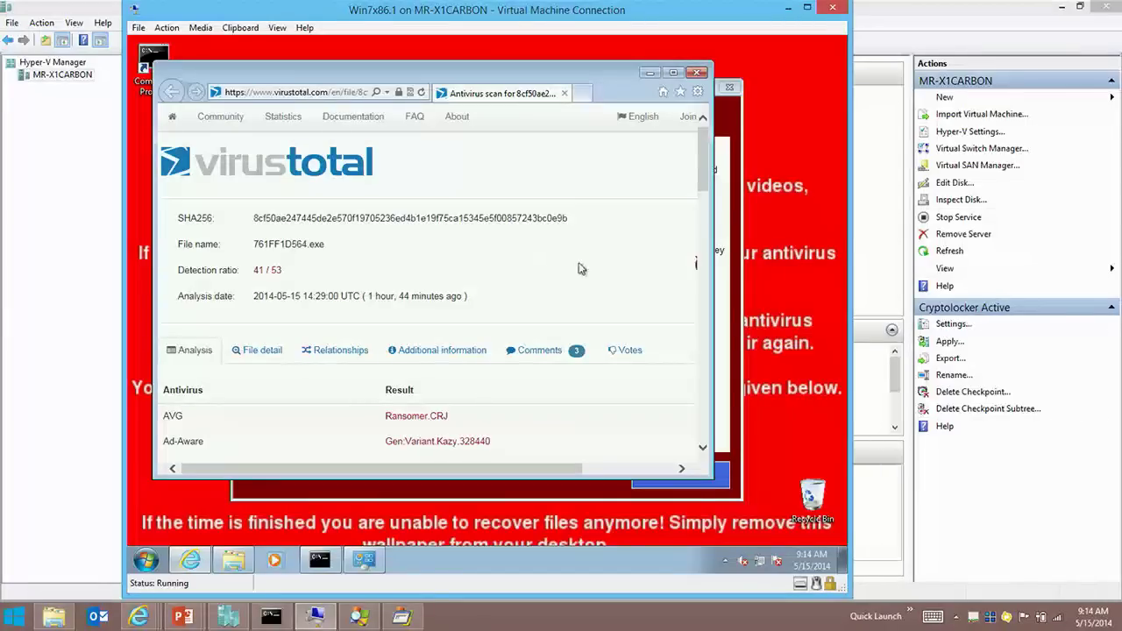
pyautogui.click(650, 73)
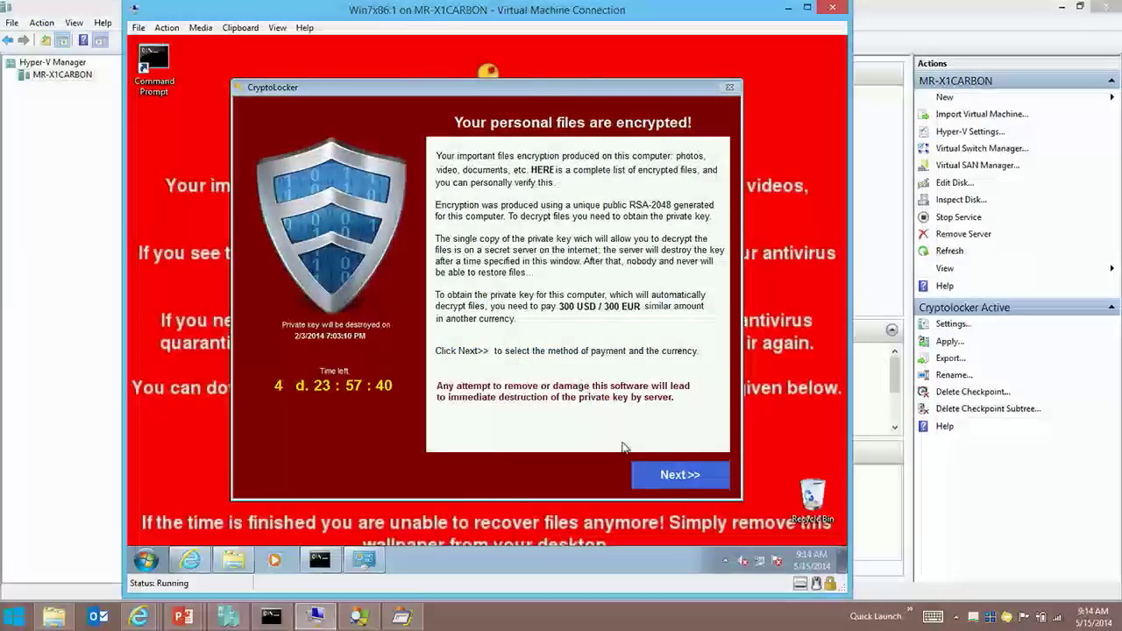
# Verify the image signature of the parent 761FF1D564.exe process in its Process Explorer properties and close the dialog
pyautogui.hotkey('alt', 'Tab')
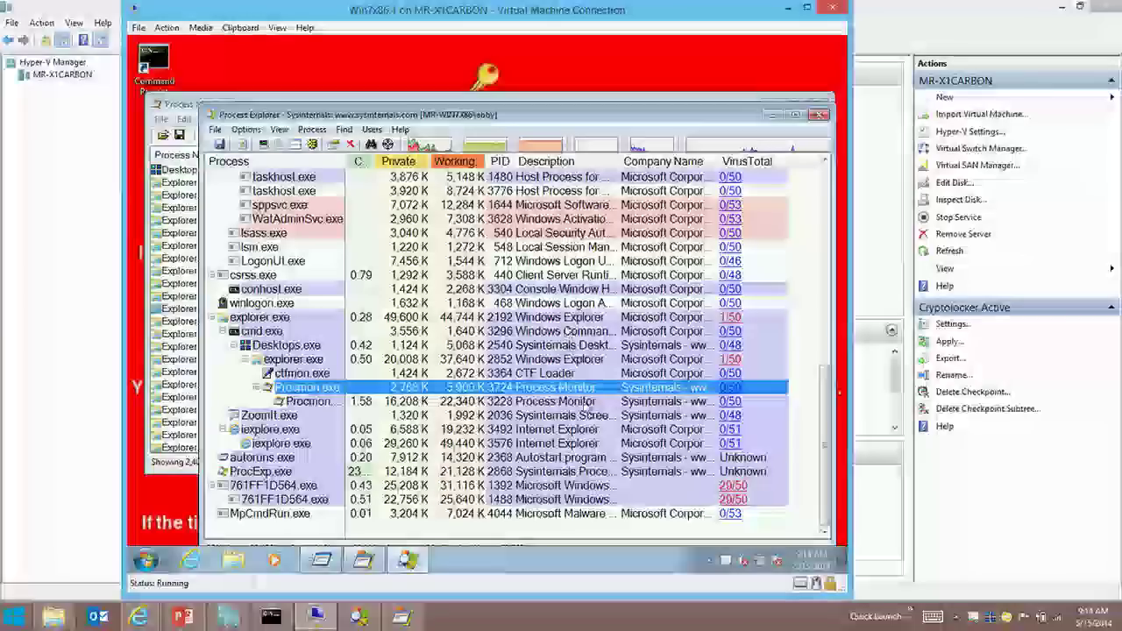
pyautogui.press('Down')
pyautogui.click(529, 486)
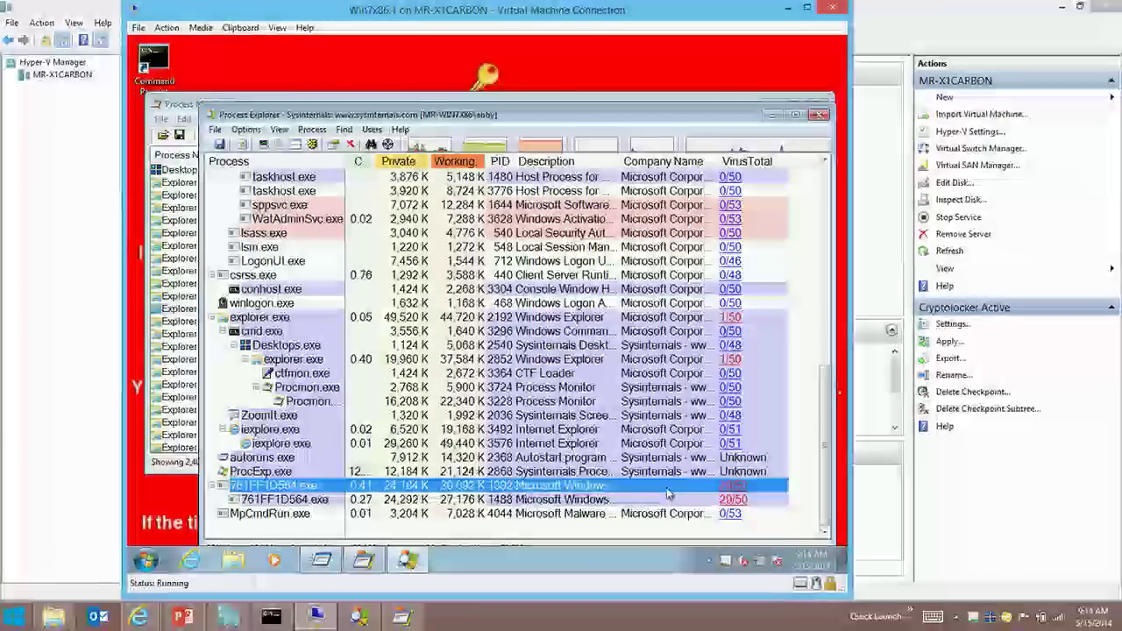
pyautogui.doubleClick(668, 490)
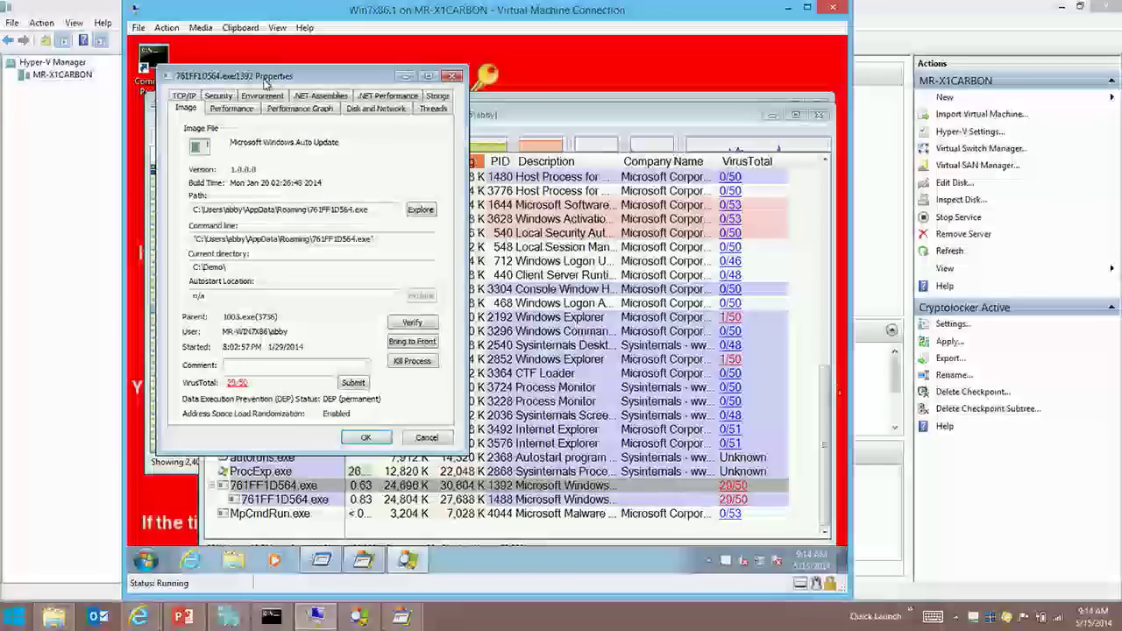
pyautogui.click(412, 323)
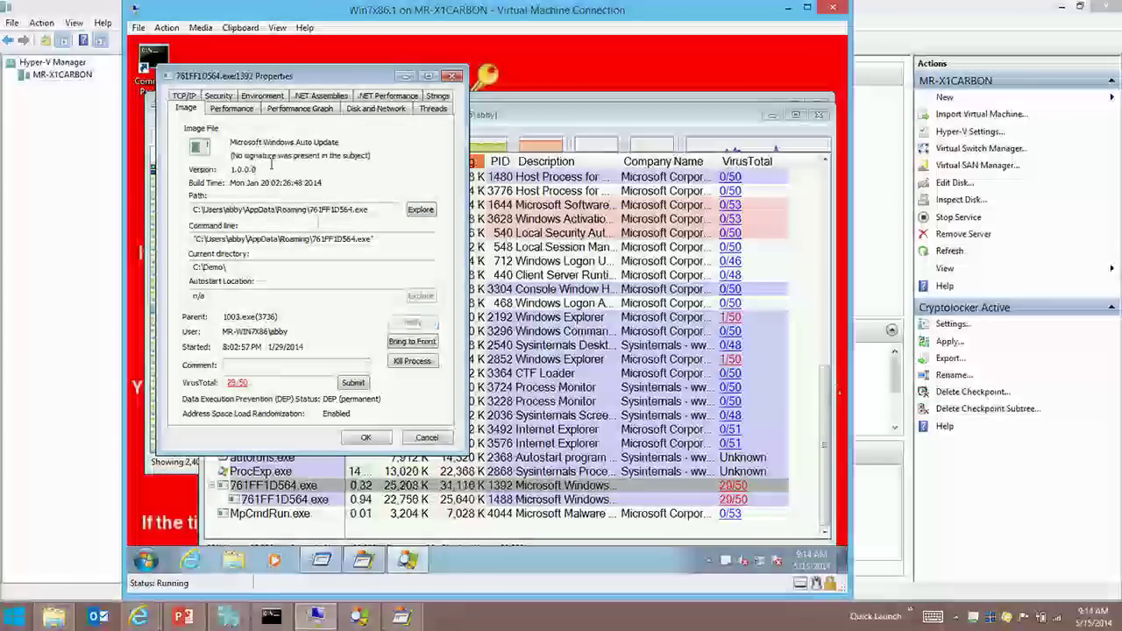
pyautogui.moveTo(269, 155); pyautogui.dragTo(381, 177)
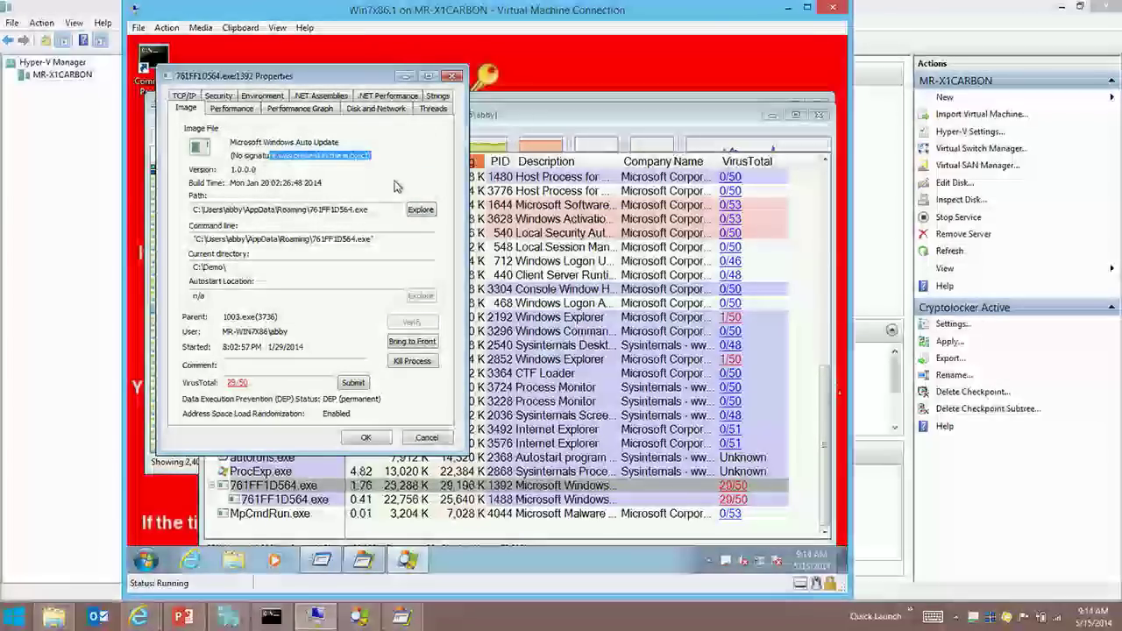
pyautogui.press('Escape')
pyautogui.click(589, 322)
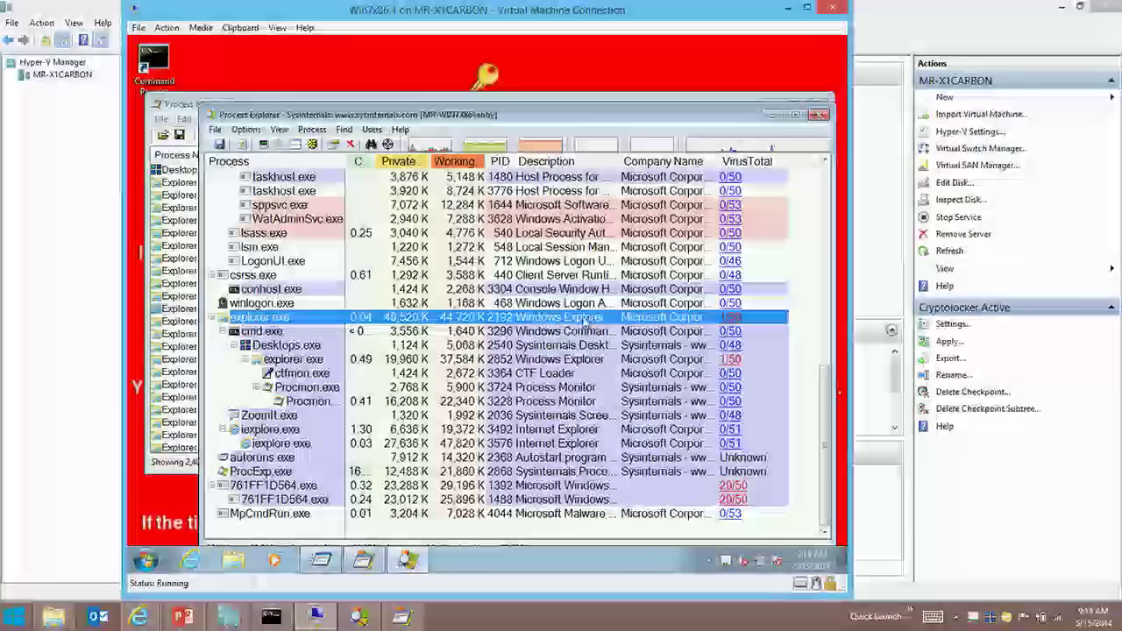
# Open the Pictures library in a maximized Windows Explorer window and view its Sample Pictures folder
pyautogui.hotkey('alt', 'Tab')
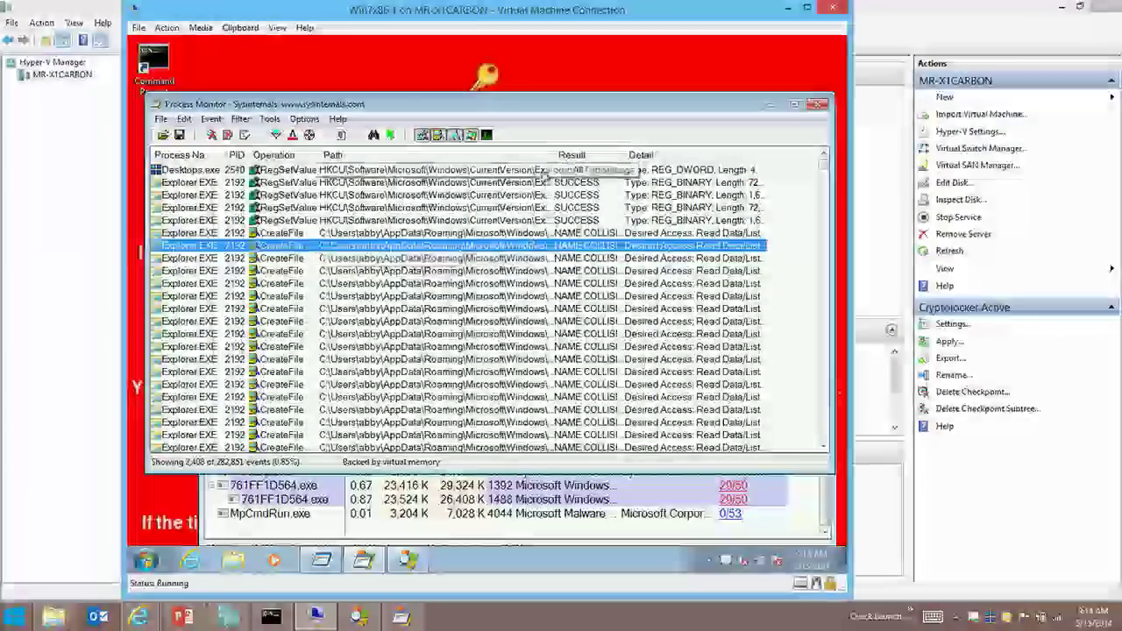
pyautogui.click(233, 559)
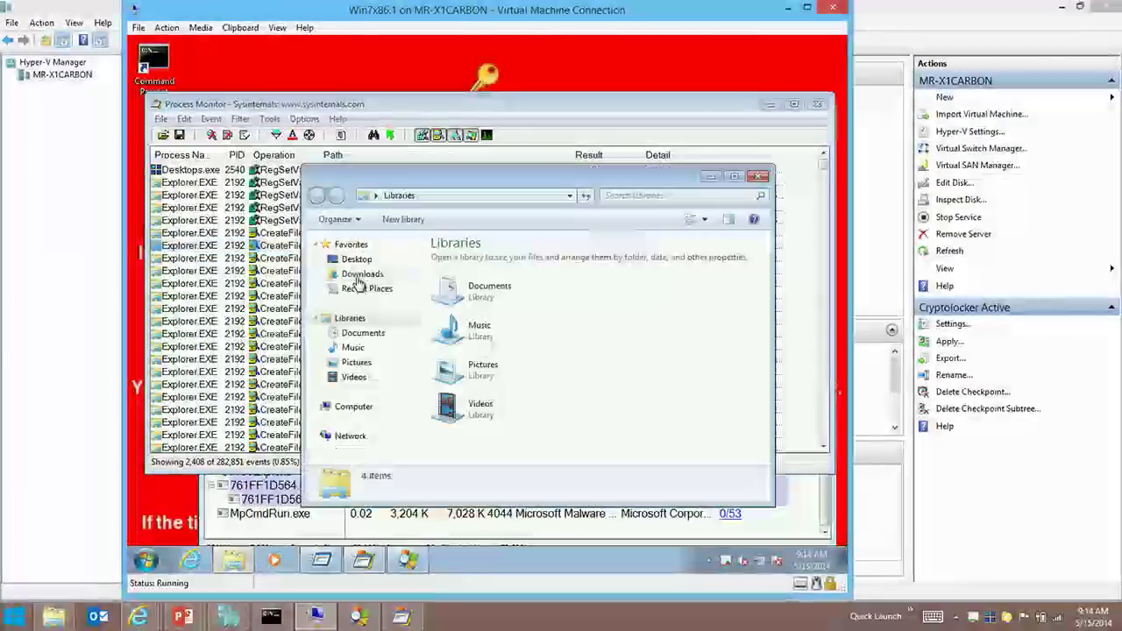
pyautogui.click(378, 364)
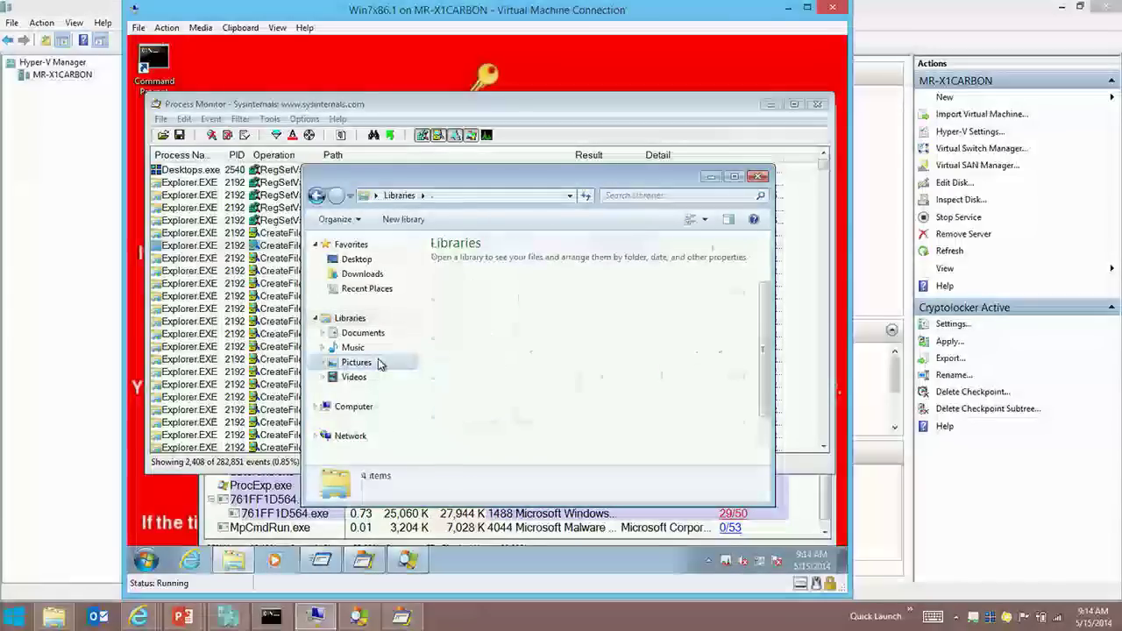
pyautogui.doubleClick(686, 180)
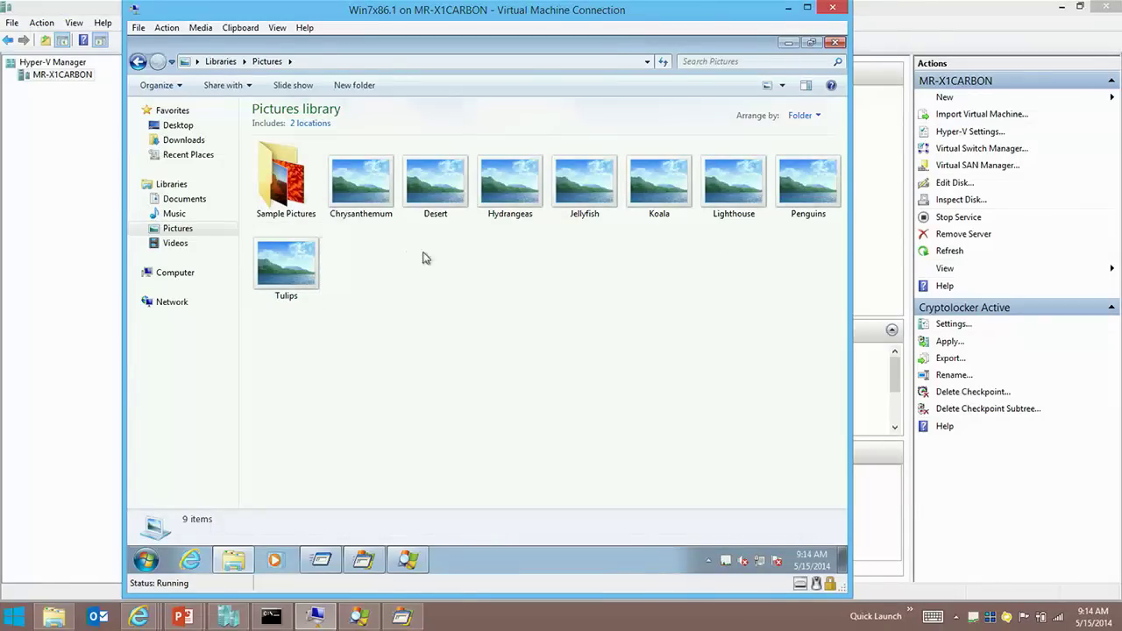
pyautogui.doubleClick(286, 183)
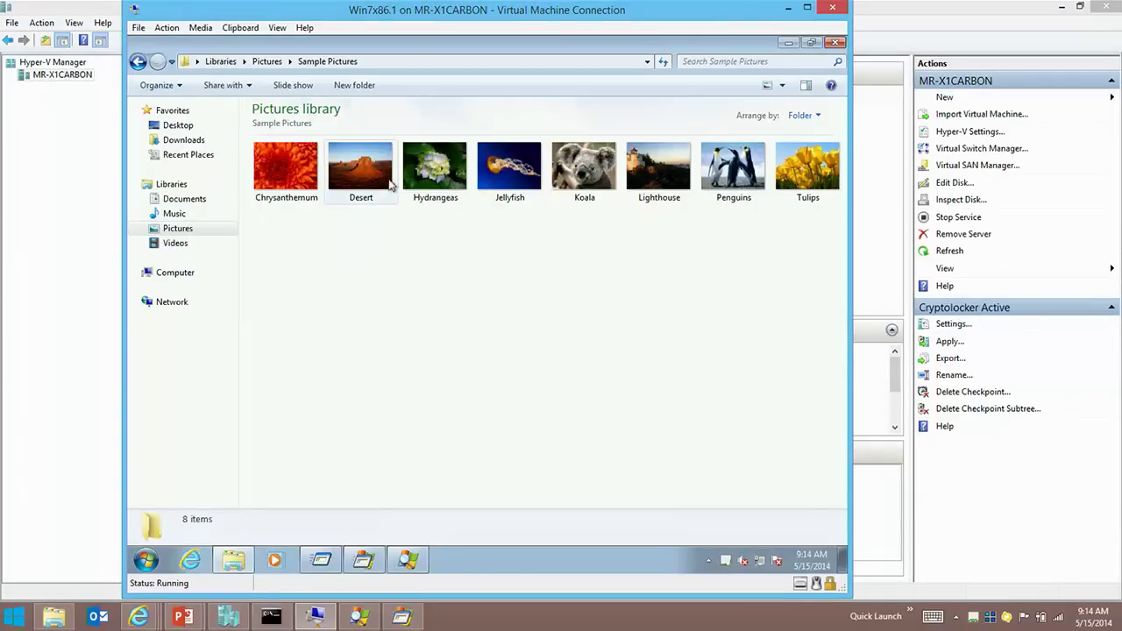
# Return to the Pictures library, try to view the Tulips image, and close the photo viewer
pyautogui.click(268, 61)
pyautogui.doubleClick(298, 249)
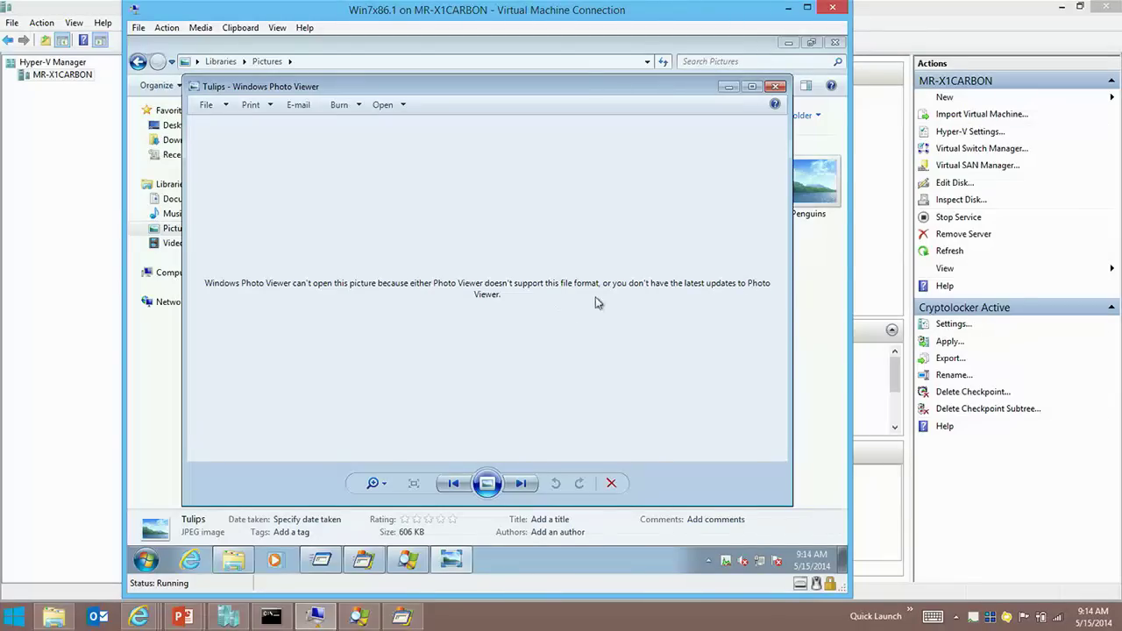
pyautogui.click(774, 86)
# Switch to Process Monitor, widen the Path column, and examine the captured registry and file events
pyautogui.click(363, 560)
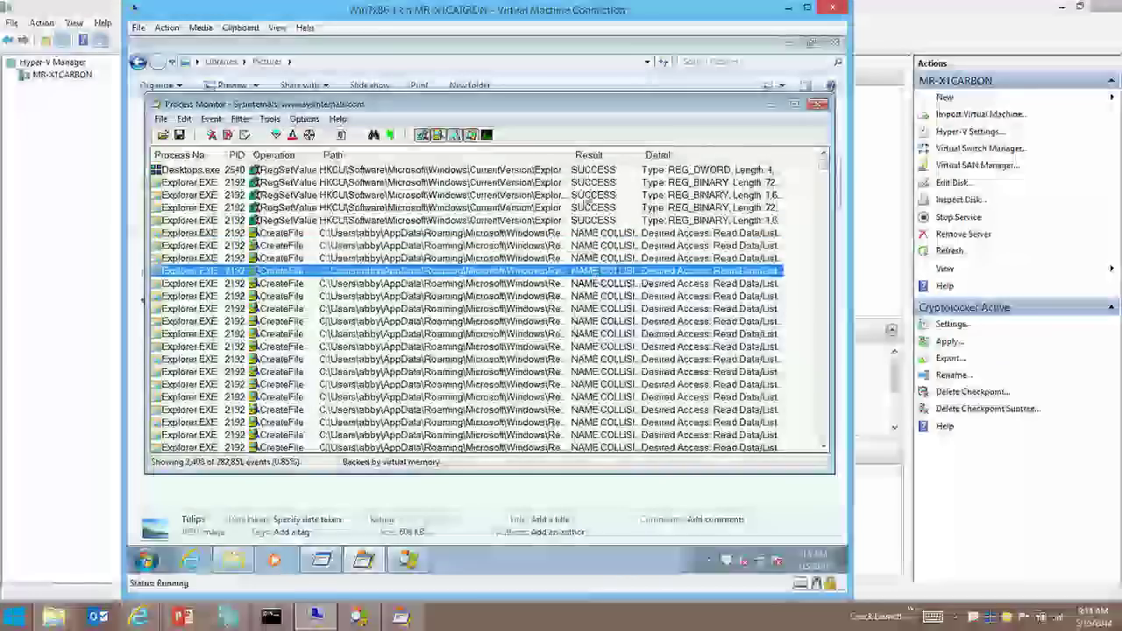
pyautogui.moveTo(572, 155); pyautogui.dragTo(708, 154)
pyautogui.press('Up')
pyautogui.press('Up')
pyautogui.press('Up')
pyautogui.press('Up')
pyautogui.press('Up')
pyautogui.press('Up')
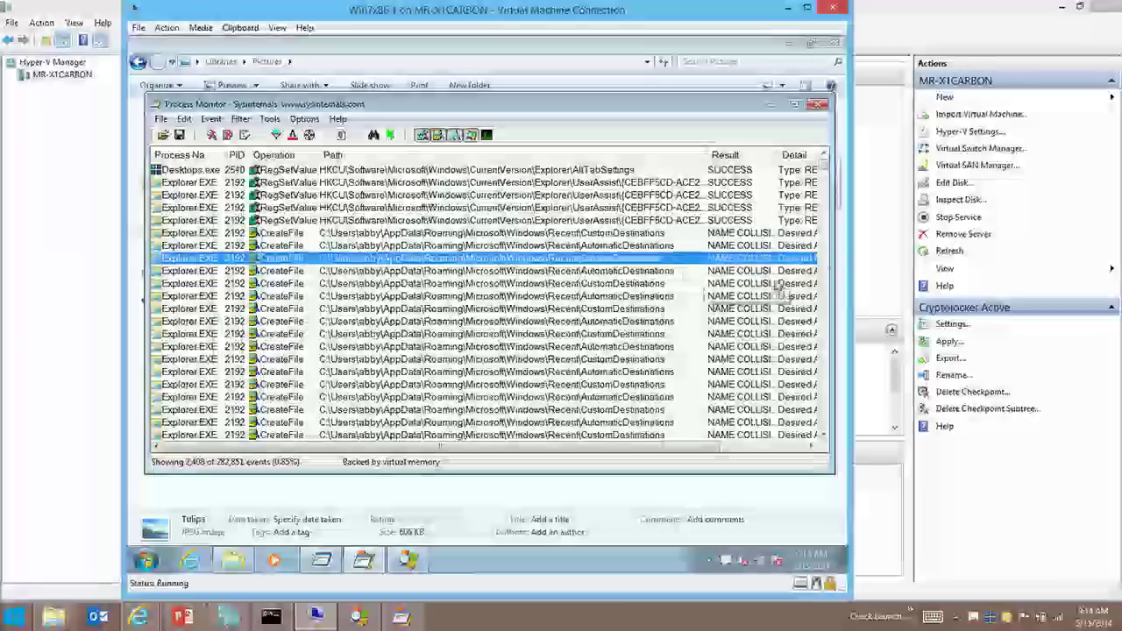
pyautogui.press('Down')
pyautogui.press('Down')
pyautogui.press('Down')
pyautogui.press('Down')
pyautogui.press('Down')
pyautogui.moveTo(822, 163); pyautogui.dragTo(824, 232)
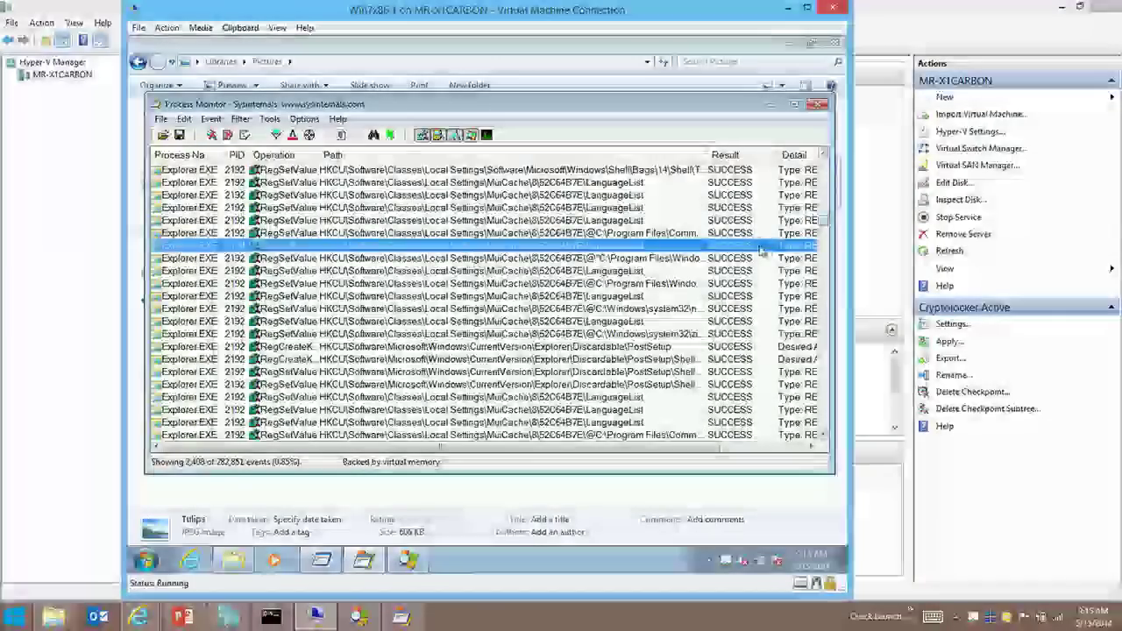
# Add 1003.exe and its child processes to the include filter from Process Monitor's process tree
pyautogui.hotkey('ctrl', 't')
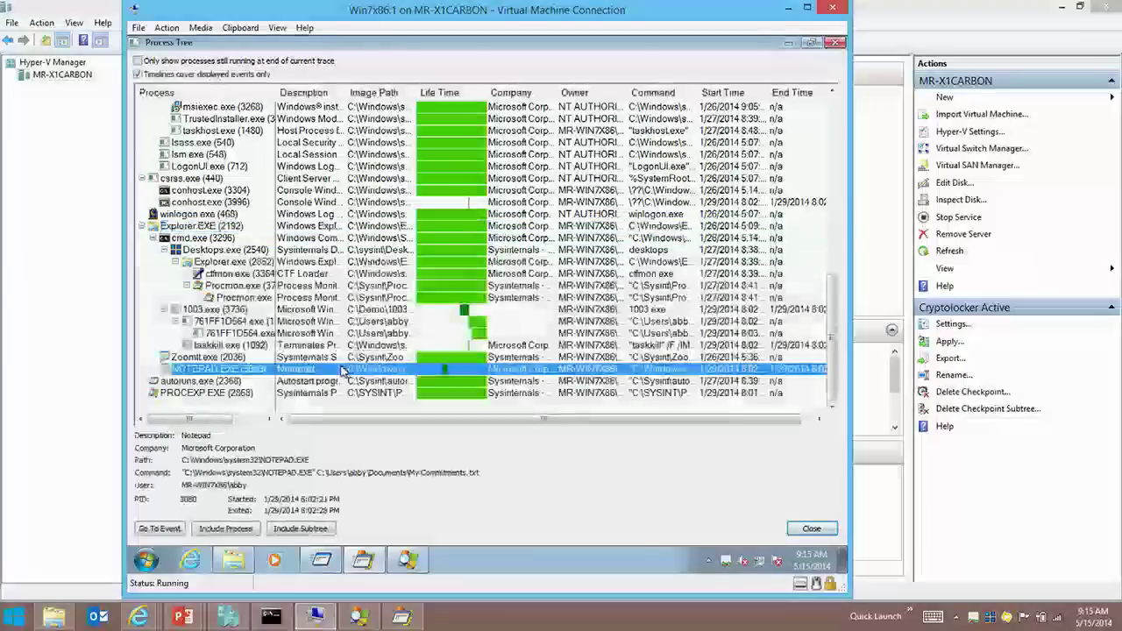
pyautogui.rightClick(230, 314)
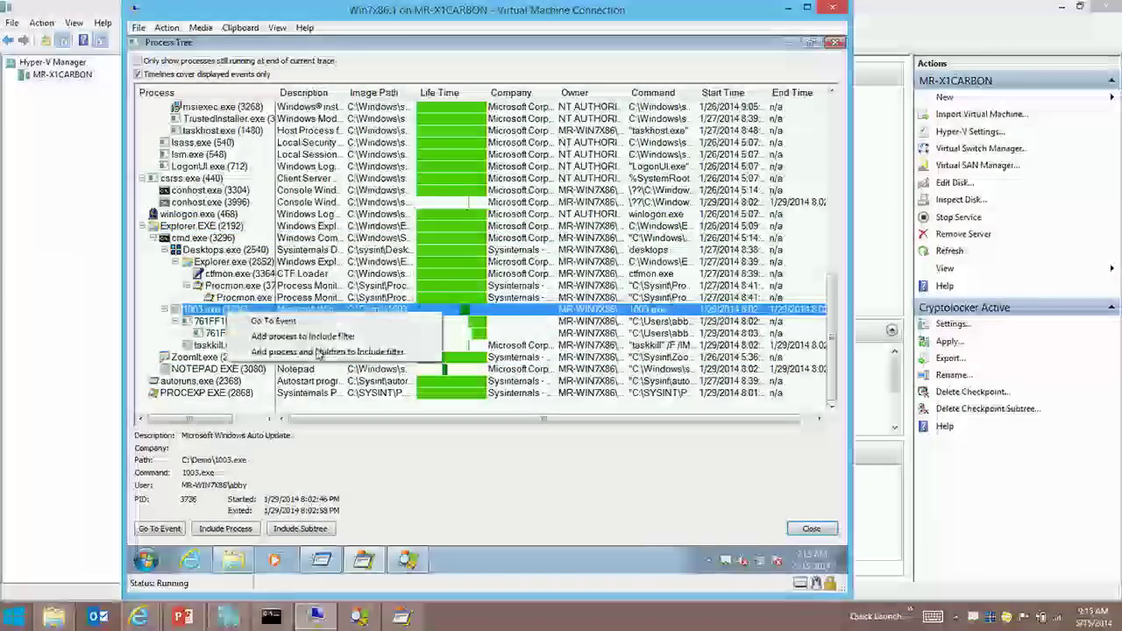
pyautogui.click(388, 354)
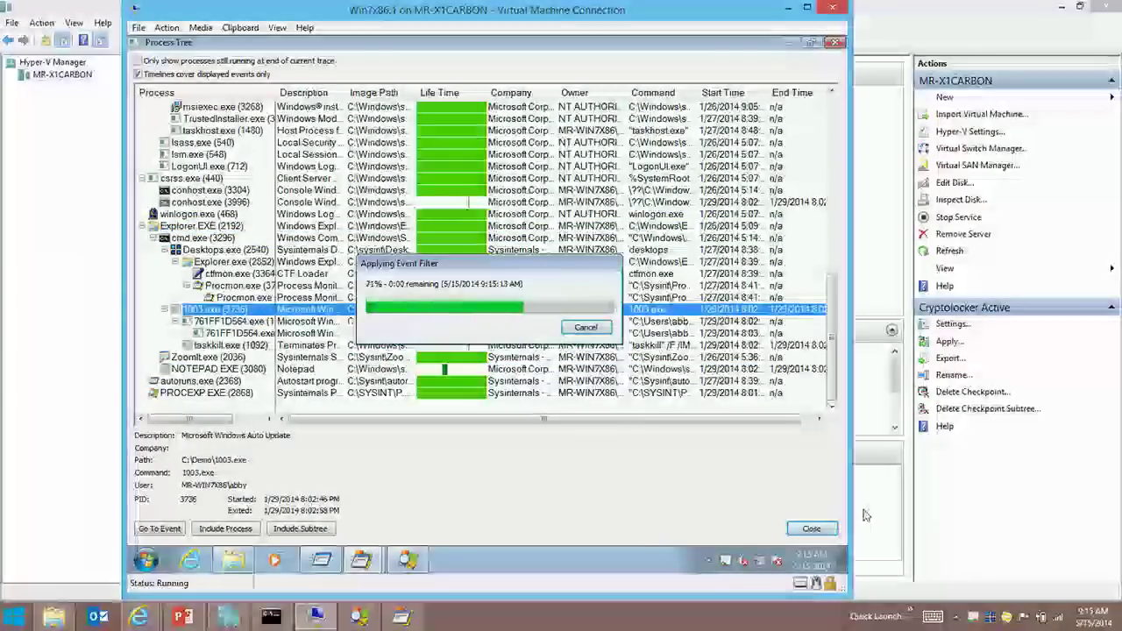
# Examine the filtered events through to the Chrysanthemum.jpg.tmp writes and fit the Path column to its contents
pyautogui.click(675, 286)
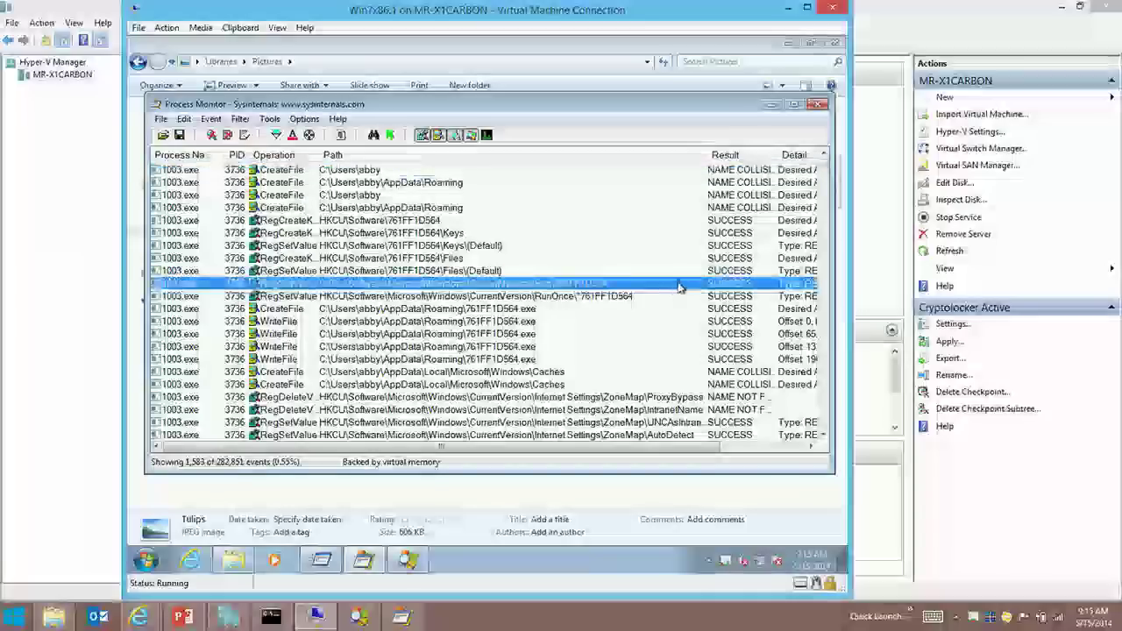
pyautogui.scroll(-6, 676, 283)
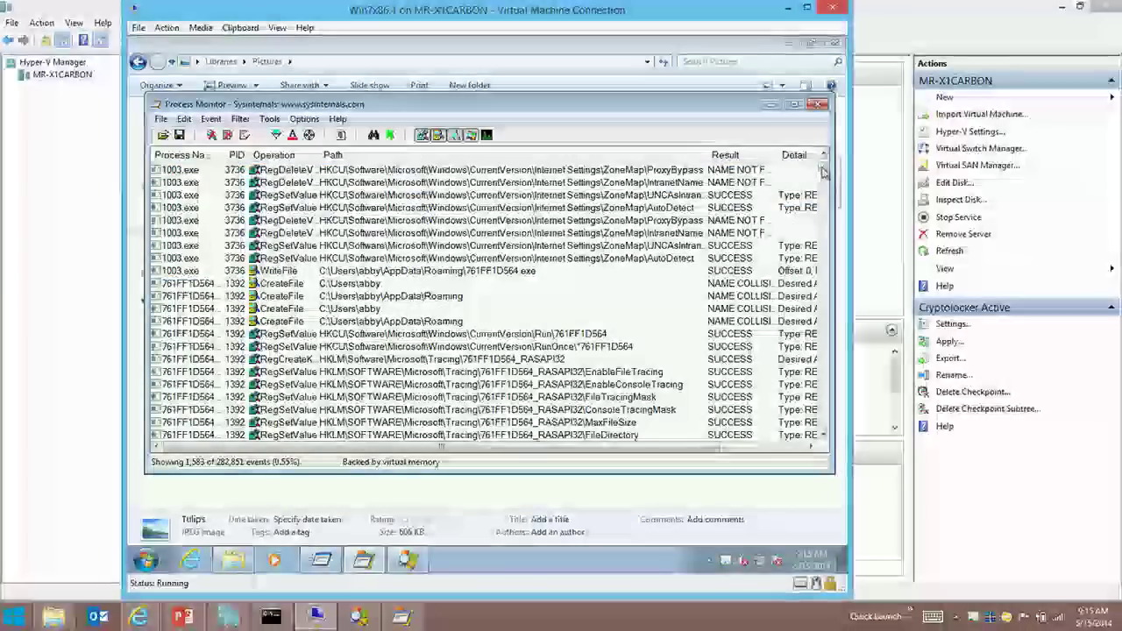
pyautogui.scroll(-5, 815, 173)
pyautogui.click(506, 286)
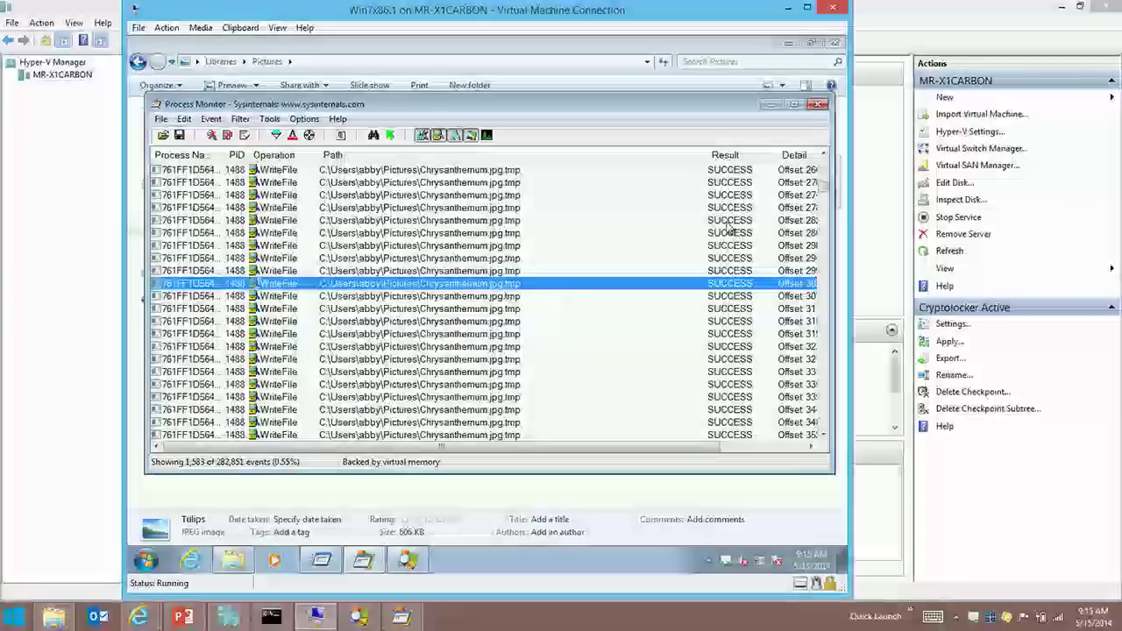
pyautogui.doubleClick(706, 154)
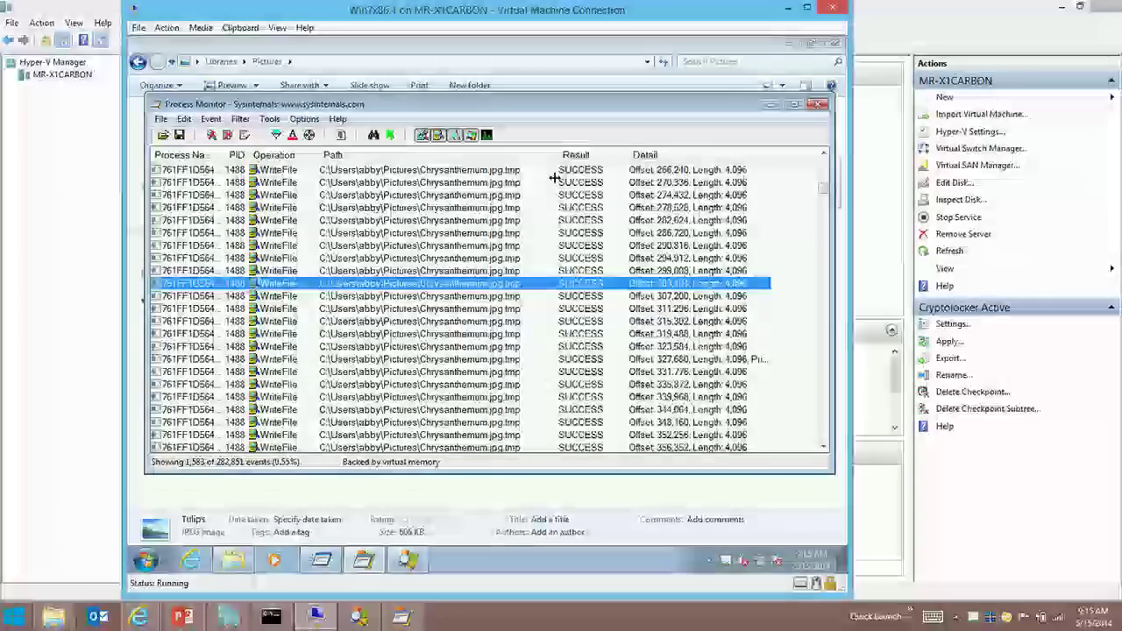
# Examine the offsets and lengths of the Chrysanthemum.jpg.tmp writes and continue through to the last Desert.jpg.tmp writes
pyautogui.click(478, 207)
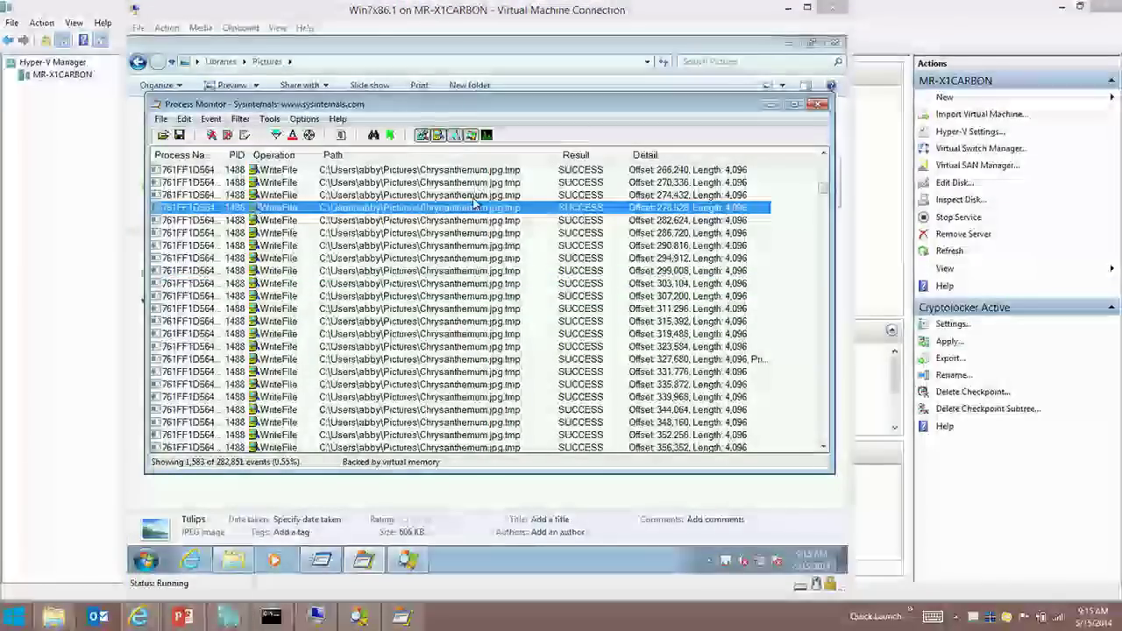
pyautogui.click(543, 194)
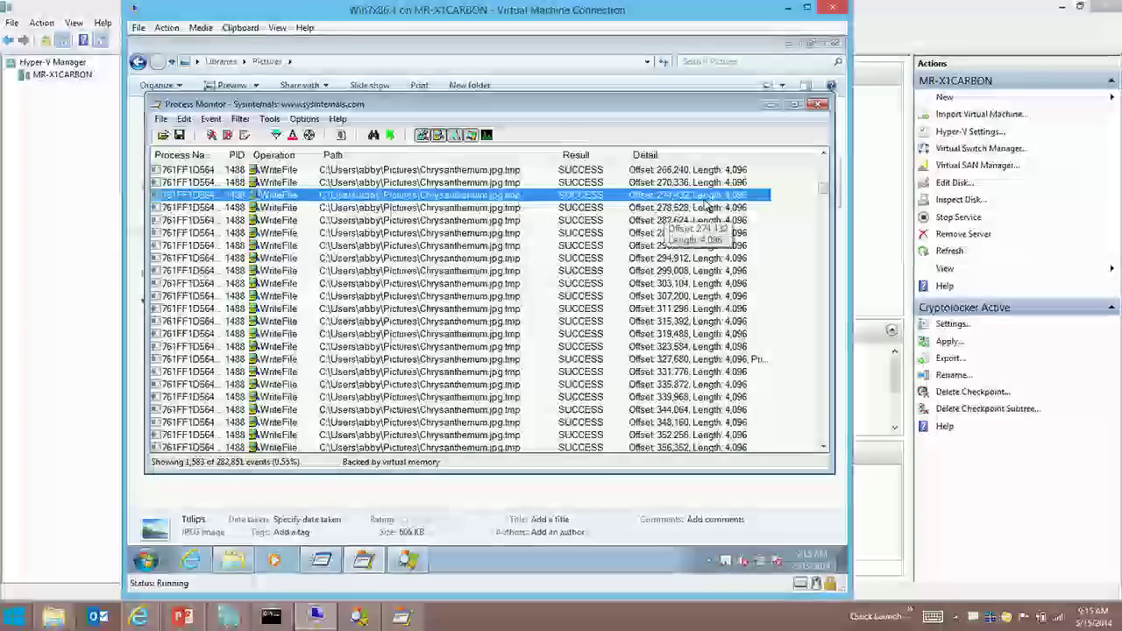
pyautogui.scroll(-20, 706, 204)
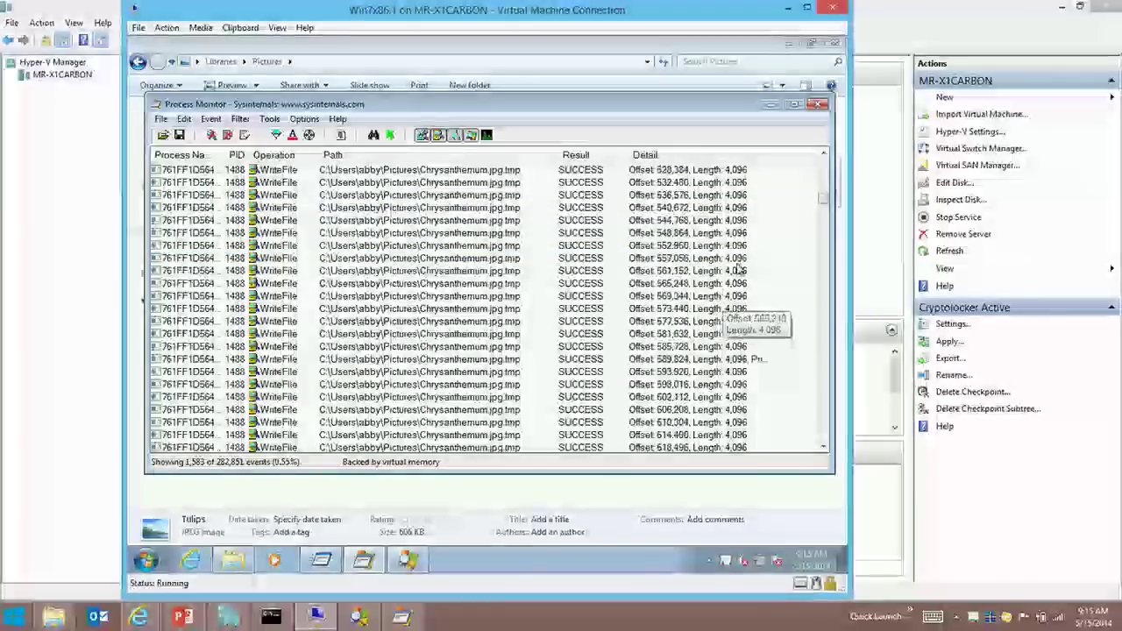
pyautogui.moveTo(824, 199); pyautogui.dragTo(826, 250)
# Widen the Path column and examine the RegSetValue, delete and rename events that follow the Desert.jpg.tmp writes
pyautogui.click(593, 271)
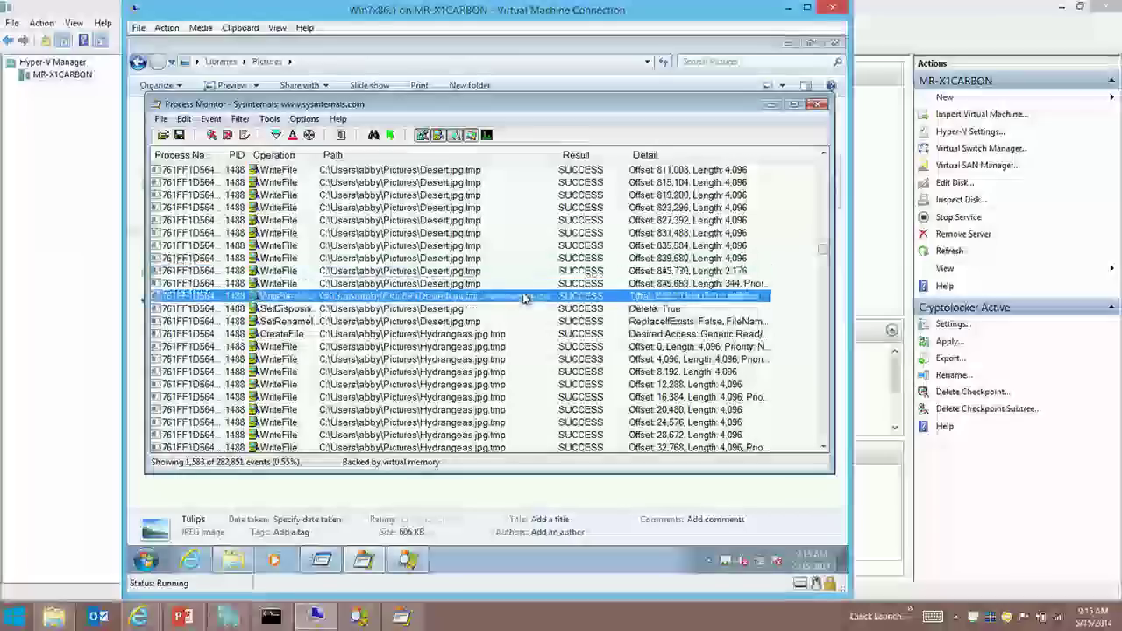
pyautogui.moveTo(554, 154); pyautogui.dragTo(665, 157)
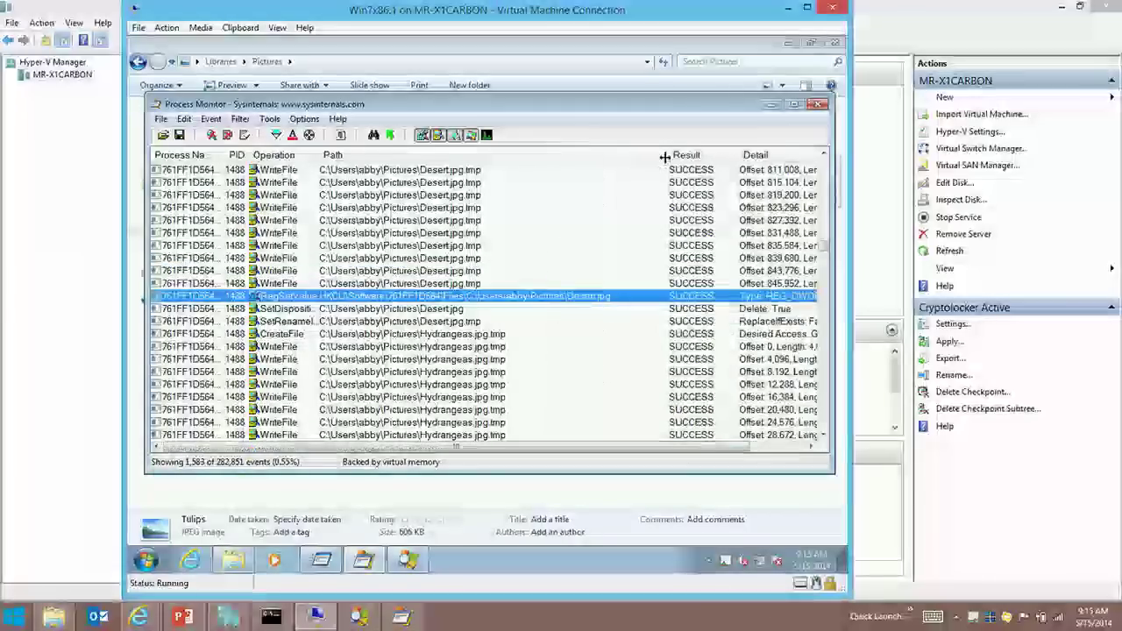
pyautogui.click(492, 309)
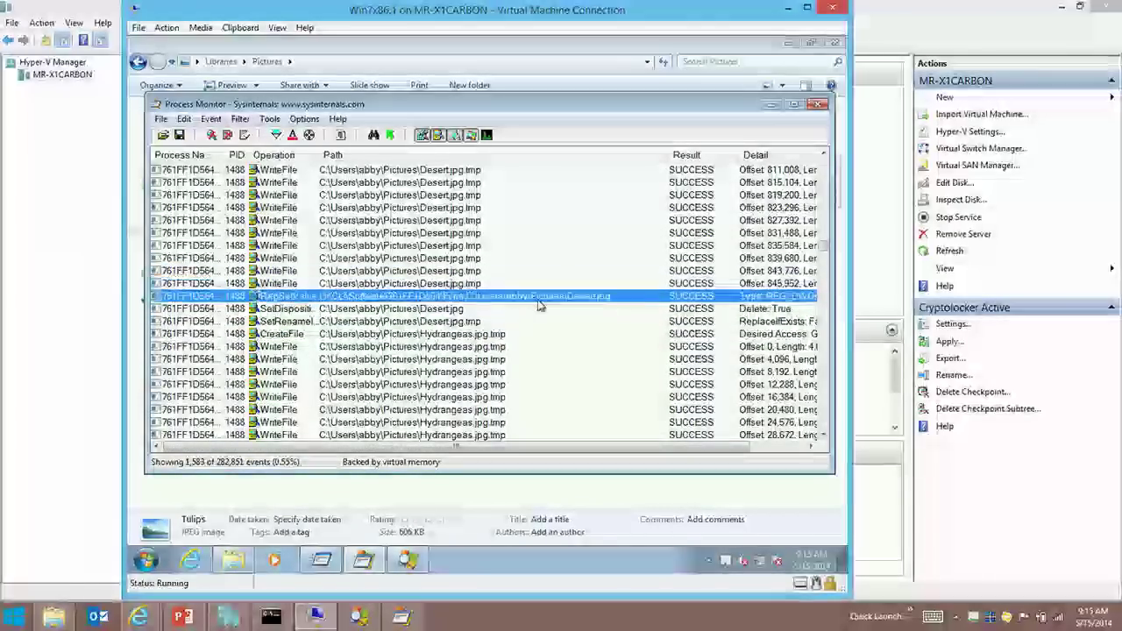
pyautogui.click(540, 308)
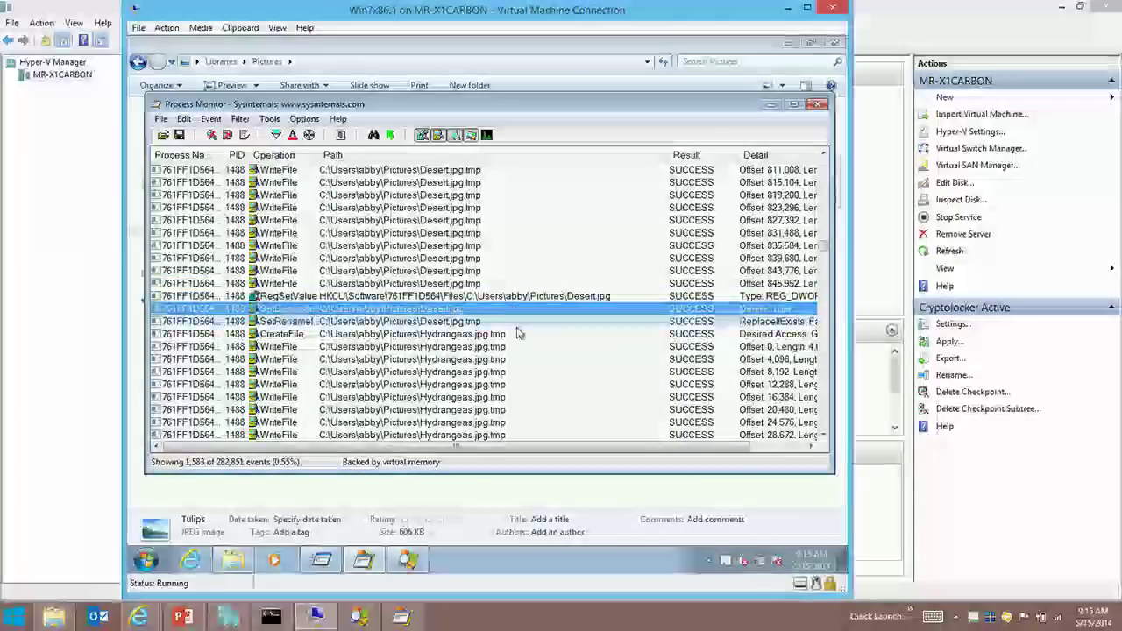
pyautogui.click(515, 322)
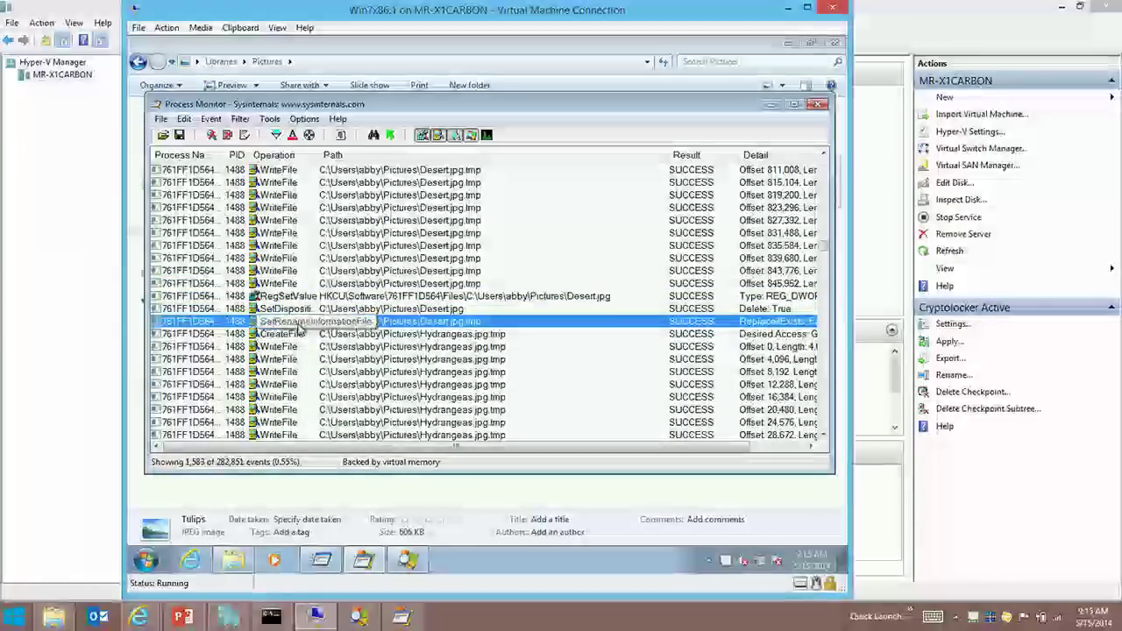
pyautogui.click(554, 298)
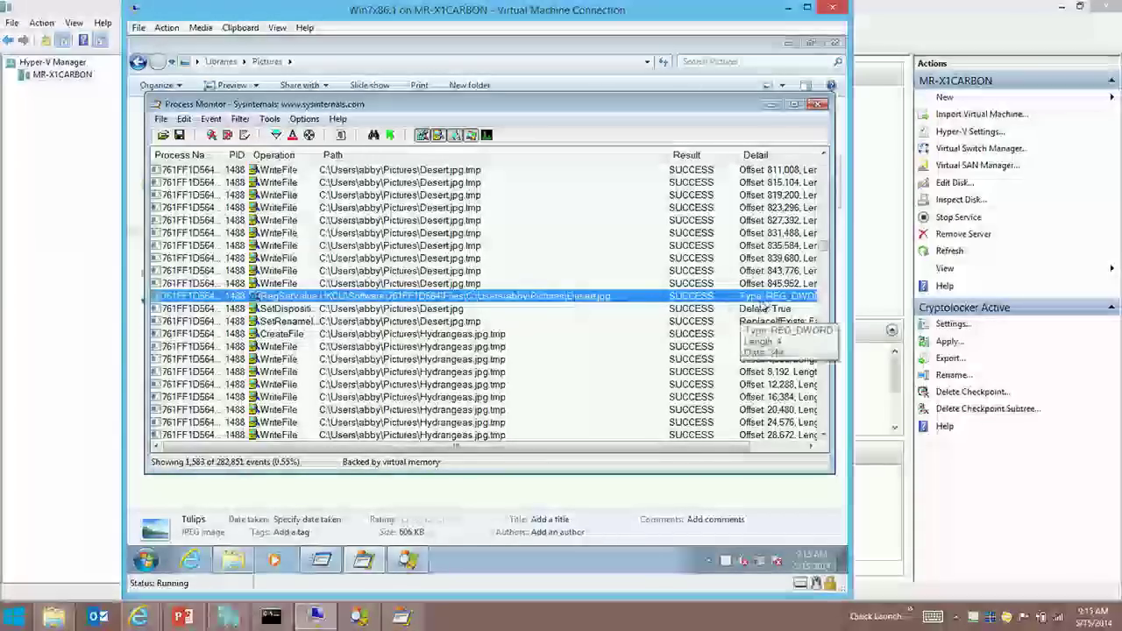
# Jump from the Desert.jpg RegSetValue event to the registry, view HKCU\Software\761FF1D564\Files maximized, and widen the Name column
pyautogui.rightClick(561, 297)
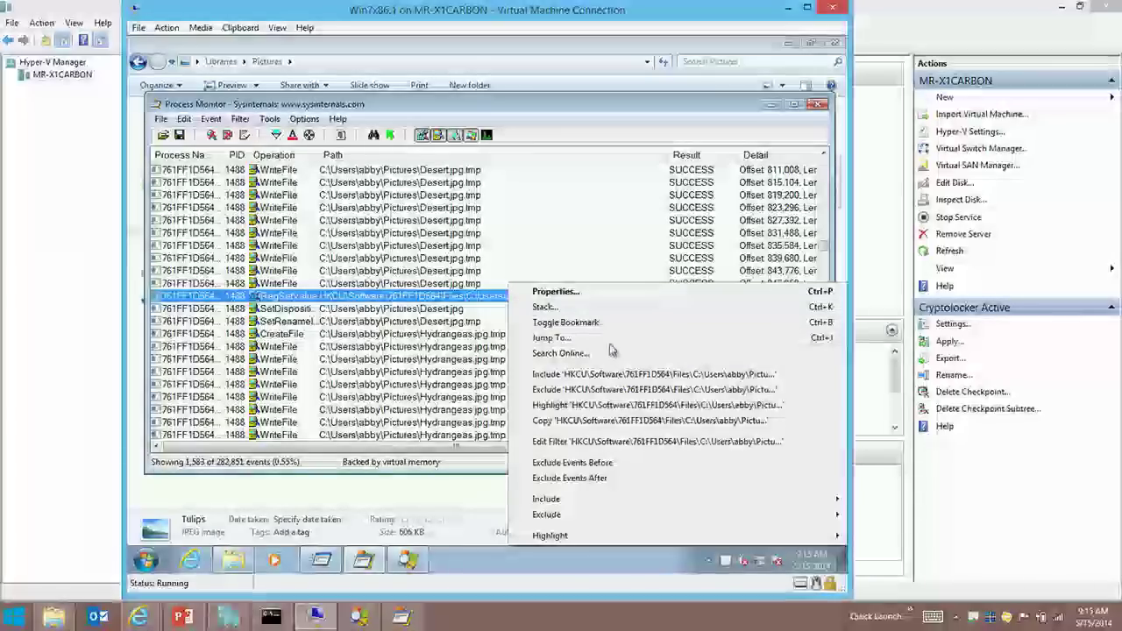
pyautogui.click(609, 341)
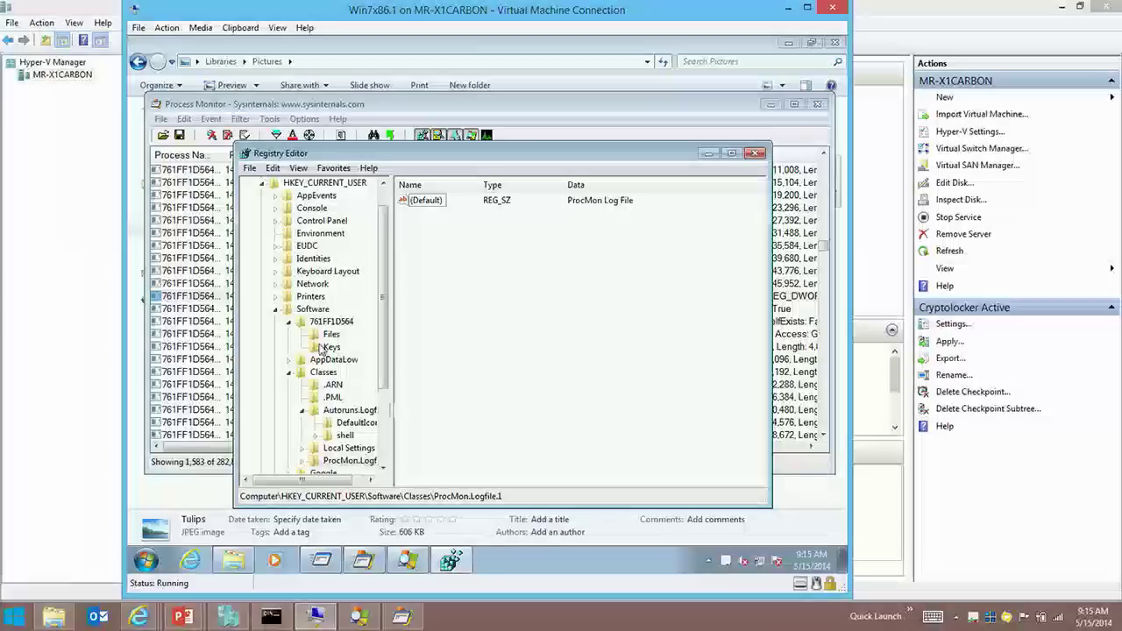
pyautogui.click(331, 322)
pyautogui.click(331, 334)
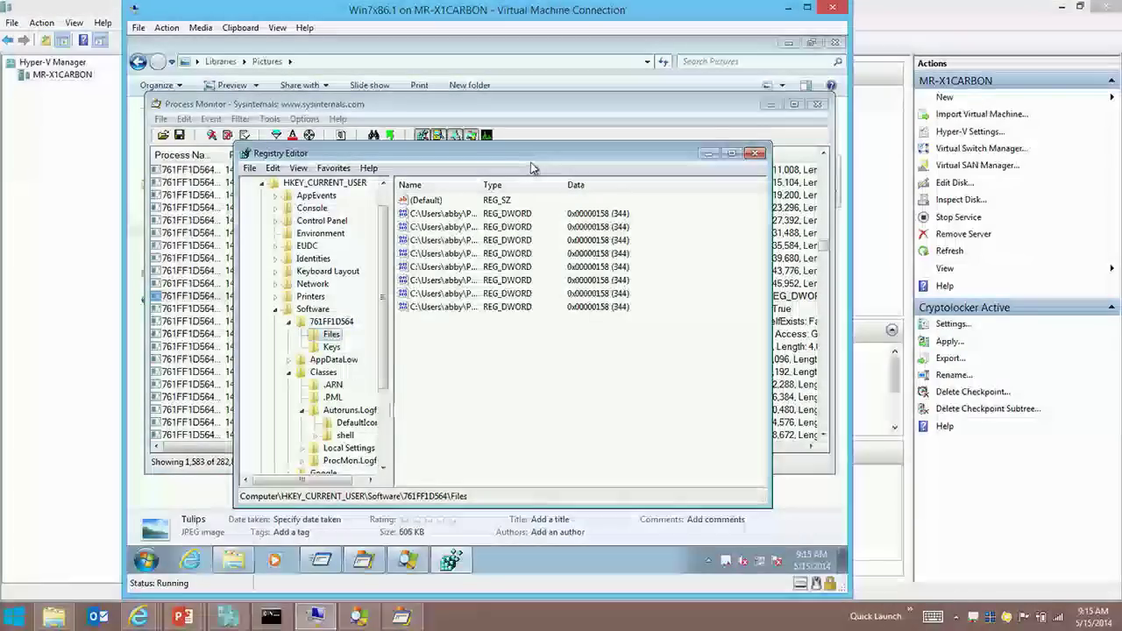
pyautogui.doubleClick(462, 154)
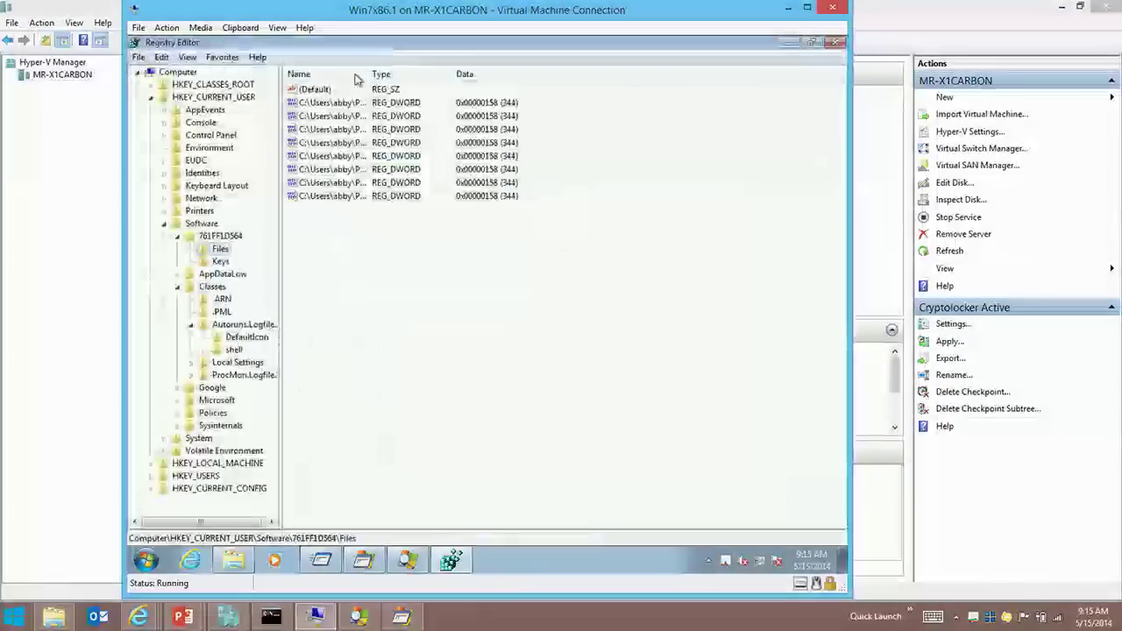
pyautogui.moveTo(369, 75); pyautogui.dragTo(538, 77)
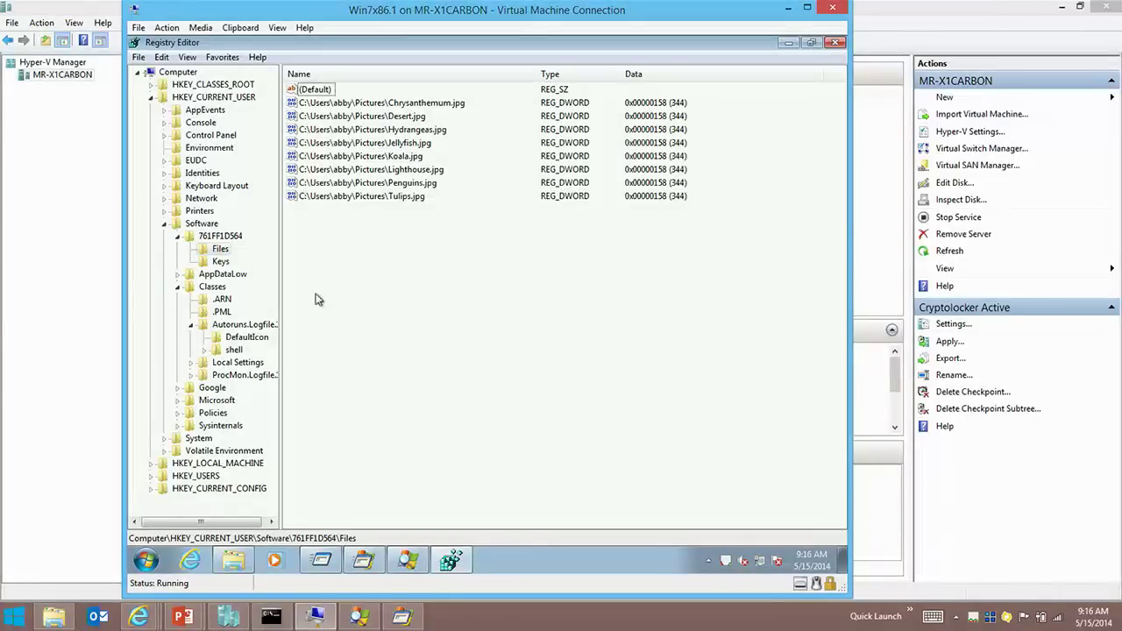
# Inspect the Keys subkey of 761FF1D564 with a widened Data column, view its Public value without changing it, and minimize Registry Editor
pyautogui.click(220, 261)
pyautogui.doubleClick(536, 75)
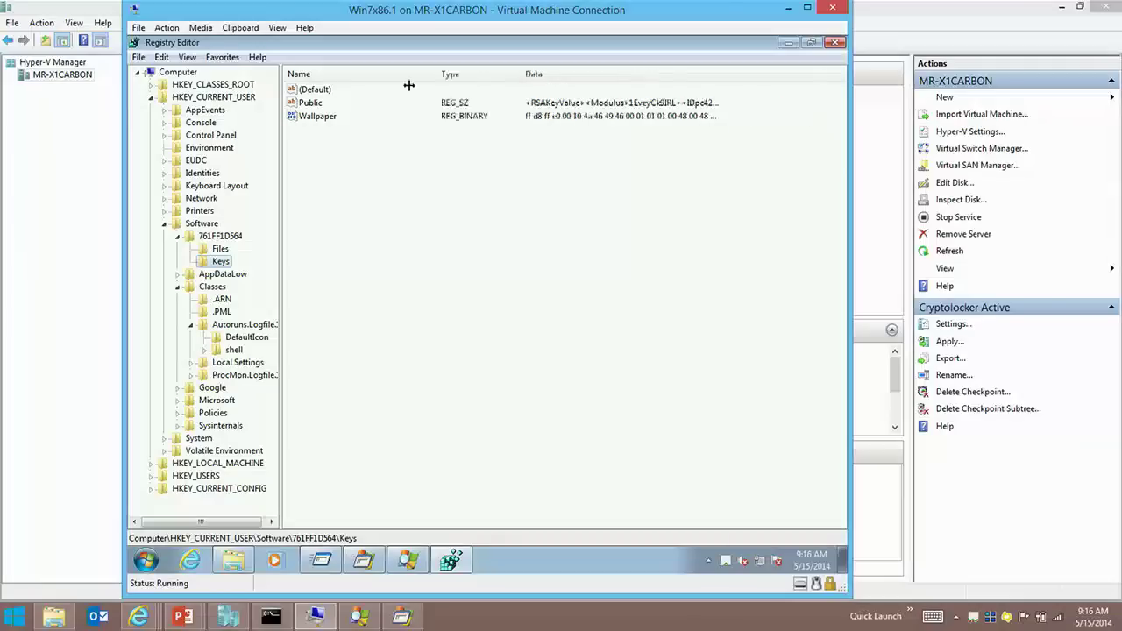
pyautogui.moveTo(449, 73); pyautogui.dragTo(475, 75)
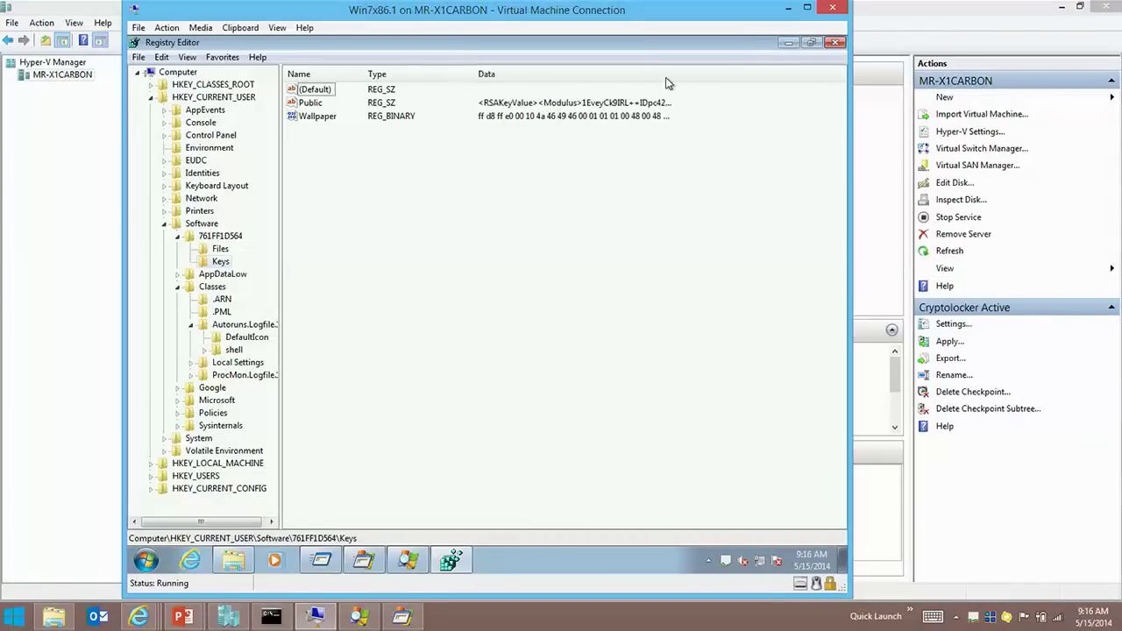
pyautogui.moveTo(675, 70); pyautogui.dragTo(824, 74)
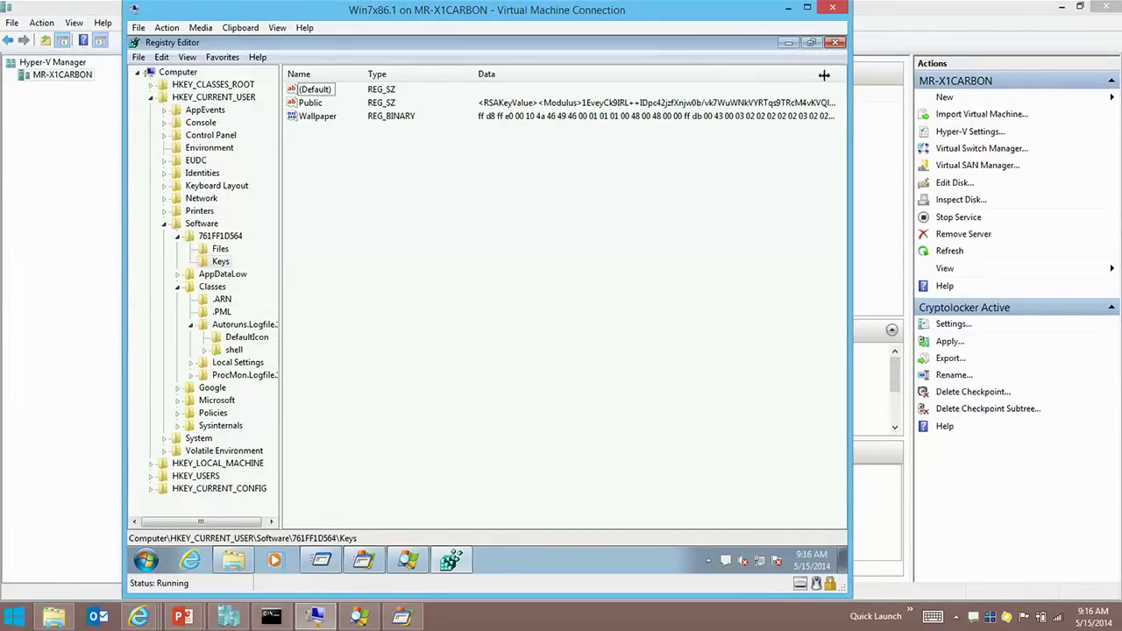
pyautogui.doubleClick(311, 102)
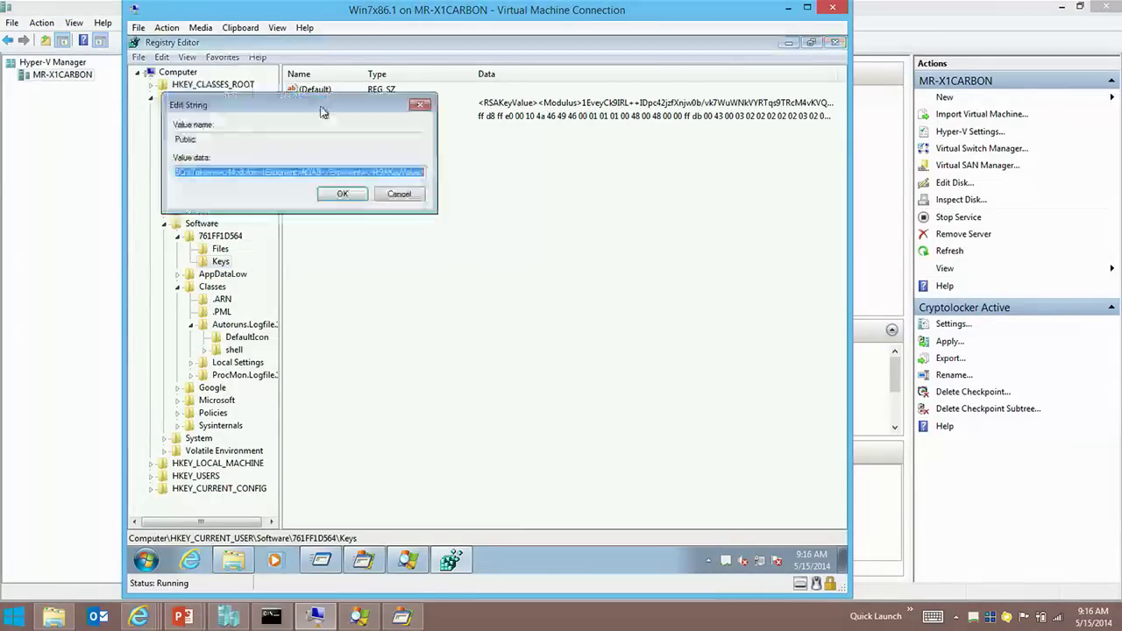
pyautogui.click(401, 194)
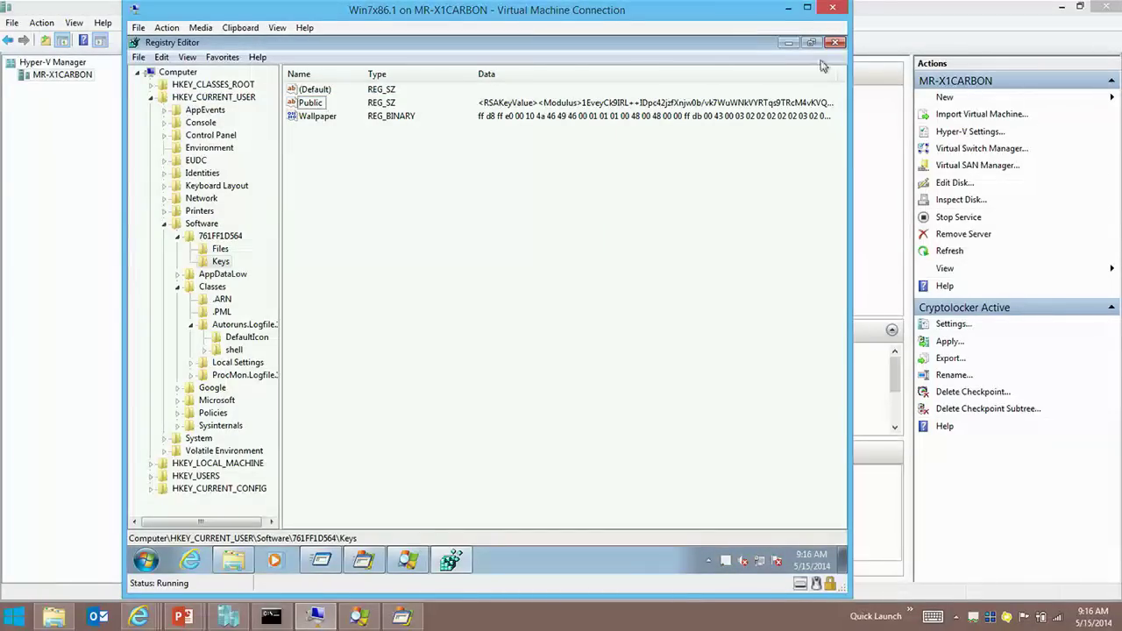
pyautogui.click(788, 42)
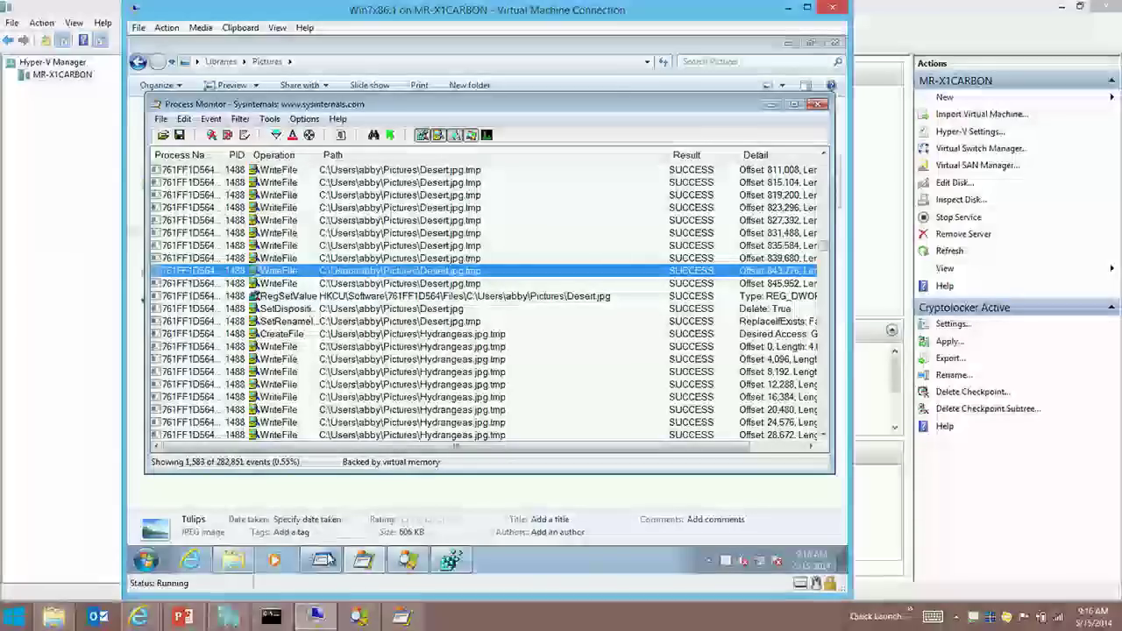
# Switch to Autoruns, rescan the startup entries, and inspect the 761FF1D564 entry under the Run key
pyautogui.click(322, 560)
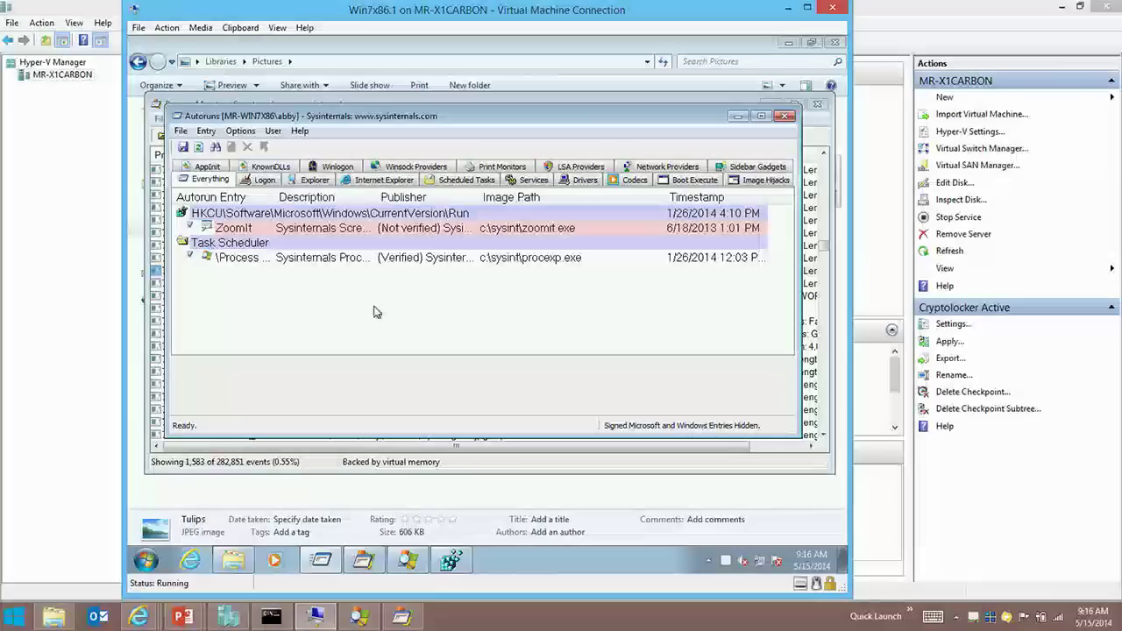
pyautogui.press('F5')
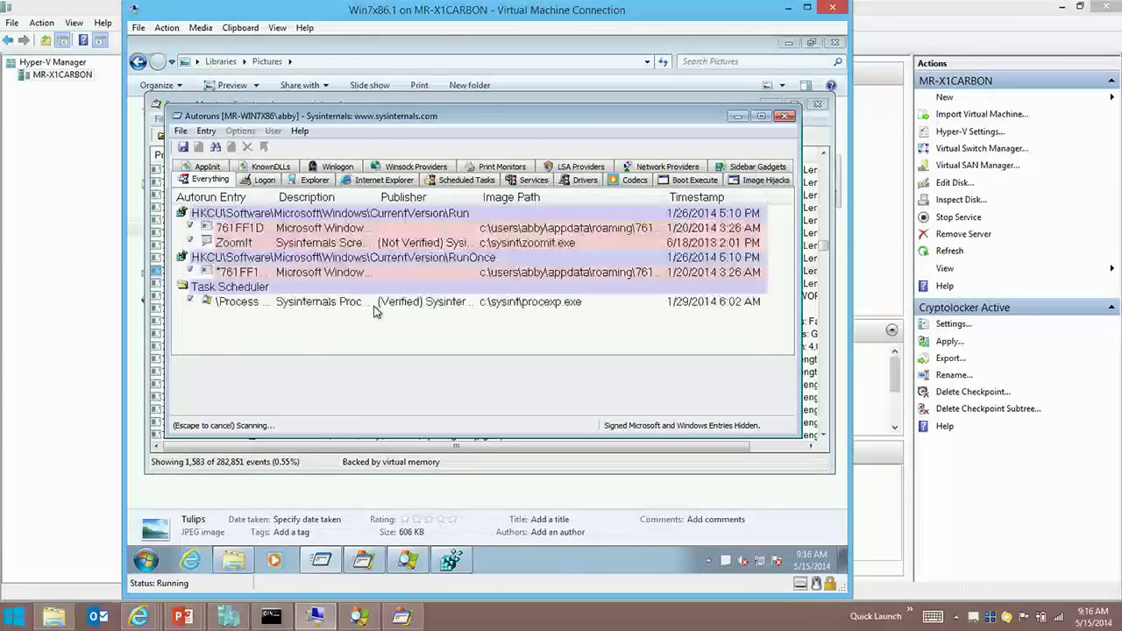
pyautogui.click(299, 227)
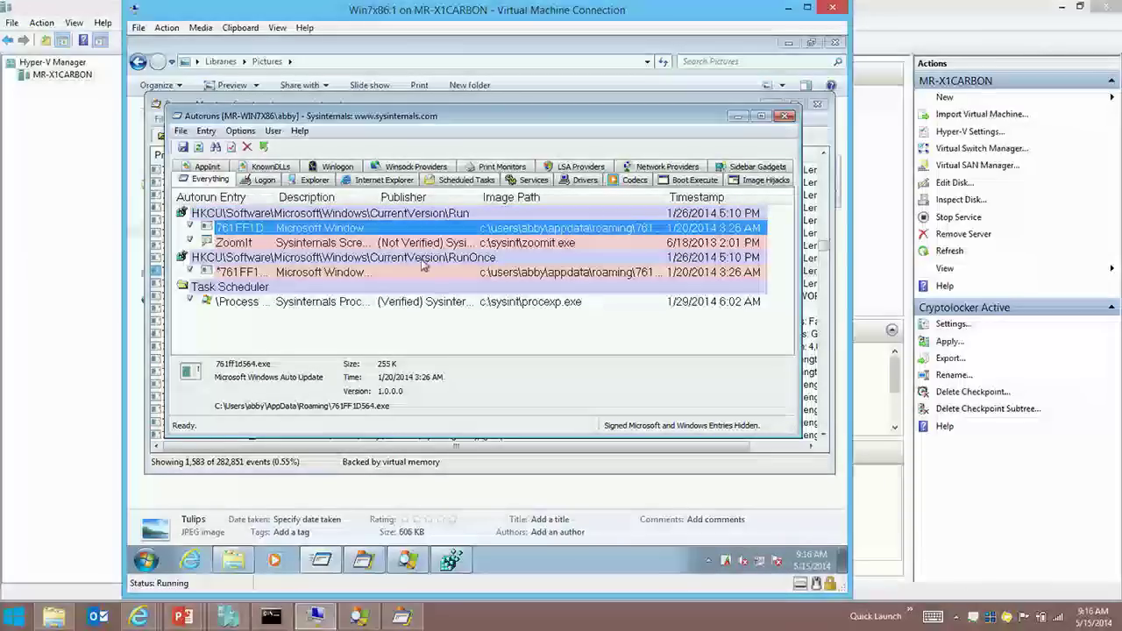
# Delete the malware's 761FF1D564 startup entries from the RunOnce and Run keys
pyautogui.click(500, 274)
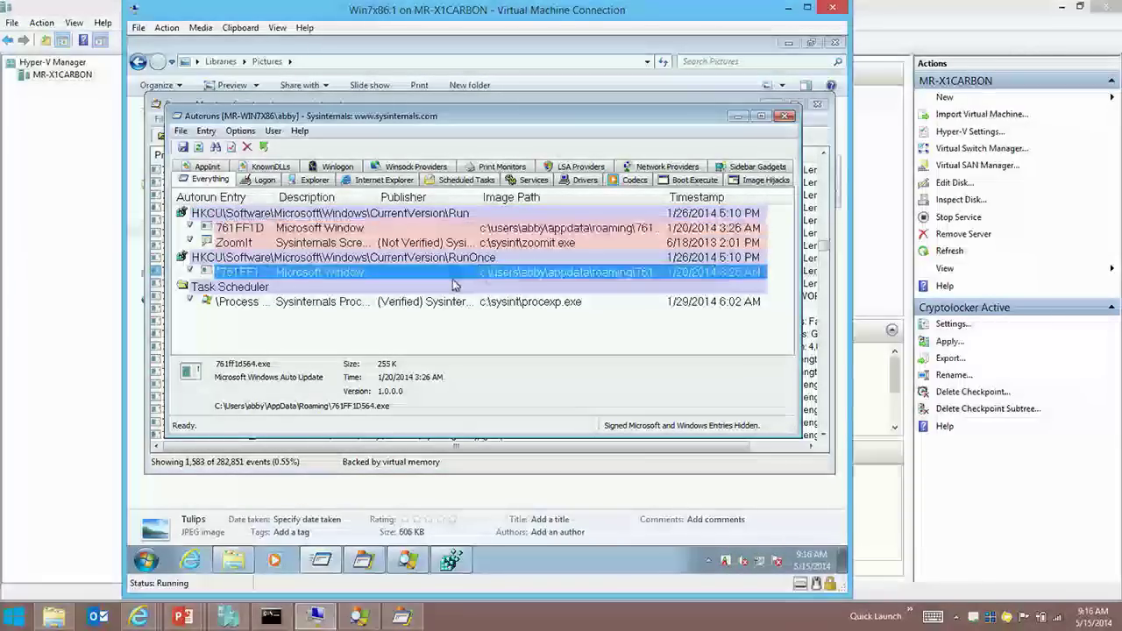
pyautogui.press('Delete')
pyautogui.press('Return')
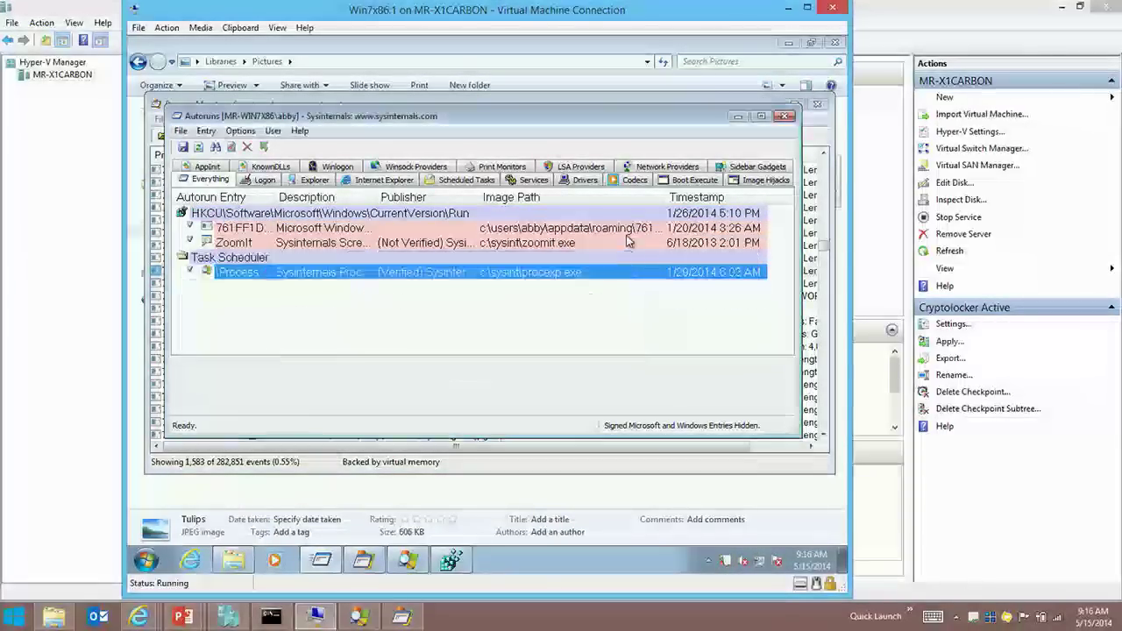
pyautogui.press('Up')
pyautogui.press('Delete')
pyautogui.press('Return')
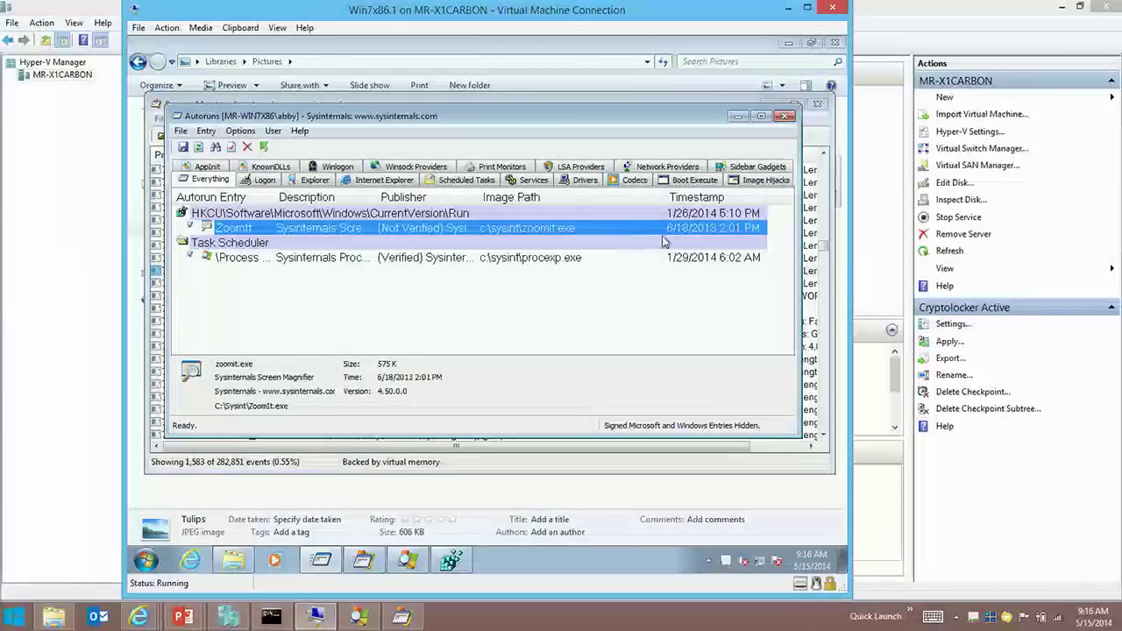
pyautogui.click(664, 291)
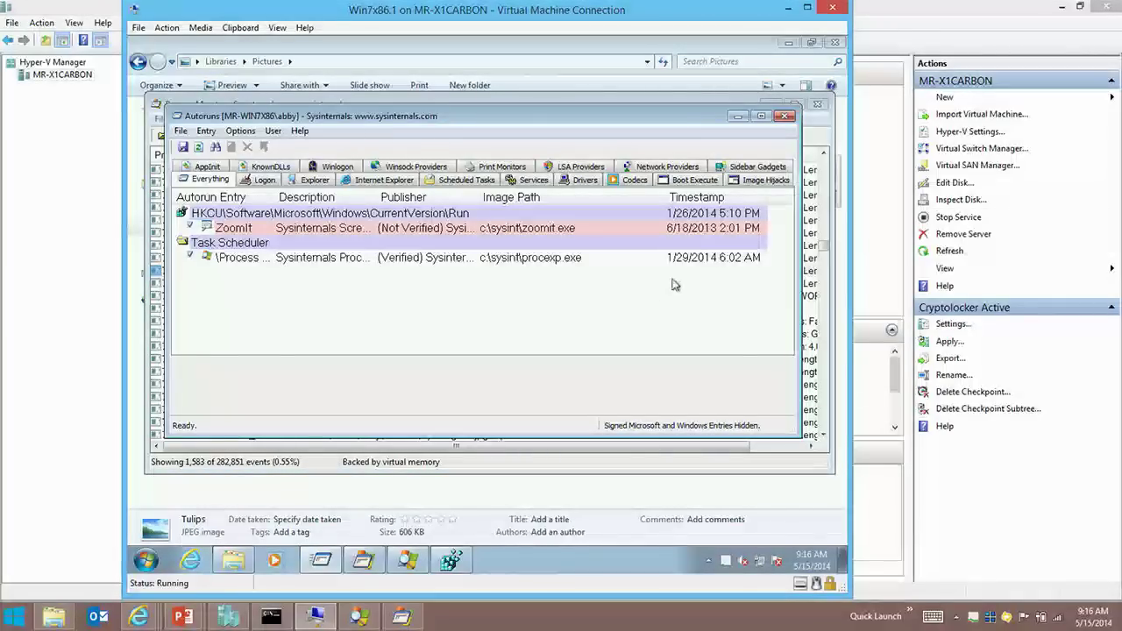
# Close Autoruns and Process Monitor and deselect the Tulips image in the Pictures library
pyautogui.click(788, 117)
pyautogui.click(817, 104)
pyautogui.click(602, 318)
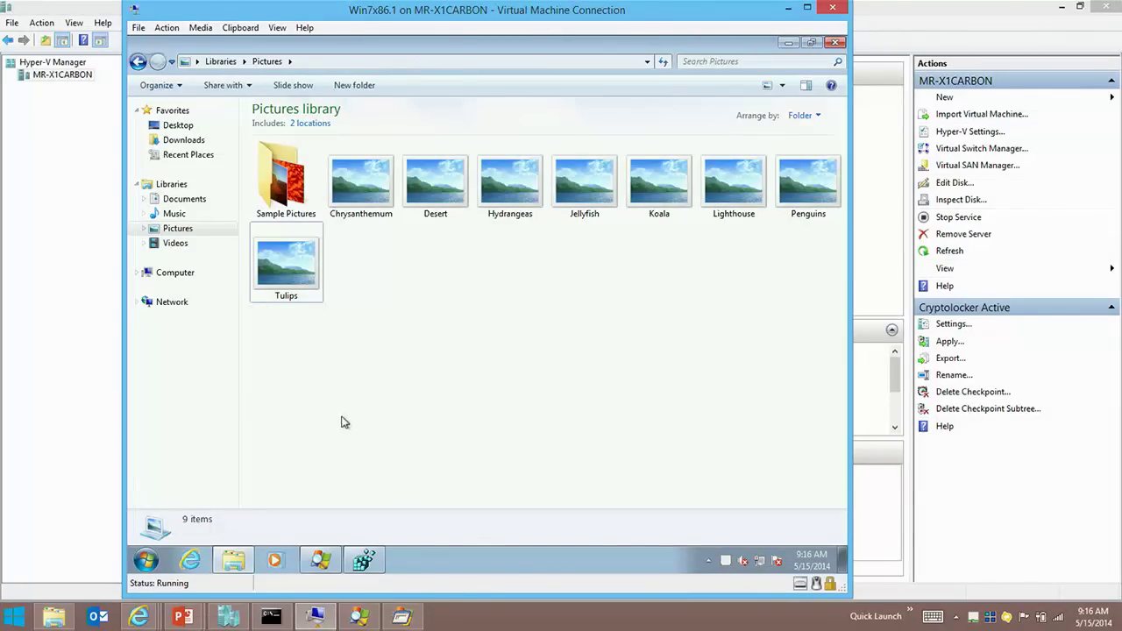
# Switch to the PowerPoint slide show and advance past Corporate Infections to the slide "The Case of the Infected Excel Application"
pyautogui.click(88, 433)
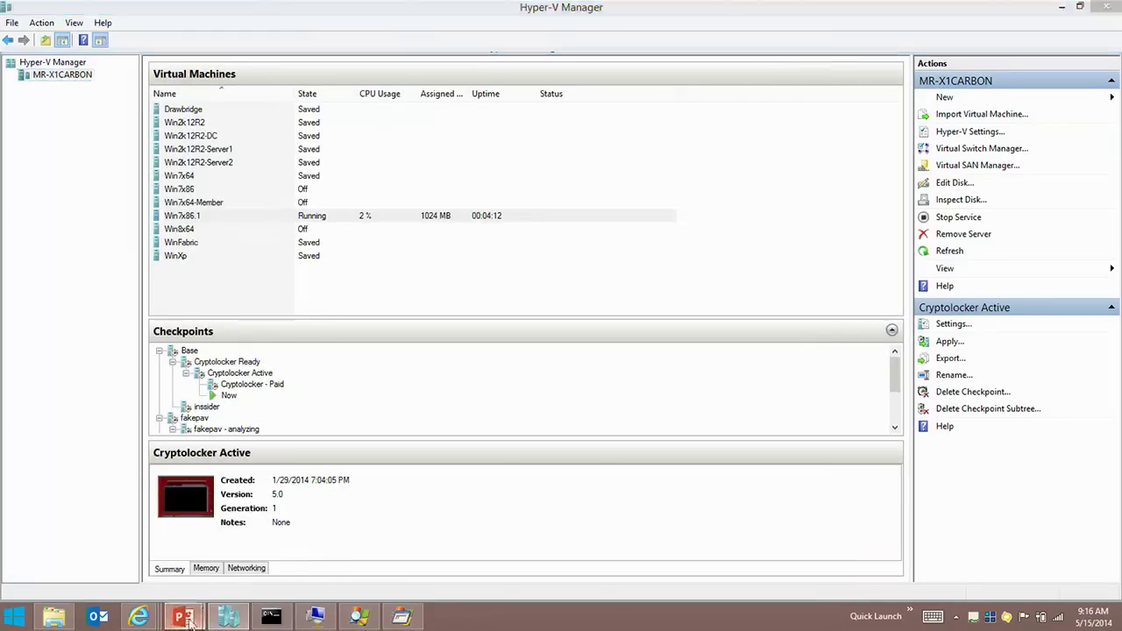
pyautogui.moveTo(183, 616)
pyautogui.click(272, 568)
pyautogui.press('Right')
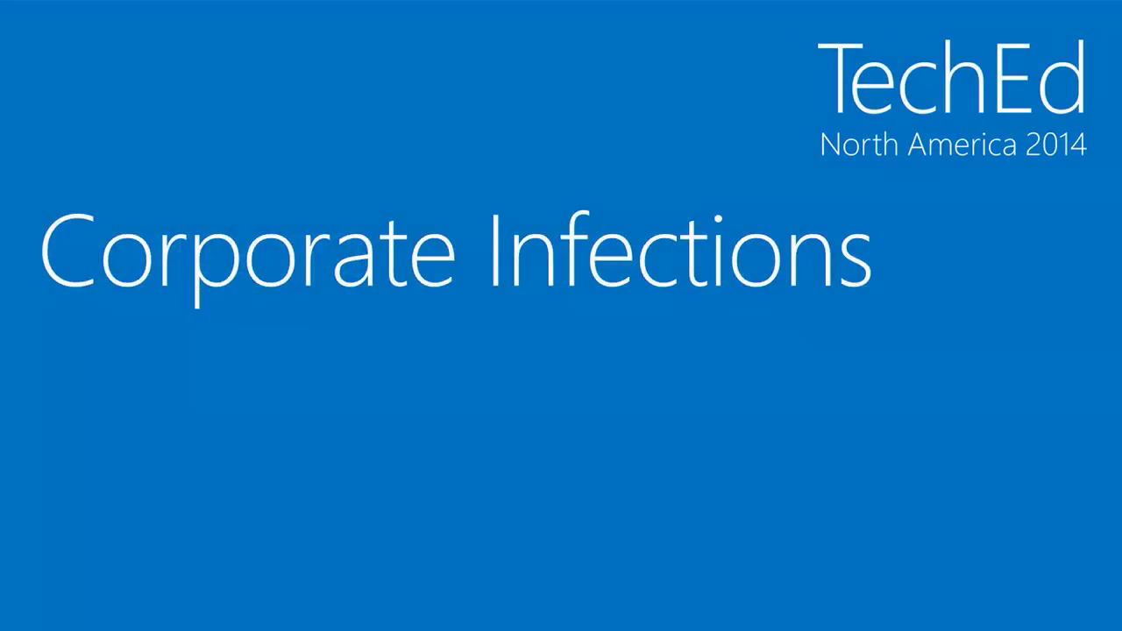
pyautogui.press('Right')
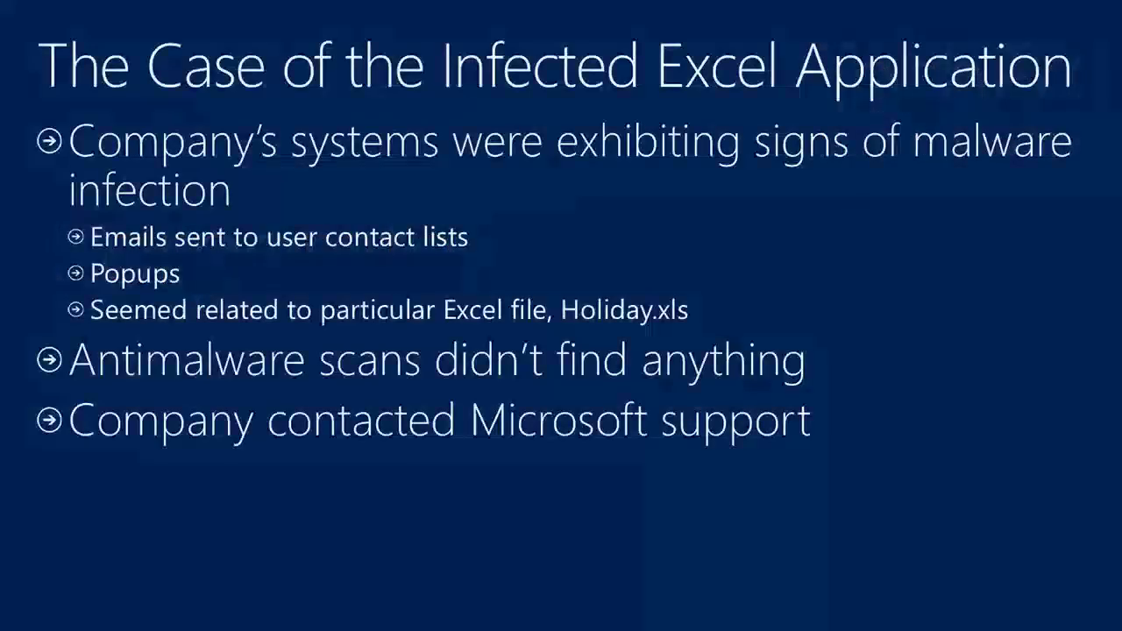
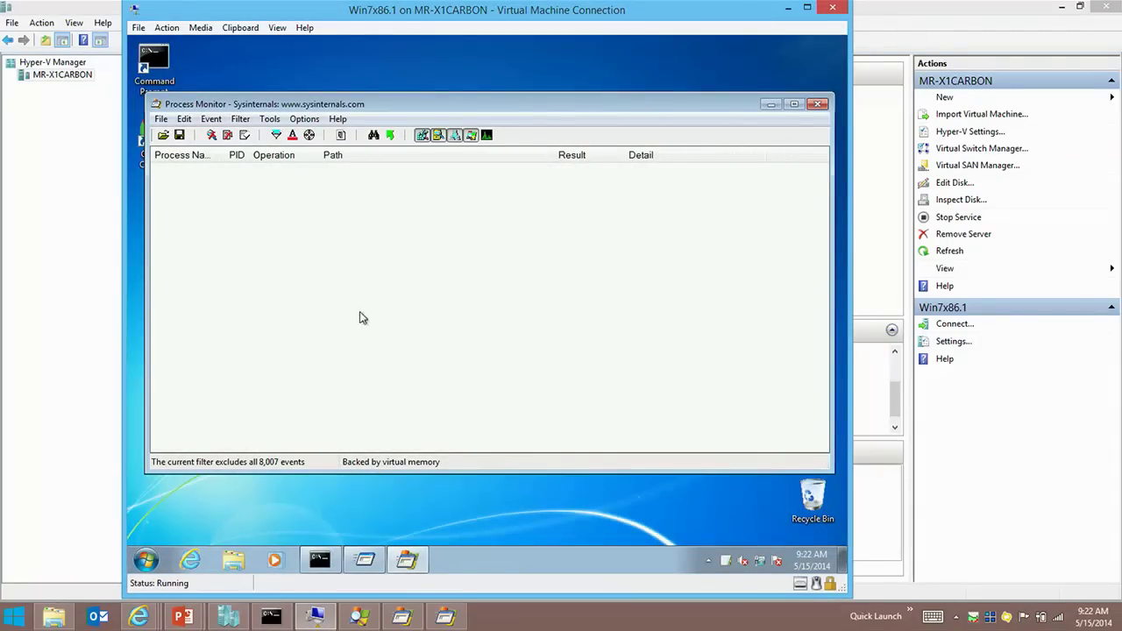
# Start event capture in Process Monitor and run sirefef.exe from C:\Demo at the command prompt
pyautogui.click(212, 135)
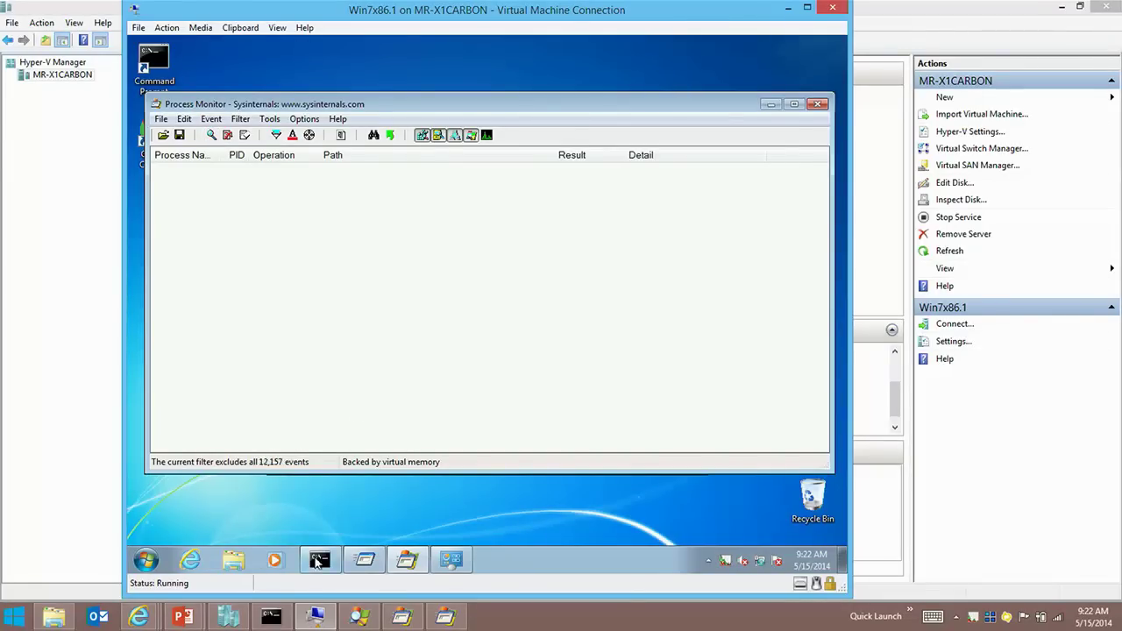
pyautogui.click(318, 560)
pyautogui.write('sirefef.exe')
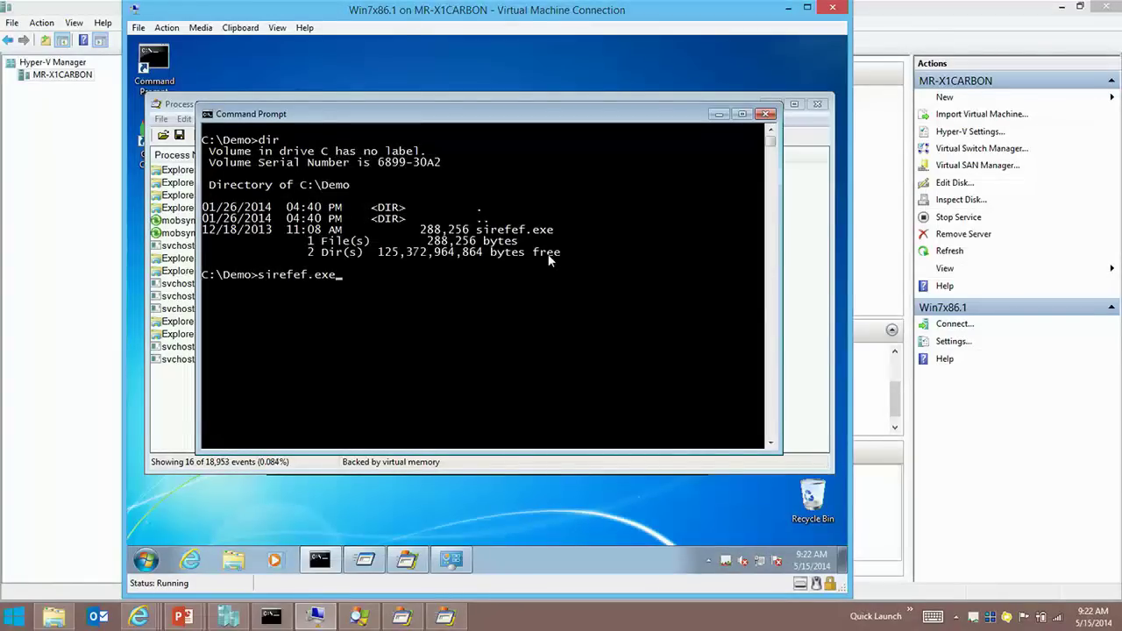
pyautogui.press('Return')
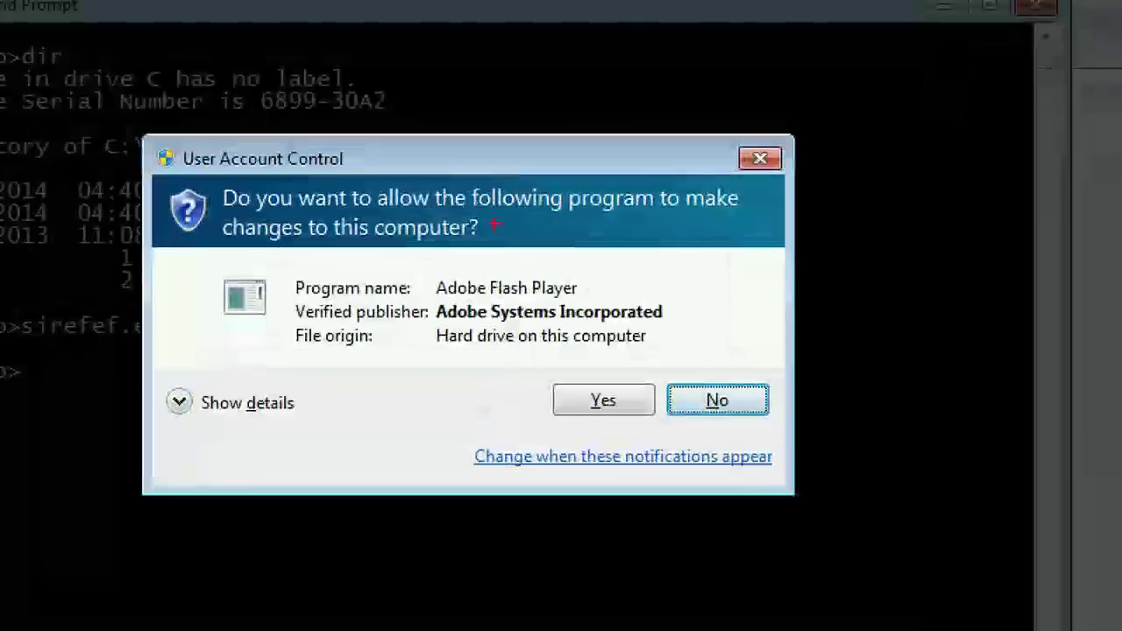
# Allow Adobe Flash Player to make changes to the computer and move its installer window clear of the command prompt output
pyautogui.moveTo(532, 265); pyautogui.dragTo(741, 157)
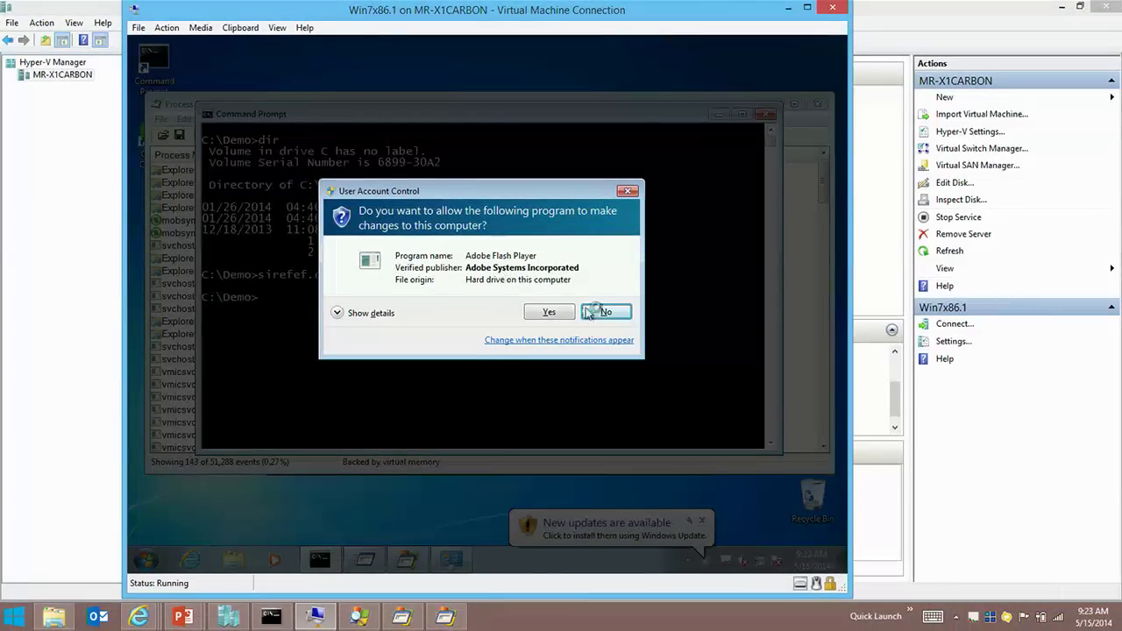
pyautogui.click(547, 317)
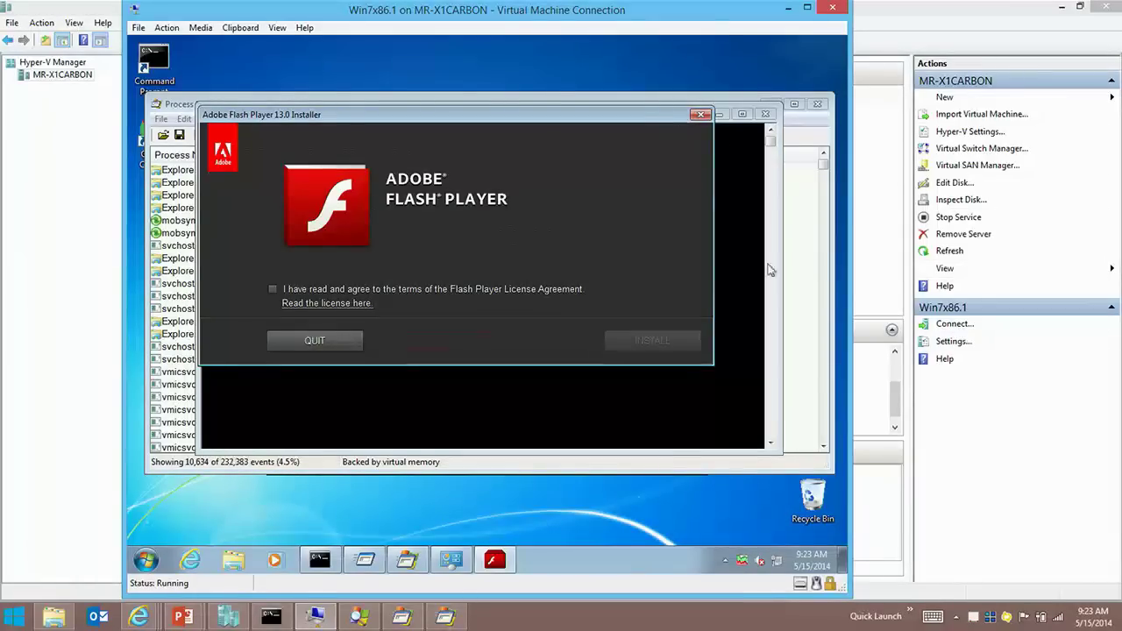
pyautogui.moveTo(659, 120); pyautogui.dragTo(784, 298)
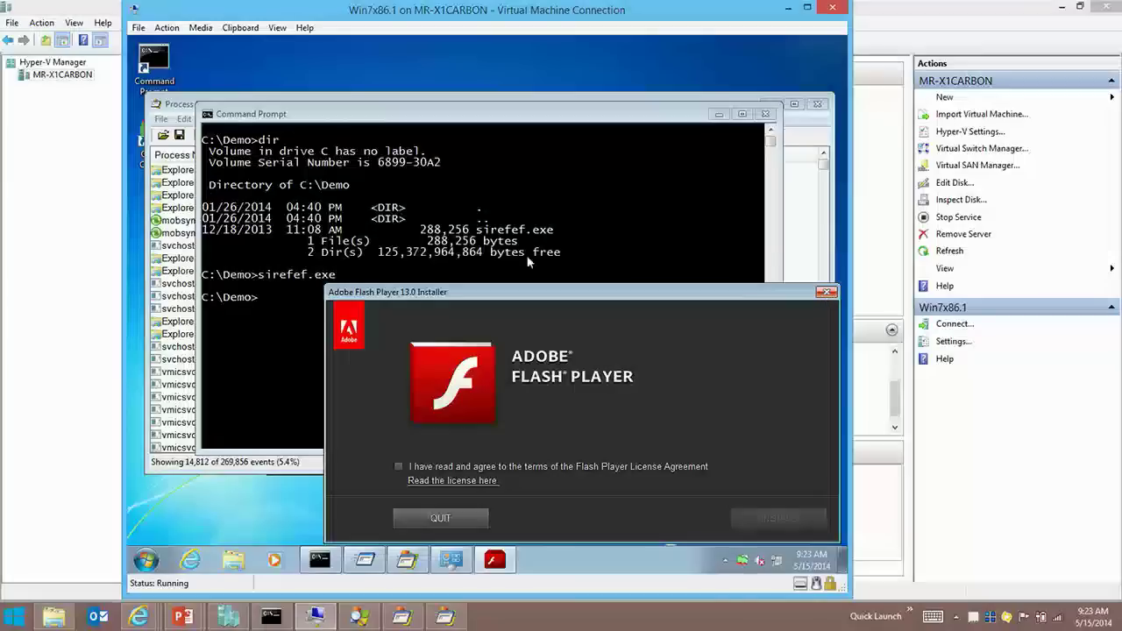
# Bring Process Monitor to the front, maximize it and fit the Path column to its contents
pyautogui.click(206, 249)
pyautogui.doubleClick(305, 106)
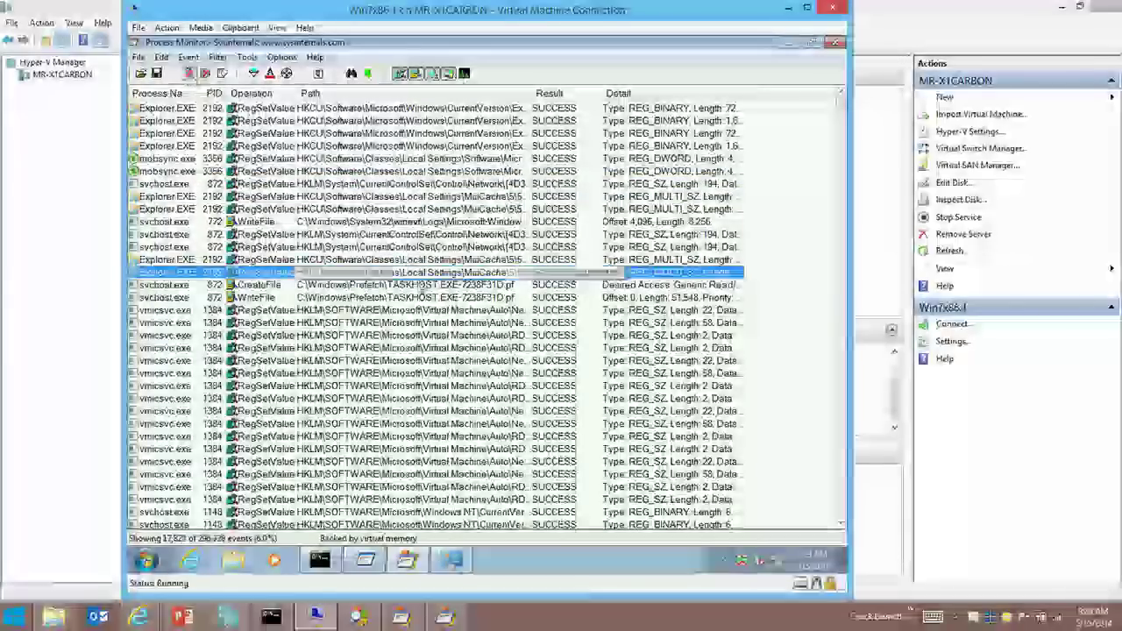
pyautogui.press('Down')
pyautogui.doubleClick(532, 93)
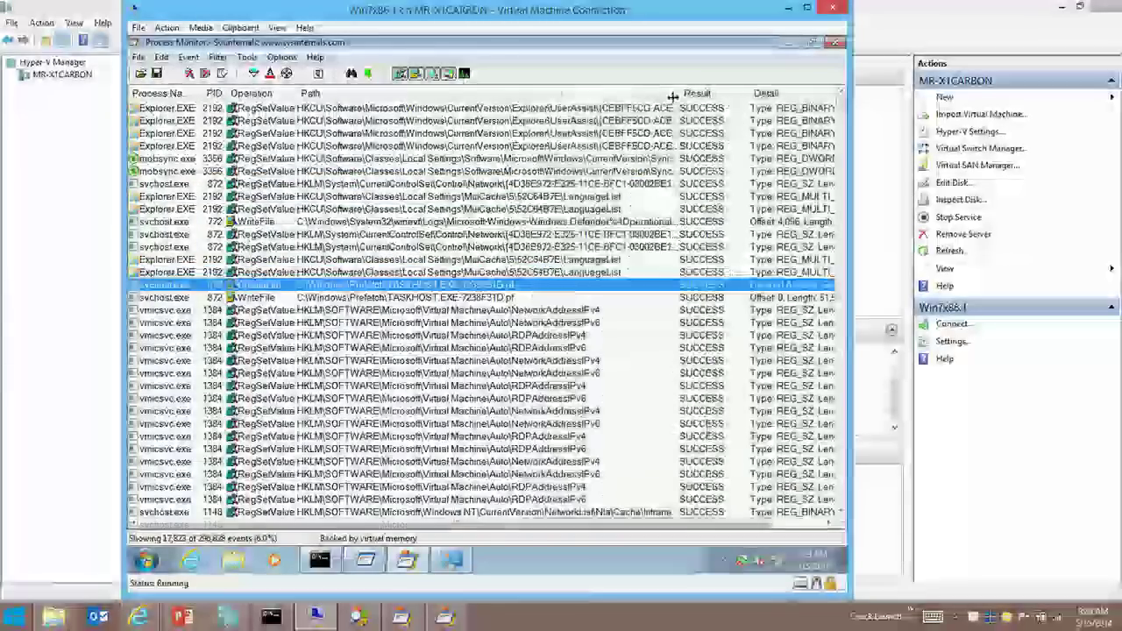
pyautogui.scroll(-6, 515, 182)
pyautogui.click(536, 220)
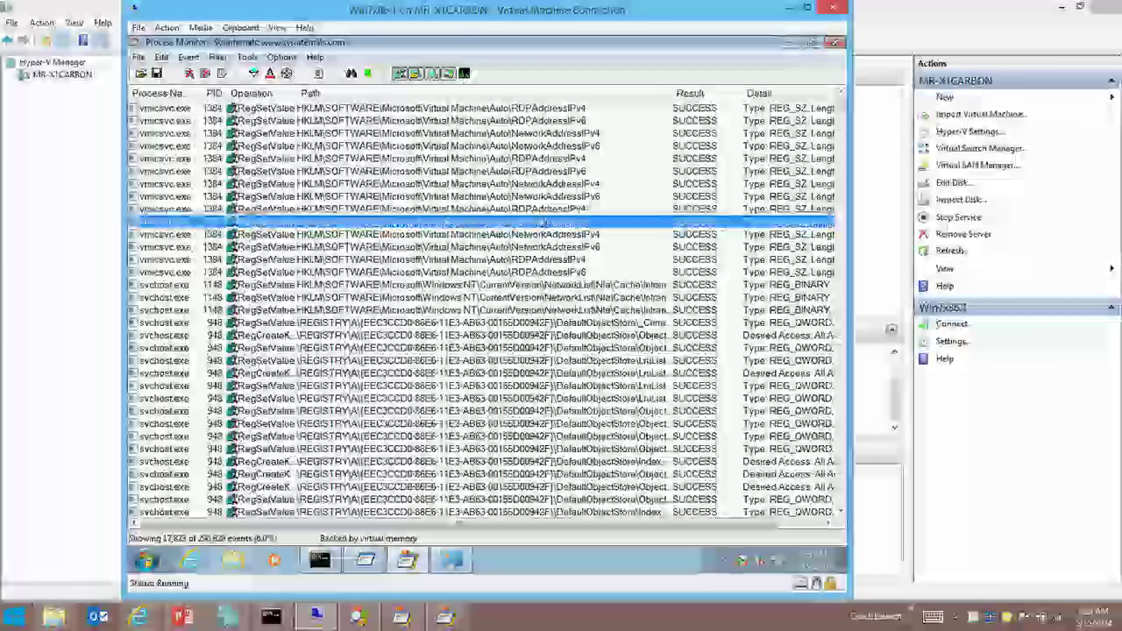
# Open the process tree in a maximized window and select the sirefef.exe process under cmd.exe
pyautogui.hotkey('ctrl', 't')
pyautogui.doubleClick(377, 142)
pyautogui.click(442, 263)
pyautogui.scroll(-7, 443, 272)
pyautogui.click(227, 310)
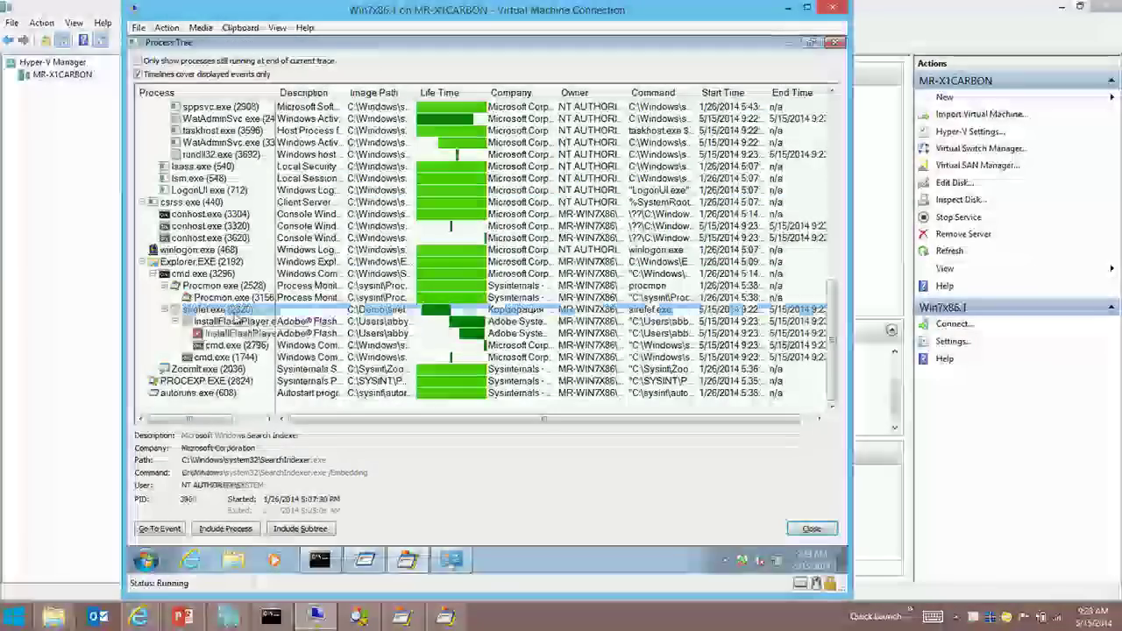
# Magnify the process tree and mark the InstallFlashPlayer processes under sirefef.exe with arrows and a box around their Adobe descriptions
pyautogui.hotkey('ctrl', '1')
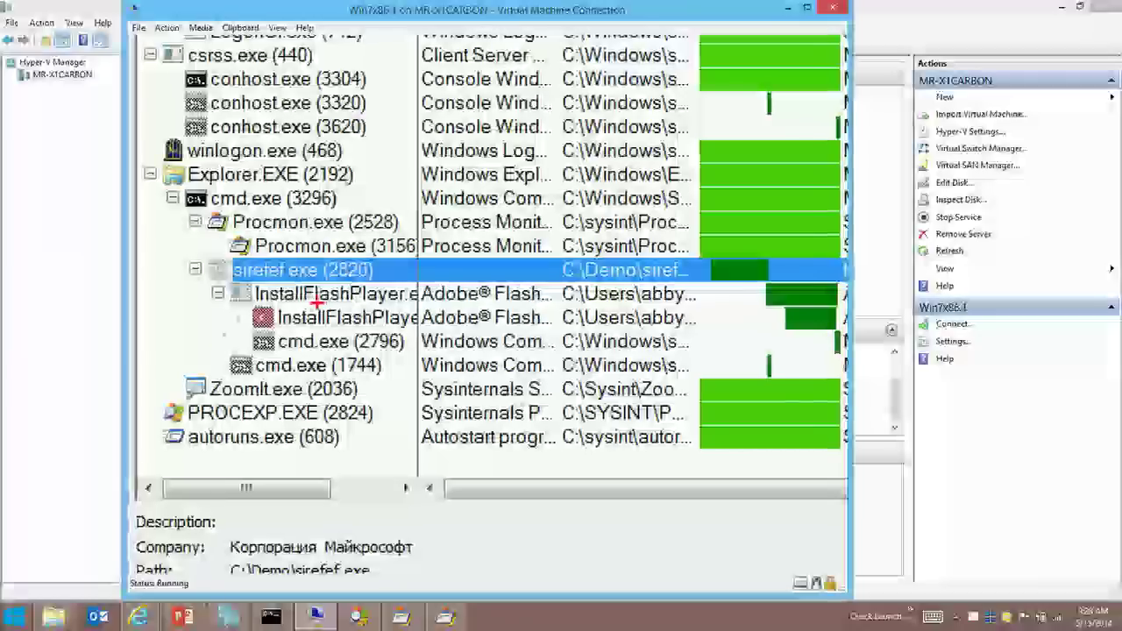
pyautogui.moveTo(395, 283); pyautogui.dragTo(539, 211)
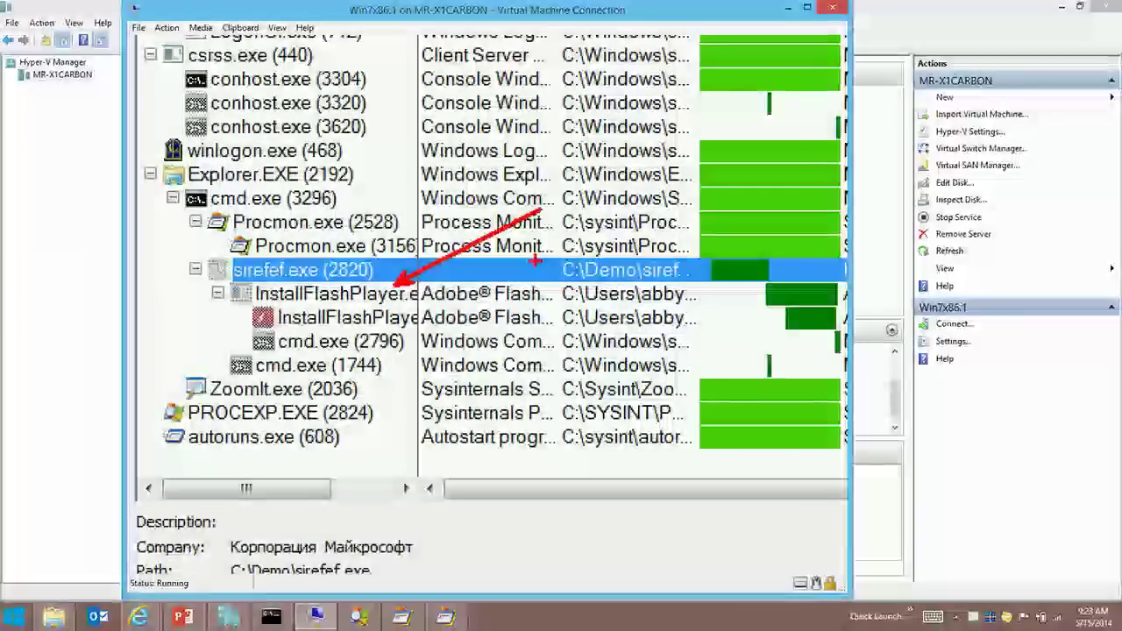
pyautogui.moveTo(396, 308); pyautogui.dragTo(547, 275)
pyautogui.moveTo(399, 270)
pyautogui.mouseDown()
pyautogui.moveTo(517, 337)
pyautogui.moveTo(568, 337)
pyautogui.mouseUp()
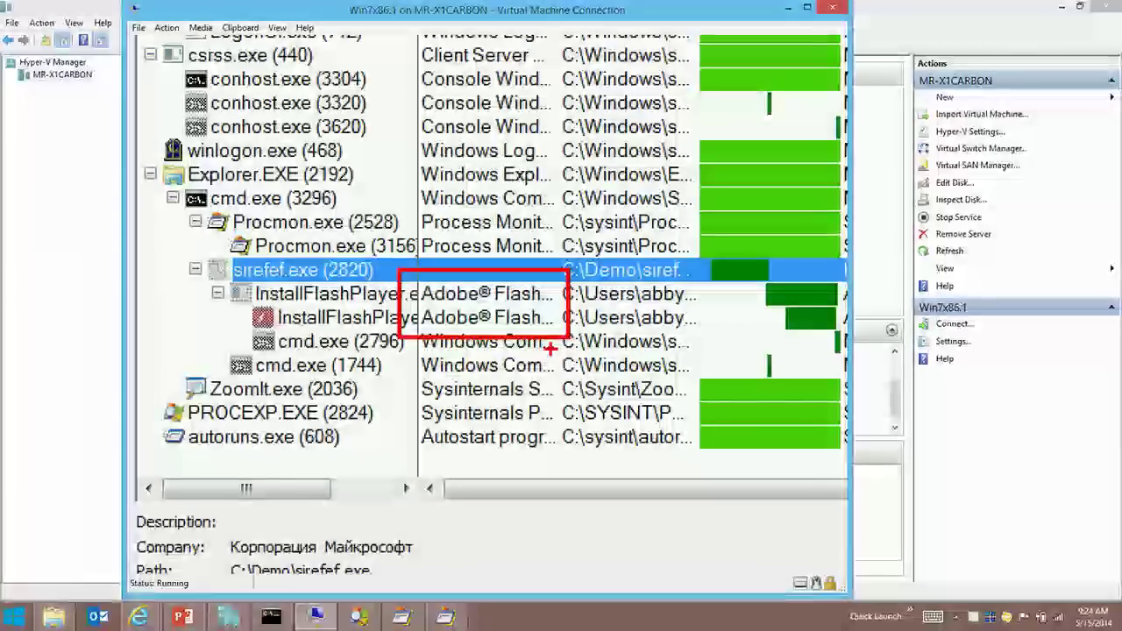
pyautogui.press('Escape')
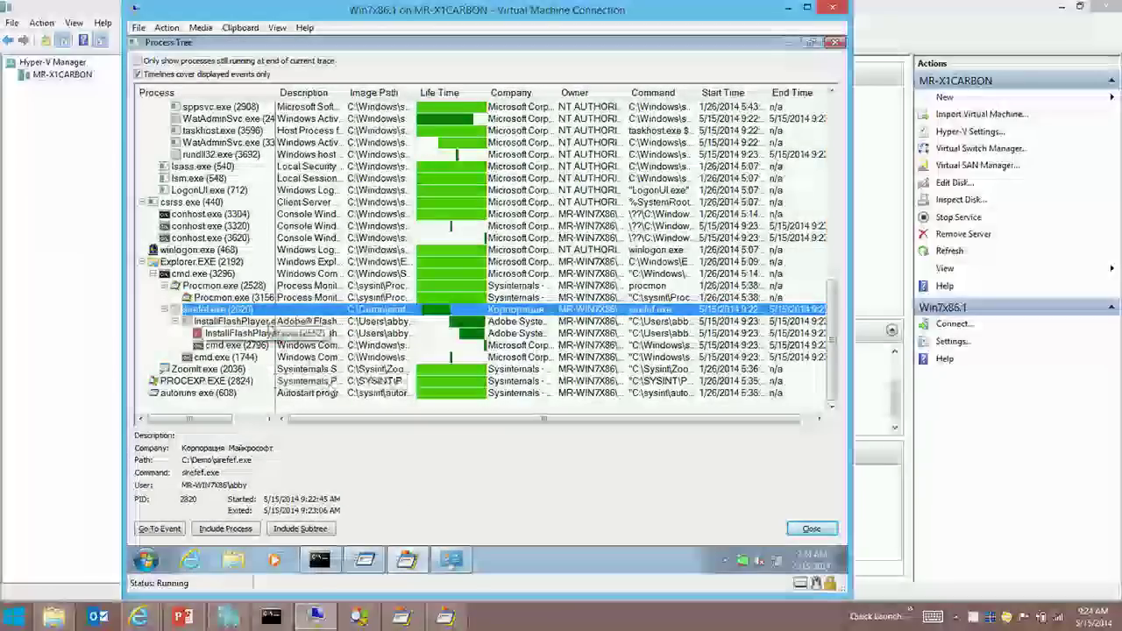
# Examine the details of both InstallFlashPlayer processes and mark the second one's path and command line with an arrow
pyautogui.press('Down')
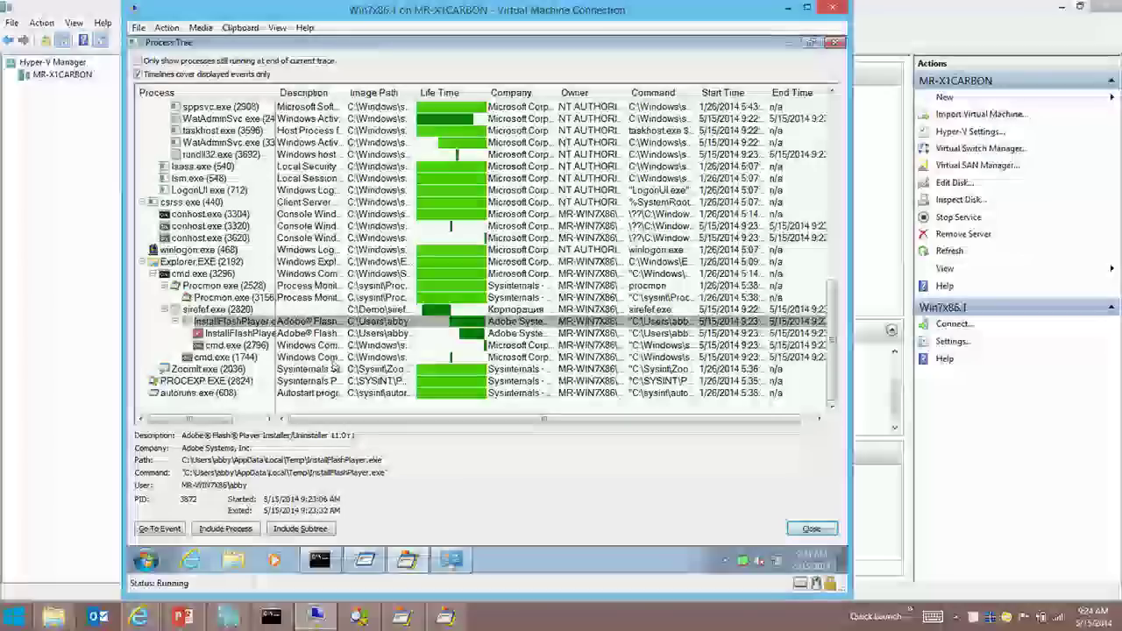
pyautogui.click(304, 333)
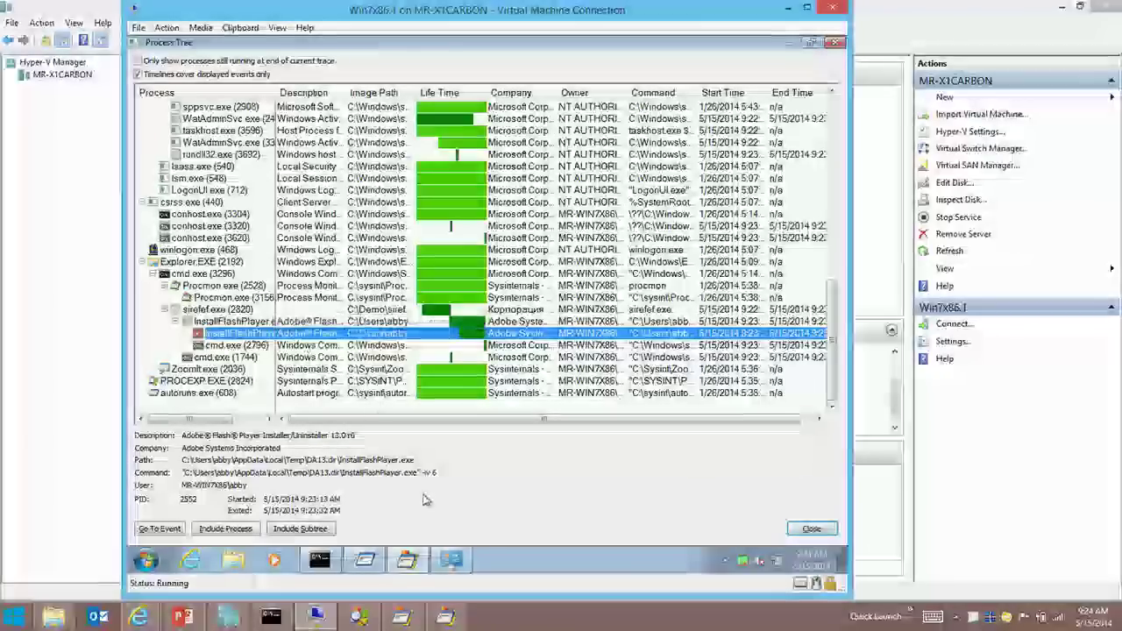
pyautogui.hotkey('ctrl', '1')
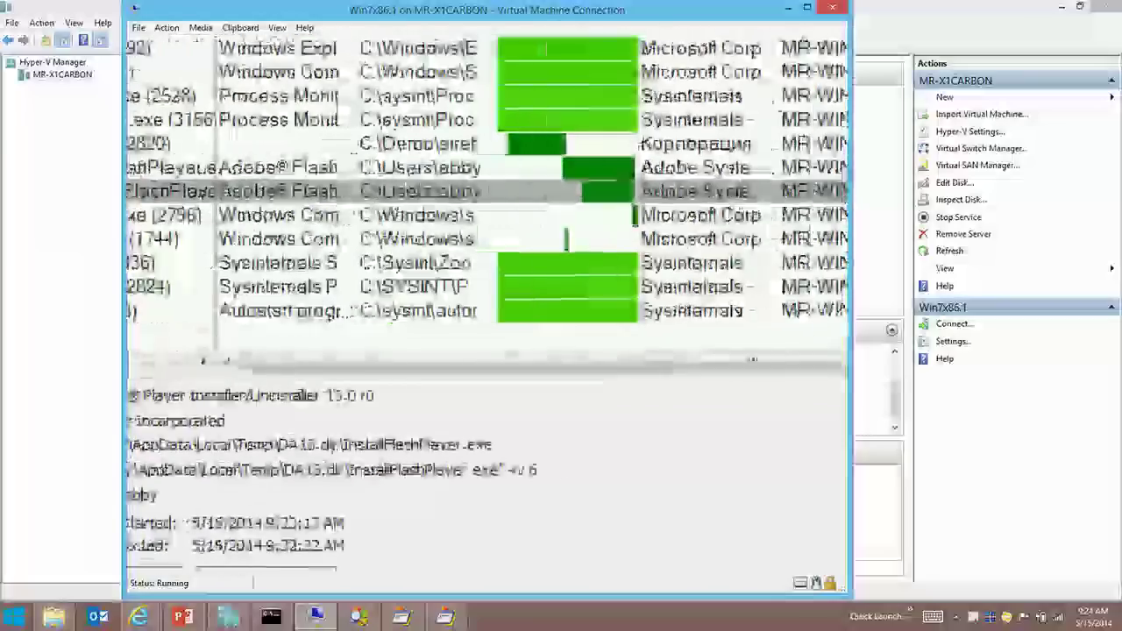
pyautogui.moveTo(617, 454); pyautogui.dragTo(682, 415)
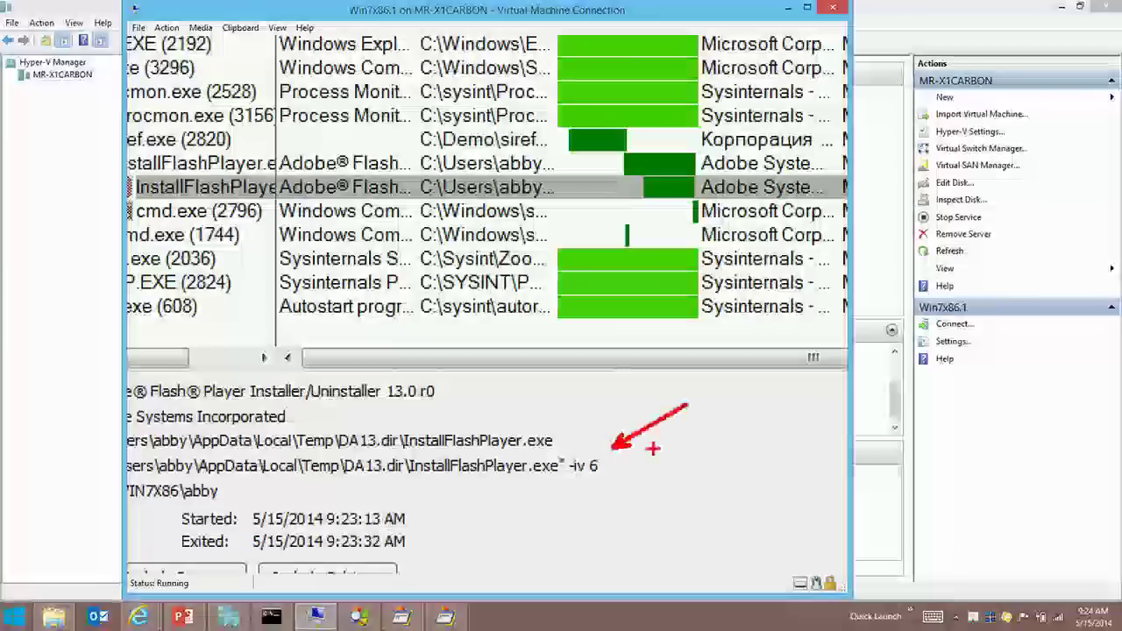
pyautogui.press('Escape')
# Filter the captured events to the sirefef.exe process and close the process tree
pyautogui.click(250, 312)
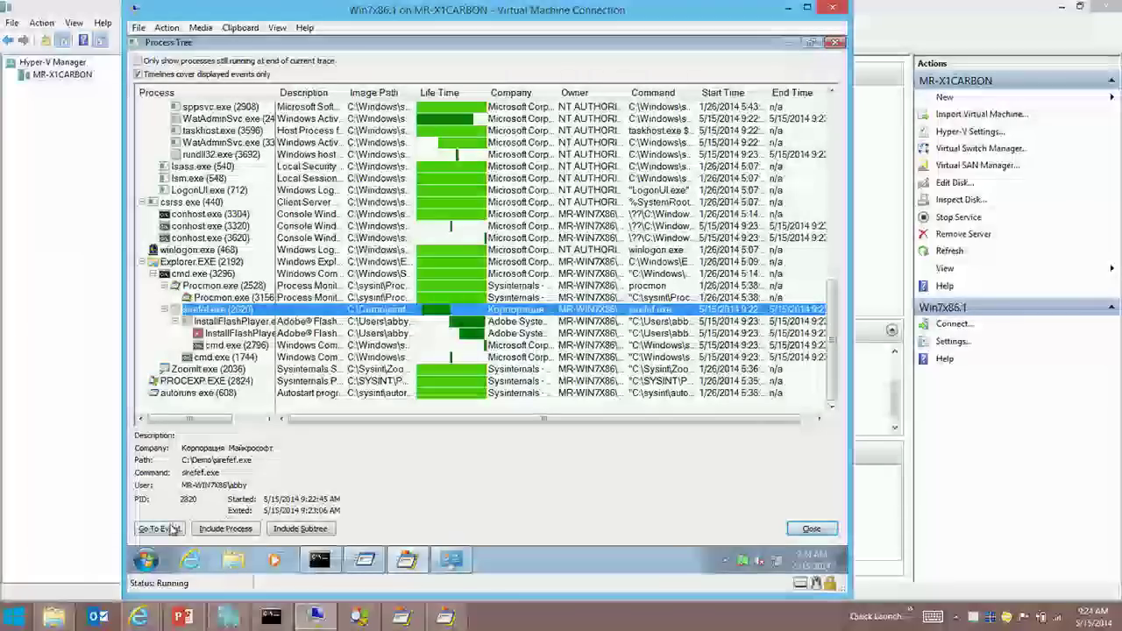
pyautogui.click(219, 529)
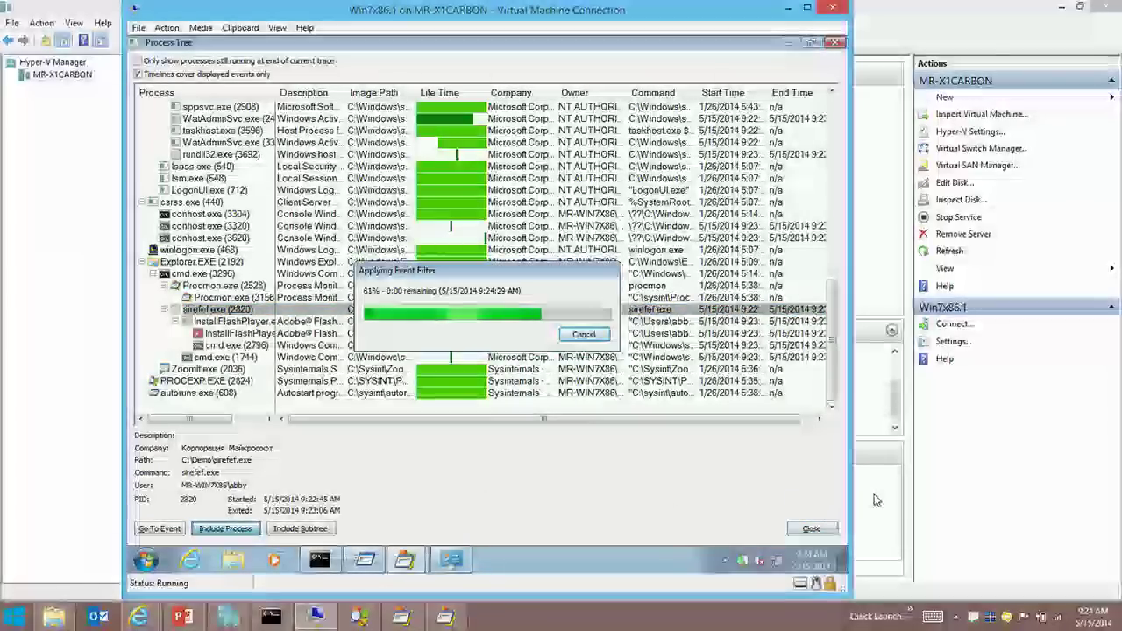
pyautogui.click(828, 528)
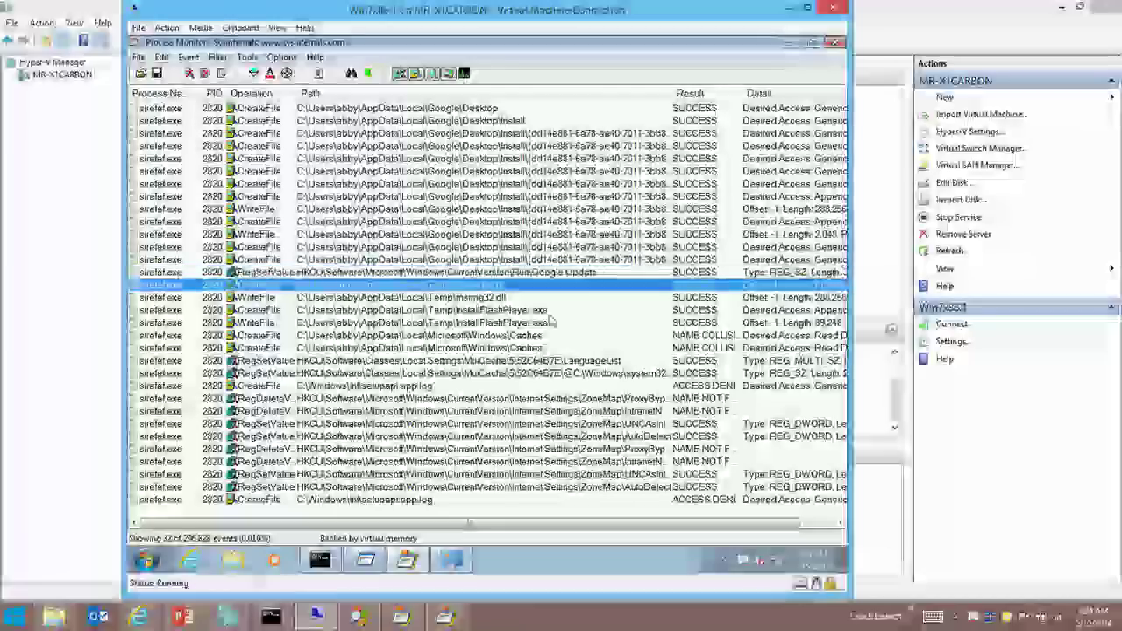
# Review sirefef.exe's first file events and its Run\Google Update registry write, and adjust the columns to reveal more of the paths
pyautogui.click(604, 298)
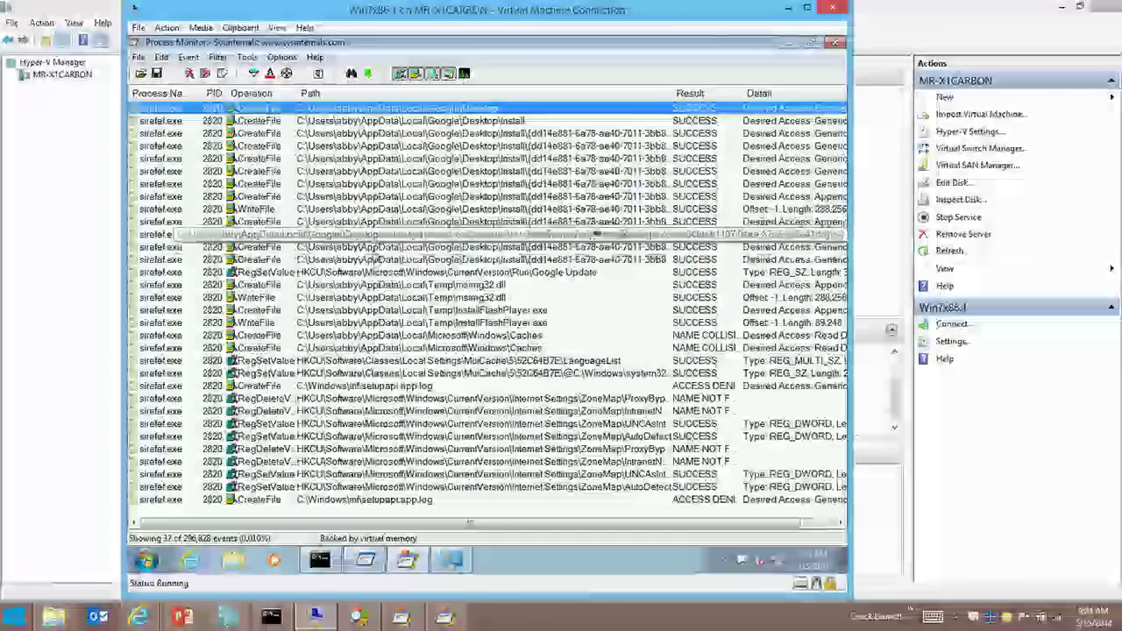
pyautogui.click(593, 272)
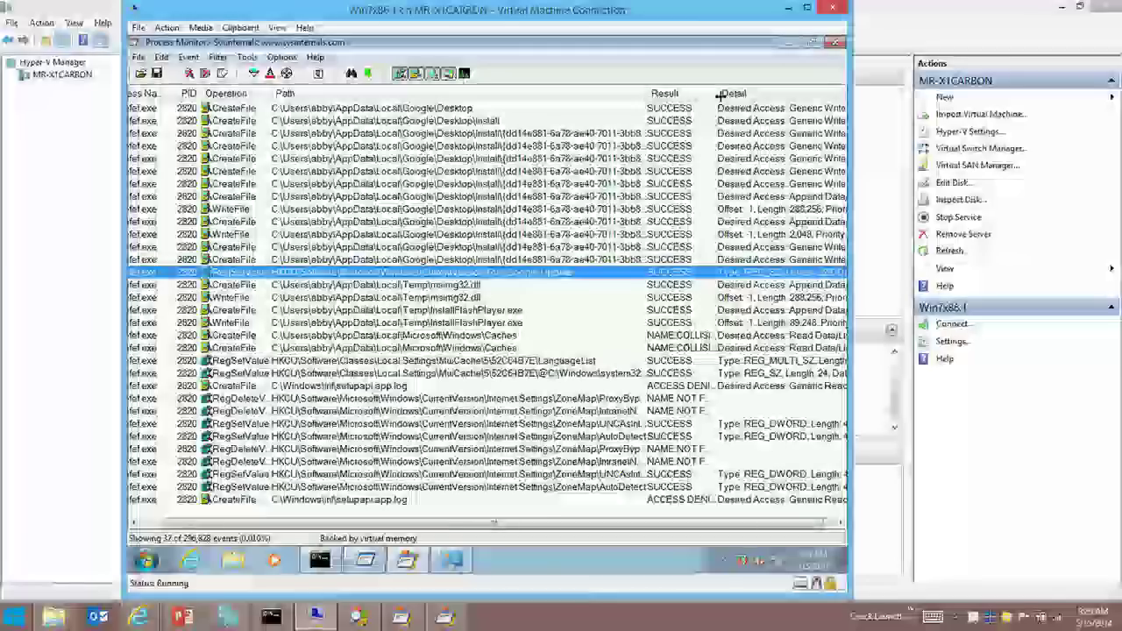
pyautogui.moveTo(720, 93); pyautogui.dragTo(727, 127)
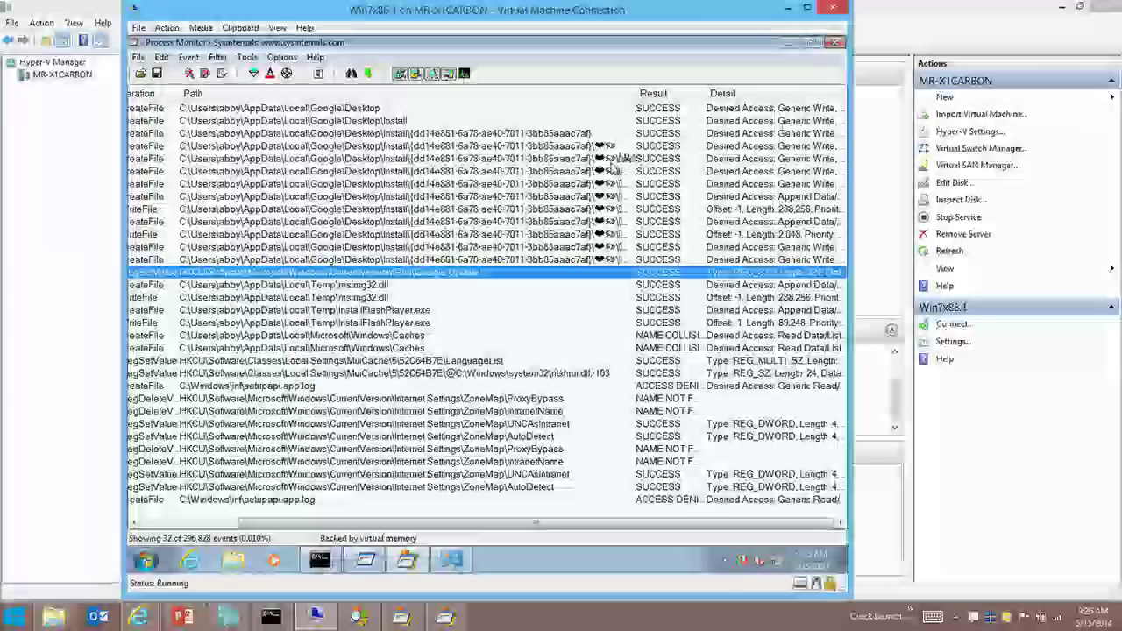
# Magnify the full Google\Desktop\Install path of a CreateFile event and mark its folder names, including the symbol-only ones
pyautogui.click(616, 159)
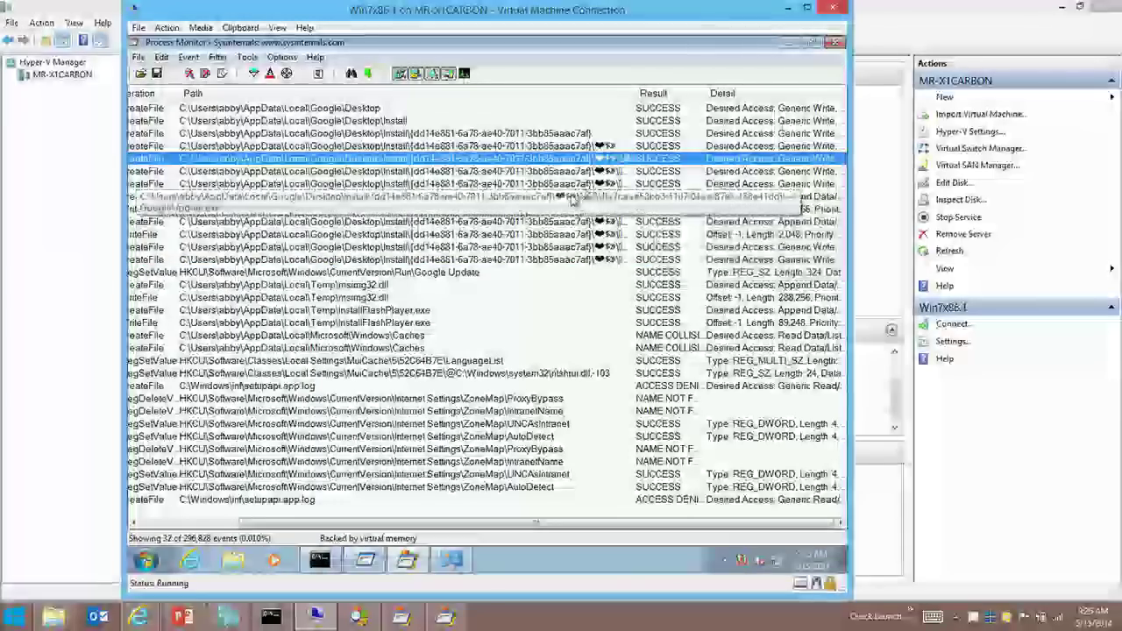
pyautogui.hotkey('ctrl', '1')
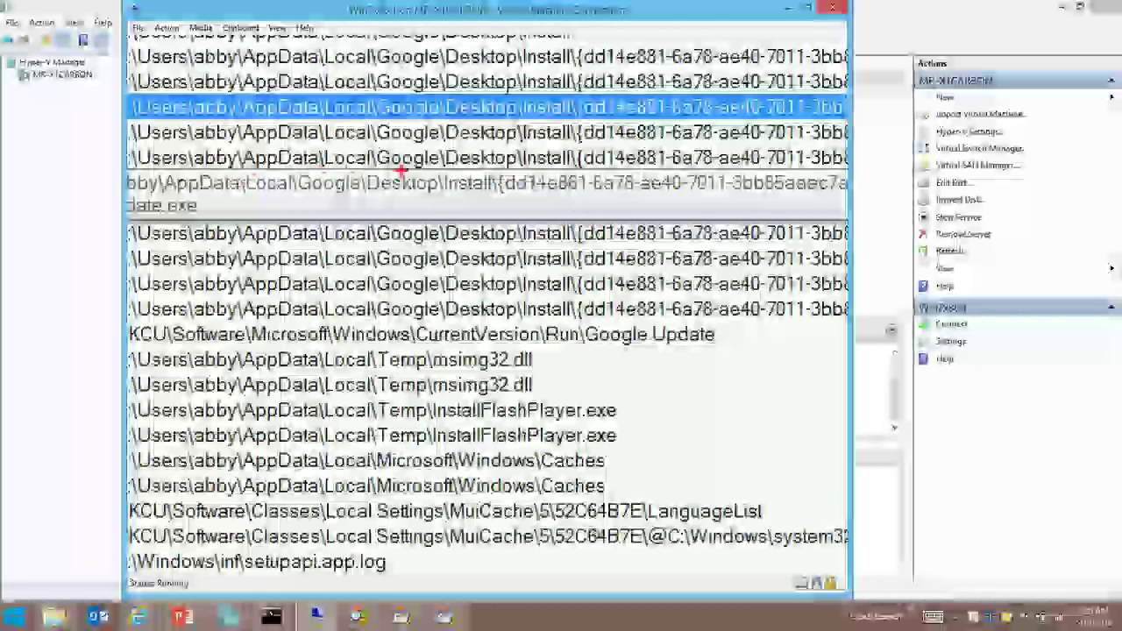
pyautogui.moveTo(489, 177); pyautogui.dragTo(580, 130)
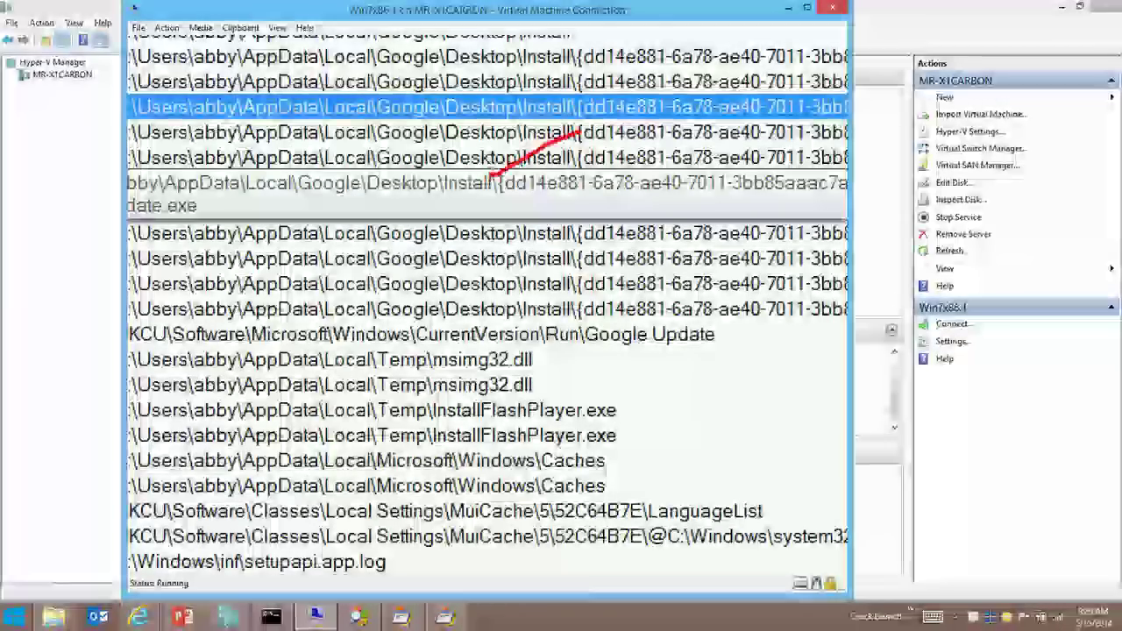
pyautogui.press('e')
pyautogui.press('Escape')
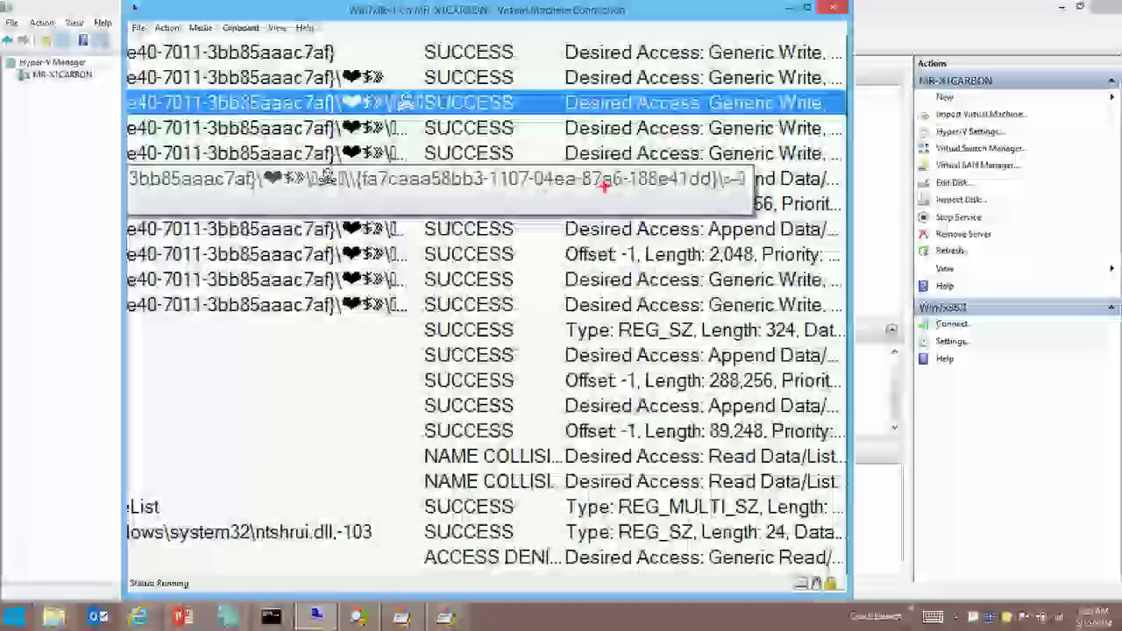
pyautogui.moveTo(298, 162); pyautogui.dragTo(355, 123)
pyautogui.moveTo(342, 162); pyautogui.dragTo(438, 122)
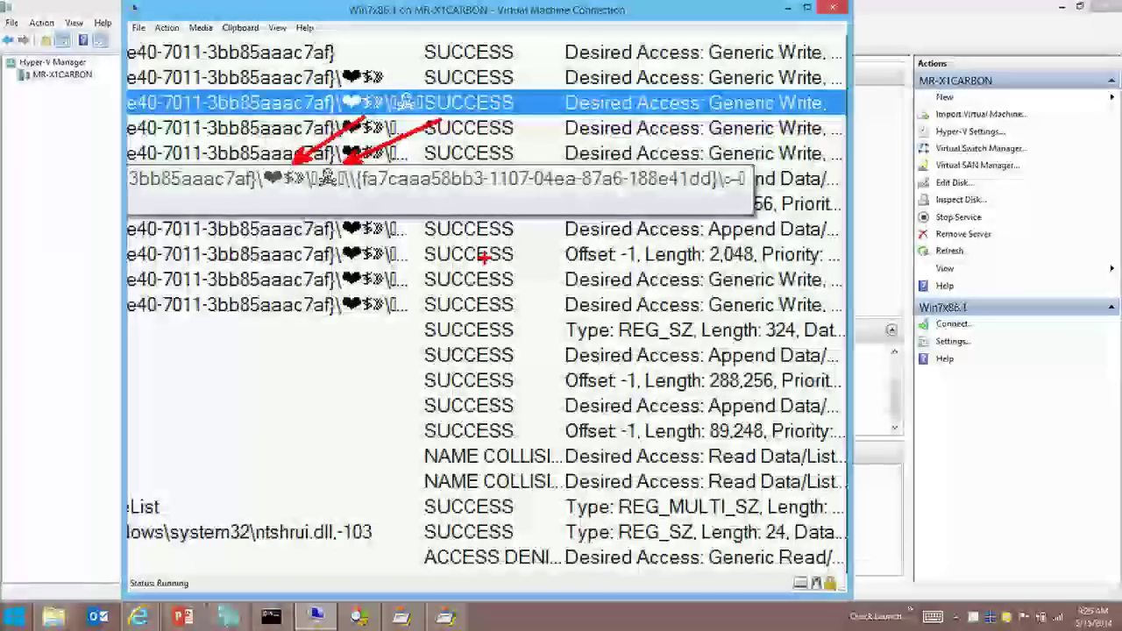
pyautogui.press('Escape')
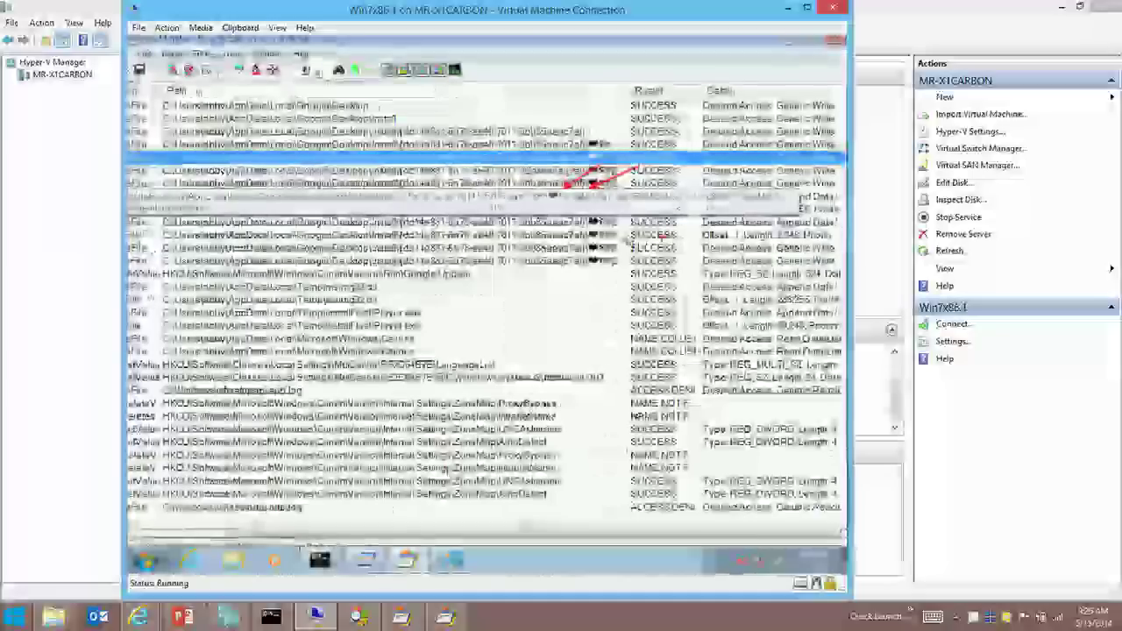
# Examine the Run\Google Update event and mark the creation of msimg32.dll in the Temp folder with an arrow
pyautogui.click(577, 272)
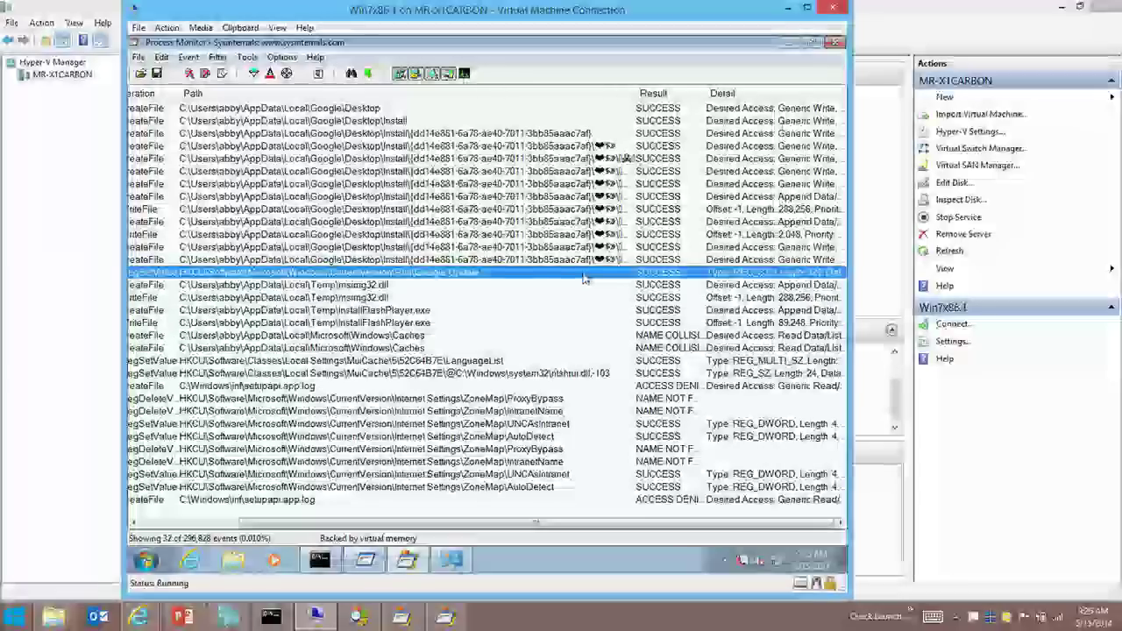
pyautogui.click(378, 286)
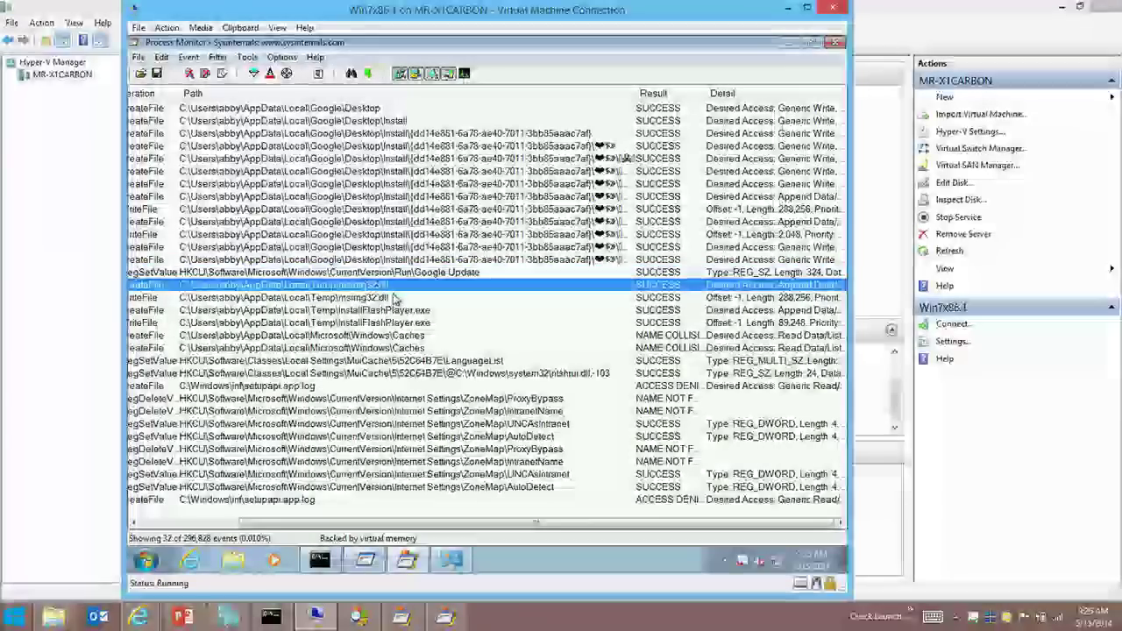
pyautogui.hotkey('ctrl', '1')
pyautogui.moveTo(486, 274); pyautogui.dragTo(692, 221)
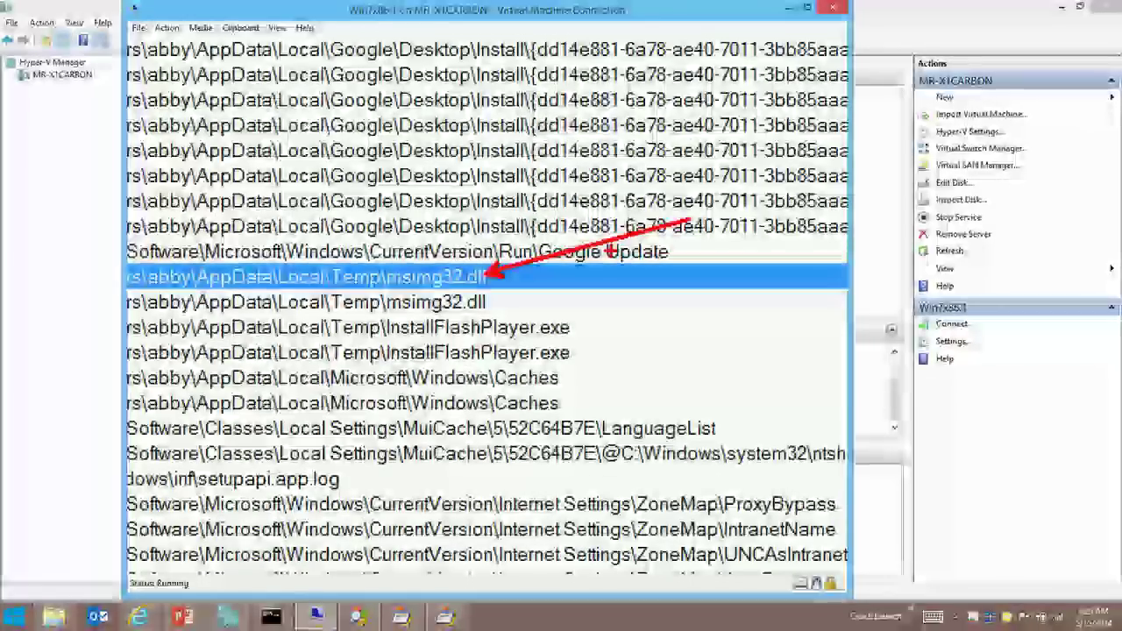
pyautogui.press('Escape')
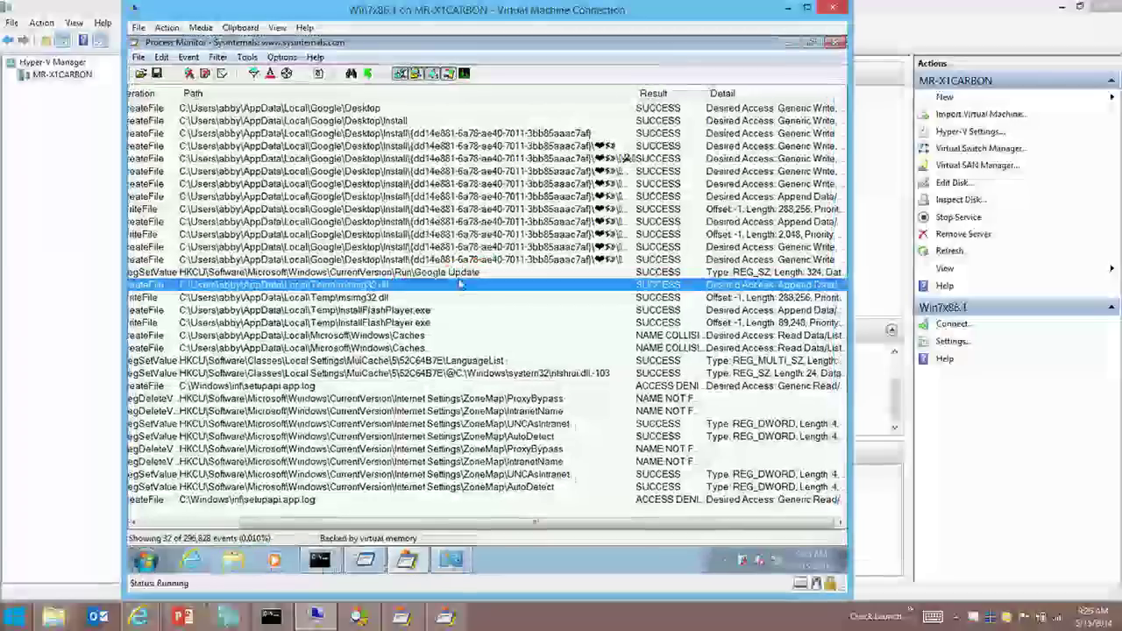
# At the command prompt, change to C:\Windows\System32 and list msimg32.dll
pyautogui.click(320, 559)
pyautogui.write('cd ')
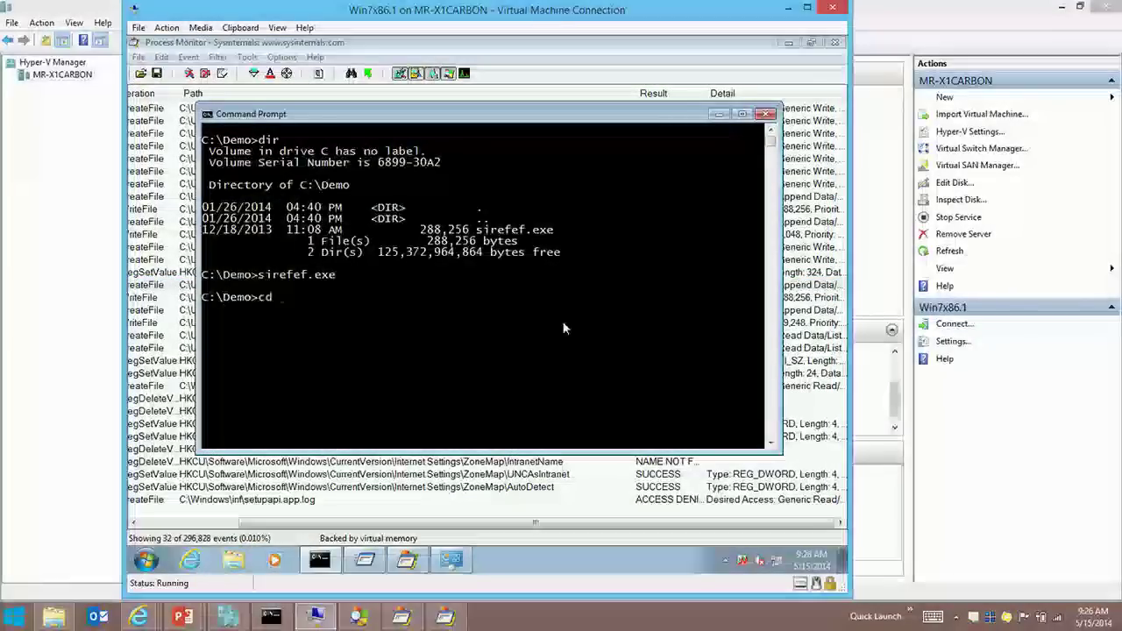
pyautogui.write('\\win ms')
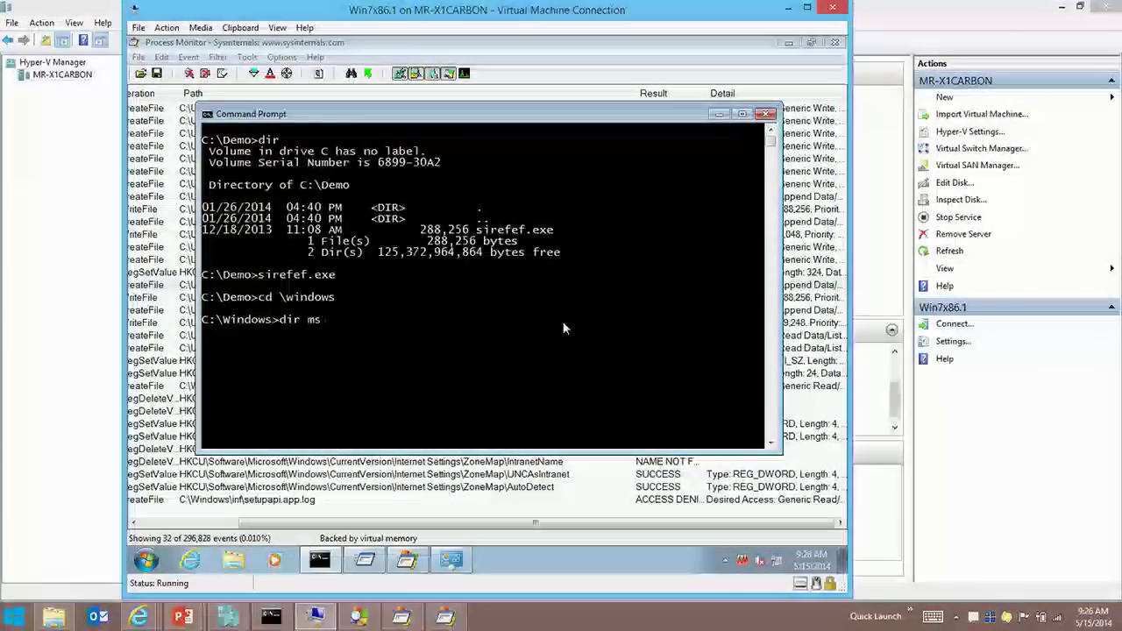
pyautogui.write('cd system3')
pyautogui.write('dir m')
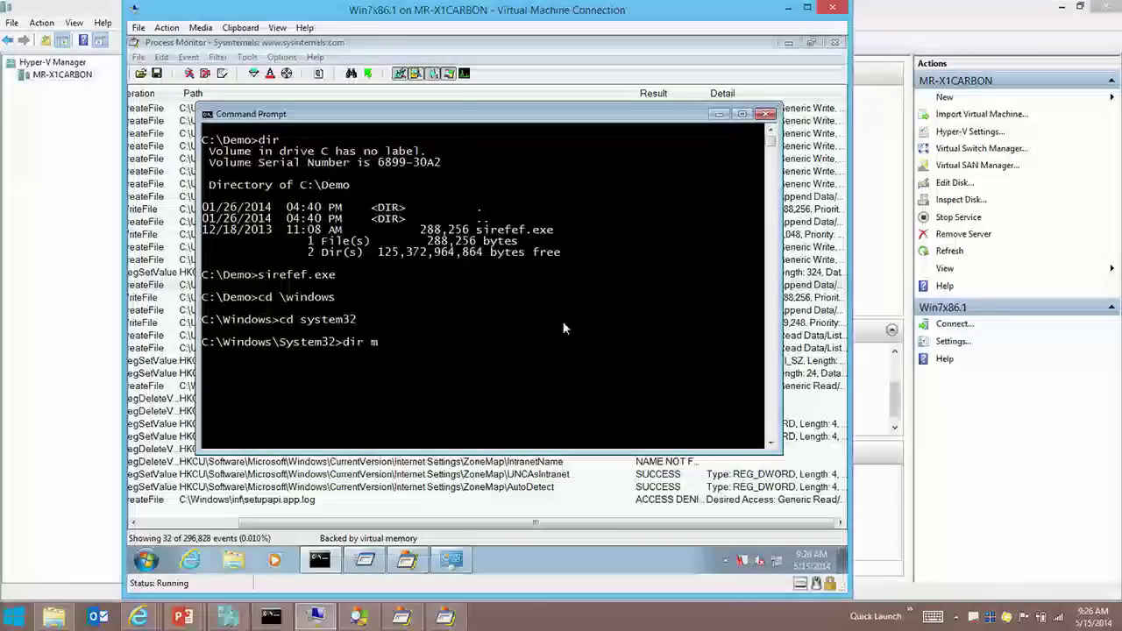
pyautogui.write('simg32.dll')
pyautogui.press('Return')
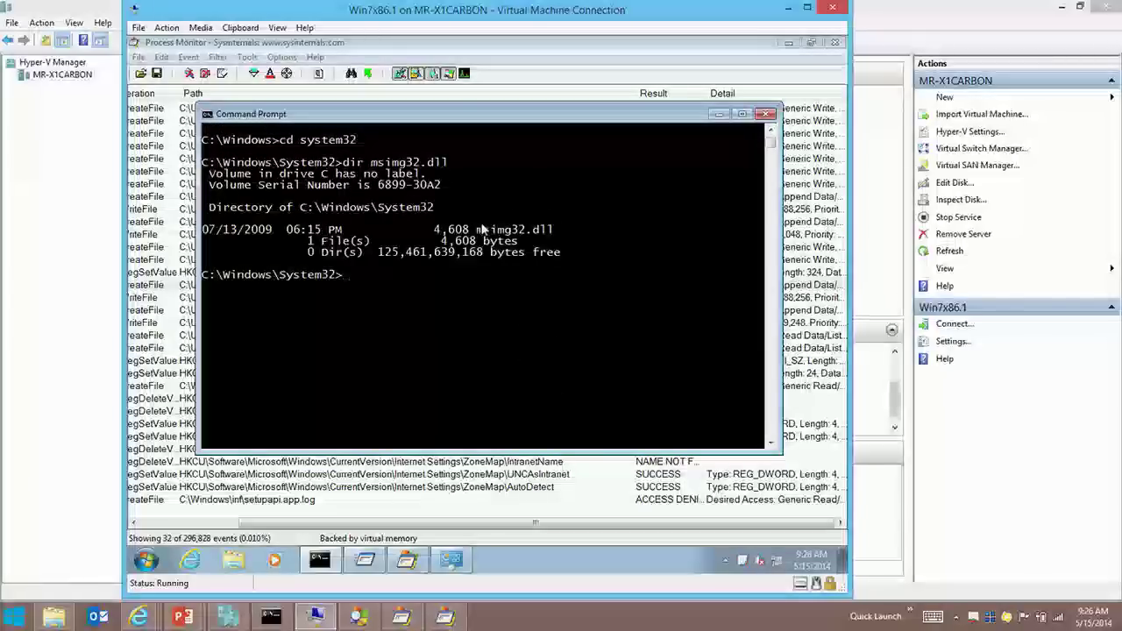
# Run \sysint\sigcheck.exe on msimg32.dll in the System32 folder to verify its signature
pyautogui.write('\\sysint\\sigcheck.exe m')
pyautogui.press('Tab')
pyautogui.press('Tab')
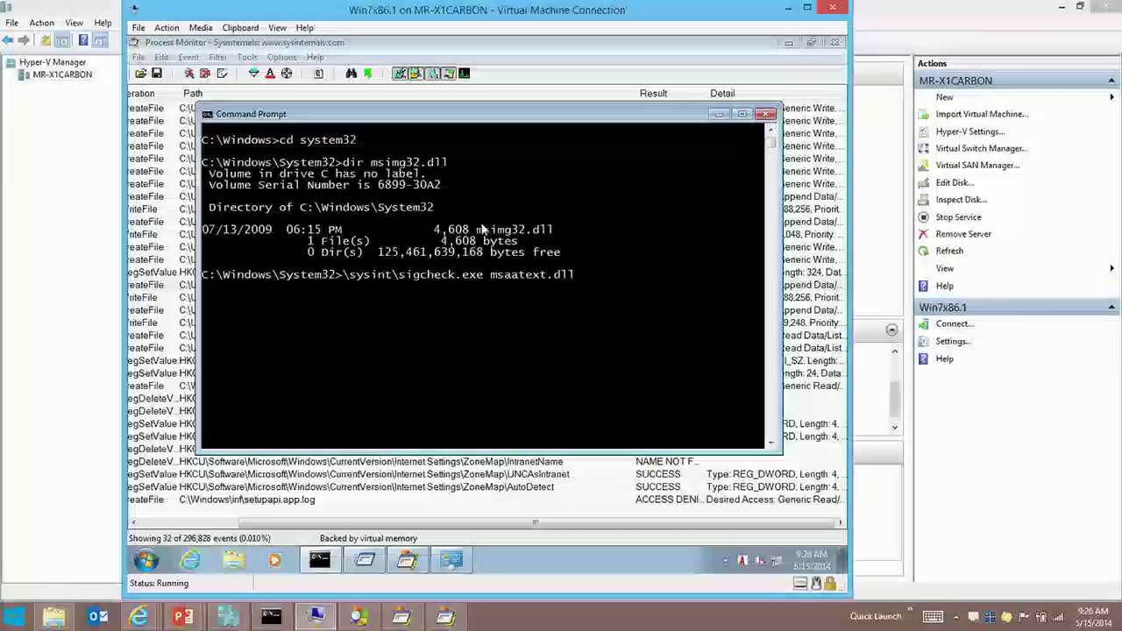
pyautogui.press('BackSpace')
pyautogui.press('BackSpace')
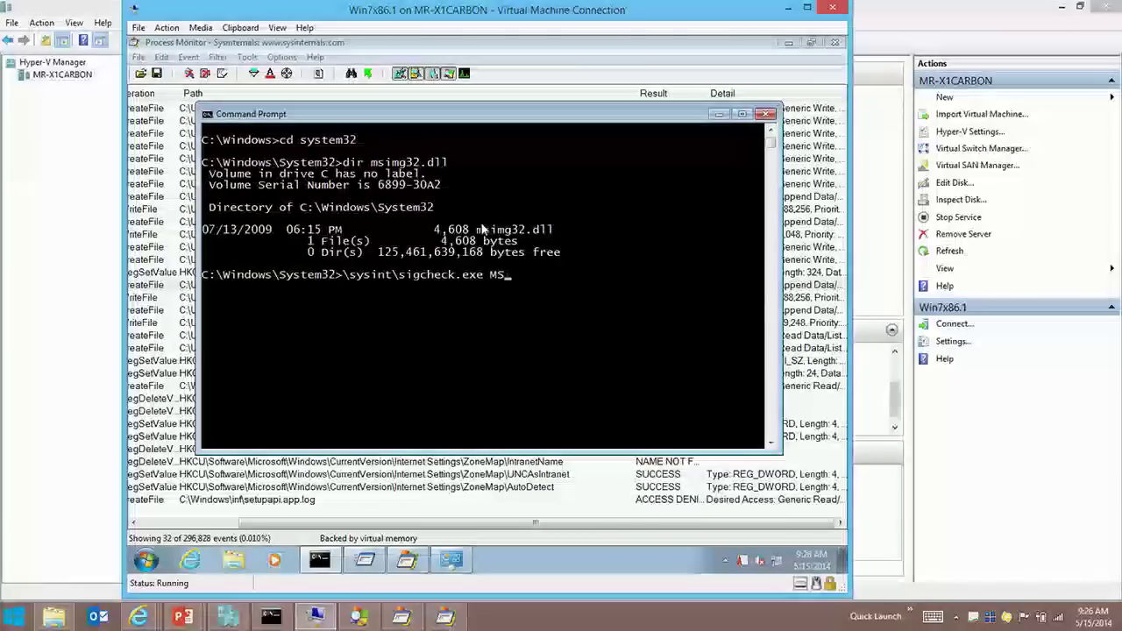
pyautogui.write('i')
pyautogui.press('Tab')
pyautogui.press('Return')
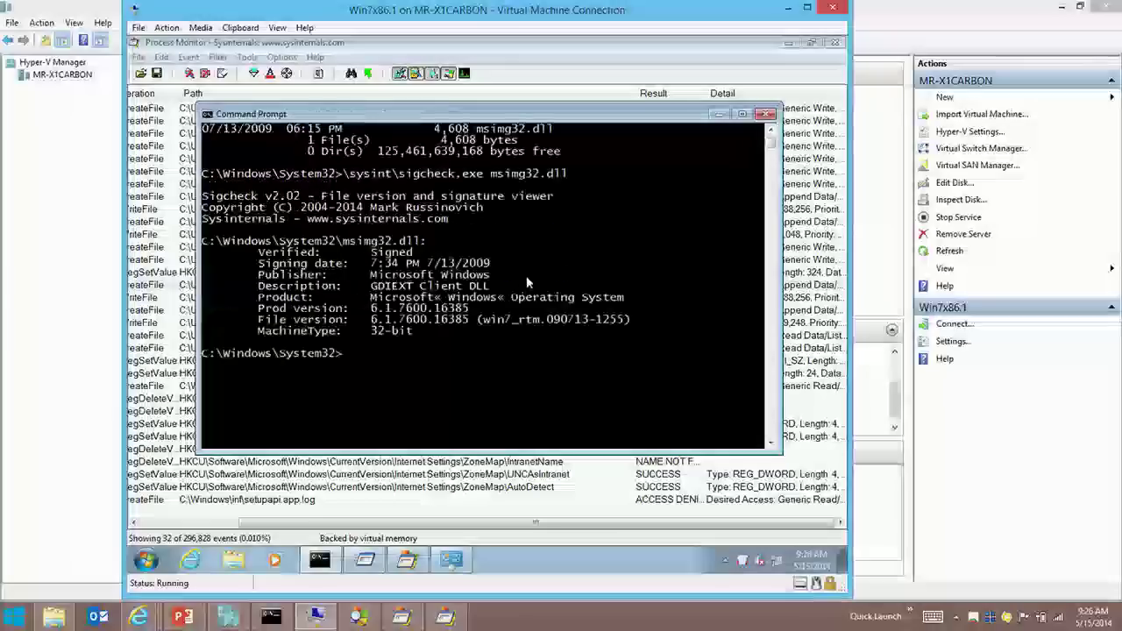
# Magnify the Sigcheck output and mark the publisher and description of msimg32.dll with an arrow
pyautogui.hotkey('ctrl', '1')
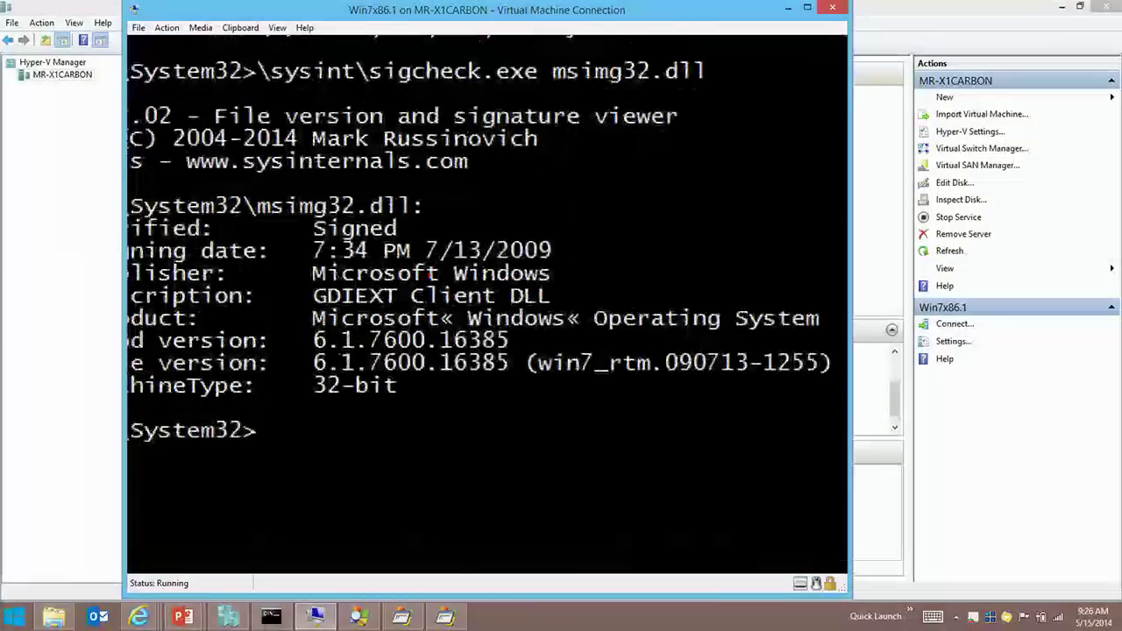
pyautogui.moveTo(438, 279); pyautogui.dragTo(588, 216)
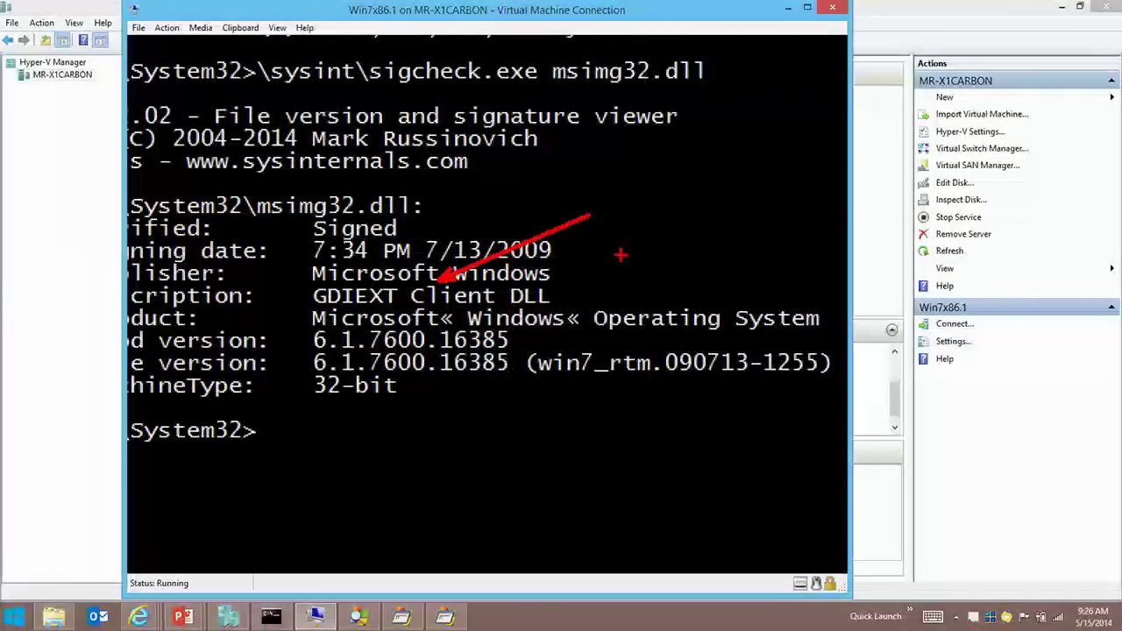
pyautogui.press('e')
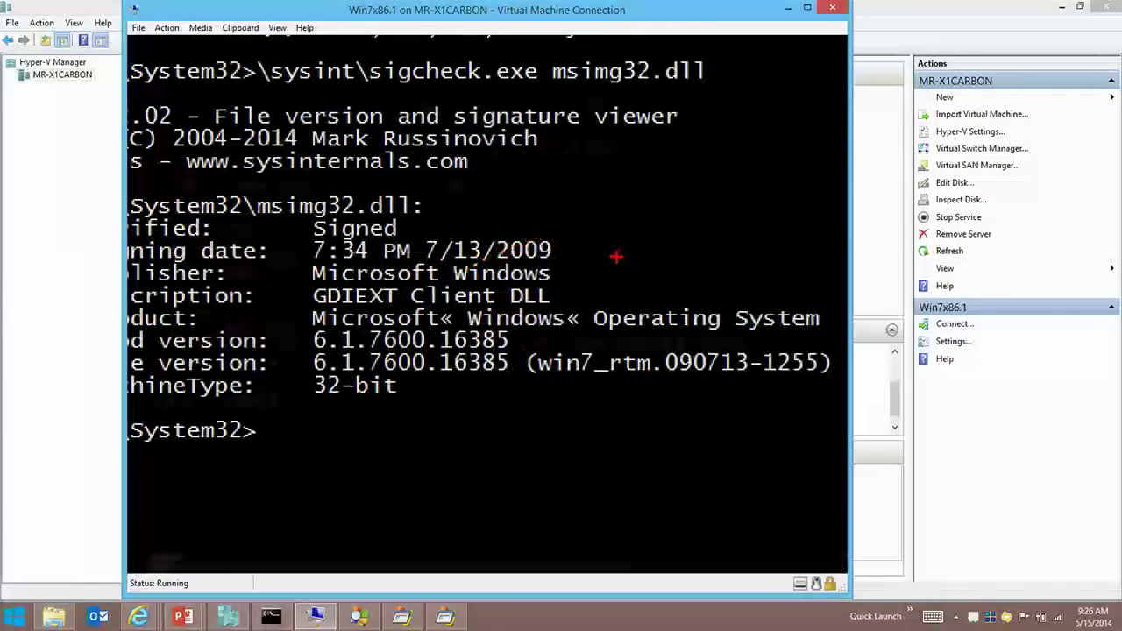
pyautogui.press('Escape')
# In Process Monitor, reset the filter and include only events for msimg32.dll in the user's AppData\Local\Temp folder
pyautogui.hotkey('alt', 'Tab')
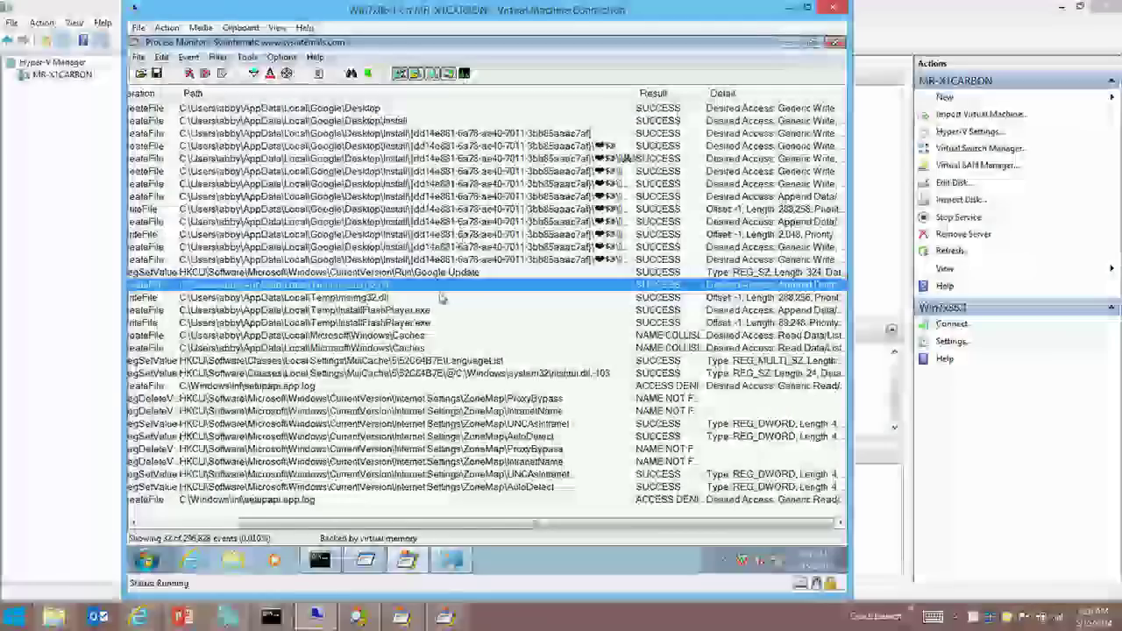
pyautogui.click(440, 298)
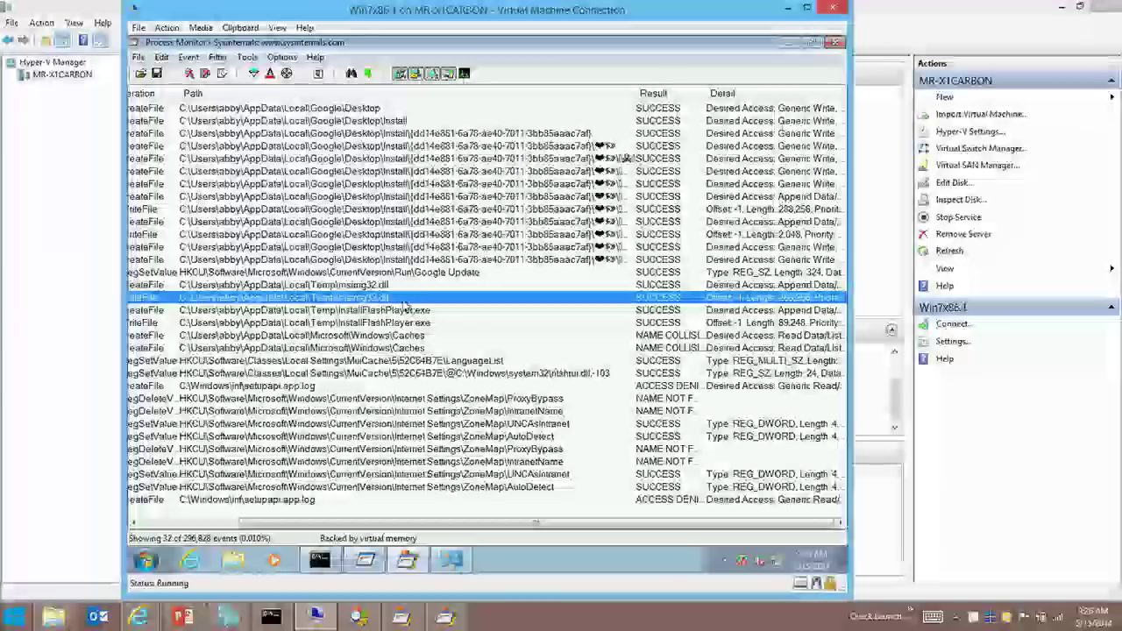
pyautogui.hotkey('ctrl', 'r')
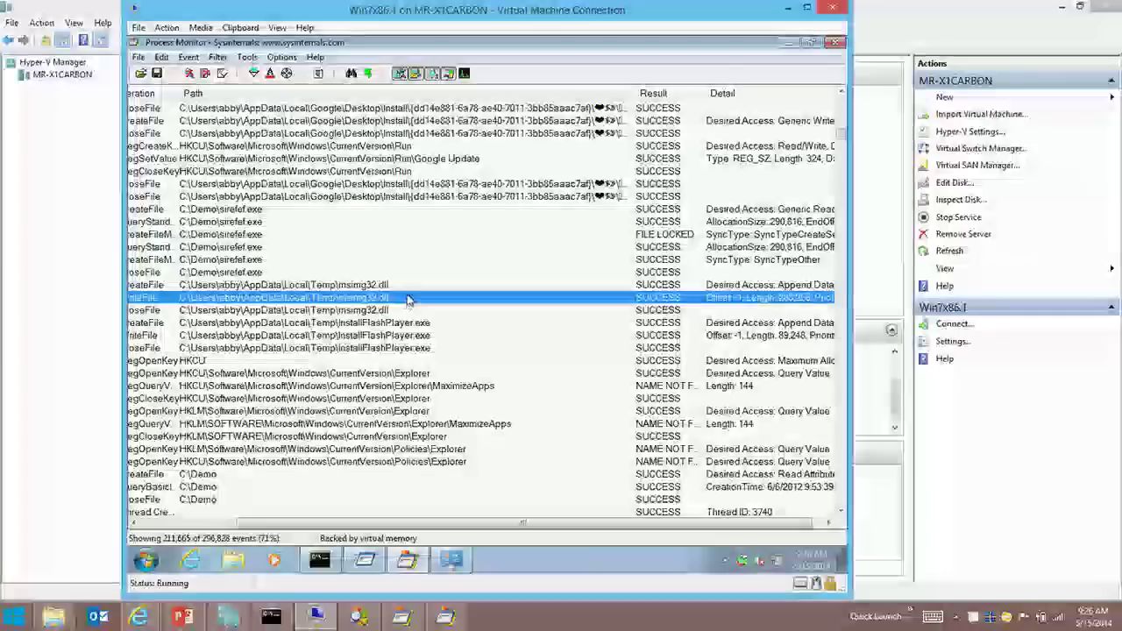
pyautogui.rightClick(405, 298)
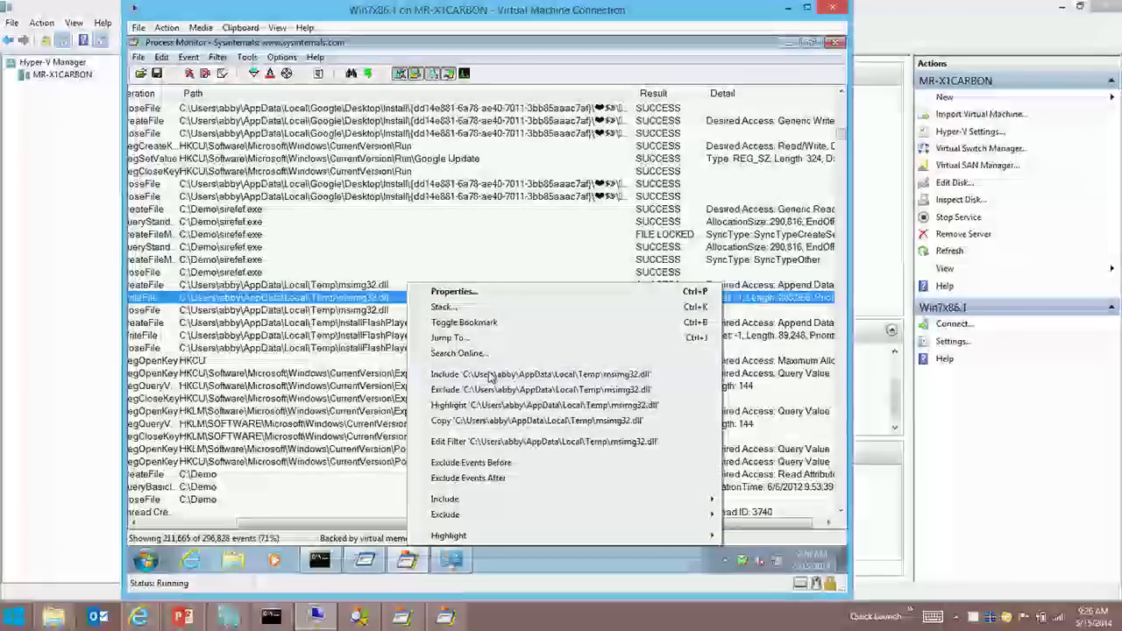
pyautogui.click(489, 375)
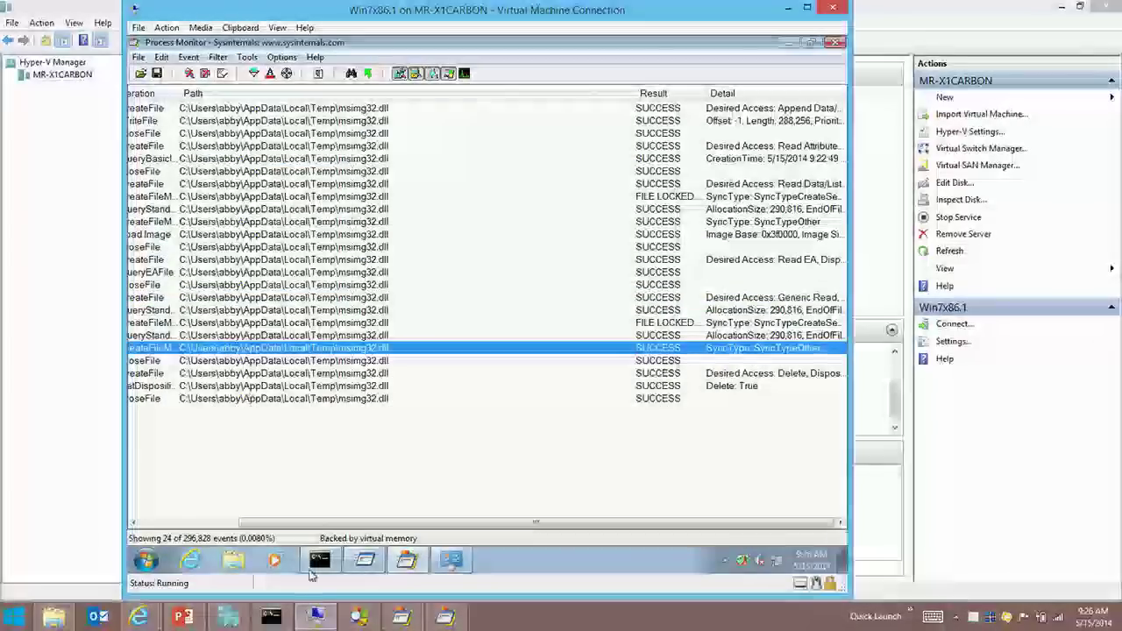
# Examine which processes accessed Temp\msimg32.dll, then magnify and mark the first CreateFile event after those of sirefef.exe
pyautogui.moveTo(535, 523); pyautogui.dragTo(186, 517)
pyautogui.click(263, 246)
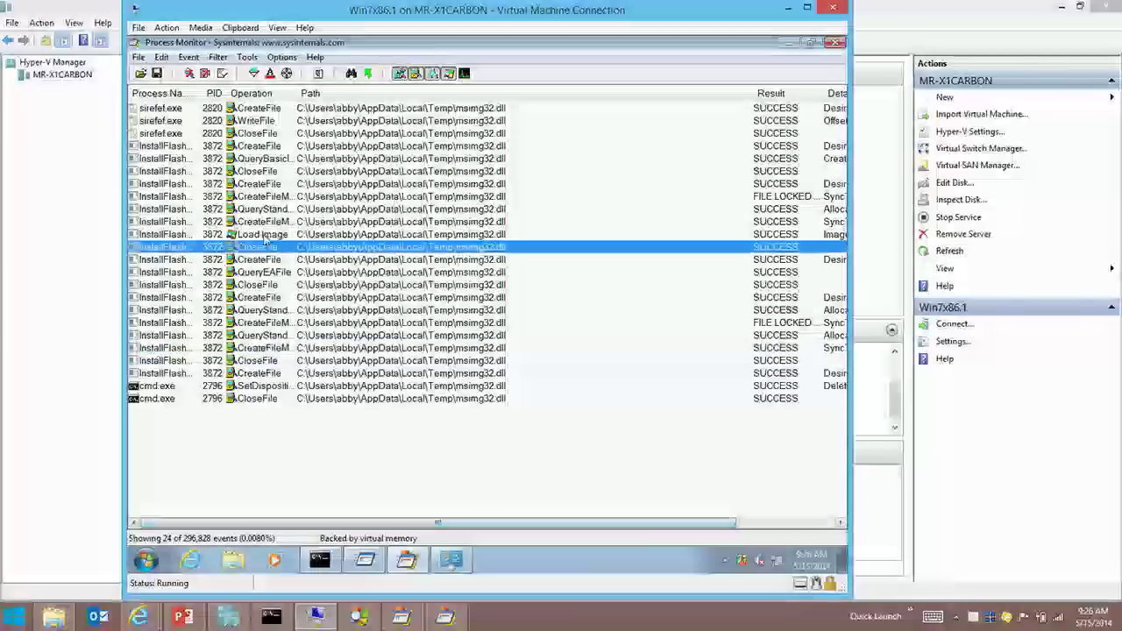
pyautogui.click(183, 146)
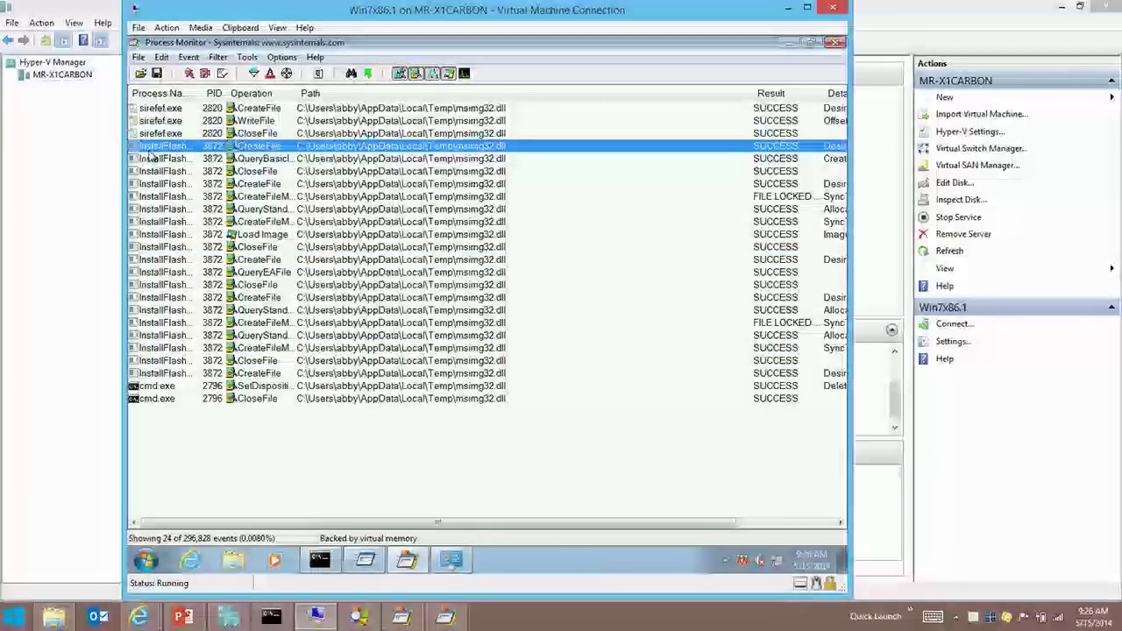
pyautogui.hotkey('ctrl', '1')
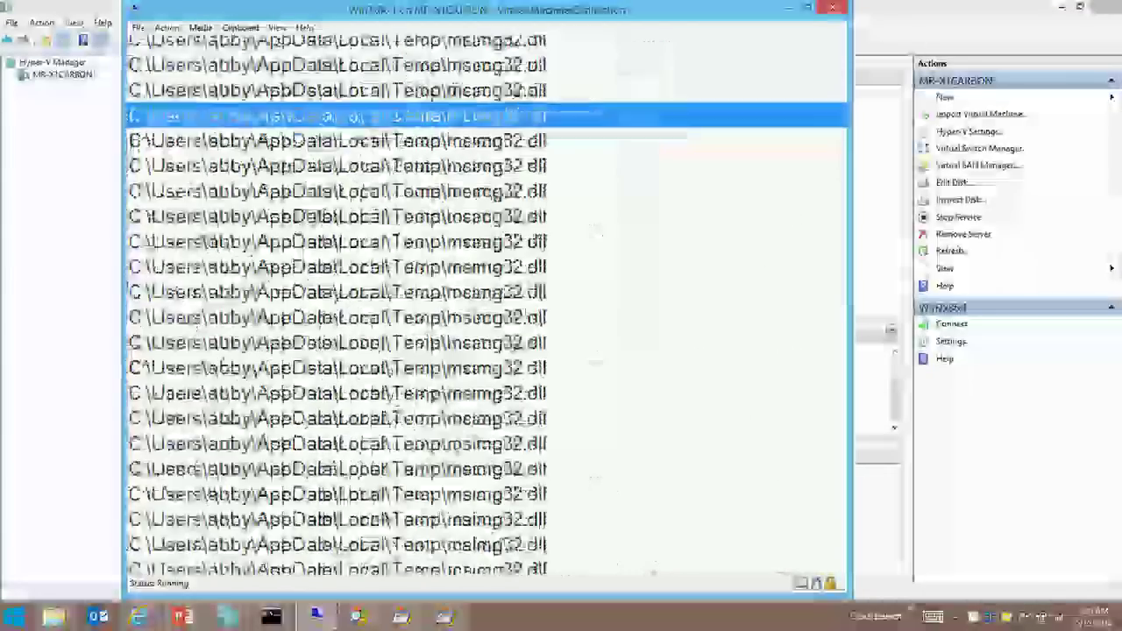
pyautogui.moveTo(496, 106); pyautogui.dragTo(609, 58)
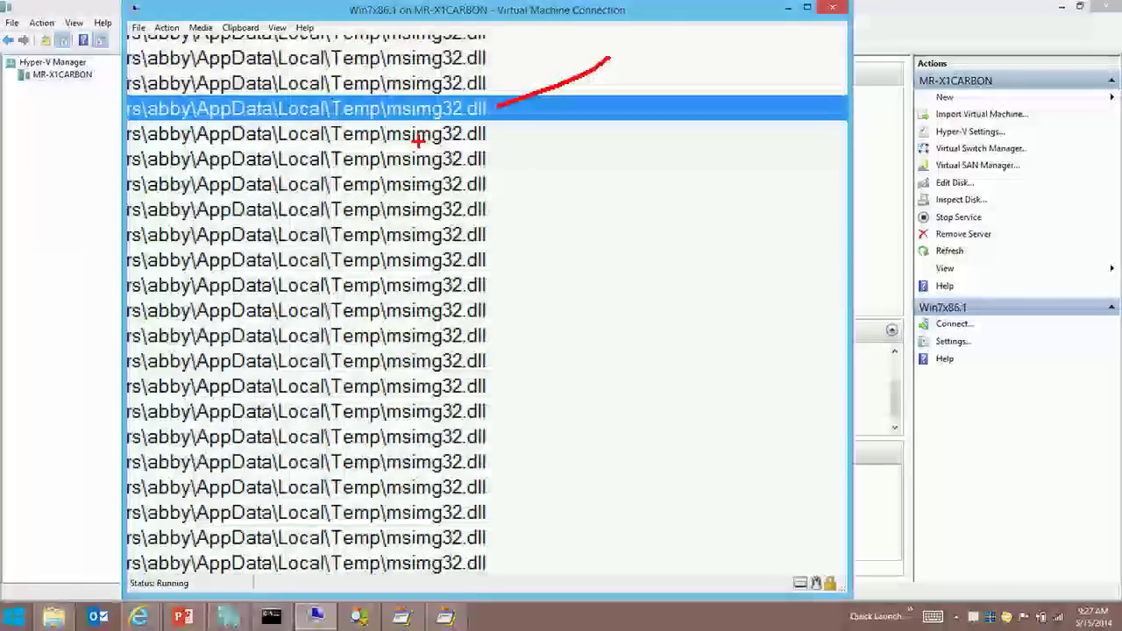
pyautogui.press('Escape')
# At the command prompt, change to the user's AppData\Local\Temp folder and begin a directory listing for msimg32.dll
pyautogui.hotkey('alt', 'Tab')
pyautogui.moveTo(530, 109); pyautogui.dragTo(560, 238)
pyautogui.write('cd \\y')
pyautogui.write('sers\\abby\\AppData\\Local\\temp')
pyautogui.press('Return')
pyautogui.write('dir msim')
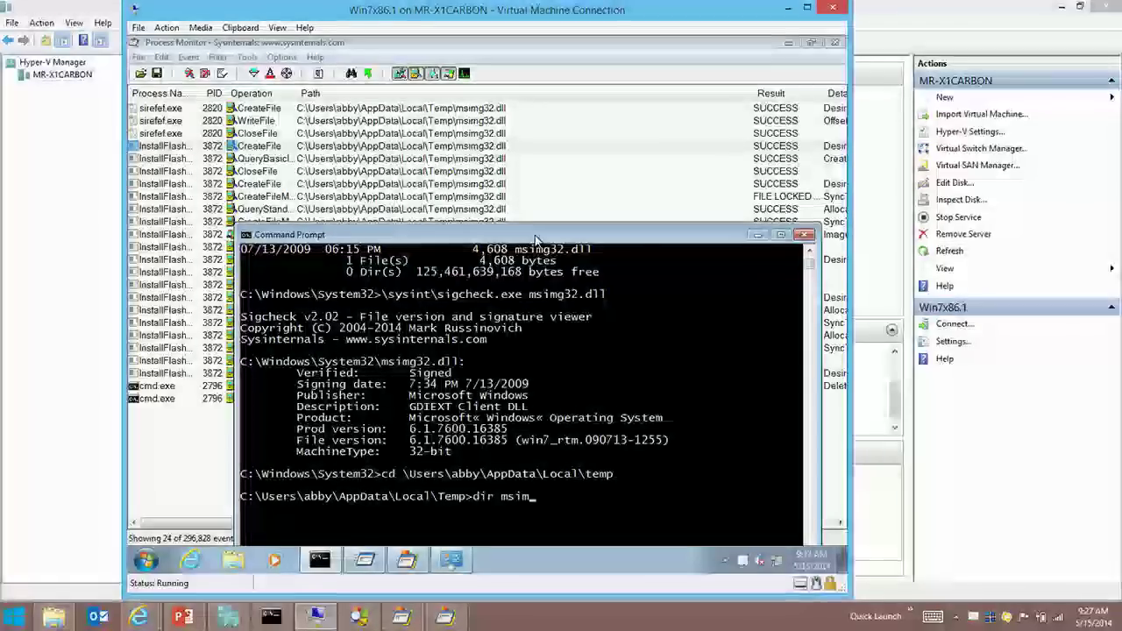
# Return to Process Monitor and review the remaining events for Temp\msimg32.dll
pyautogui.hotkey('alt', 'Tab')
pyautogui.click(521, 197)
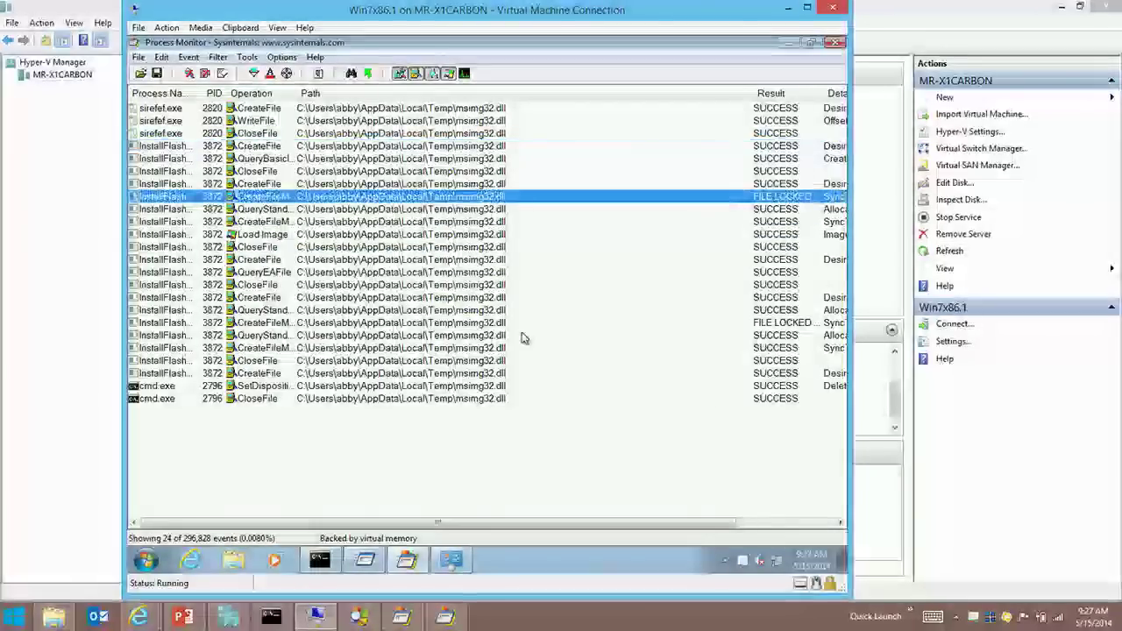
pyautogui.click(521, 348)
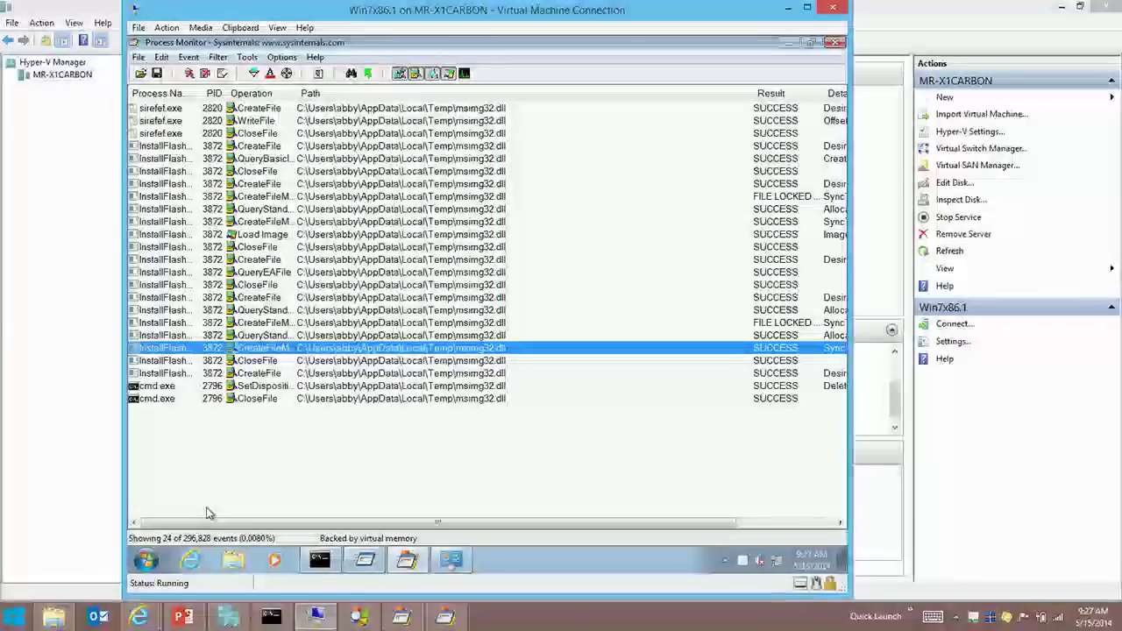
# Switch to Autoruns and rescan the autostart entries
pyautogui.click(366, 562)
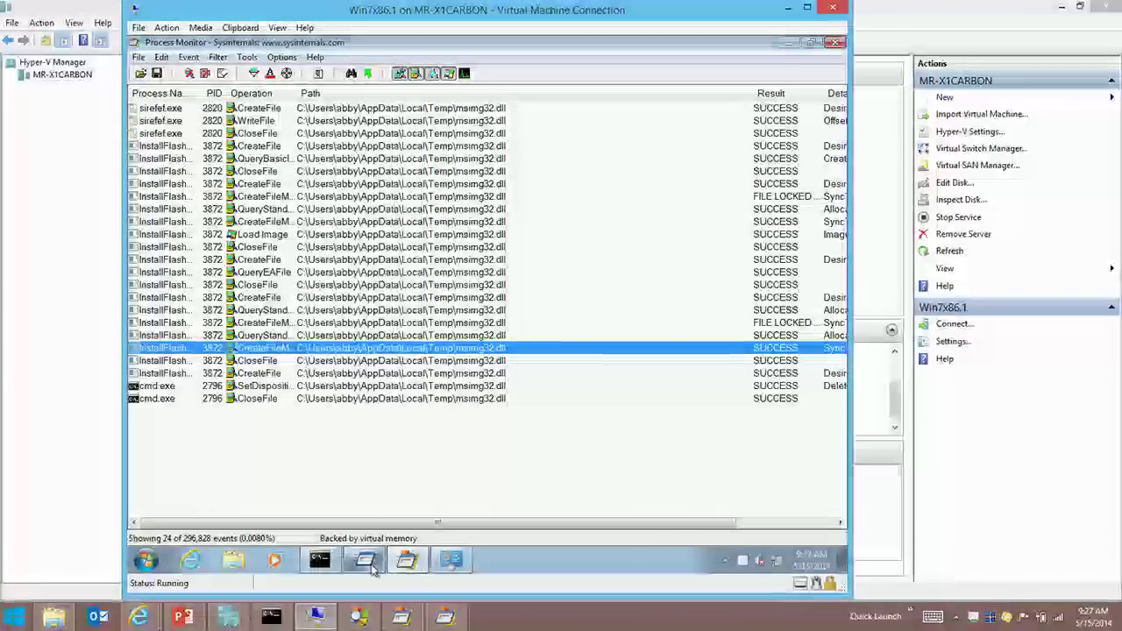
pyautogui.click(419, 283)
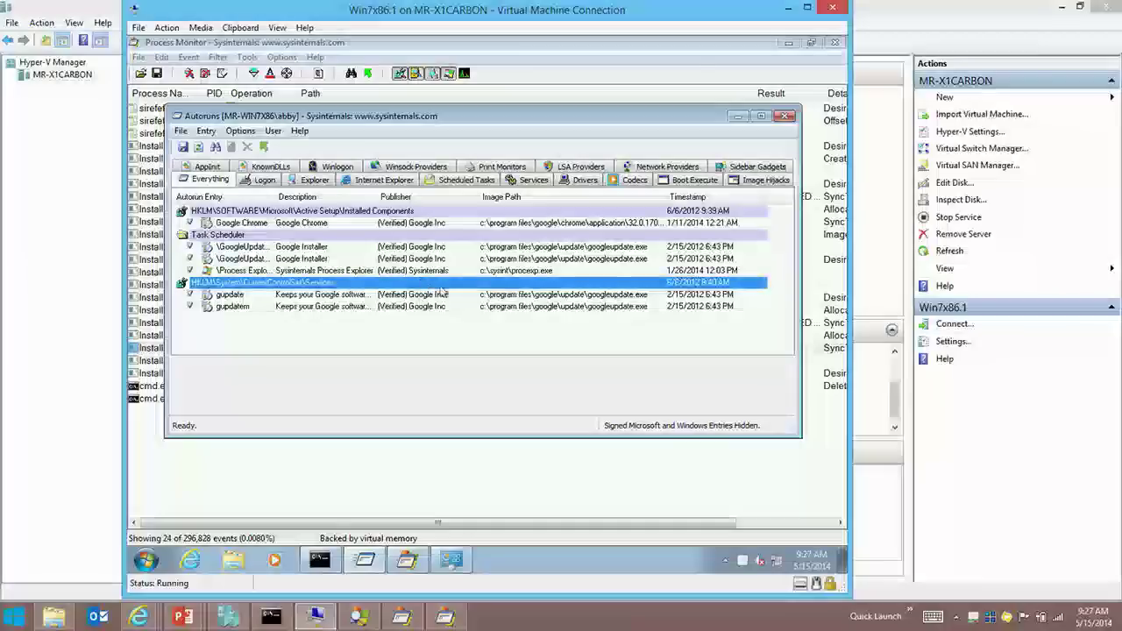
pyautogui.press('F5')
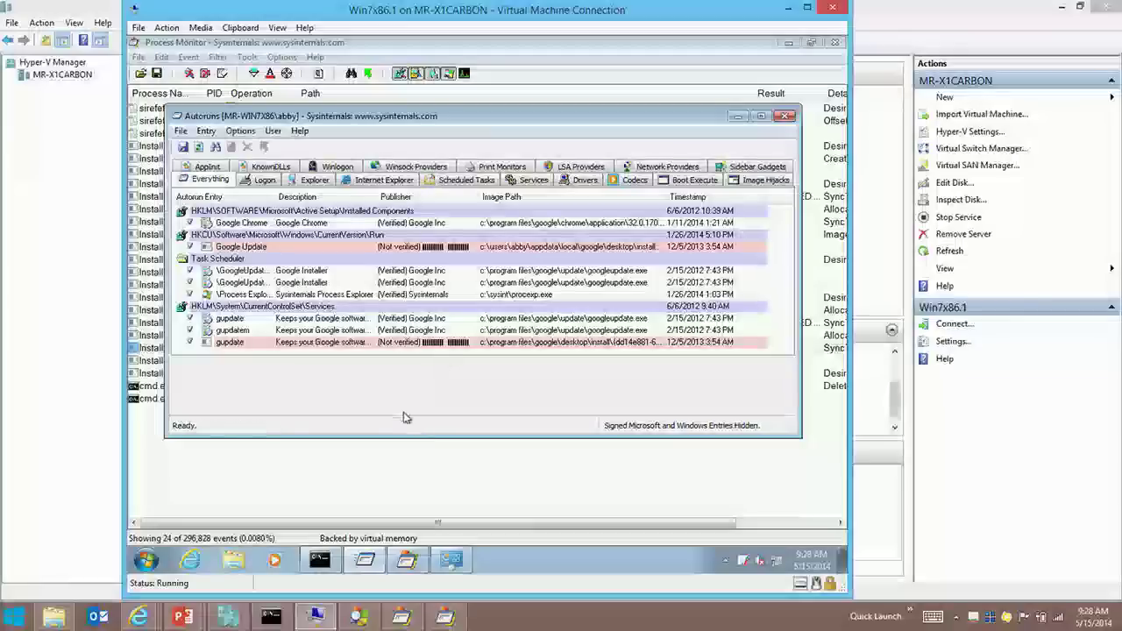
# Magnify the Autoruns list and mark the Google Installer tasks, the Google Update entry with its unverified publisher, and the unverified gupdate service
pyautogui.hotkey('ctrl', '1')
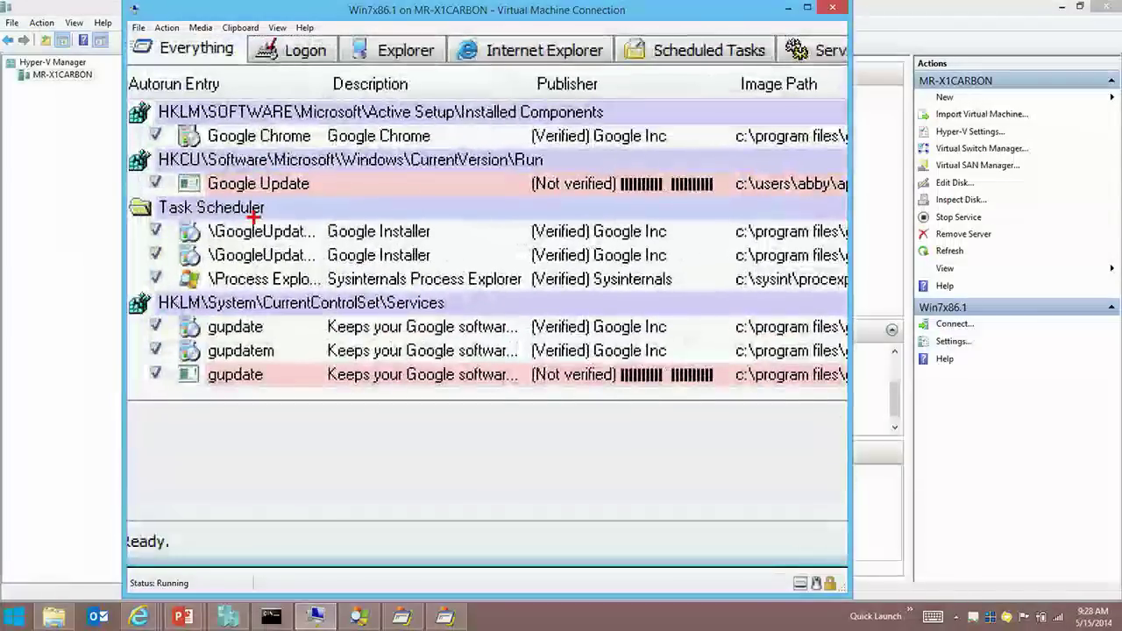
pyautogui.moveTo(189, 215)
pyautogui.mouseDown()
pyautogui.moveTo(157, 254)
pyautogui.moveTo(275, 263)
pyautogui.moveTo(281, 230)
pyautogui.mouseUp()
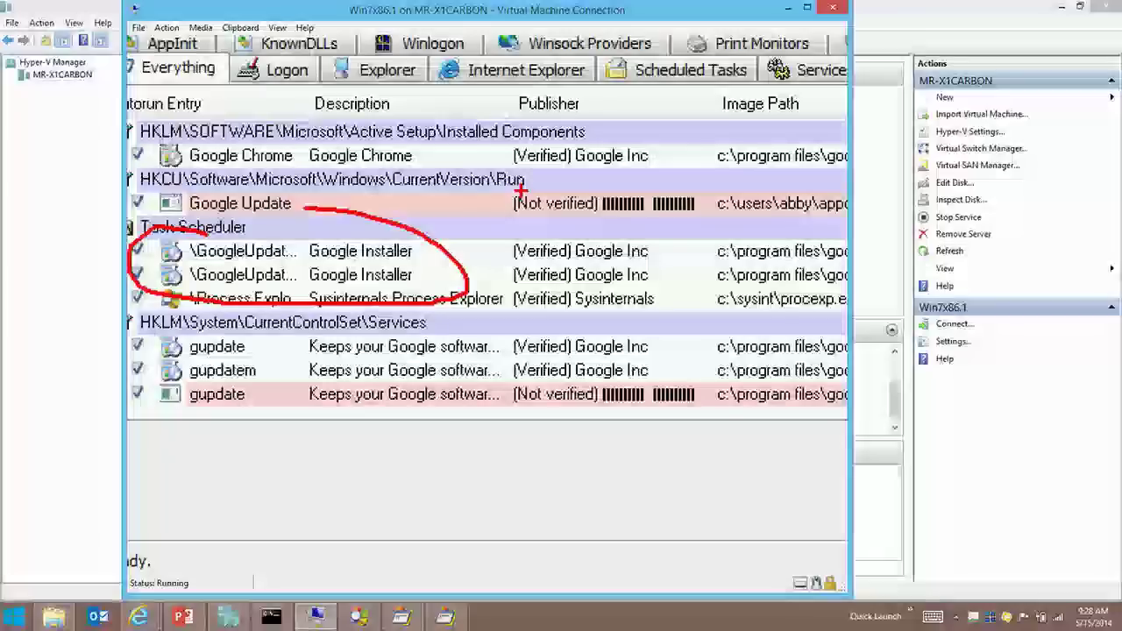
pyautogui.moveTo(459, 190); pyautogui.dragTo(306, 208)
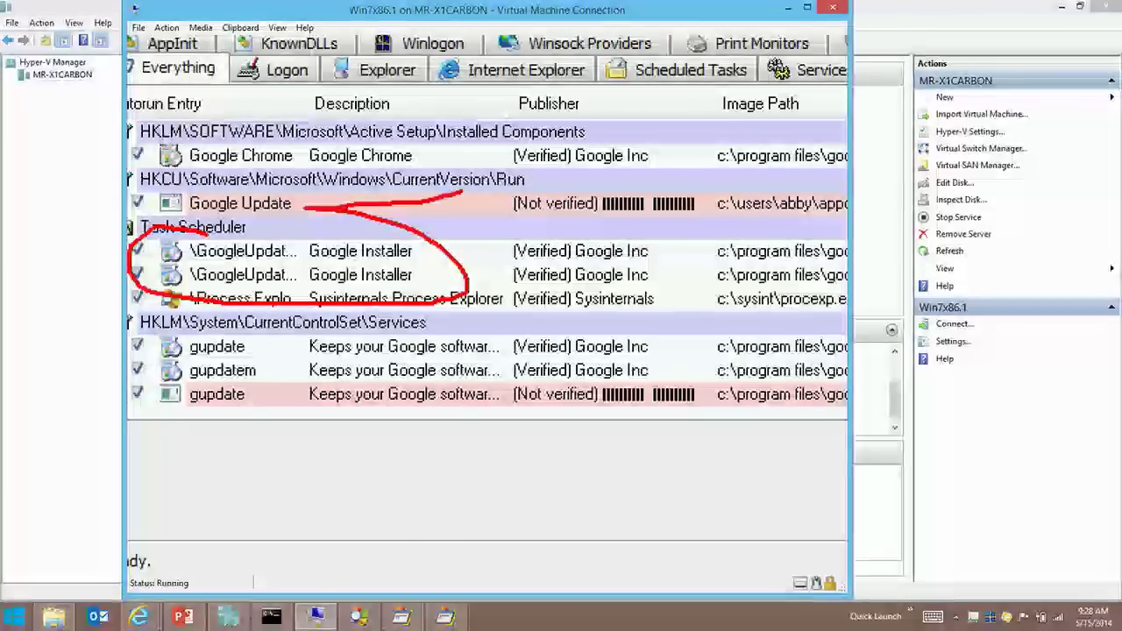
pyautogui.moveTo(689, 189); pyautogui.dragTo(486, 213)
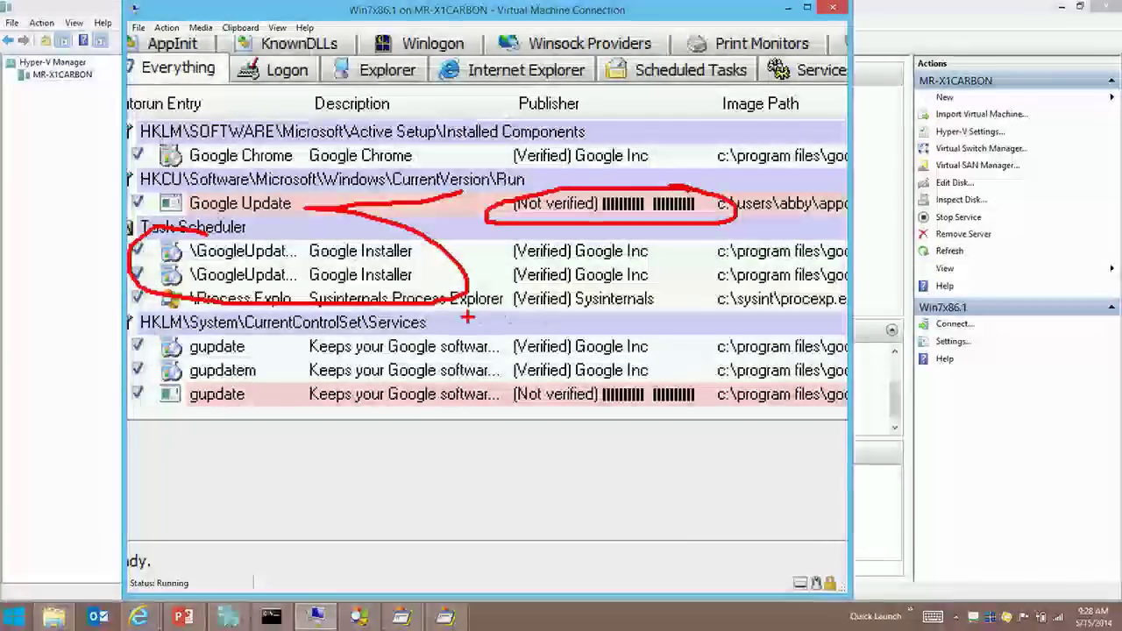
pyautogui.moveTo(504, 369); pyautogui.dragTo(504, 383)
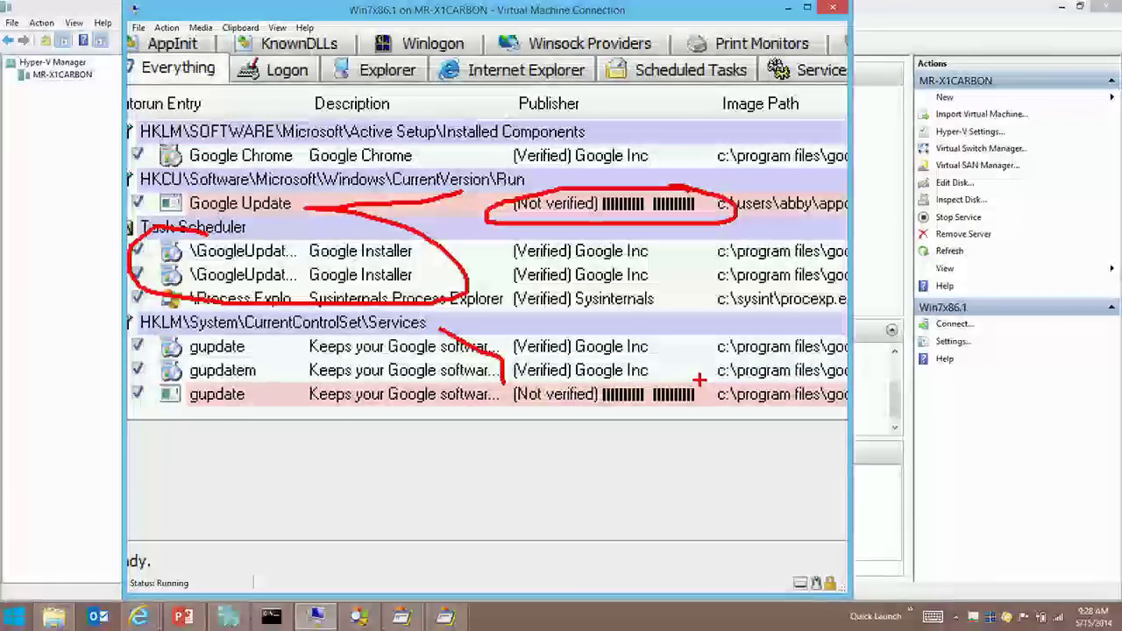
pyautogui.press('Escape')
# Copy the unverified gupdate service entry located under google\desktop\install
pyautogui.click(536, 341)
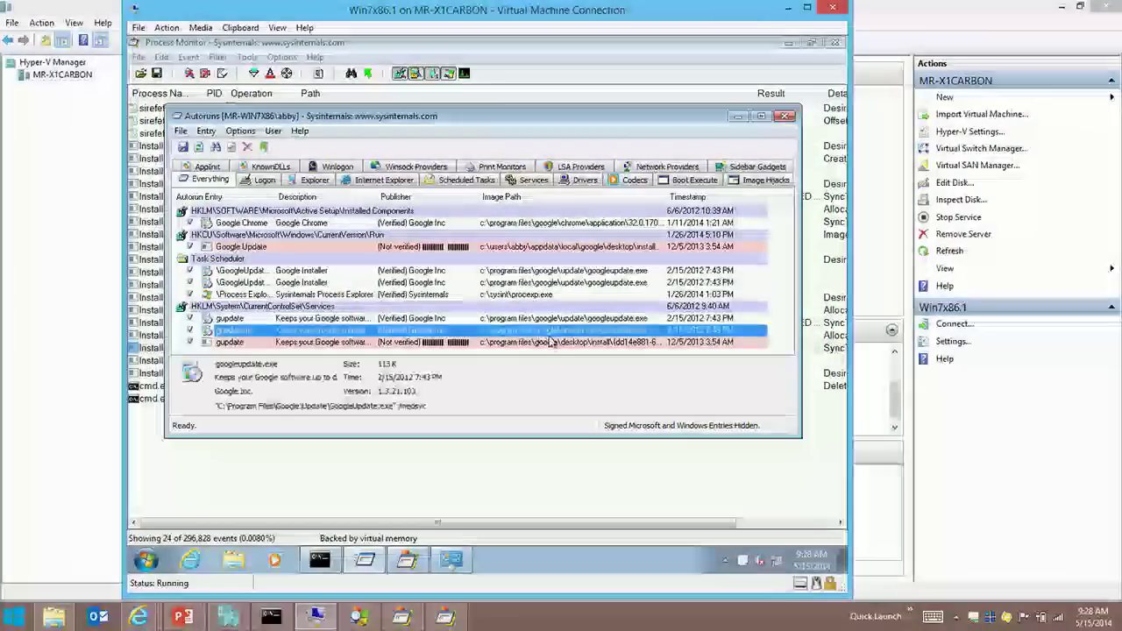
pyautogui.rightClick(554, 348)
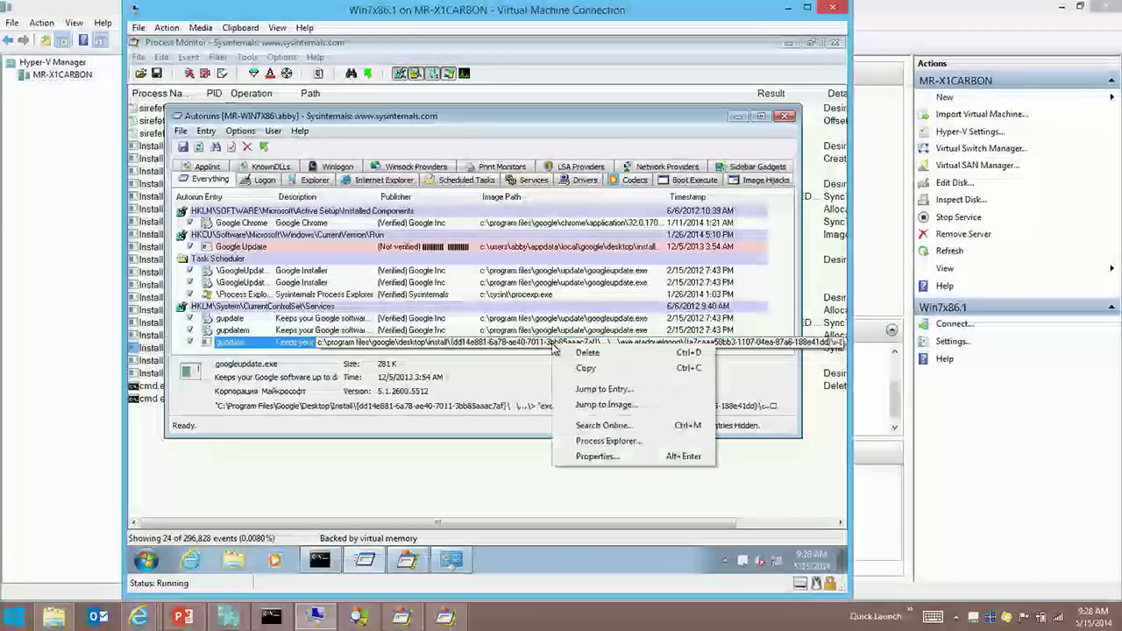
pyautogui.press('Escape')
pyautogui.click(335, 563)
pyautogui.write('cd')
pyautogui.rightClick(497, 354)
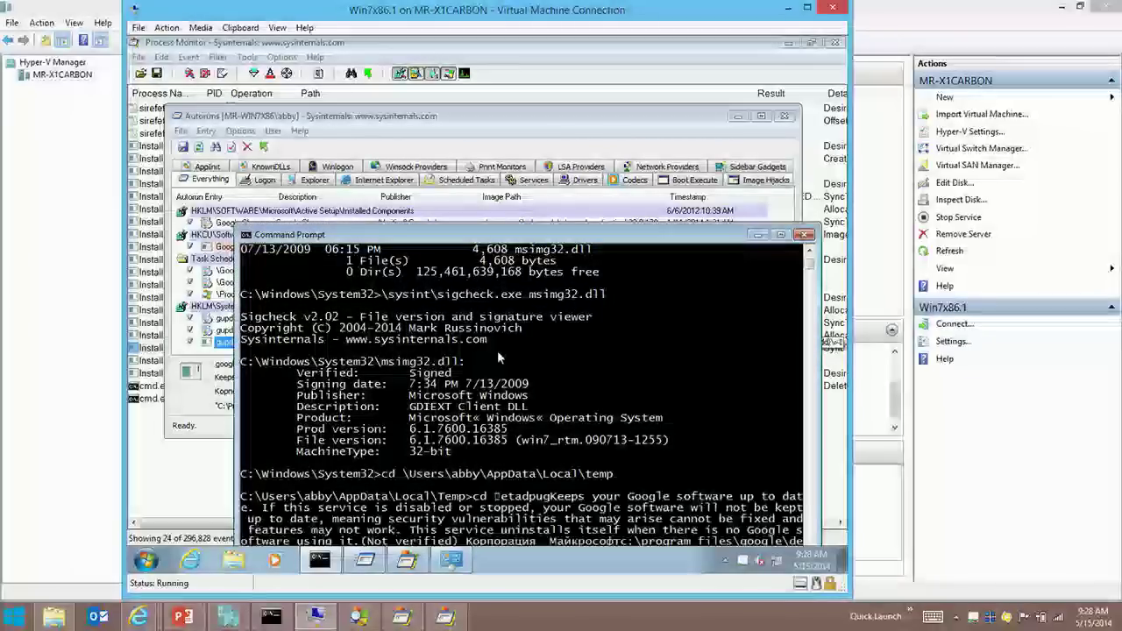
pyautogui.press('Escape')
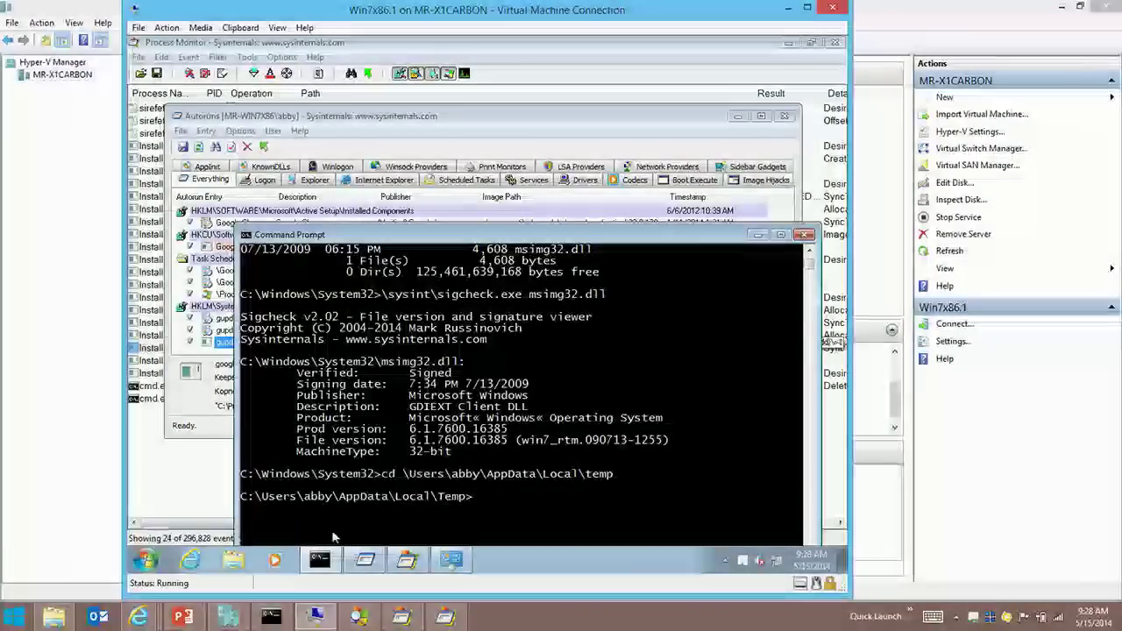
# Open Notepad and paste the copied gupdate entry into a blank document
pyautogui.click(147, 559)
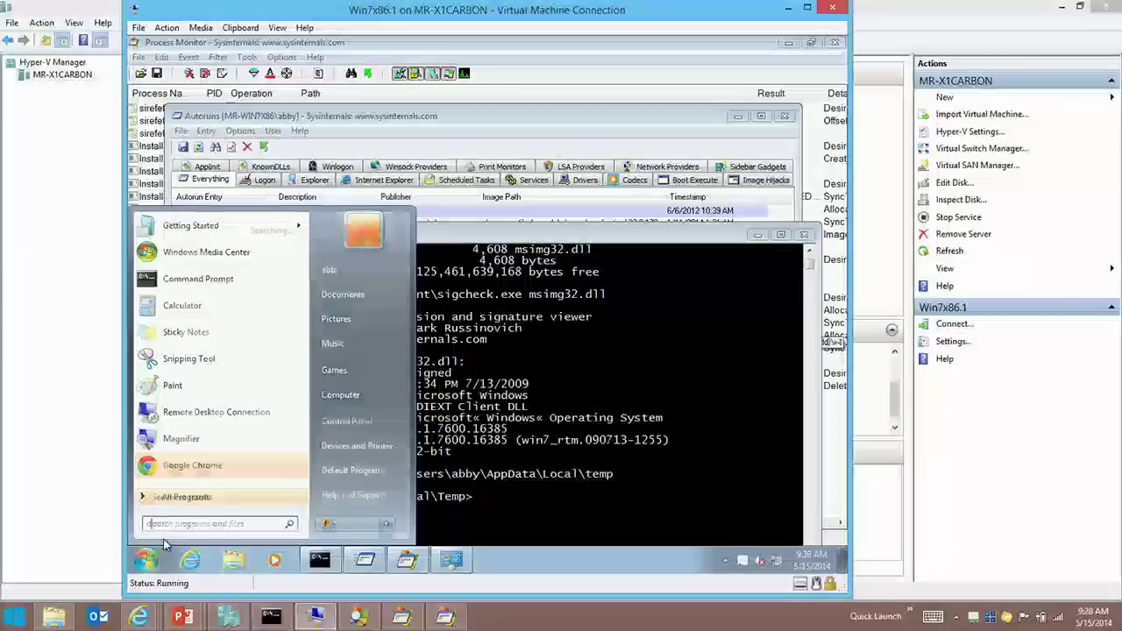
pyautogui.write('notepad')
pyautogui.press('Return')
# Examine the reversed text of the pasted entry and select its c:\program files\google\desktop path portion
pyautogui.click(563, 181)
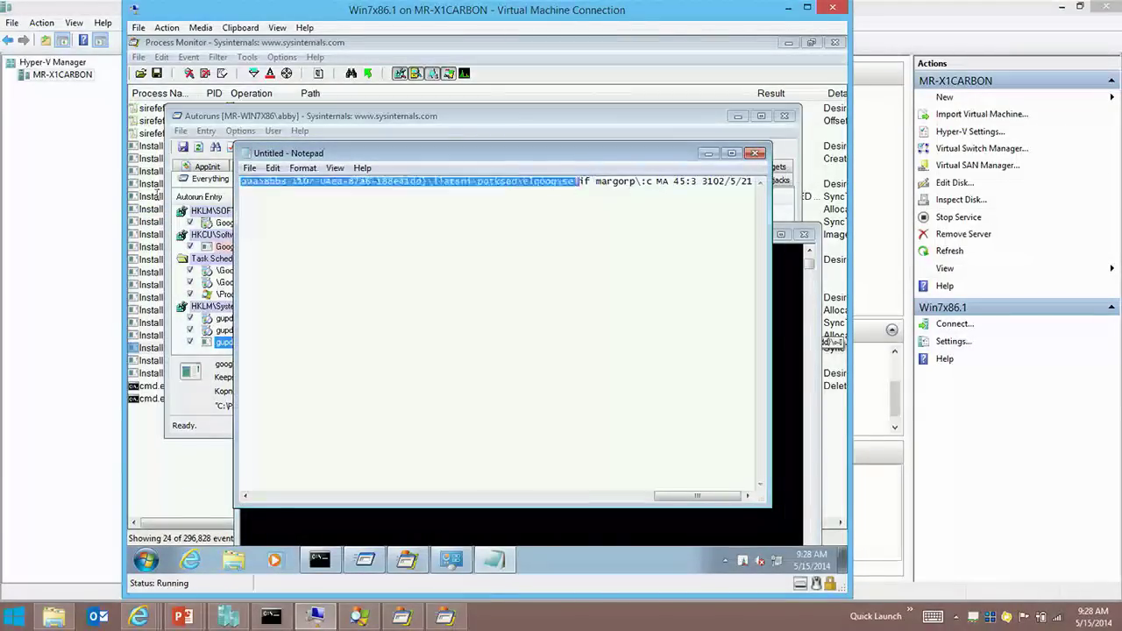
pyautogui.moveTo(154, 194); pyautogui.dragTo(388, 172)
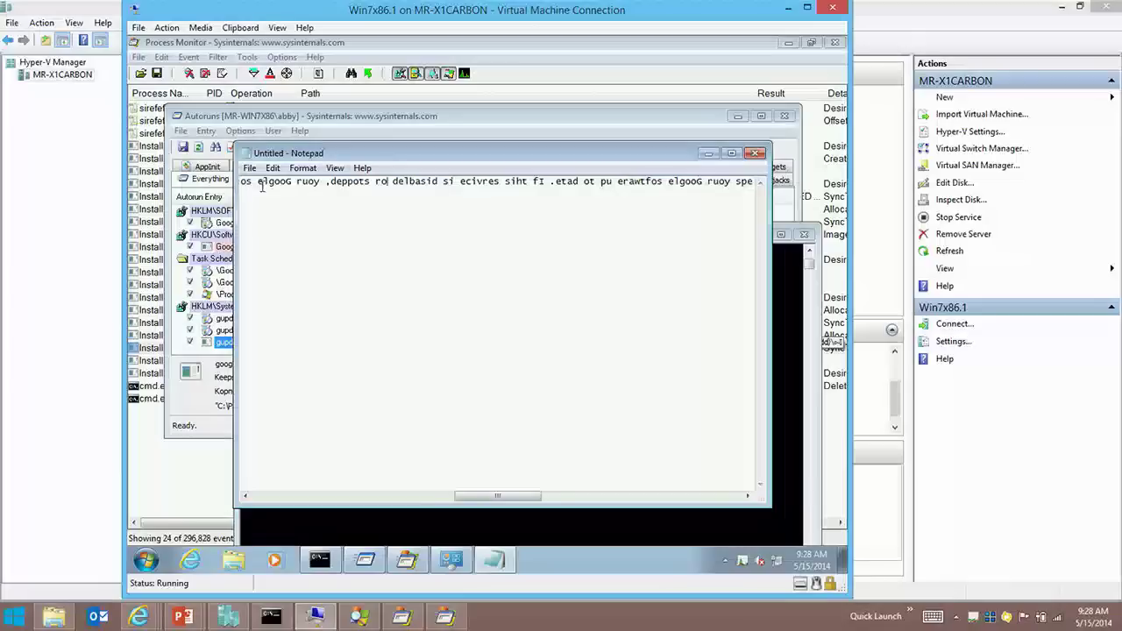
pyautogui.moveTo(261, 186); pyautogui.dragTo(227, 191)
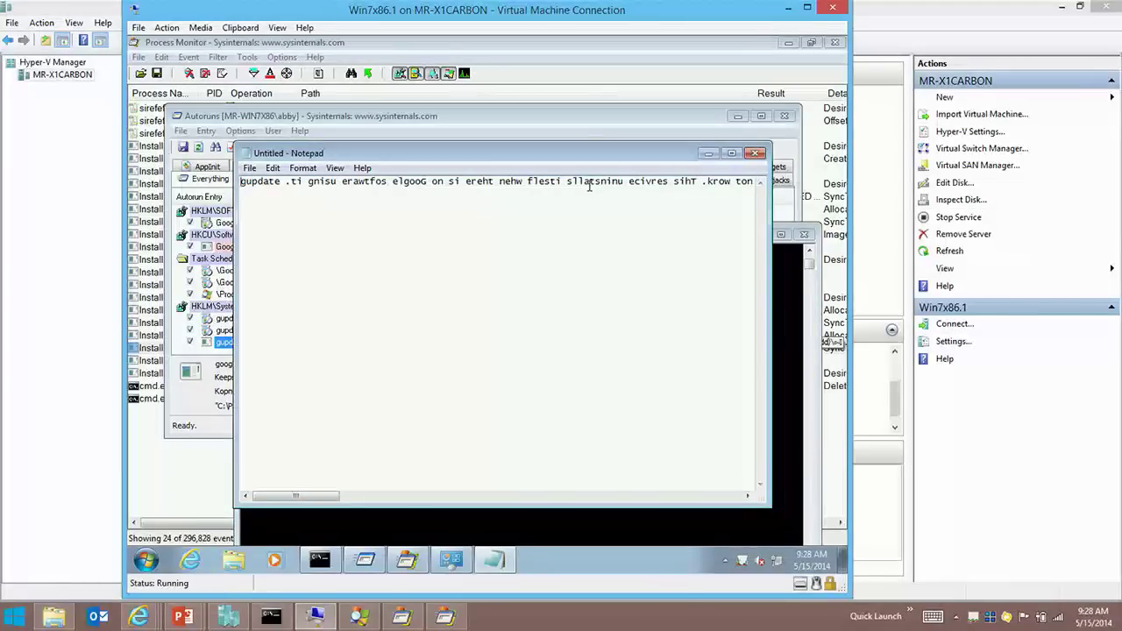
pyautogui.moveTo(589, 186); pyautogui.dragTo(590, 185)
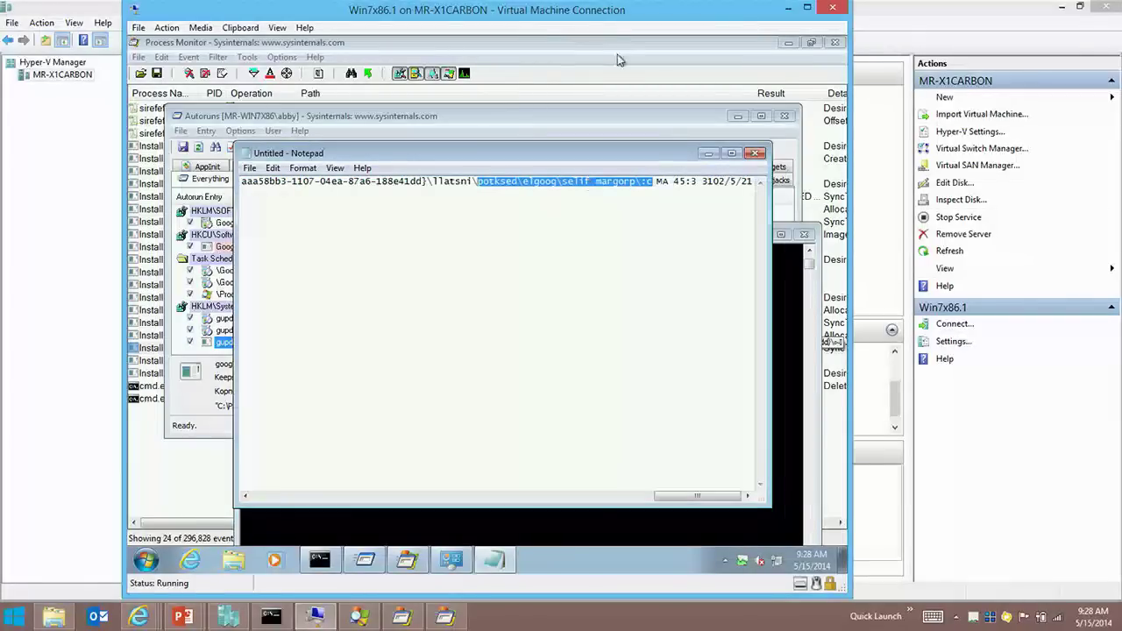
pyautogui.click(629, 56)
pyautogui.click(574, 210)
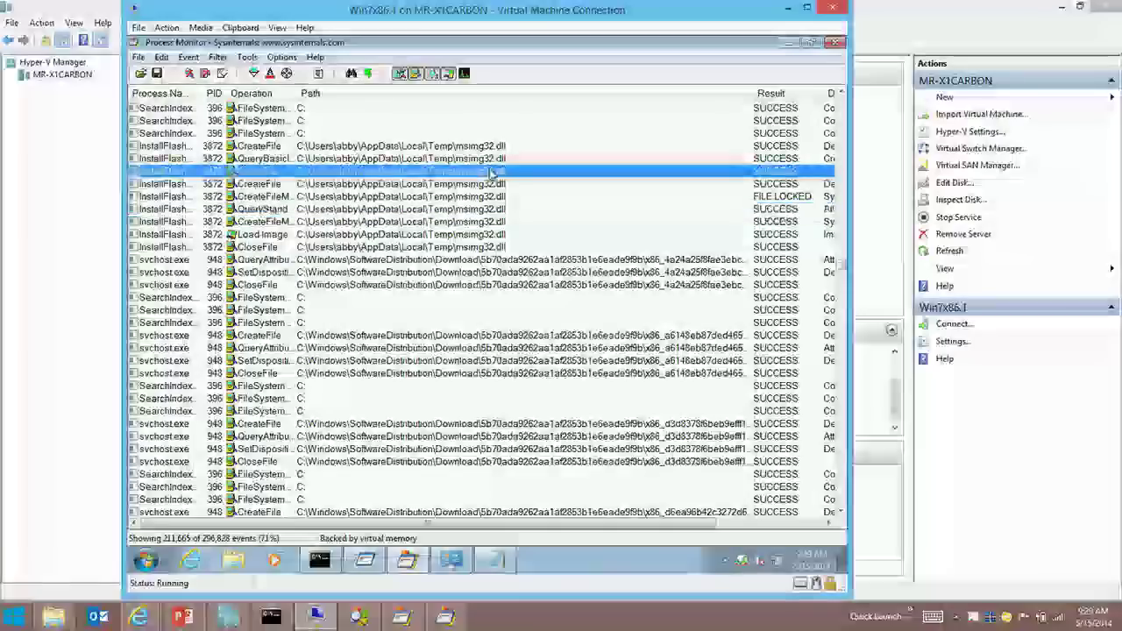
pyautogui.click(589, 262)
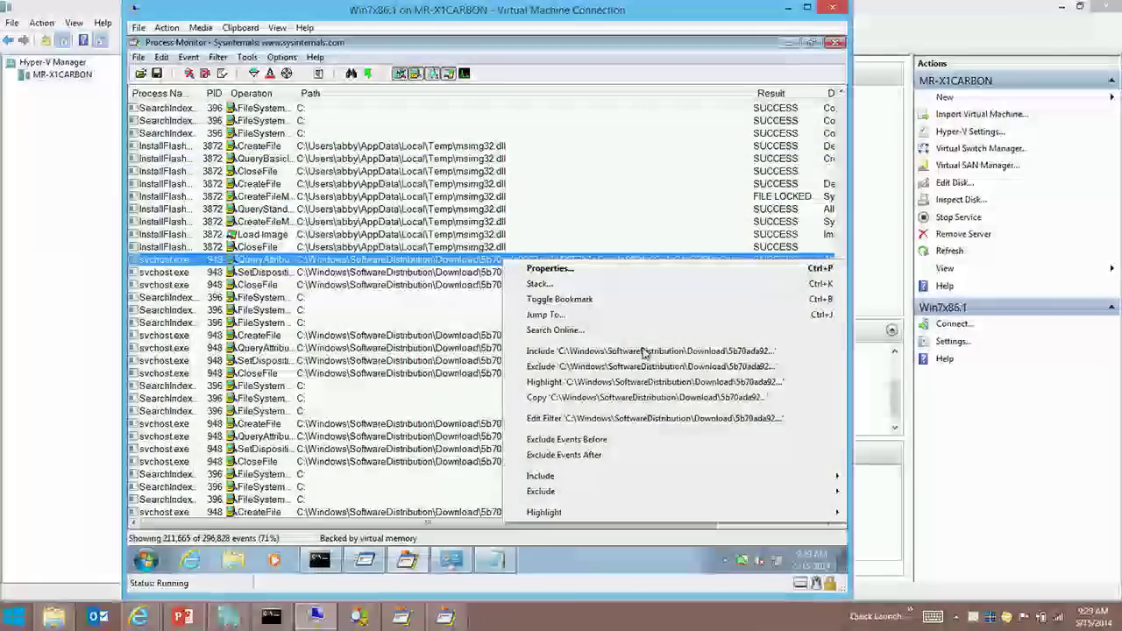
pyautogui.click(628, 399)
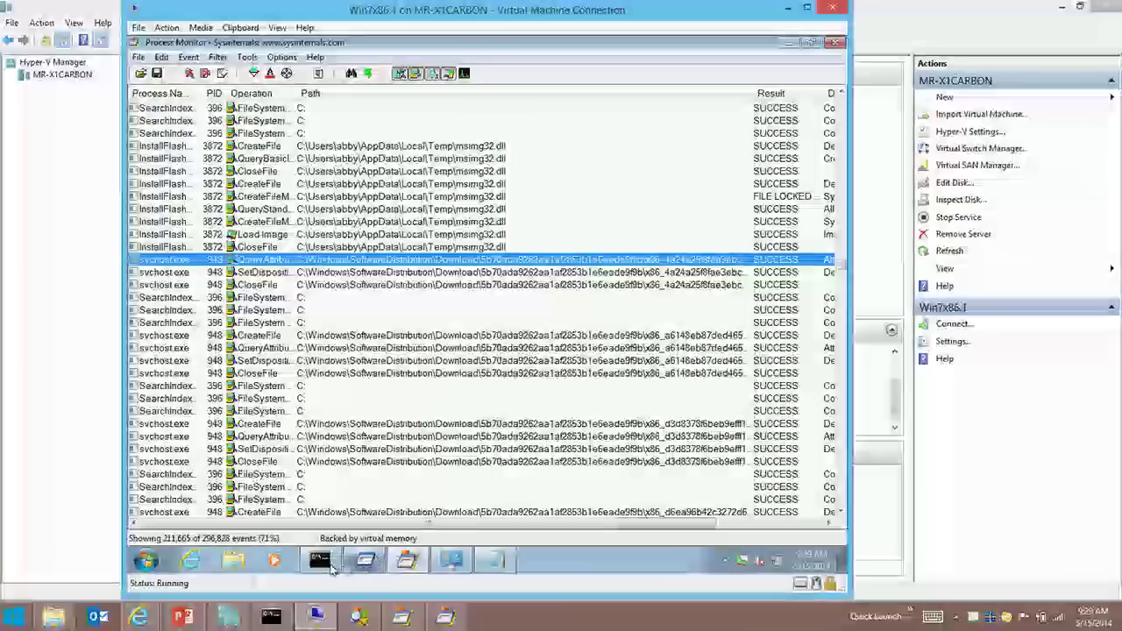
pyautogui.hotkey('alt', 'Tab')
pyautogui.write('cd "')
pyautogui.rightClick(532, 356)
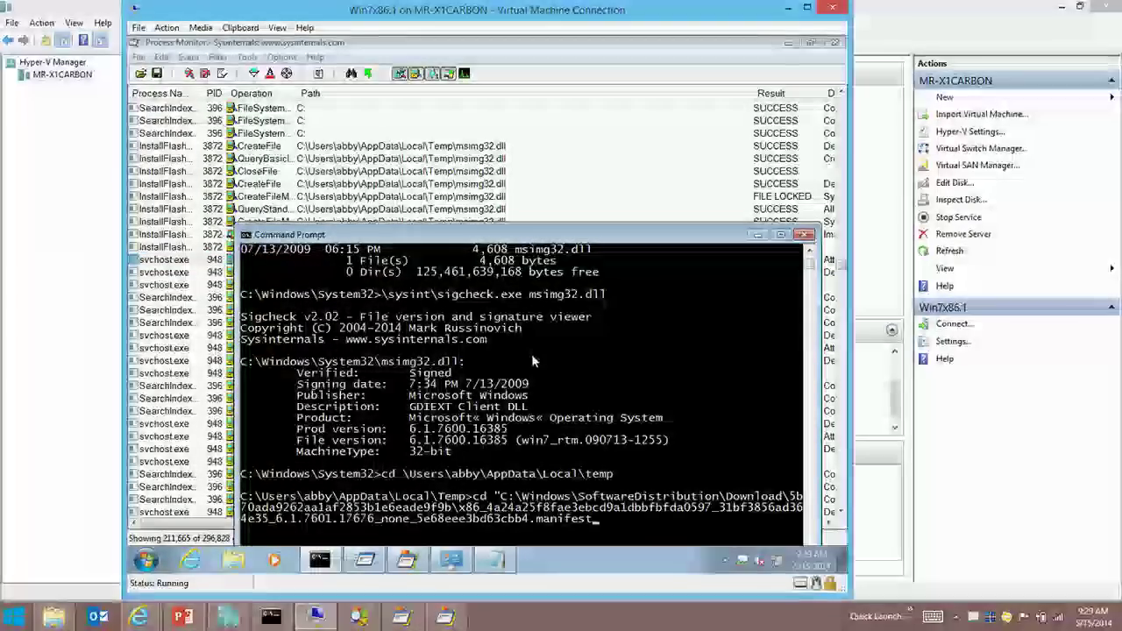
# Return to Process Monitor, open the process tree and enlarge it to fill the screen
pyautogui.hotkey('alt', 'Tab')
pyautogui.click(585, 259)
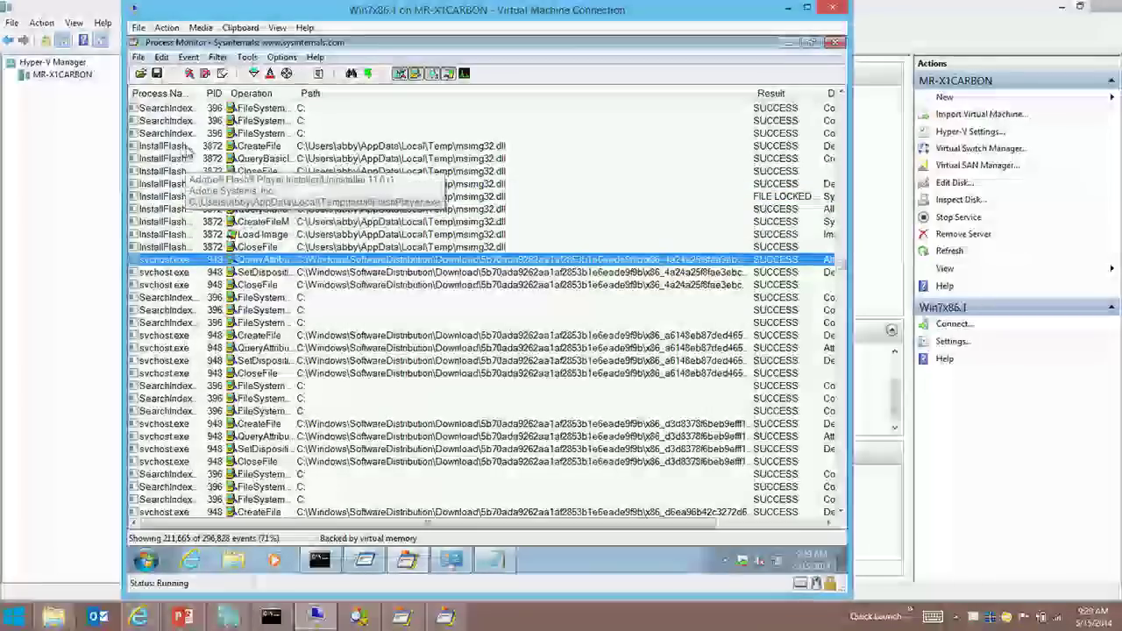
pyautogui.scroll(5, 252, 176)
pyautogui.click(252, 183)
pyautogui.hotkey('ctrl', 't')
pyautogui.click(340, 231)
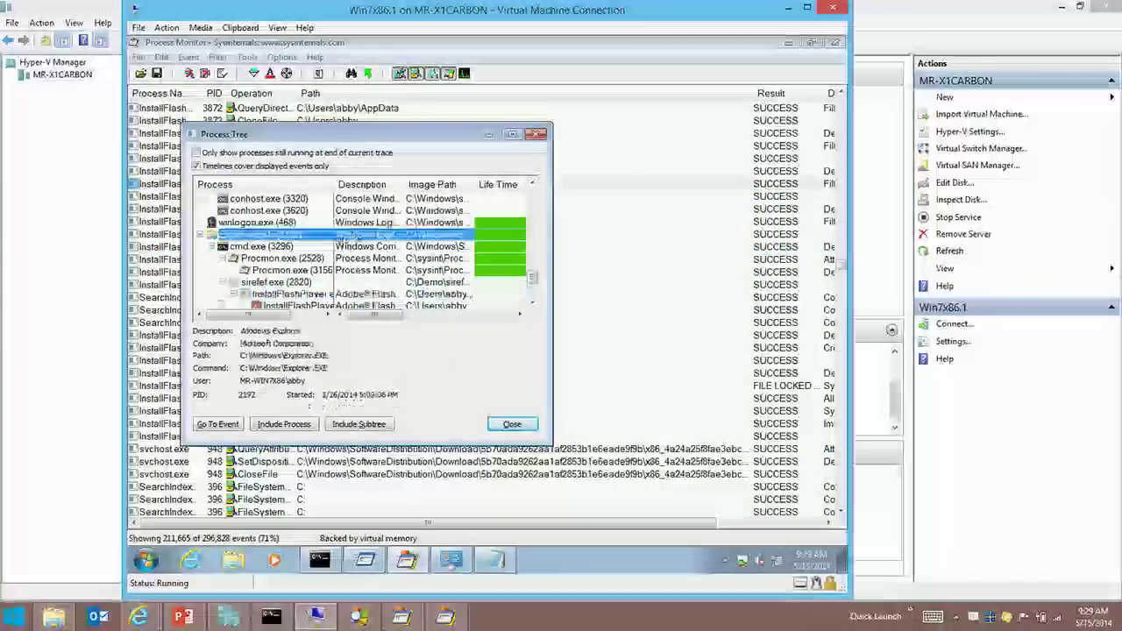
pyautogui.press('super+Up')
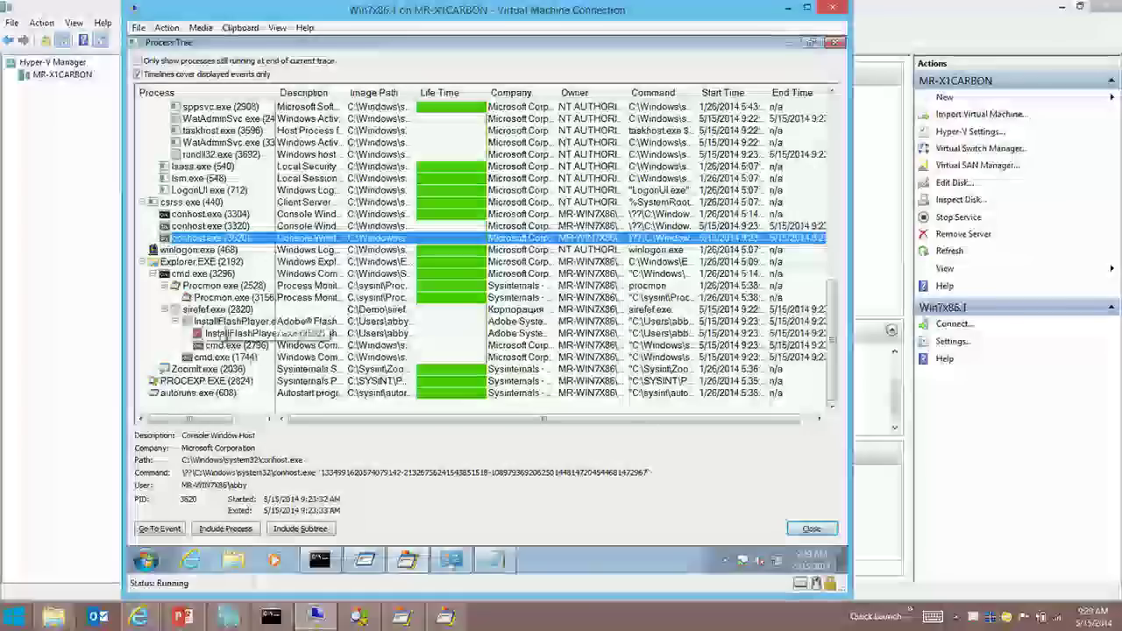
# Add the sirefef.exe process from the process tree to the include filter, without its child processes
pyautogui.click(219, 312)
pyautogui.rightClick(235, 311)
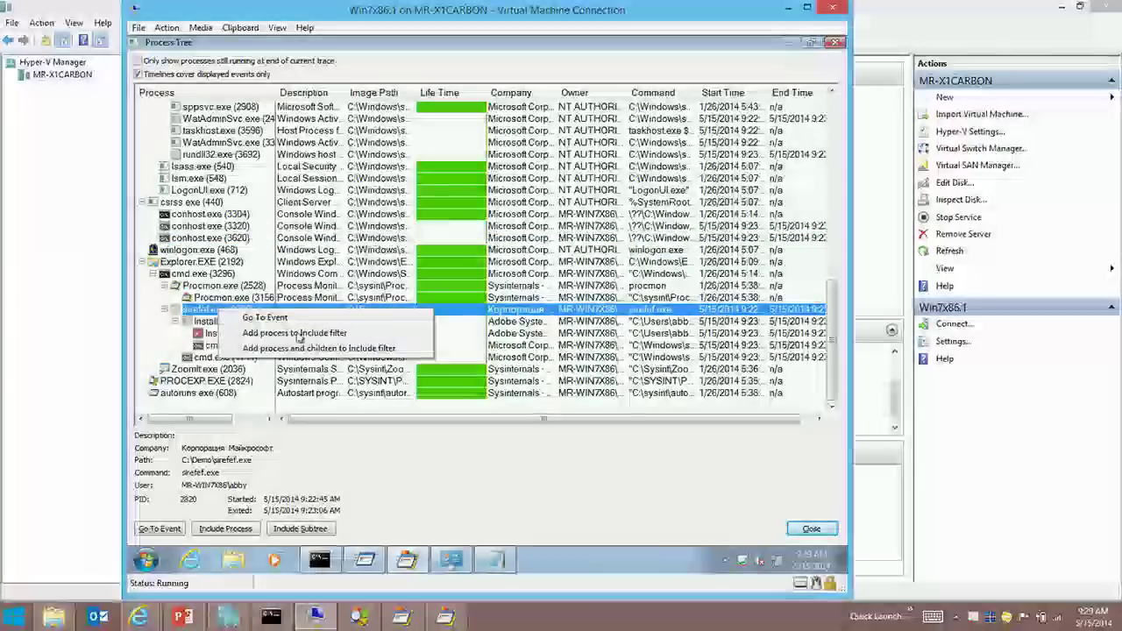
pyautogui.click(320, 336)
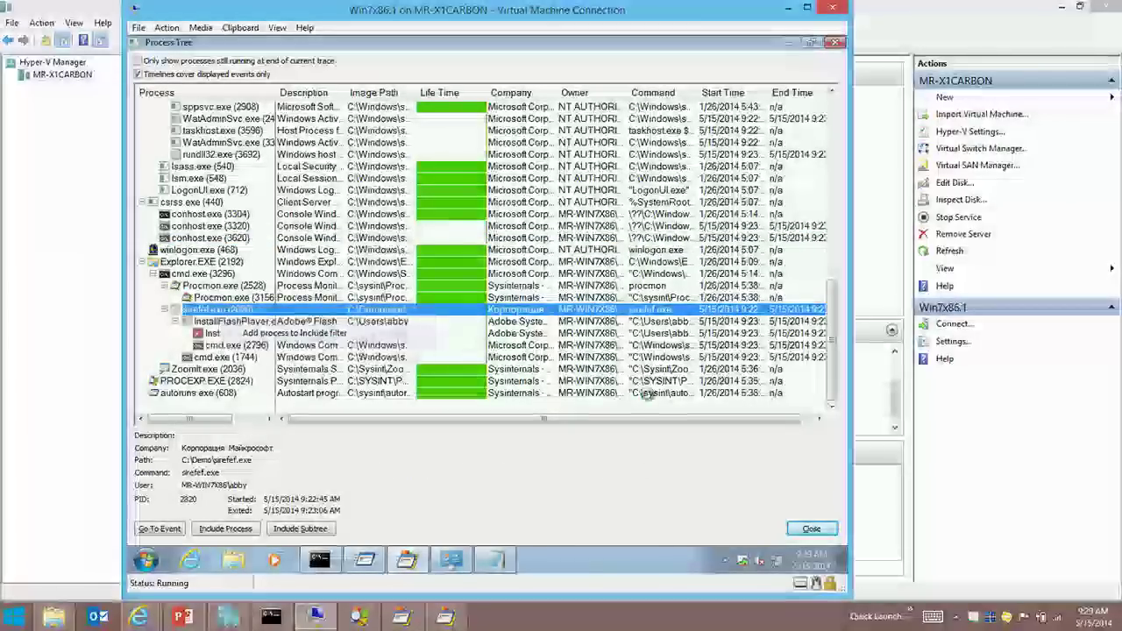
# Try to find "update" in the filtered sirefef.exe events, starting from the current position
pyautogui.scroll(-4, 467, 216)
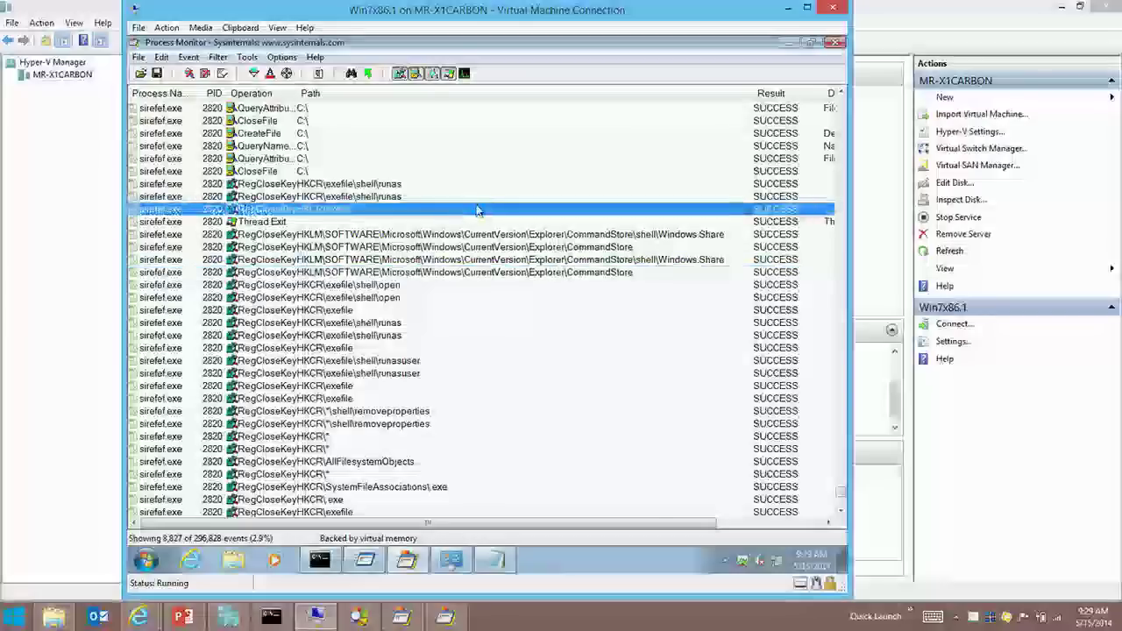
pyautogui.hotkey('ctrl', 'f')
pyautogui.write('update')
pyautogui.press('Return')
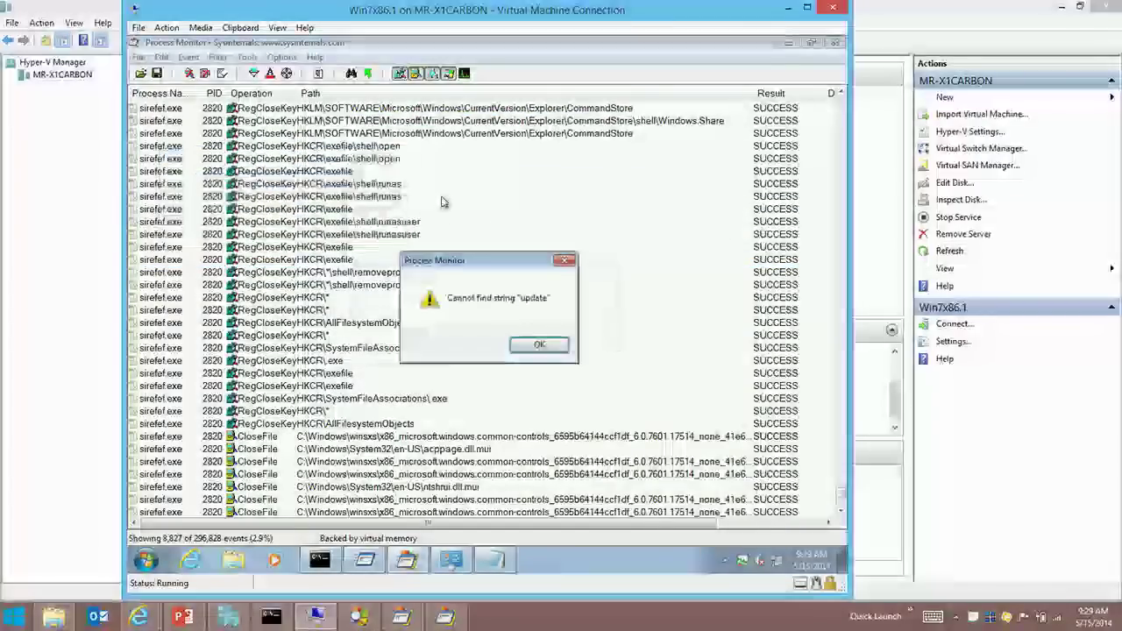
pyautogui.press('Return')
# Search the sirefef.exe events for "update" from the first event and copy the path of the CreateFile event under Google\Desktop\Install that precedes the WriteFile
pyautogui.click(497, 223)
pyautogui.press('Home')
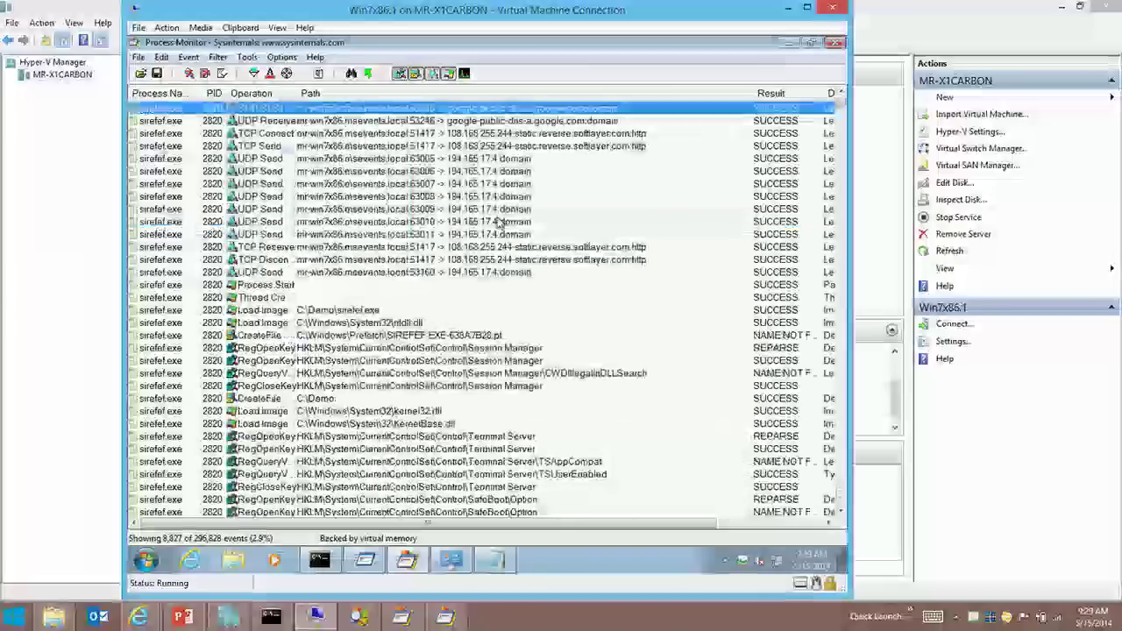
pyautogui.hotkey('ctrl', 'f')
pyautogui.write('update')
pyautogui.press('Return')
pyautogui.scroll(-5, 497, 222)
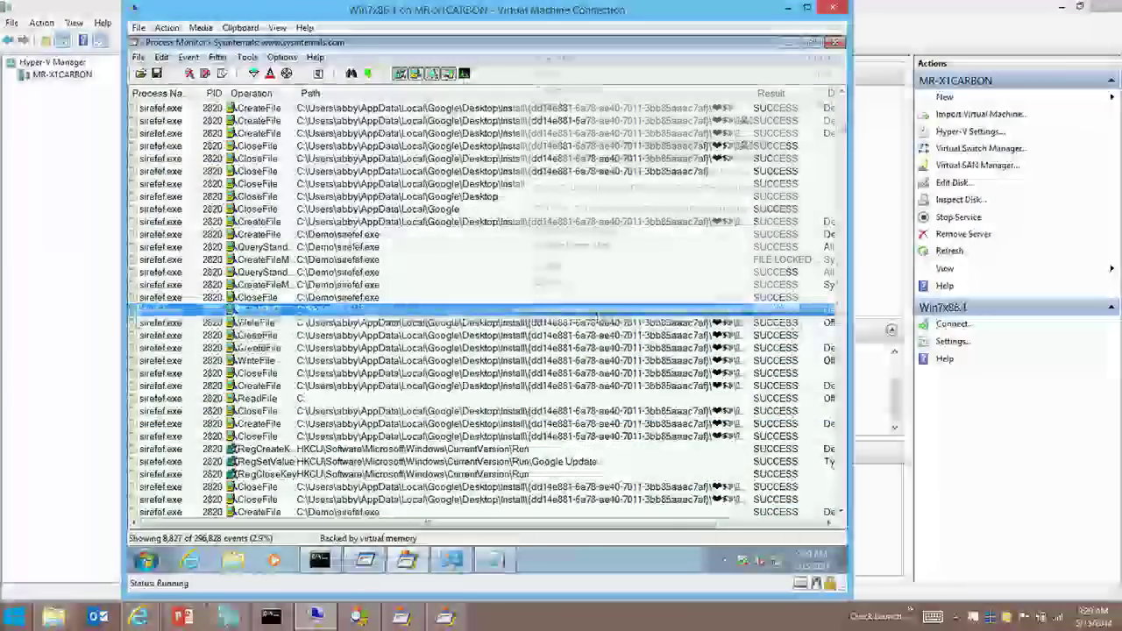
pyautogui.rightClick(513, 311)
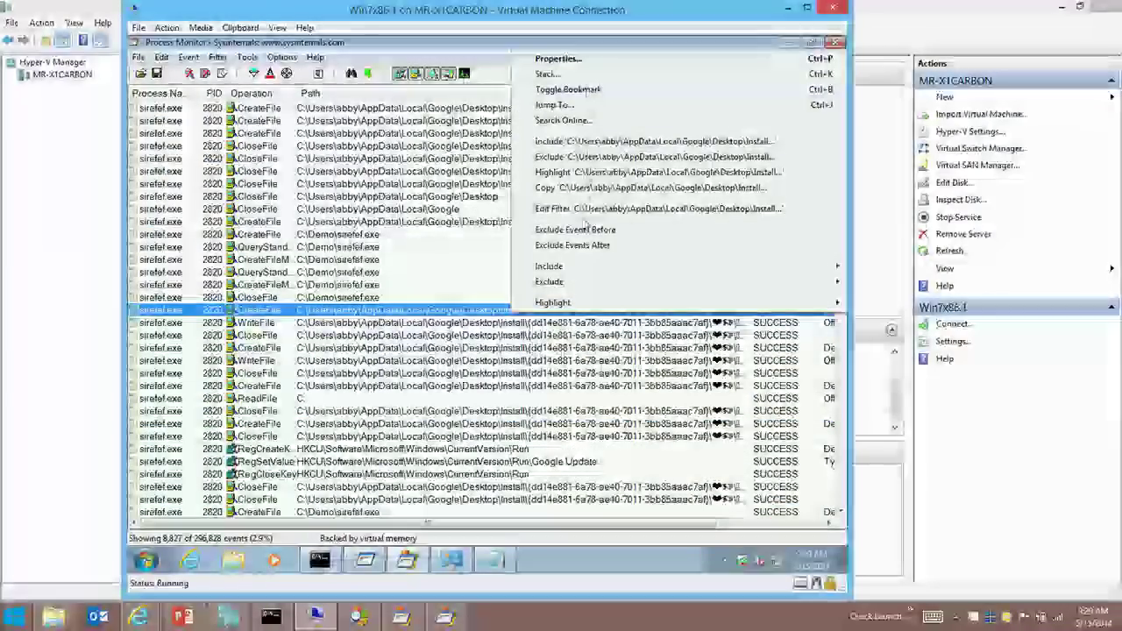
pyautogui.click(491, 279)
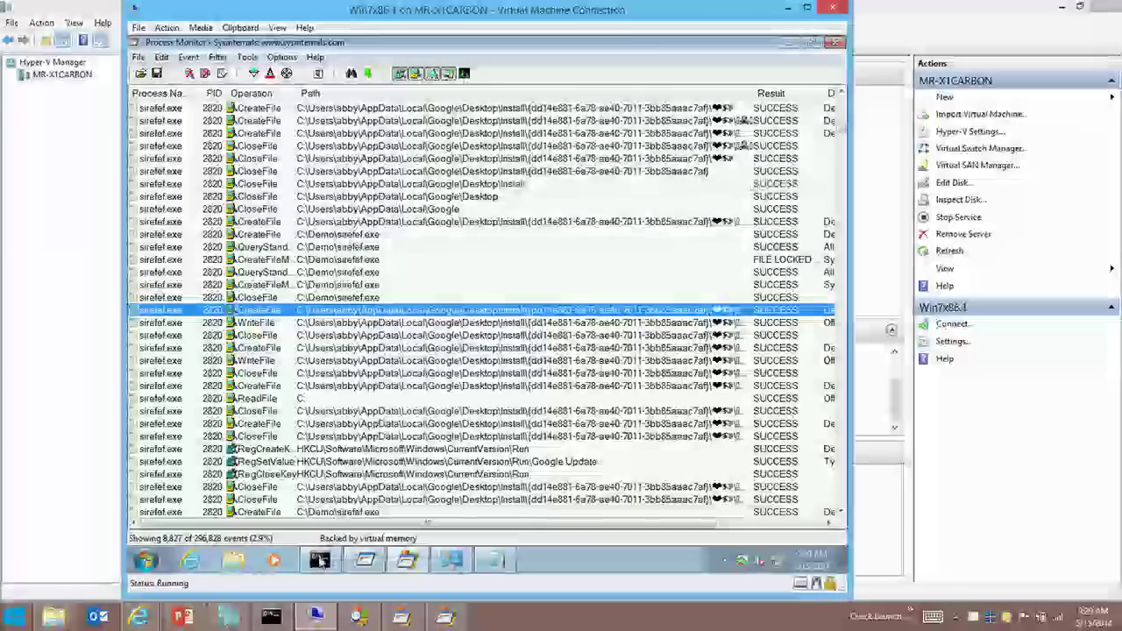
# In the Command Prompt, change to the copied Google\Desktop\Install path, leaving out the GoogleUpdate.exe file name
pyautogui.hotkey('alt', 'Tab')
pyautogui.write('c')
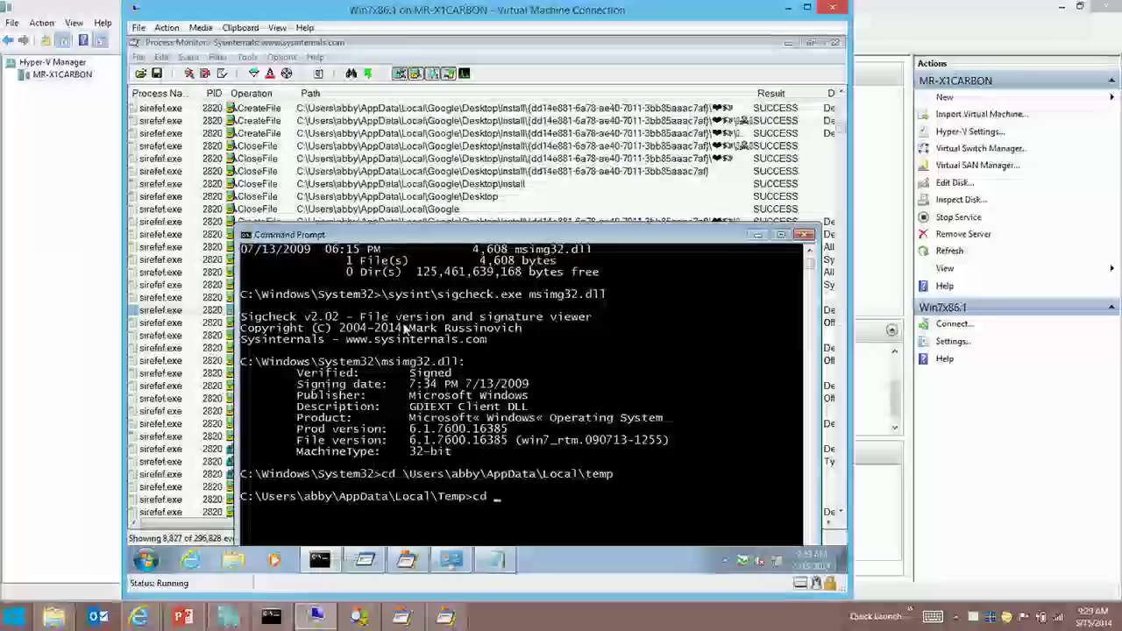
pyautogui.write('d')
pyautogui.rightClick(459, 347)
pyautogui.press('BackSpace')
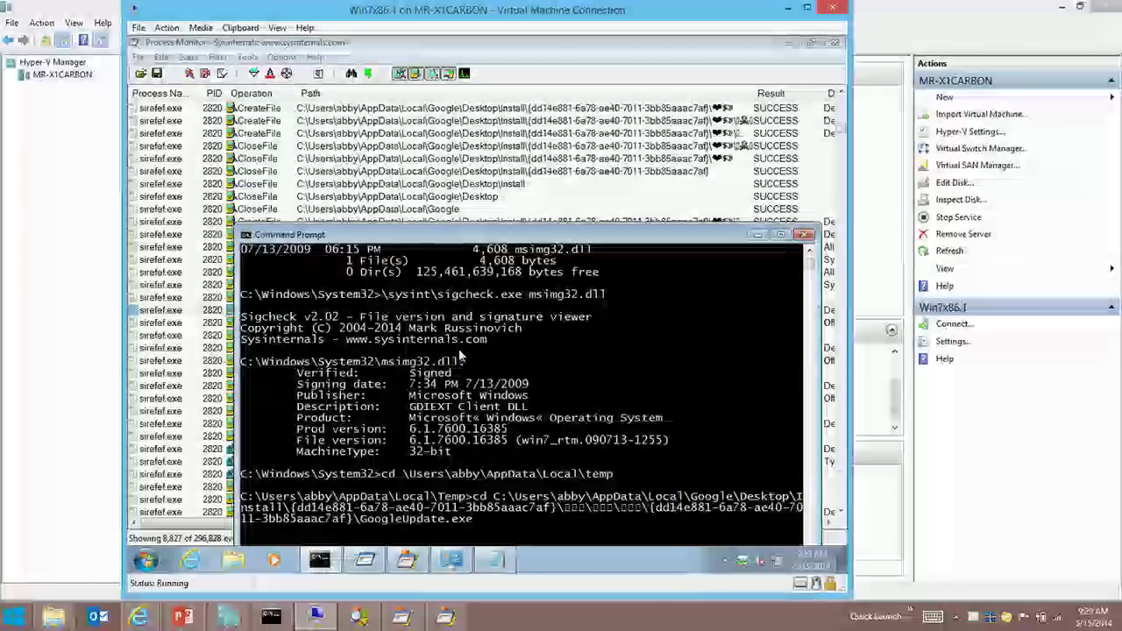
pyautogui.press('BackSpace')
pyautogui.press('BackSpace')
pyautogui.press('BackSpace')
pyautogui.press('BackSpace')
pyautogui.press('BackSpace')
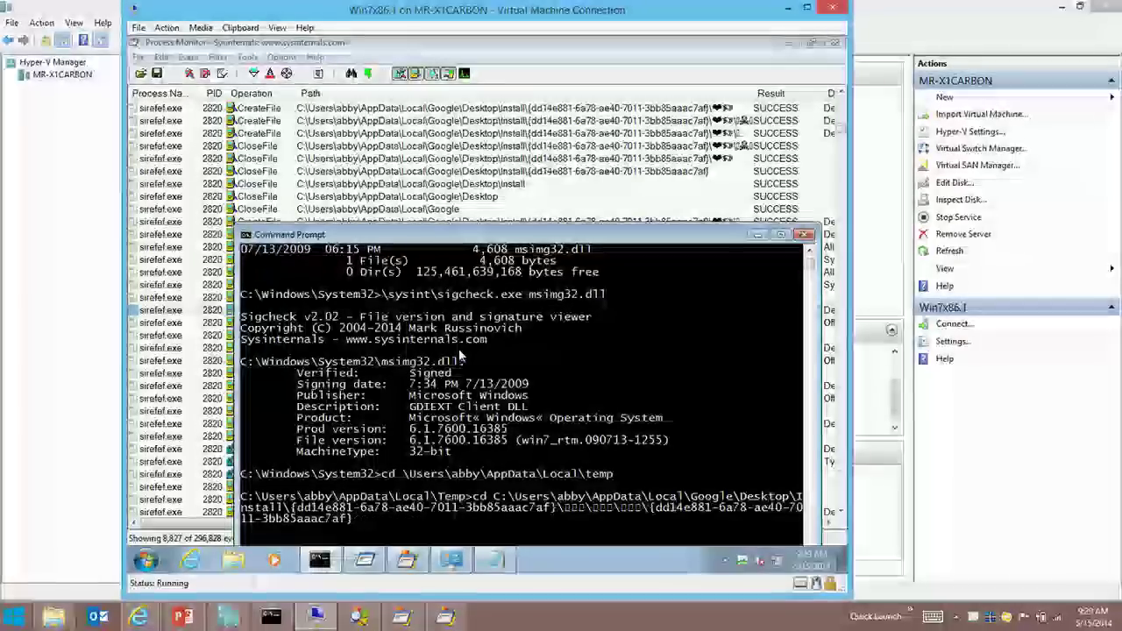
pyautogui.press('Return')
# List the folder's contents with dir, and repeat the listing with dir /a to include hidden and system files
pyautogui.write('dir')
pyautogui.press('Return')
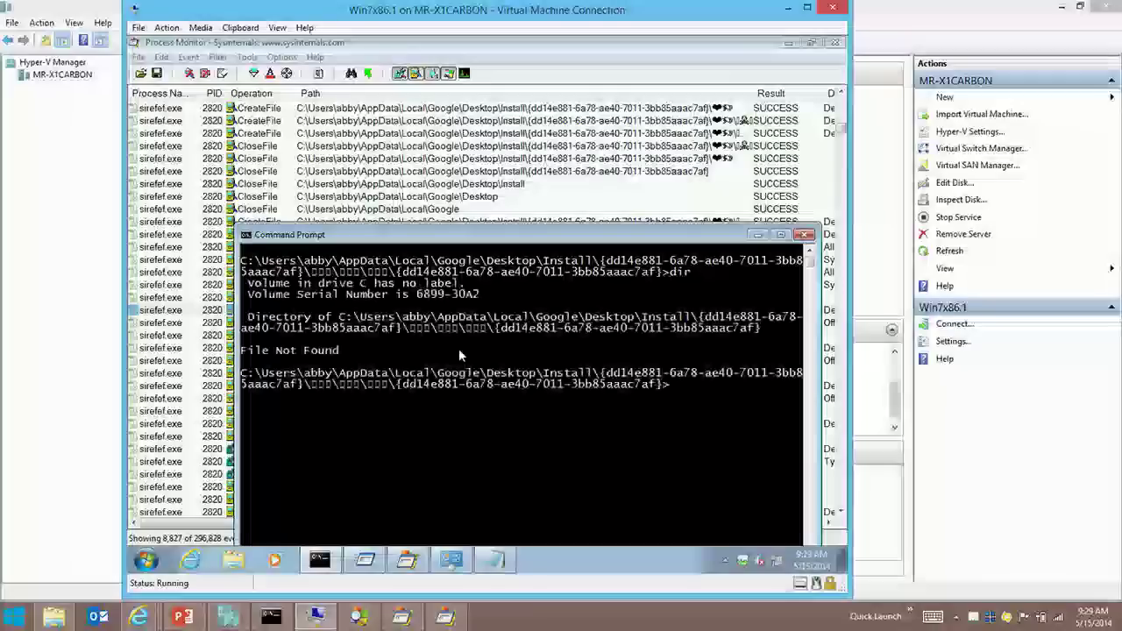
pyautogui.write('dur')
pyautogui.press('BackSpace')
pyautogui.press('BackSpace')
pyautogui.write('ir /a')
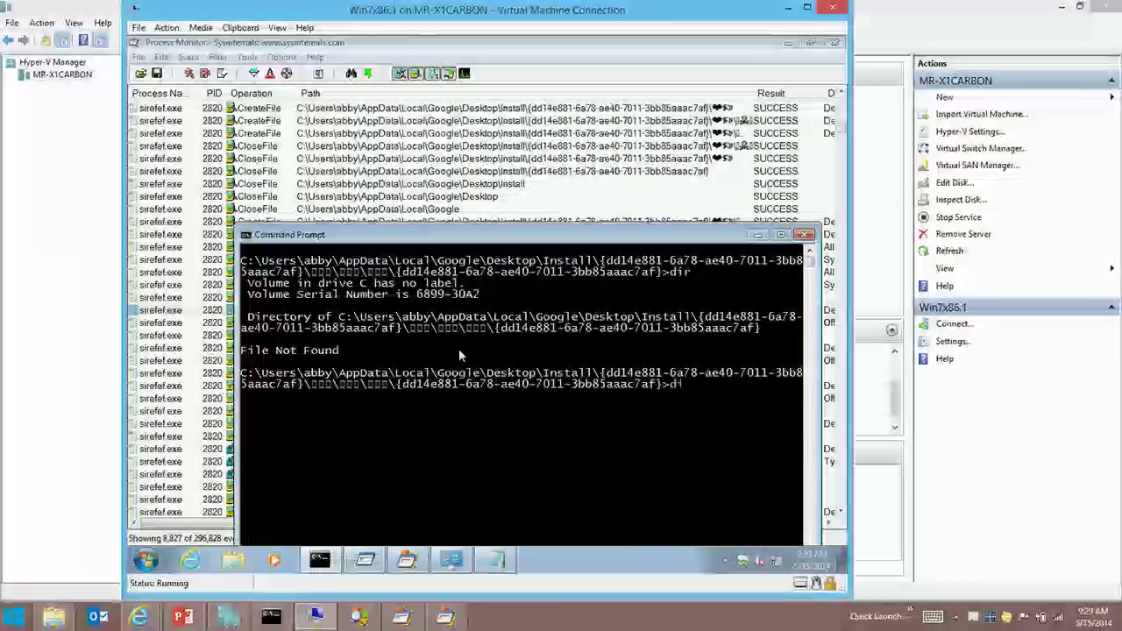
pyautogui.press('Return')
pyautogui.scroll(-3, 458, 347)
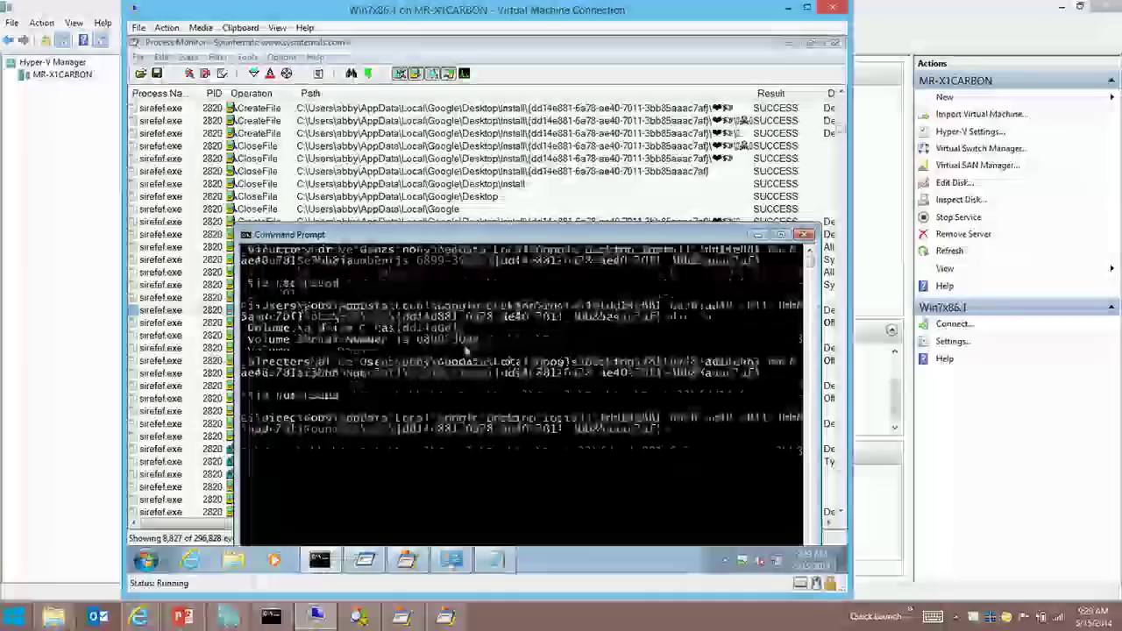
# Move up to the parent folder and list all of its contents with dir /a
pyautogui.write('cd')
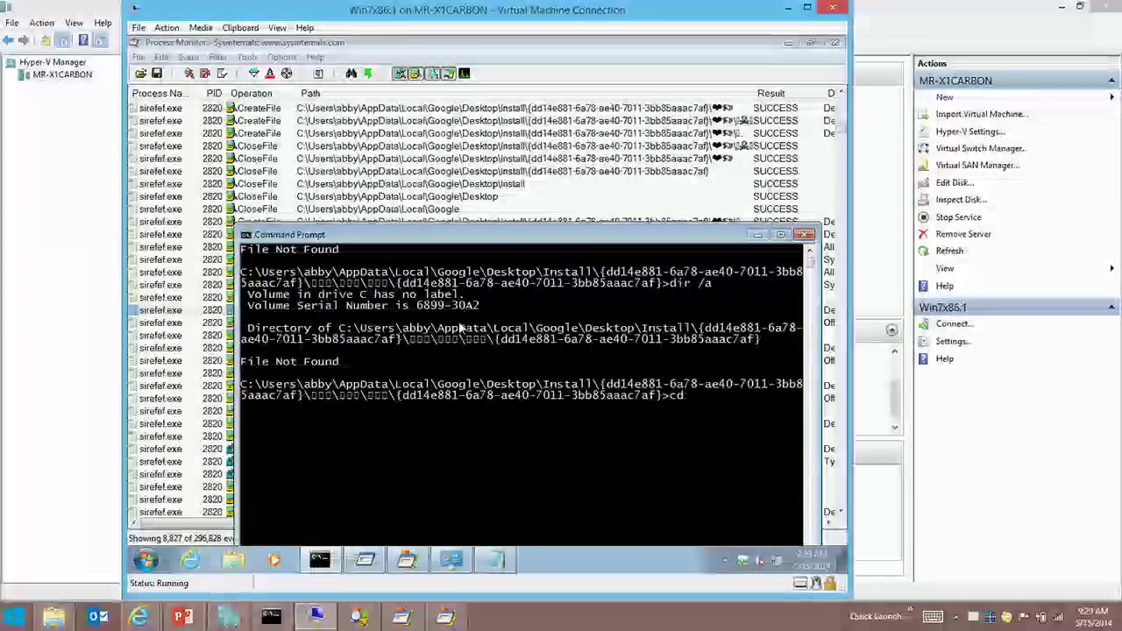
pyautogui.write('..')
pyautogui.press('Return')
pyautogui.write('dir /a')
pyautogui.press('Return')
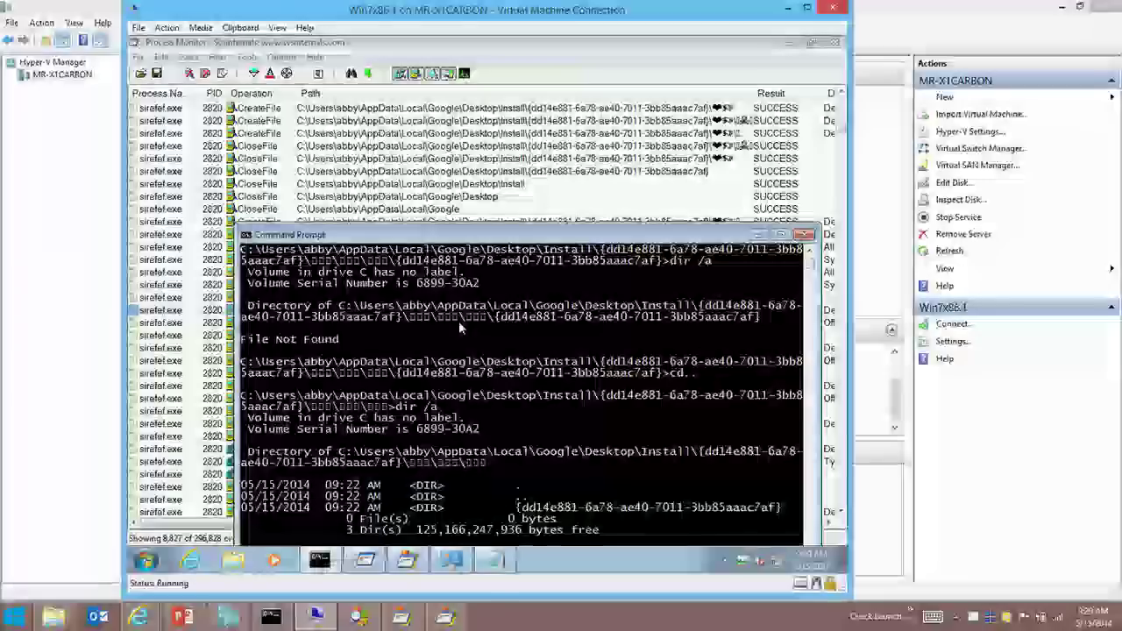
# Change back into the GUID-named subfolder and list all of its contents with dir /a
pyautogui.write('cd')
pyautogui.press('Tab')
pyautogui.press('Return')
pyautogui.write('dir /a')
pyautogui.press('Return')
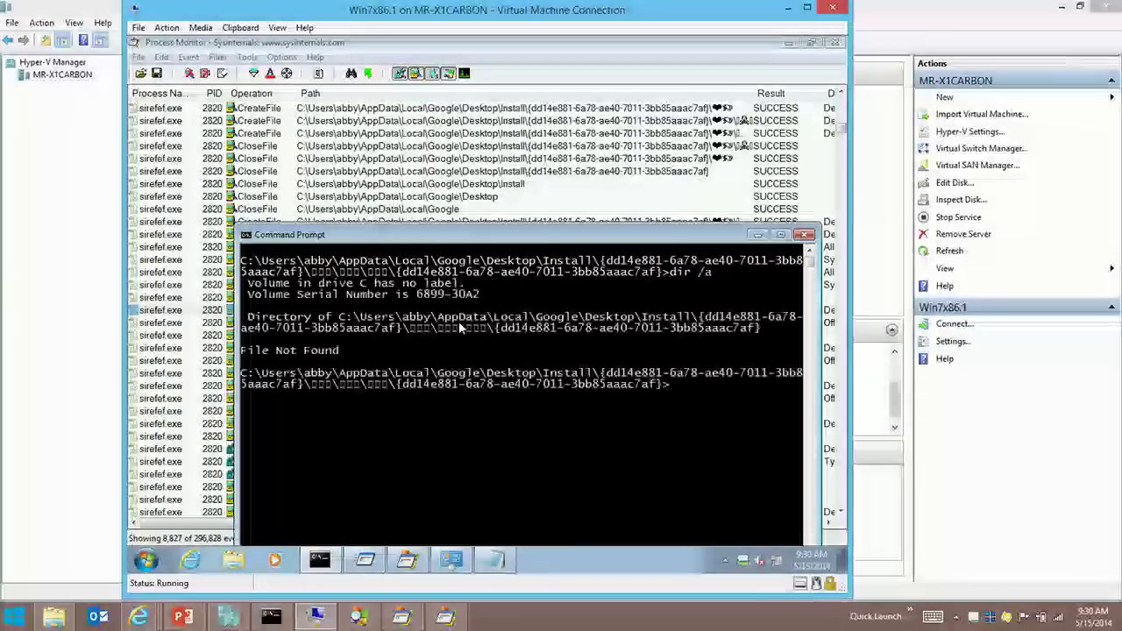
# Examine the sirefef.exe event list in Process Monitor from start to end for its file and registry activity
pyautogui.hotkey('alt', 'Tab')
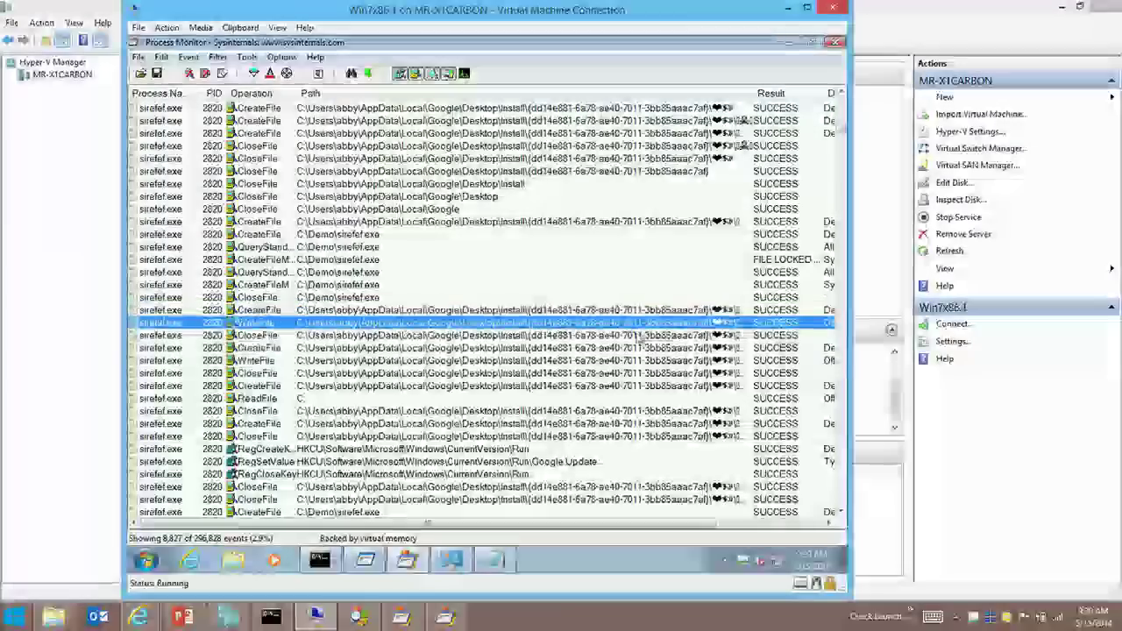
pyautogui.scroll(15, 668, 371)
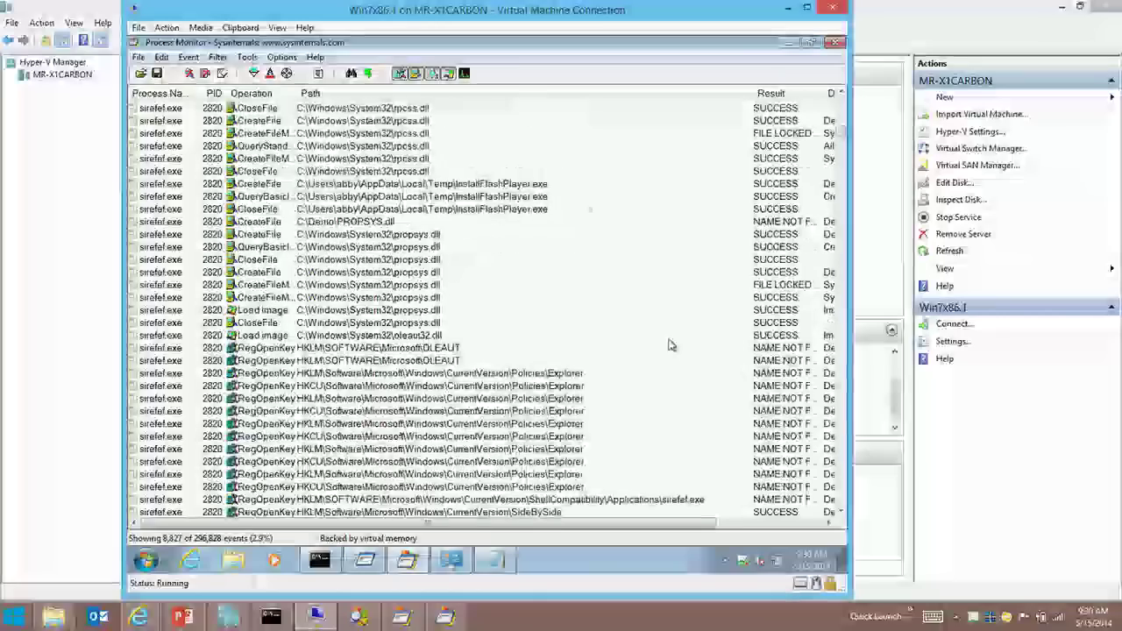
pyautogui.scroll(-5, 675, 334)
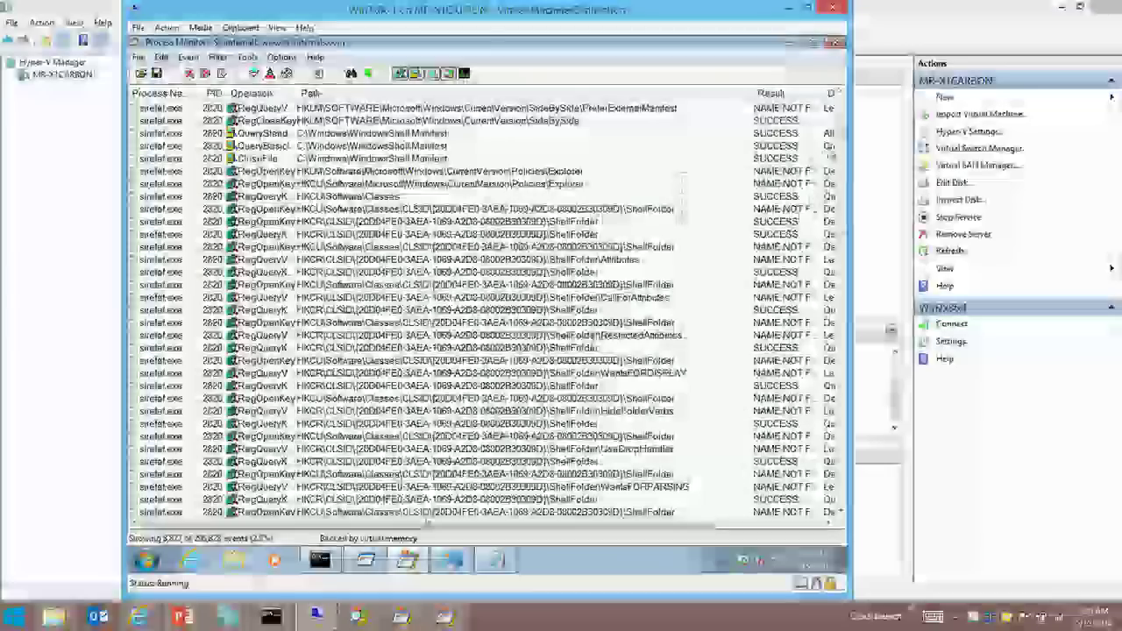
pyautogui.moveTo(839, 140); pyautogui.dragTo(847, 509)
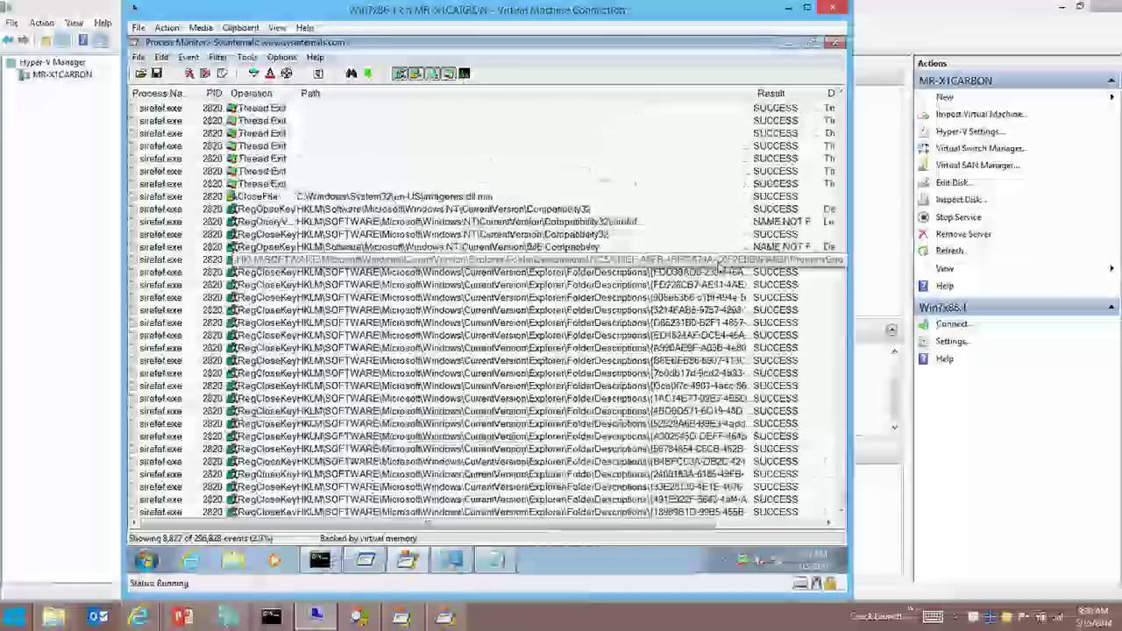
pyautogui.scroll(4, 720, 254)
pyautogui.scroll(4, 720, 252)
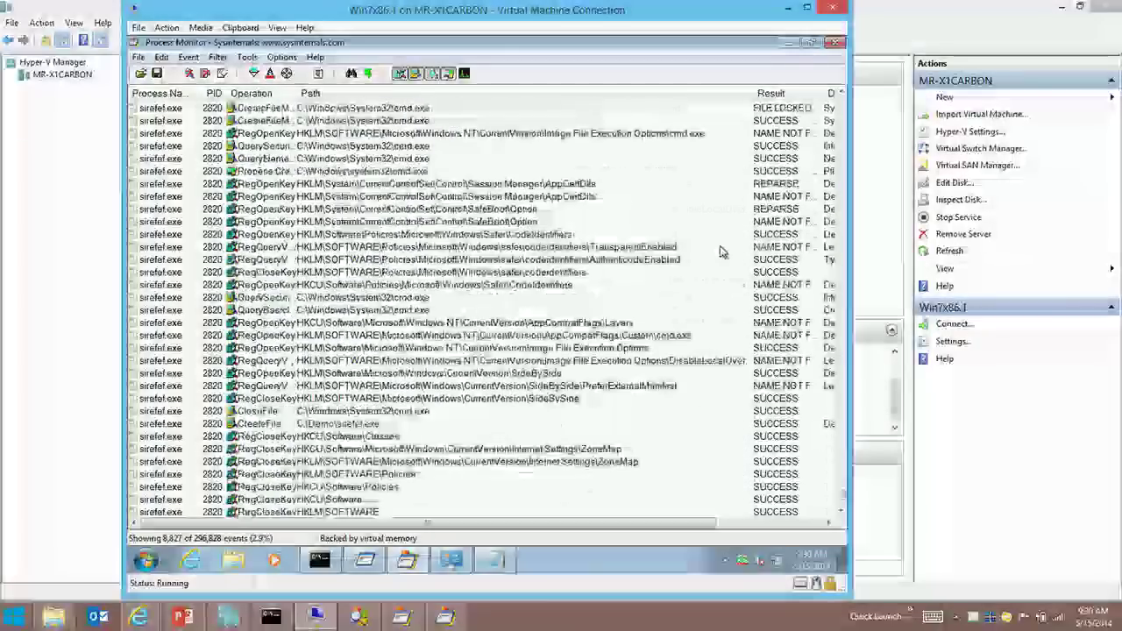
pyautogui.click(698, 251)
pyautogui.scroll(6, 613, 186)
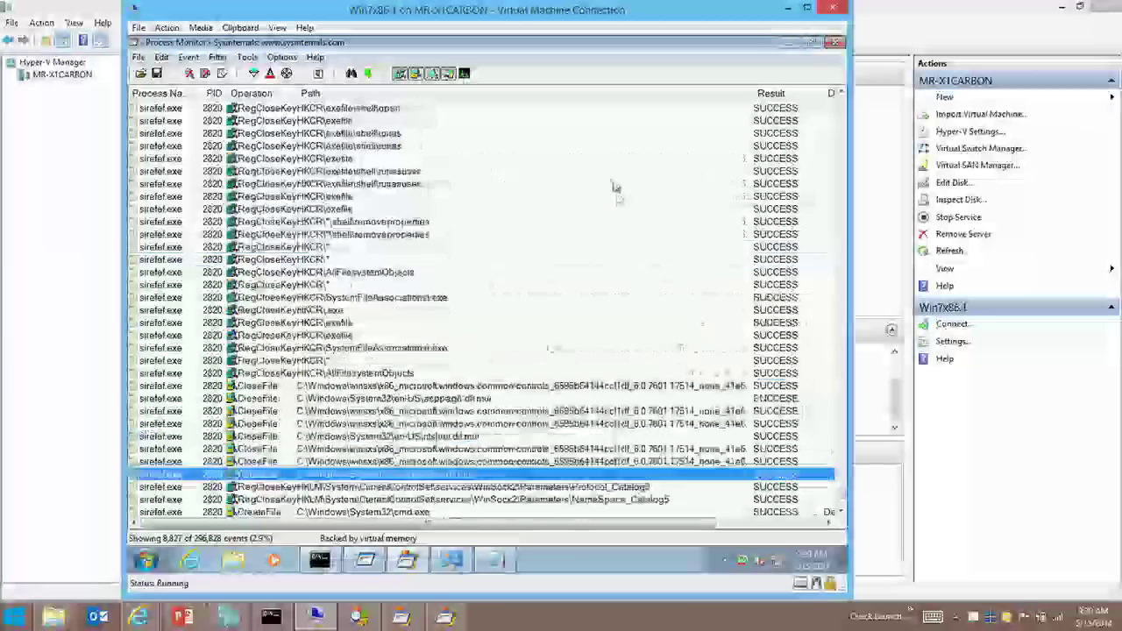
pyautogui.press('Home')
pyautogui.scroll(-10, 682, 354)
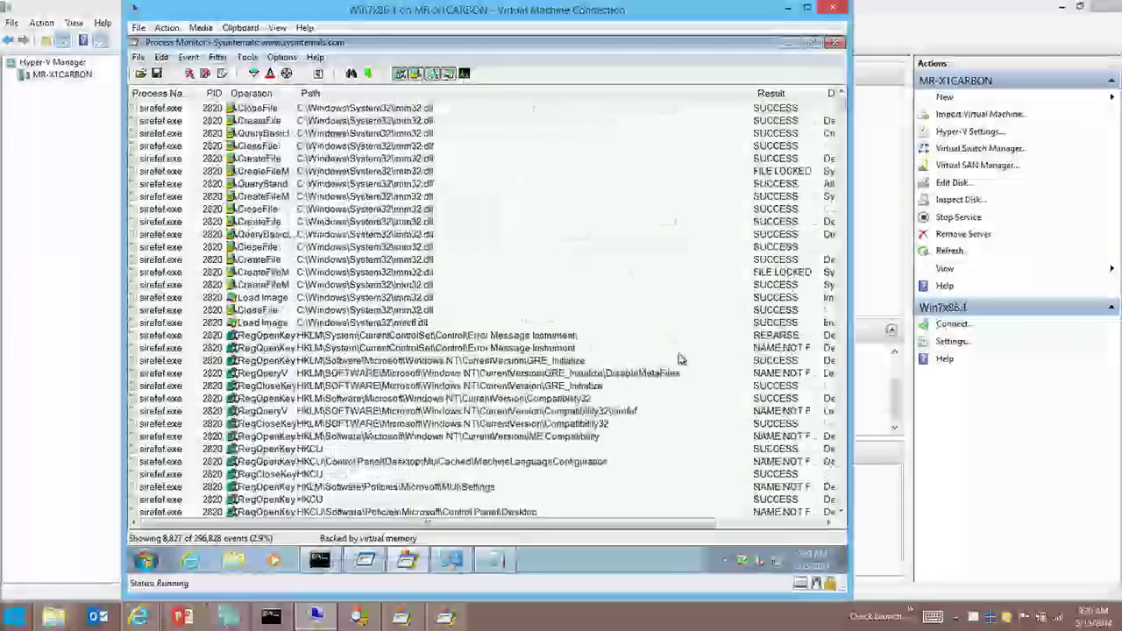
pyautogui.scroll(-10, 682, 359)
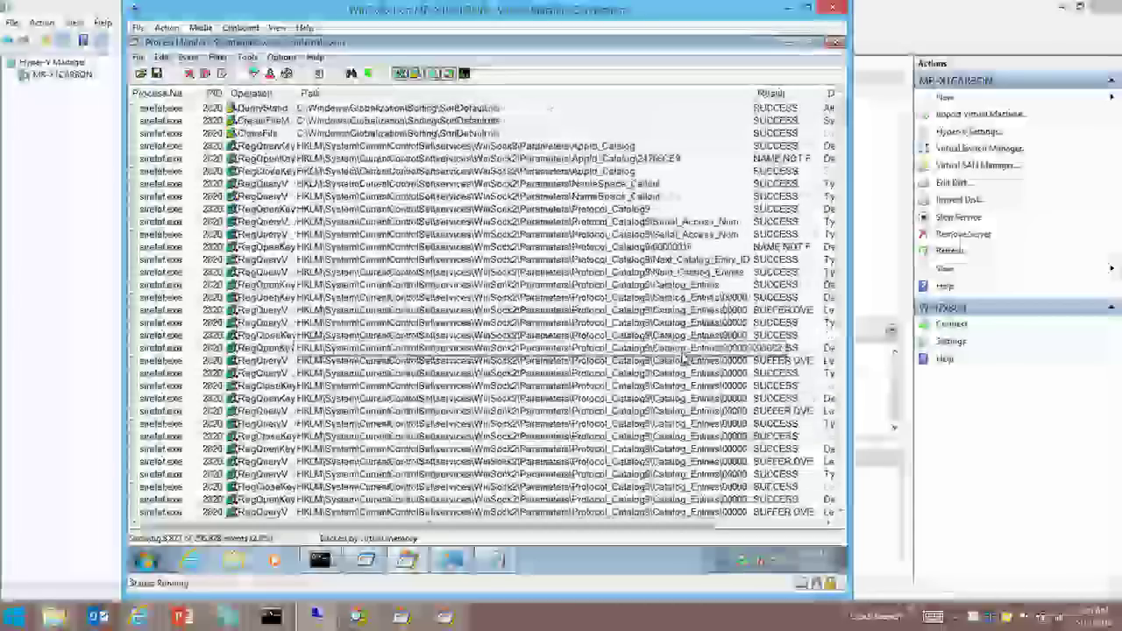
pyautogui.scroll(-5, 688, 383)
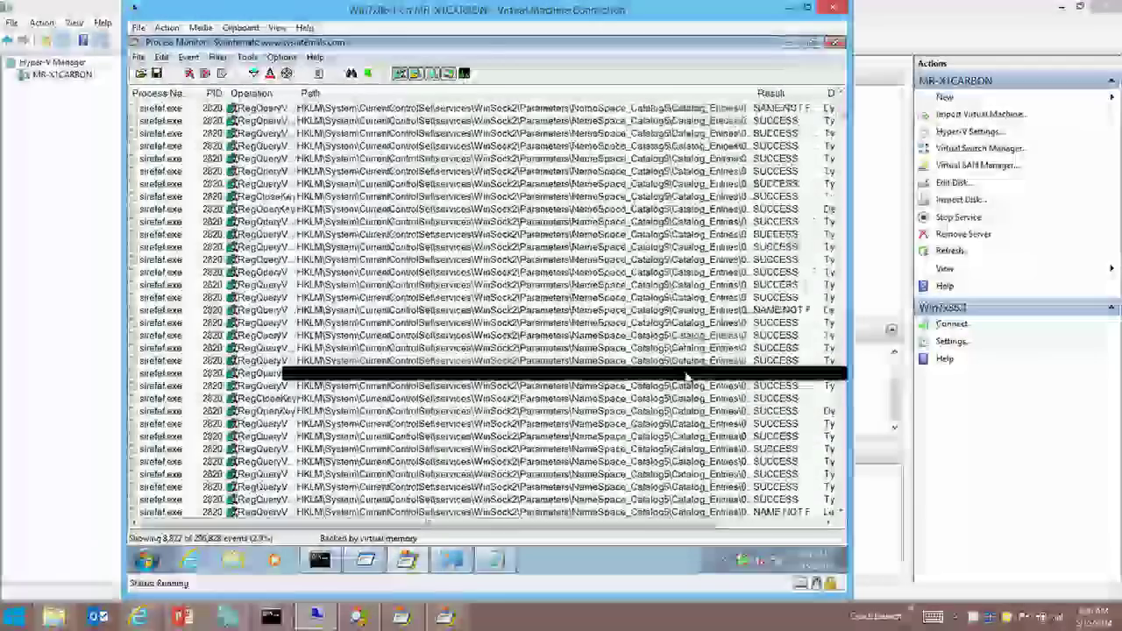
# Switch to Autoruns and select the unverified Google Update entry under the HKCU Run key
pyautogui.hotkey('alt', 'Tab')
pyautogui.hotkey('alt', 'Tab')
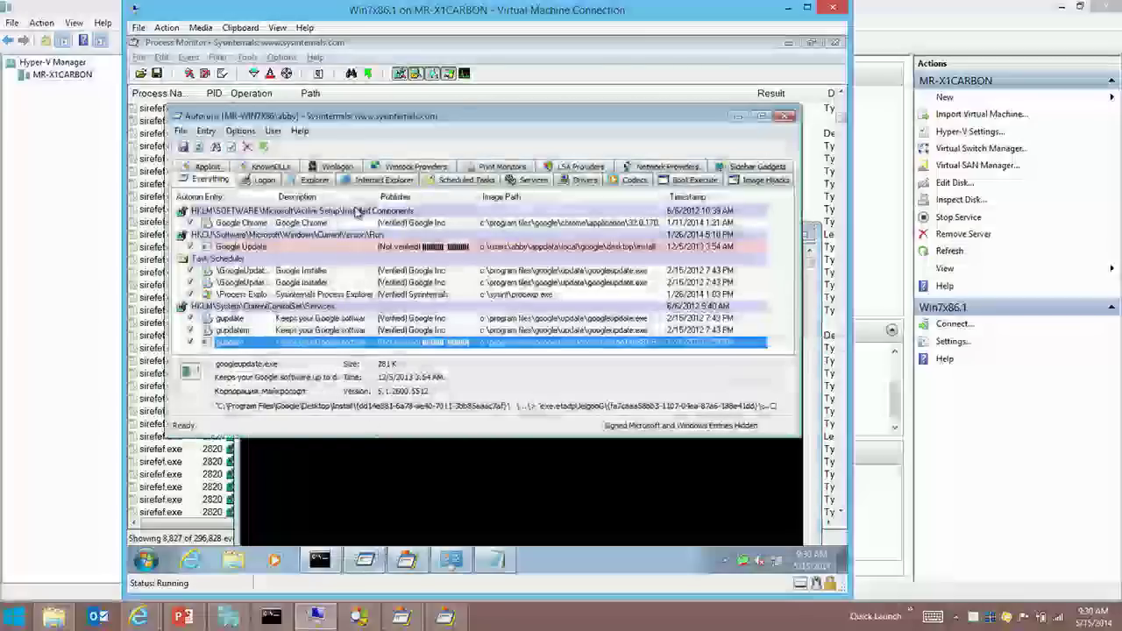
pyautogui.click(356, 247)
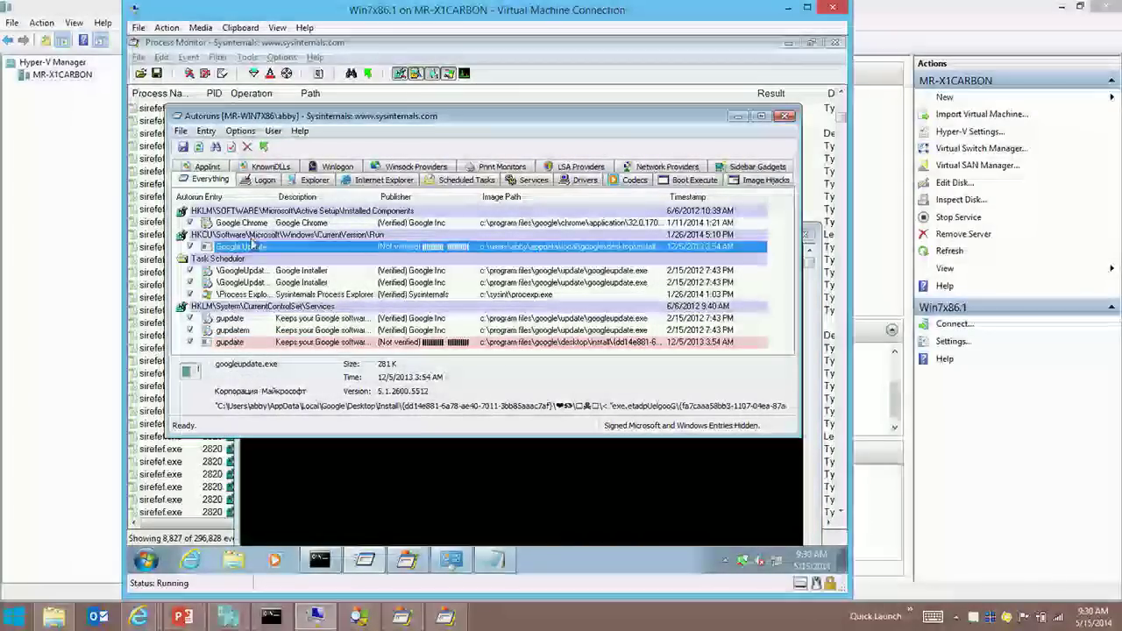
# Switch to the Command Prompt, move up two folder levels and list the contents at each level with dir /a
pyautogui.press('Up')
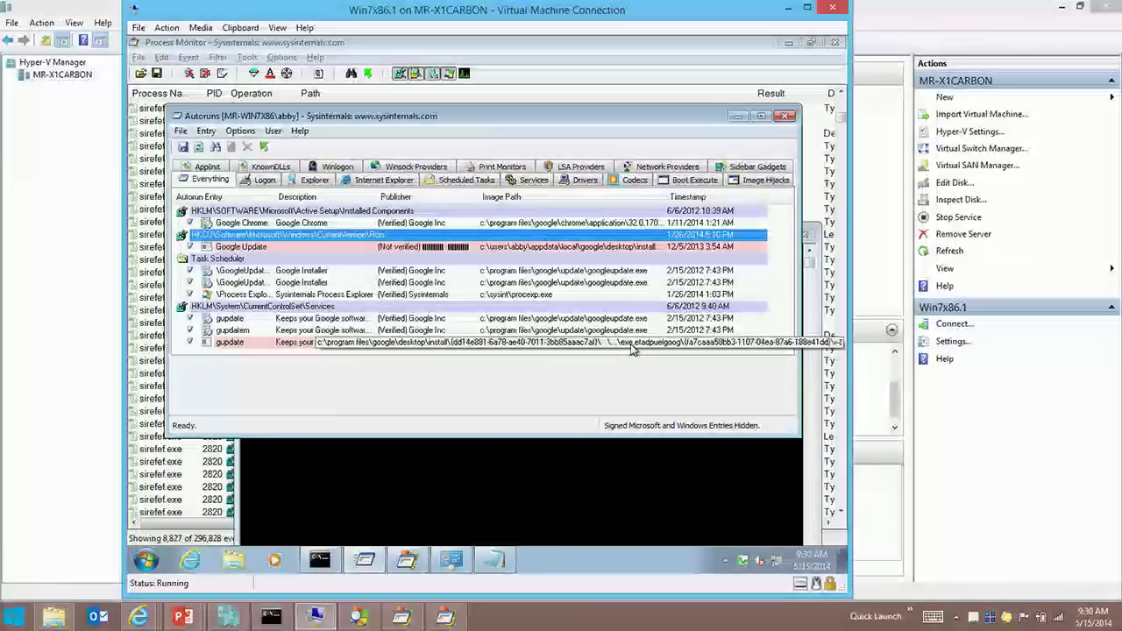
pyautogui.click(623, 447)
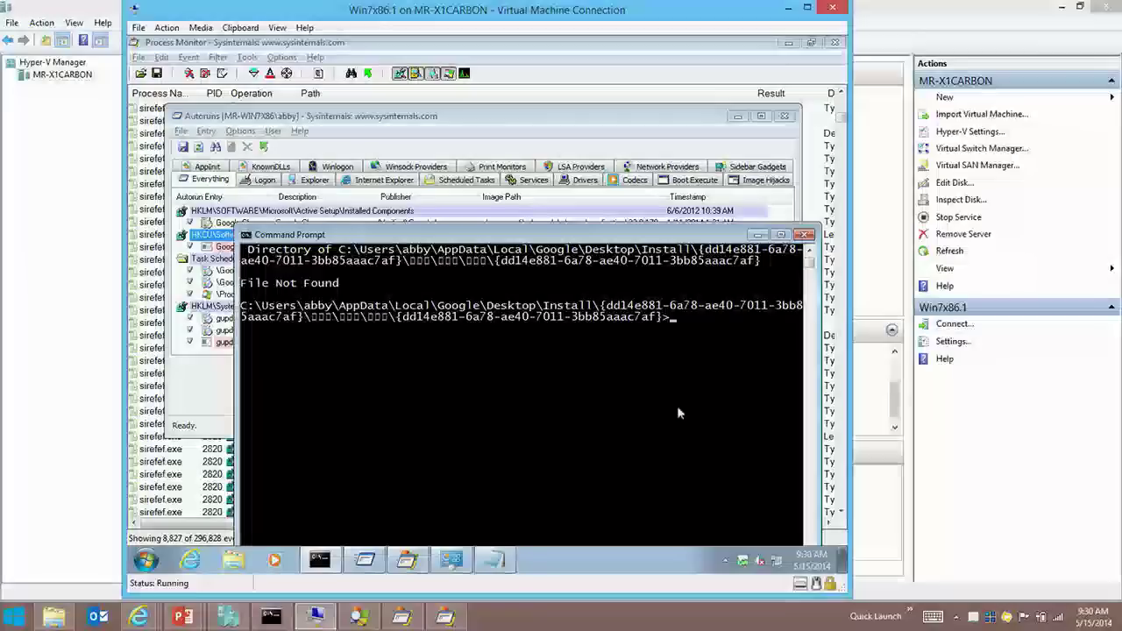
pyautogui.write('cd ..')
pyautogui.press('Return')
pyautogui.write('dir /a')
pyautogui.press('Return')
pyautogui.write('cd ..')
pyautogui.press('Return')
pyautogui.write('dir')
pyautogui.press('Return')
# Change into the subfolder with the unprintable name and list its contents with dir
pyautogui.write('cd')
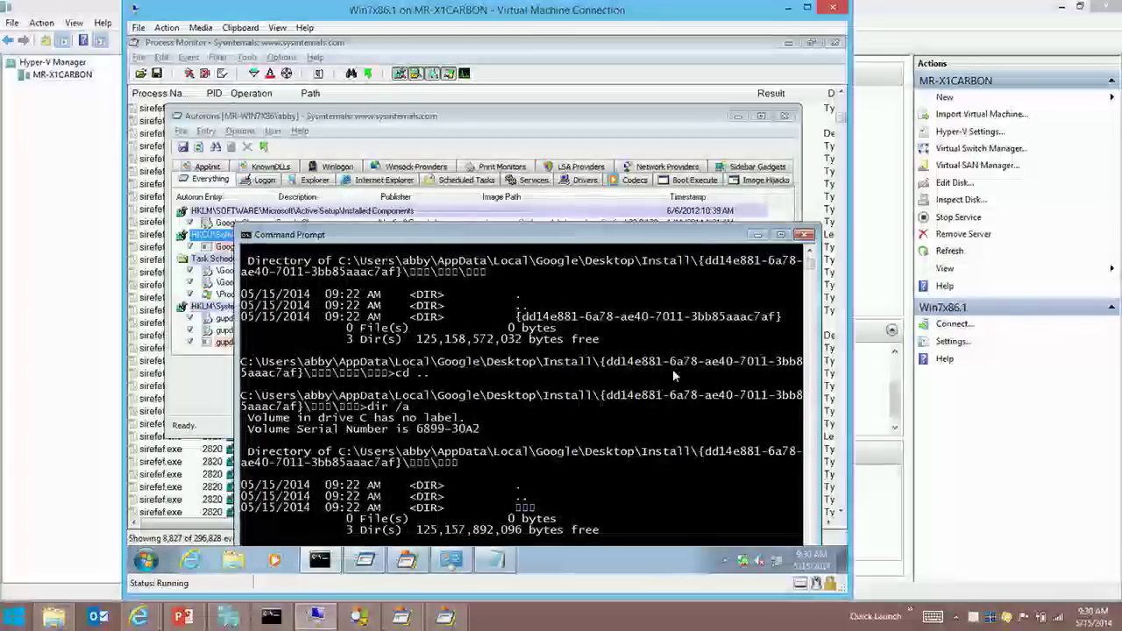
pyautogui.press('Tab')
pyautogui.press('Return')
pyautogui.write('dir')
pyautogui.press('Return')
# Change into the GUID-named subfolder and list its contents with dir
pyautogui.write('cd')
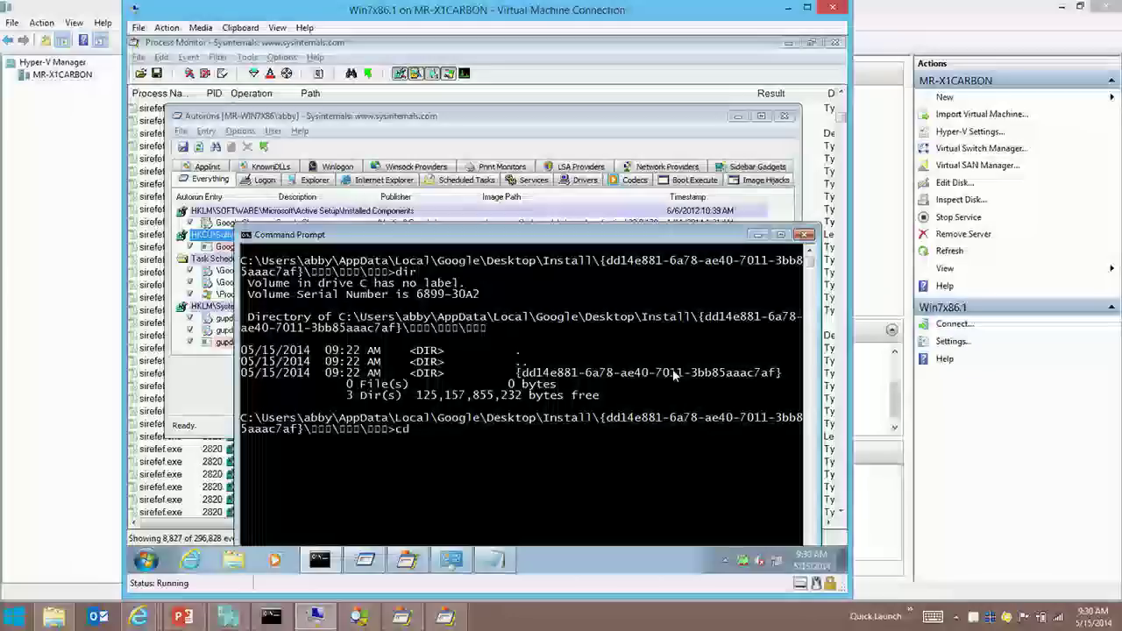
pyautogui.press('Tab')
pyautogui.press('Return')
pyautogui.write('dir')
pyautogui.press('Return')
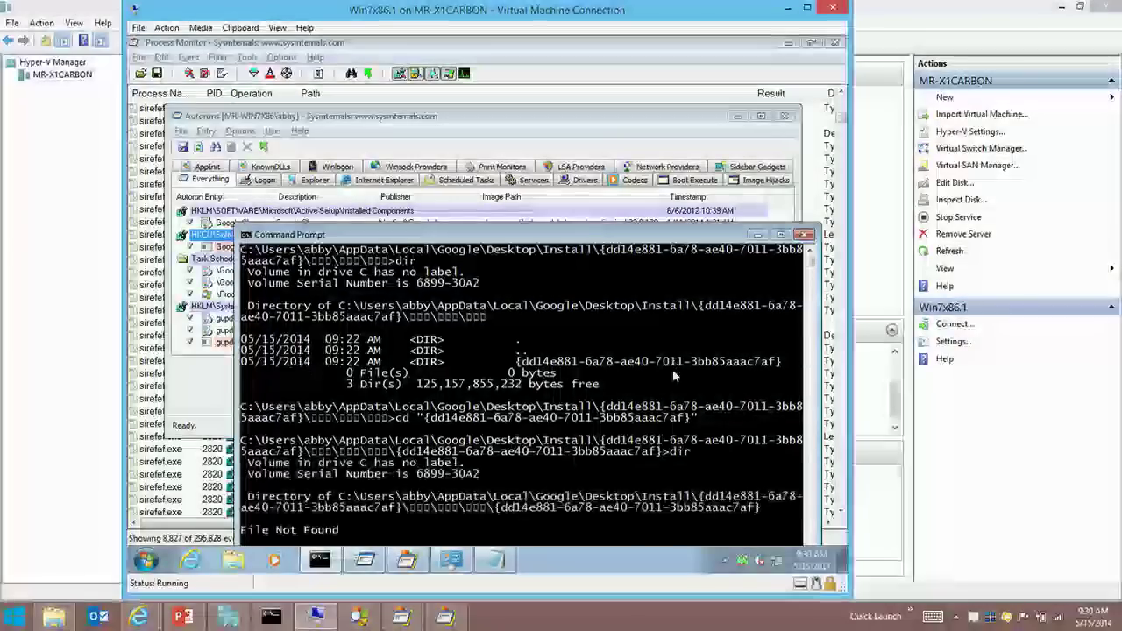
# Clear the console with cls and list all contents of the current folder with dir /a
pyautogui.write('cls')
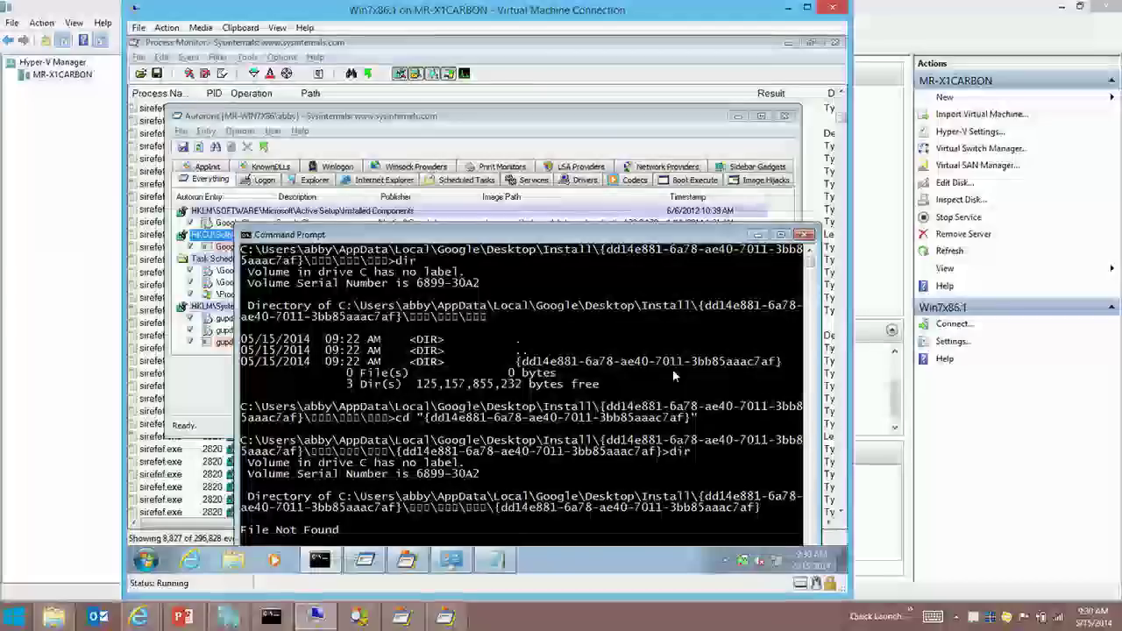
pyautogui.press('Return')
pyautogui.write('dir /a')
pyautogui.press('Return')
pyautogui.write('cd')
# Switch to Autoruns and rescan the autostart entries, checking the process list in Process Explorer meanwhile
pyautogui.hotkey('alt', 'Tab')
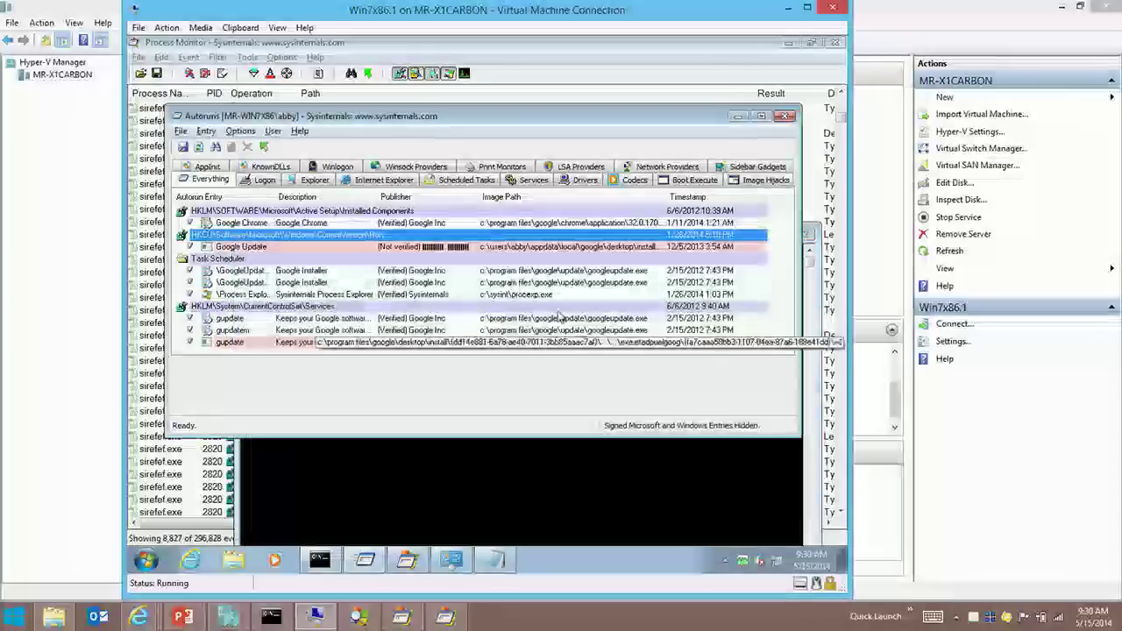
pyautogui.press('F5')
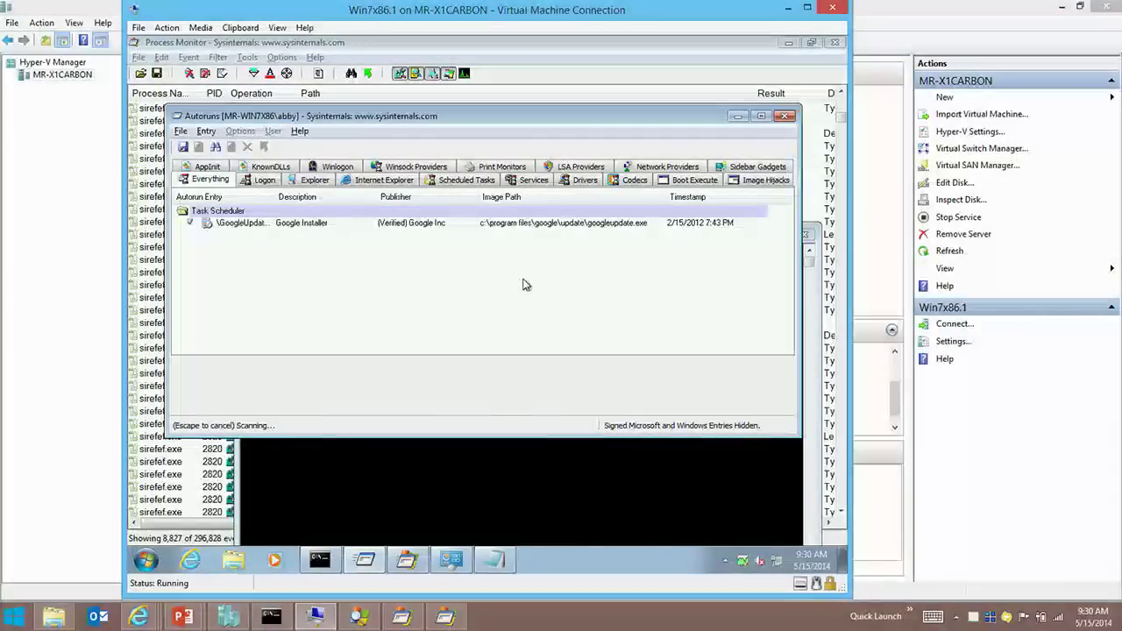
pyautogui.click(742, 561)
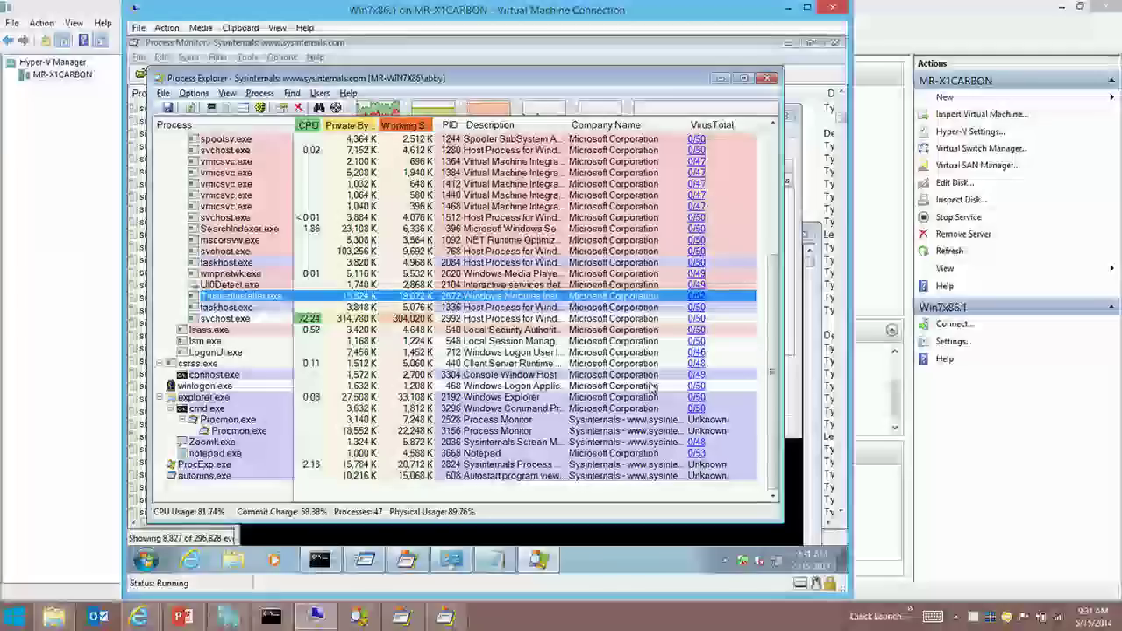
pyautogui.hotkey('alt', 'Tab')
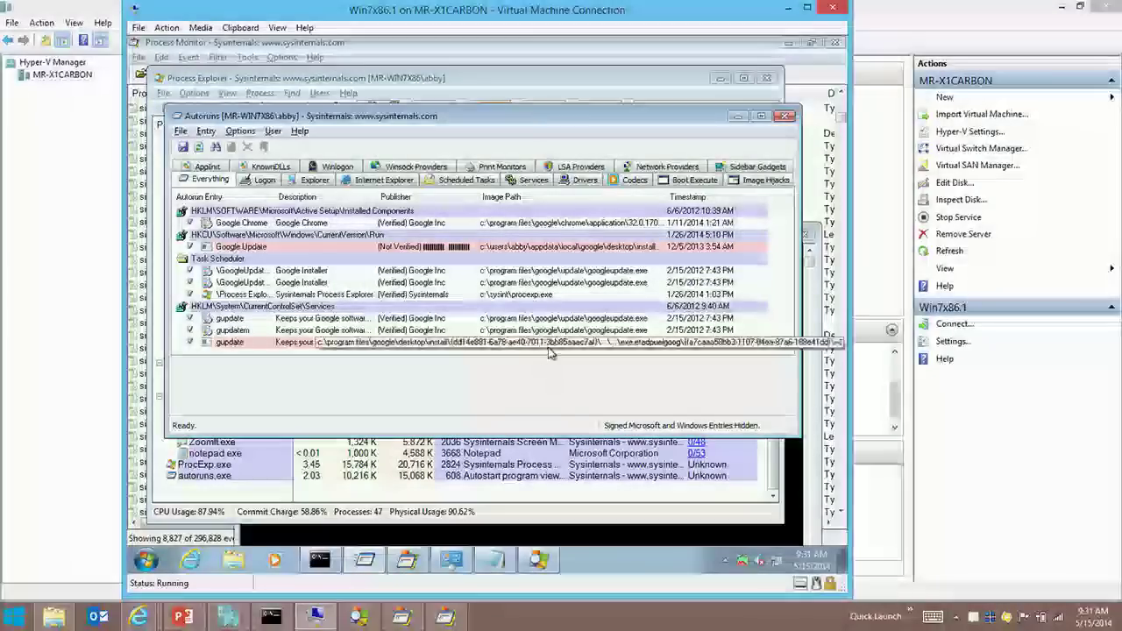
# Switch to Process Monitor, look over the WinSock2 registry events and review the event filter's conditions without changing them
pyautogui.click(407, 561)
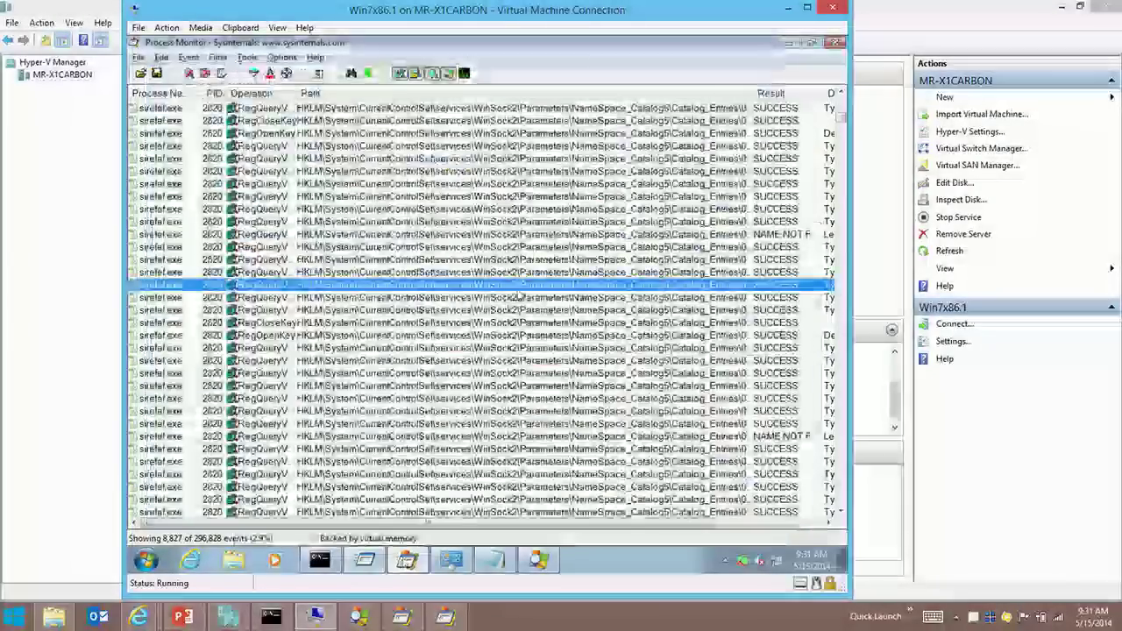
pyautogui.click(438, 184)
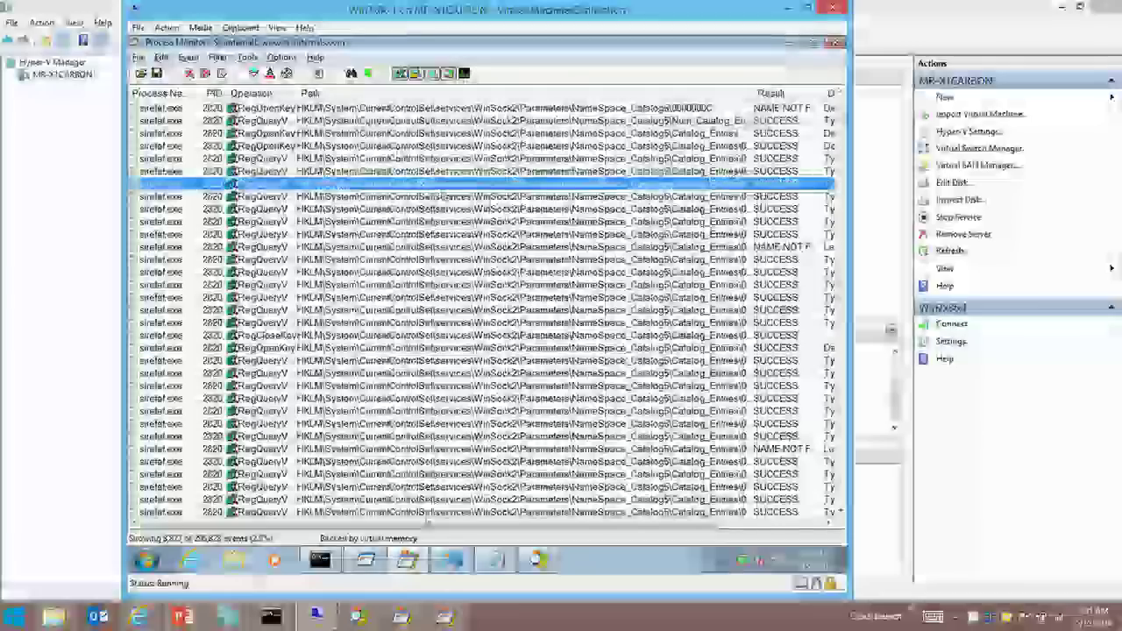
pyautogui.scroll(7, 497, 205)
pyautogui.click(497, 209)
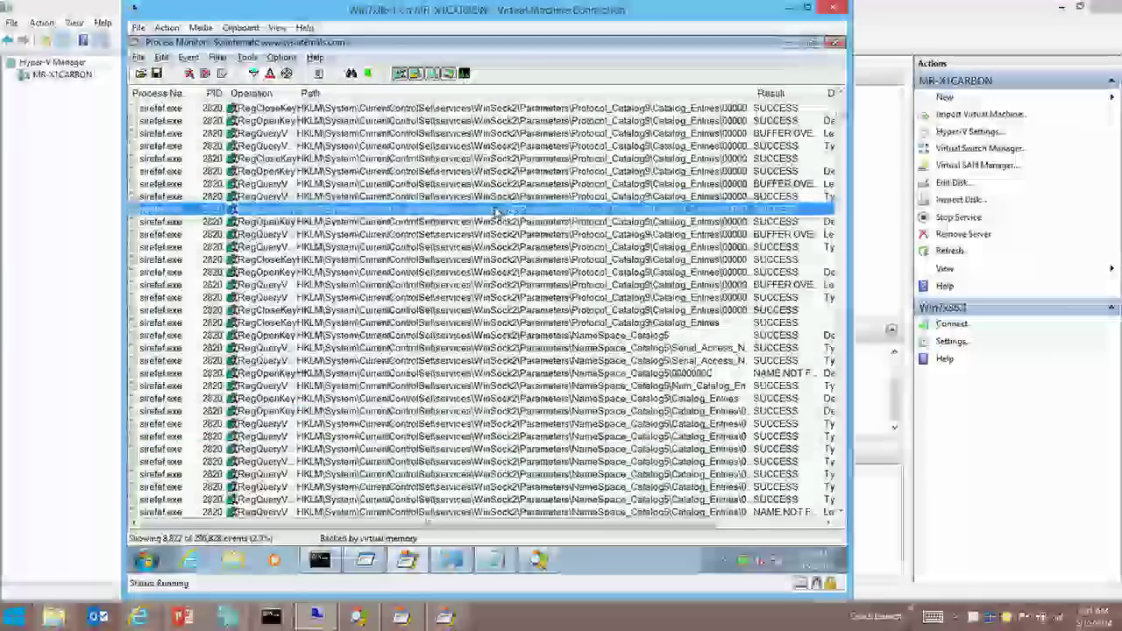
pyautogui.click(253, 75)
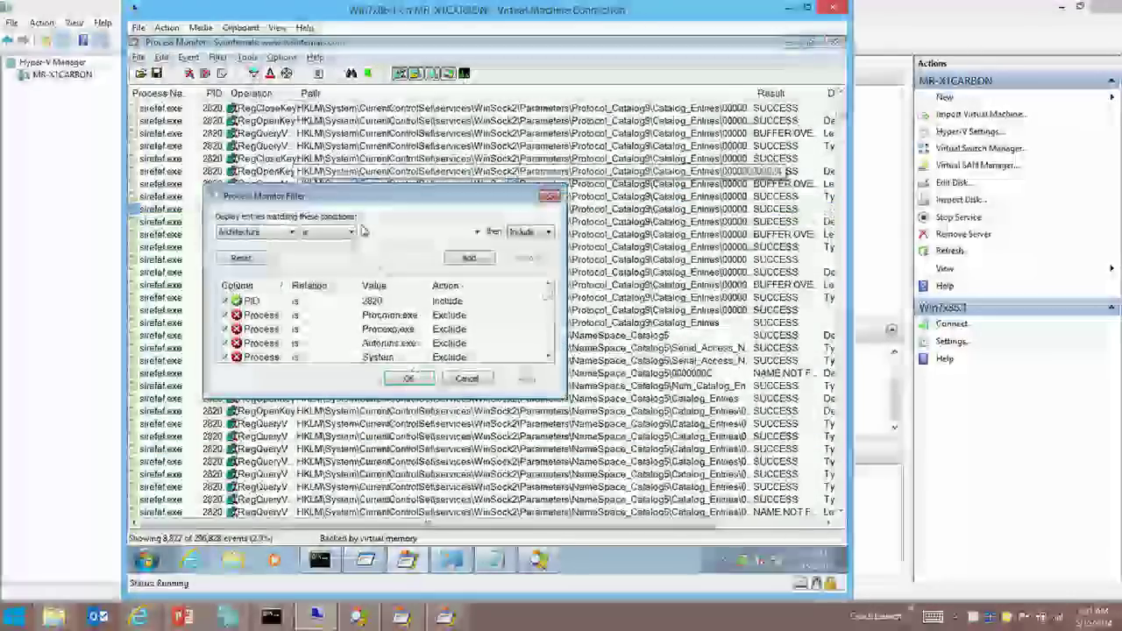
pyautogui.scroll(-3, 438, 331)
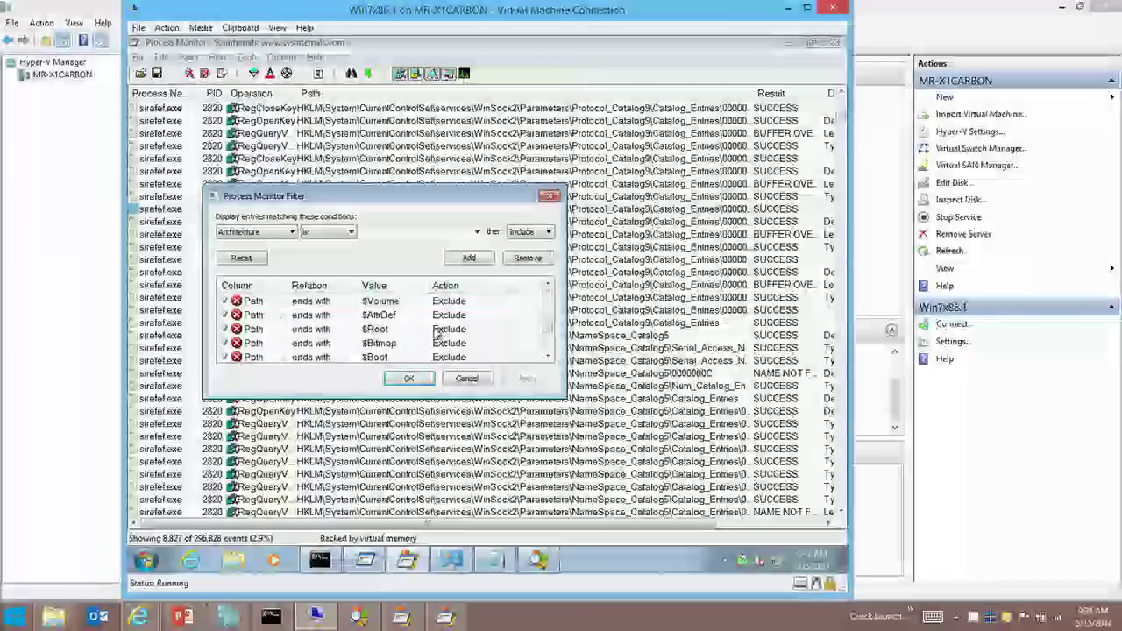
pyautogui.press('Escape')
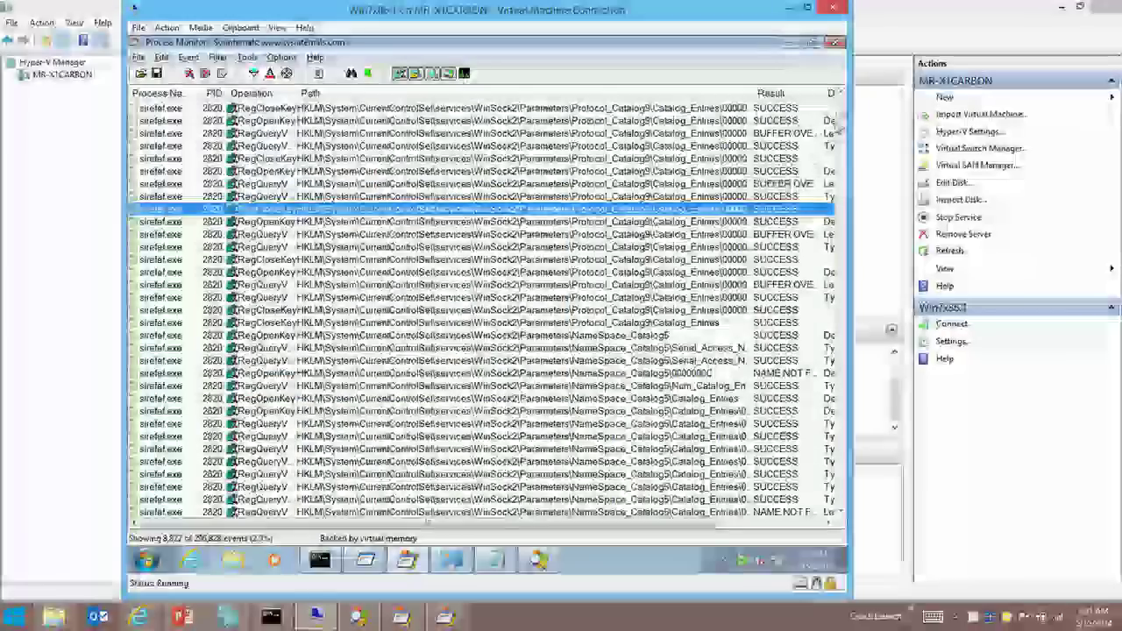
# Examine the network, image-load and registry events at the start of the sirefef.exe event list
pyautogui.moveTo(840, 115); pyautogui.dragTo(835, 94)
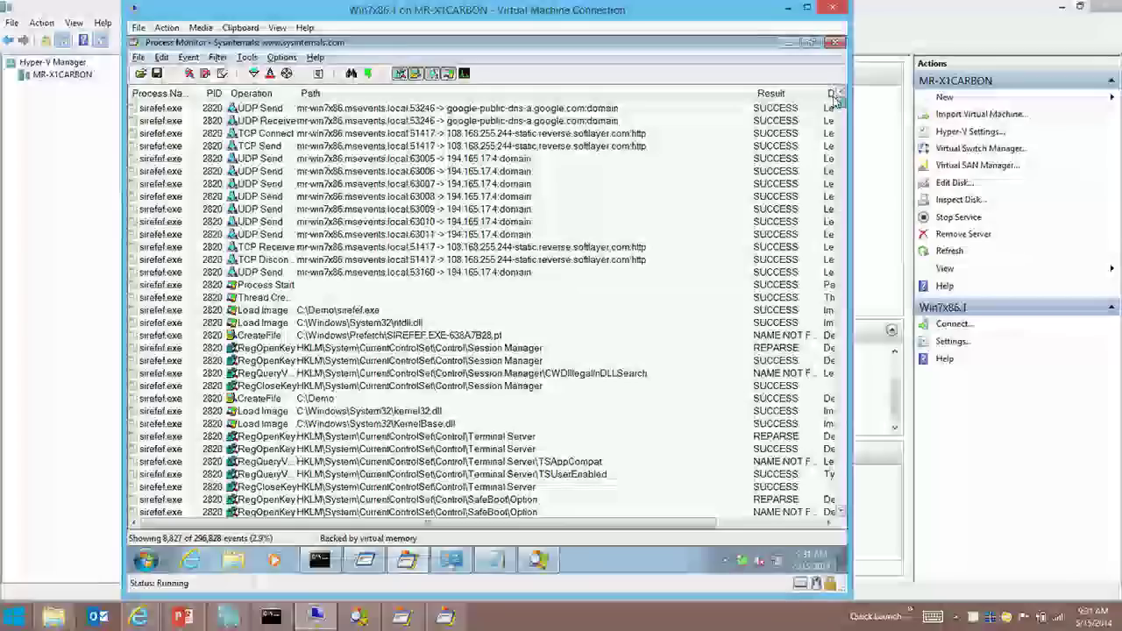
pyautogui.click(662, 134)
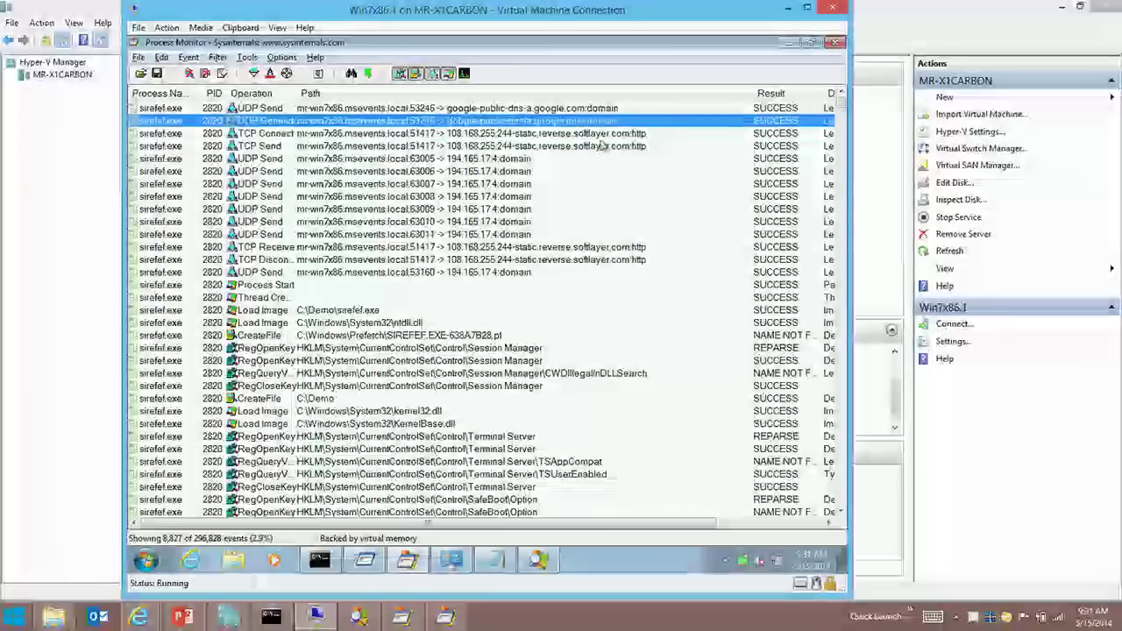
pyautogui.scroll(-6, 666, 175)
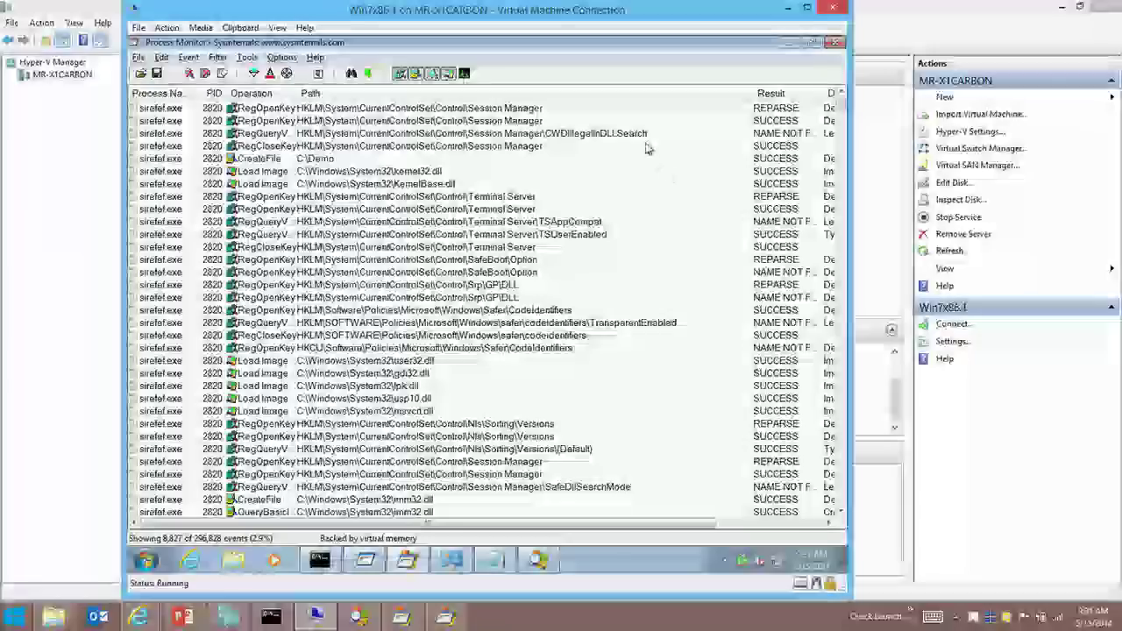
pyautogui.scroll(-6, 666, 176)
pyautogui.click(235, 272)
# Hide registry and file system activity from the sirefef.exe event list
pyautogui.click(399, 74)
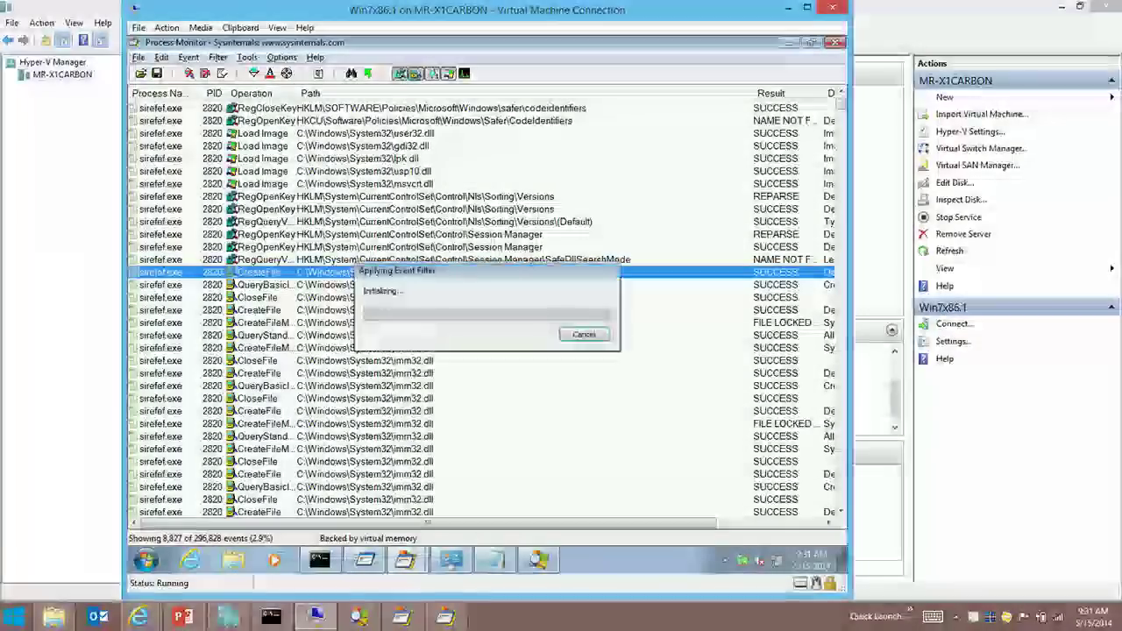
pyautogui.click(414, 74)
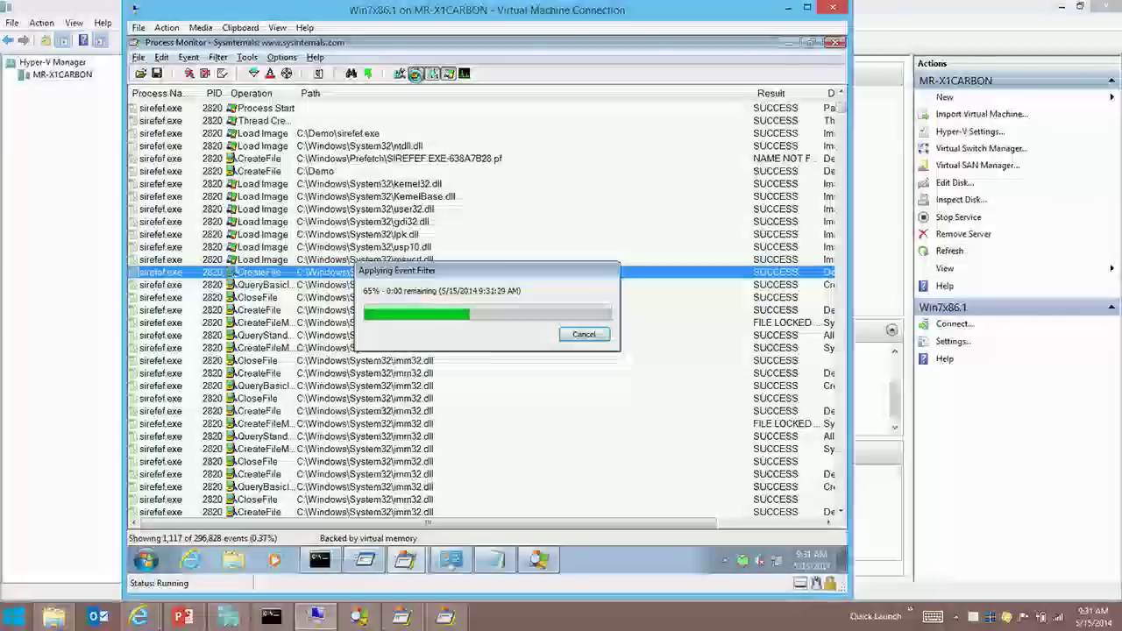
pyautogui.click(663, 200)
pyautogui.scroll(4, 663, 204)
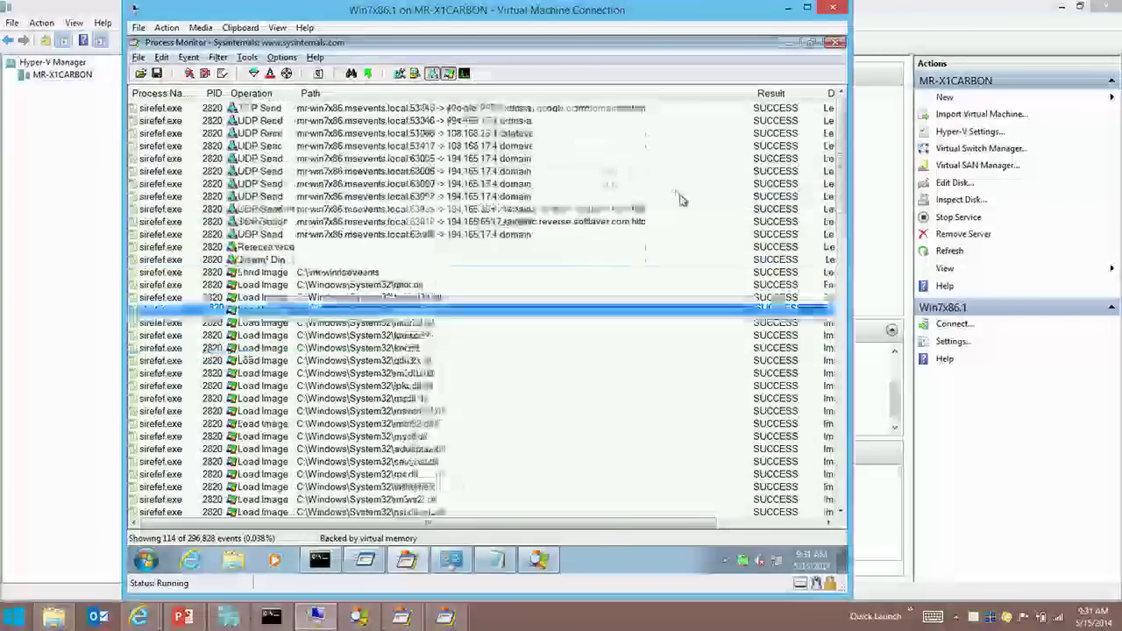
# Examine the UDP, TCP and process start events of sirefef.exe, magnifying the connection entries to softlayer.com
pyautogui.click(662, 200)
pyautogui.click(502, 173)
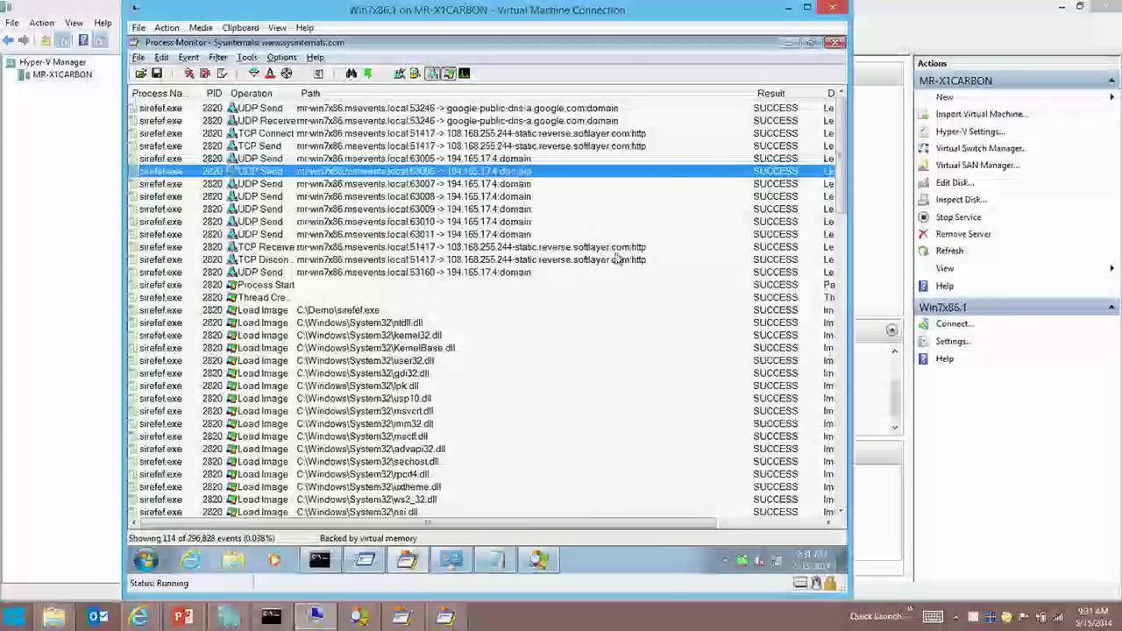
pyautogui.click(574, 248)
pyautogui.hotkey('ctrl', '1')
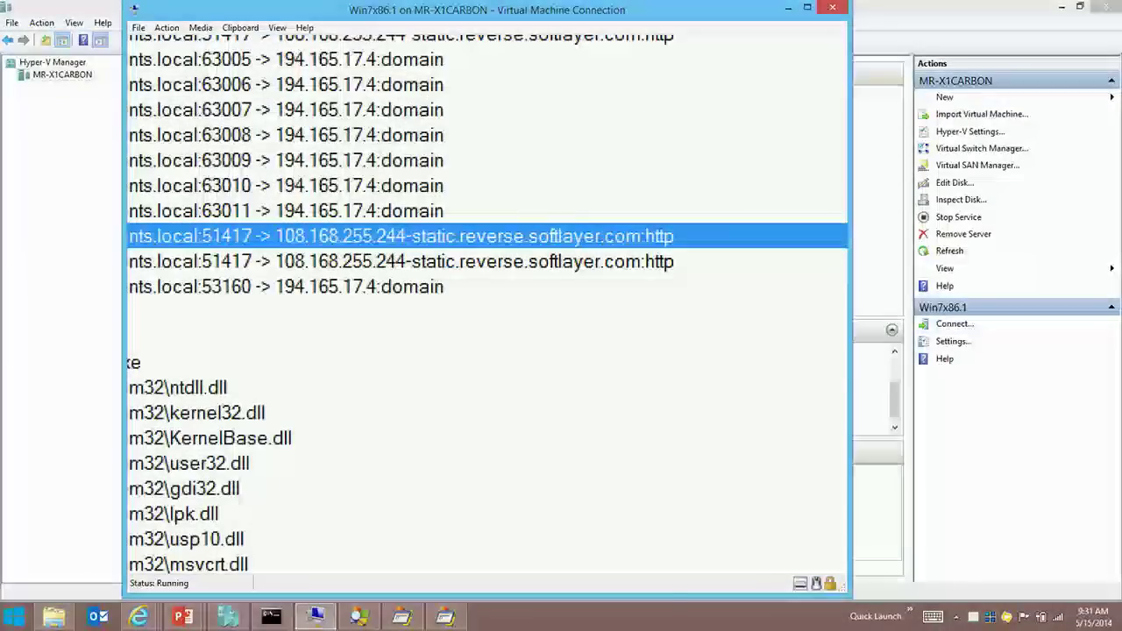
pyautogui.press('Escape')
pyautogui.moveTo(841, 184)
pyautogui.mouseDown()
pyautogui.moveTo(854, 455)
pyautogui.moveTo(870, 355)
pyautogui.moveTo(854, 188)
pyautogui.mouseUp()
pyautogui.click(589, 284)
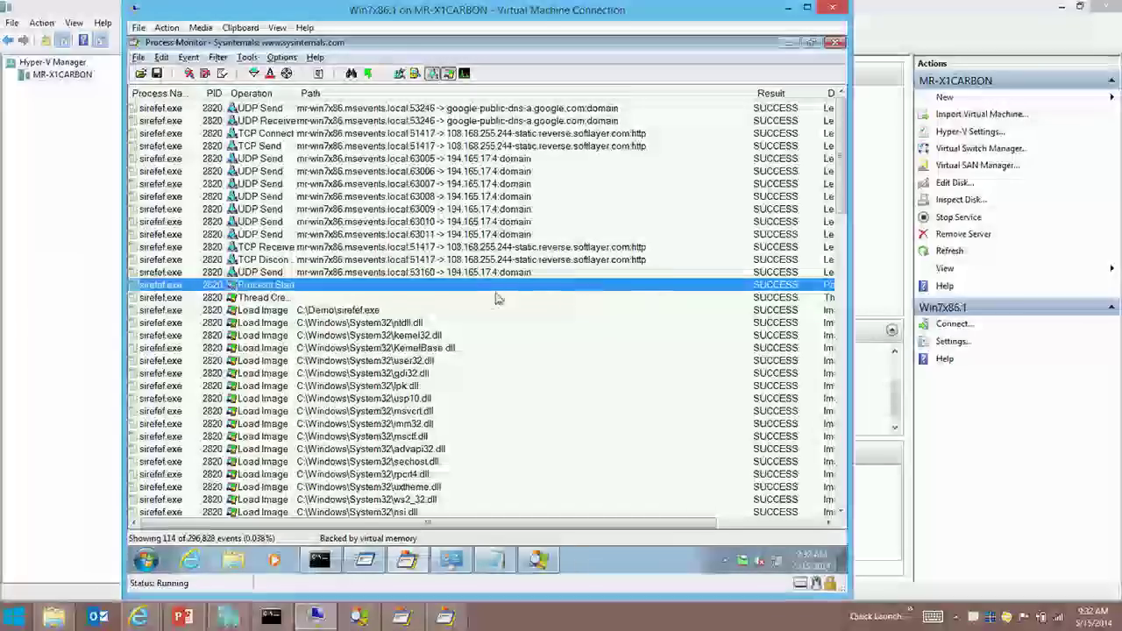
pyautogui.click(493, 399)
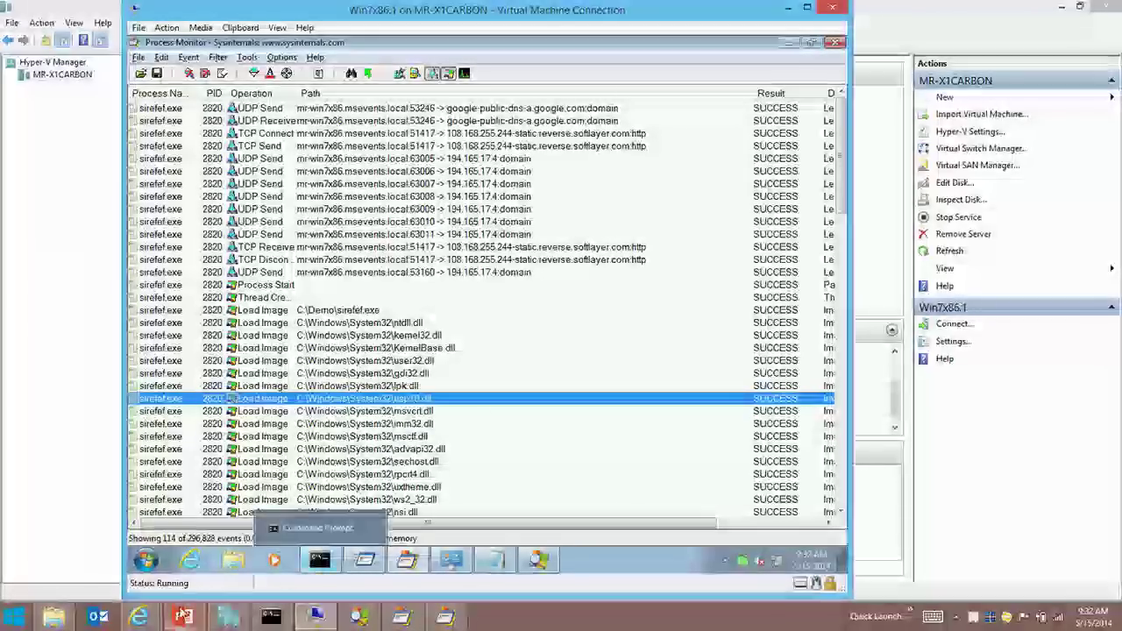
# Switch to the PowerPoint slide show and advance from the Analyzing and Cleaning Sirefef slide
pyautogui.click(183, 616)
pyautogui.click(286, 557)
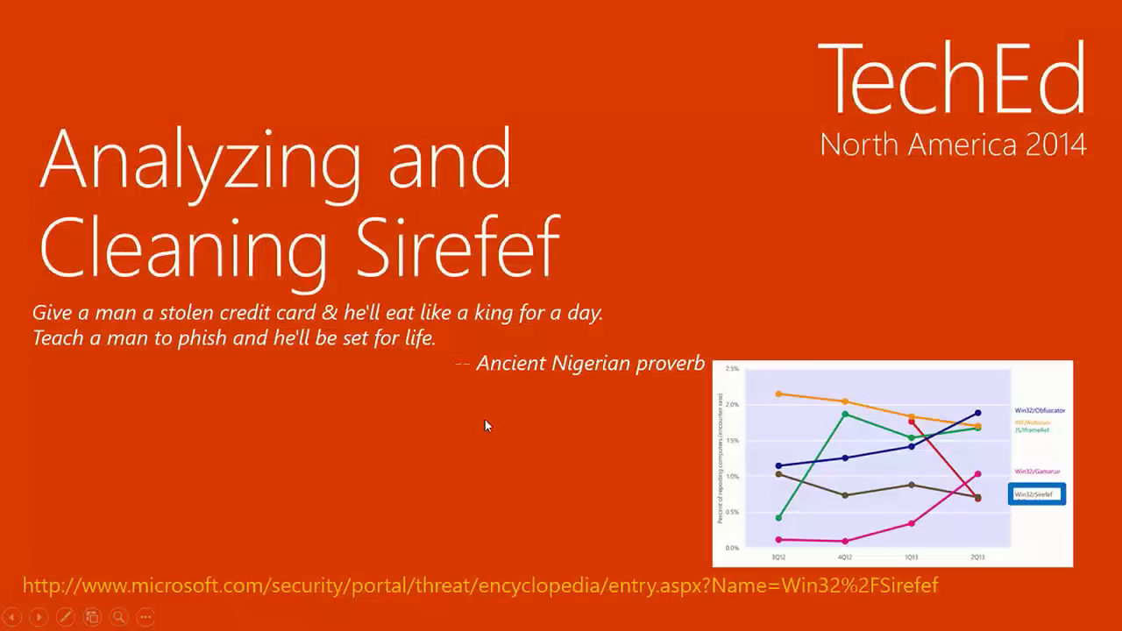
pyautogui.press('Right')
pyautogui.press('Right')
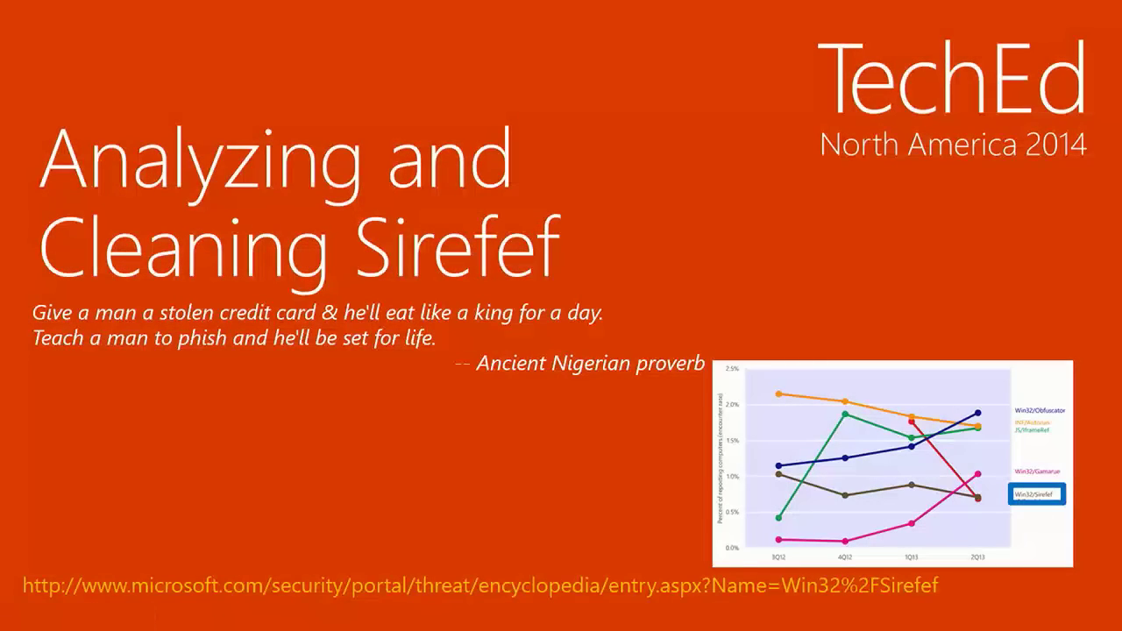